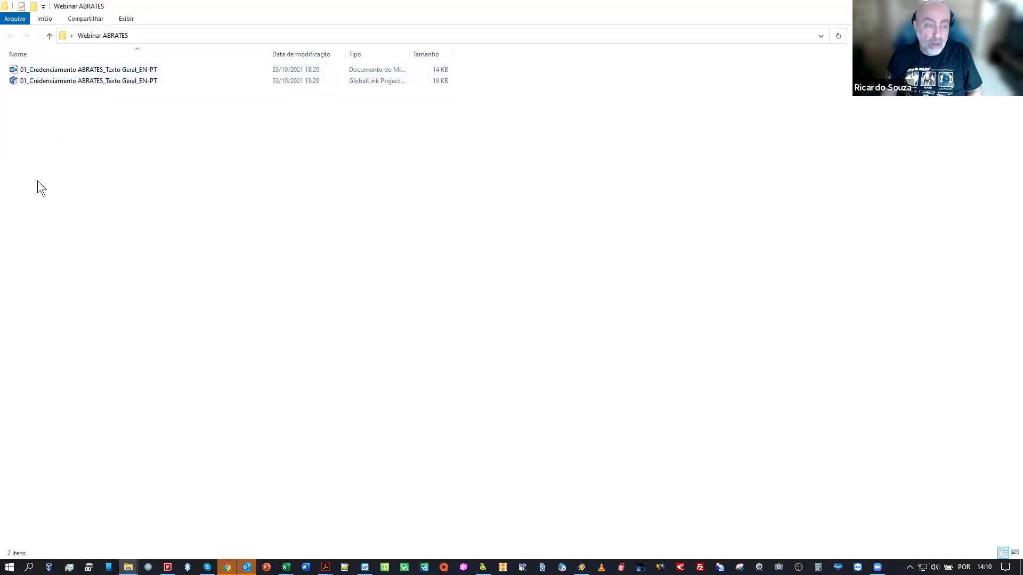
Open the Word document 01_Credenciamento ABRATES_Texto Geral_EN-PT and print it to a PDF file
left_click(35, 71)
right_click(35, 70)
left_click(40, 75)
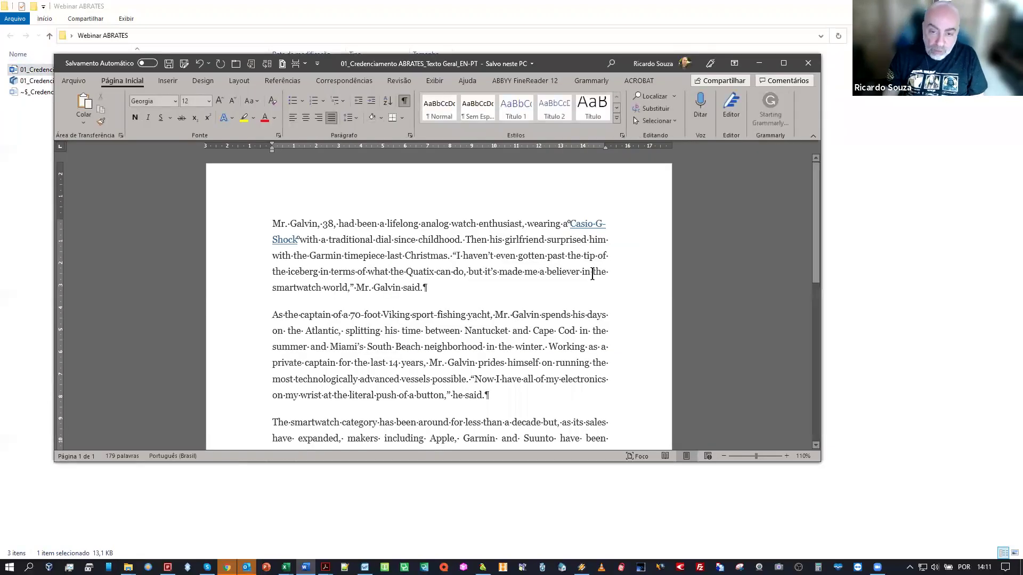
key("ctrl+p")
left_click(171, 134)
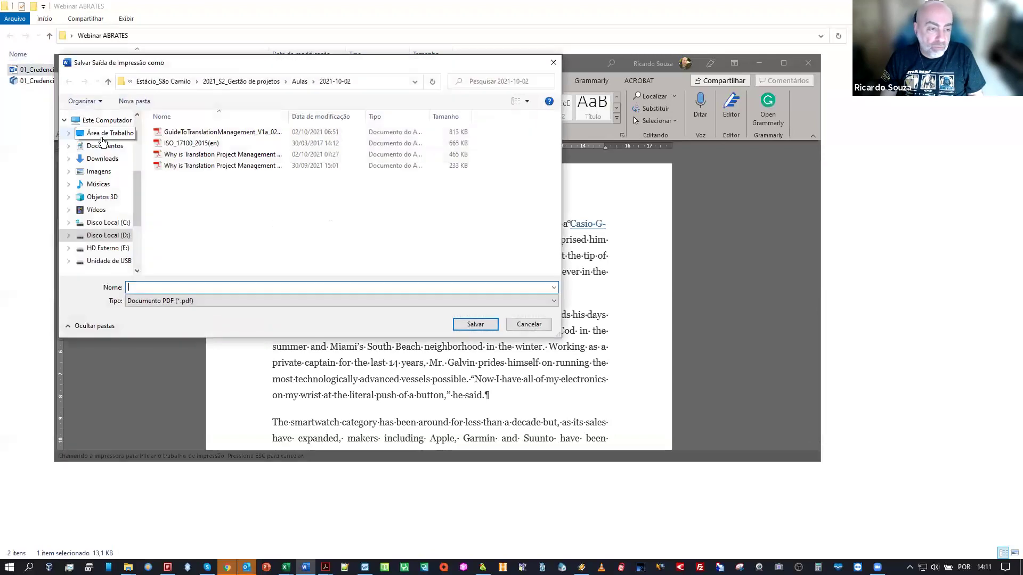
Save the PDF output as x in the desktop folder Webinar ABRATES and close the Word document
left_click(110, 133)
double_click(193, 204)
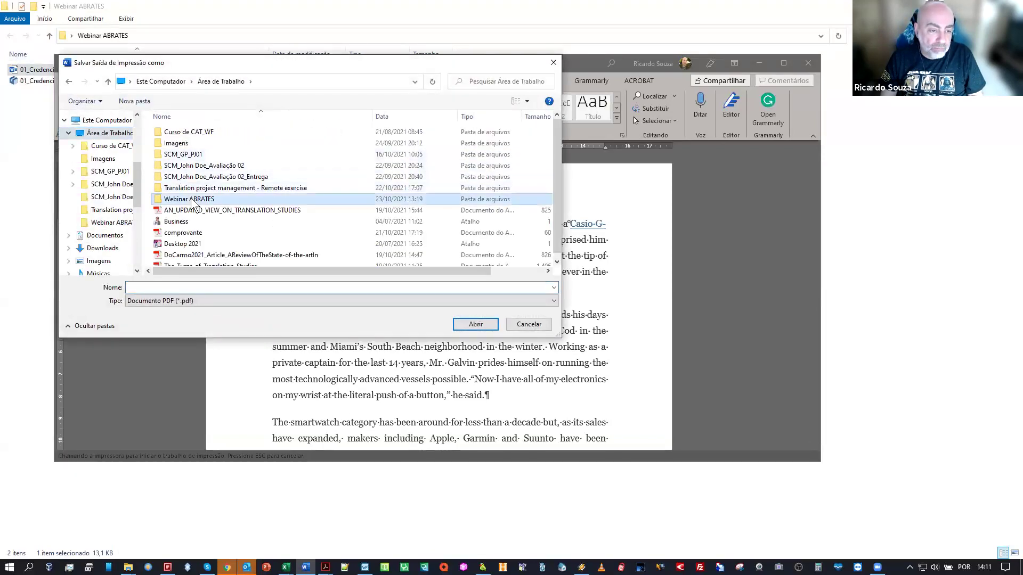
left_click(194, 289)
type("x")
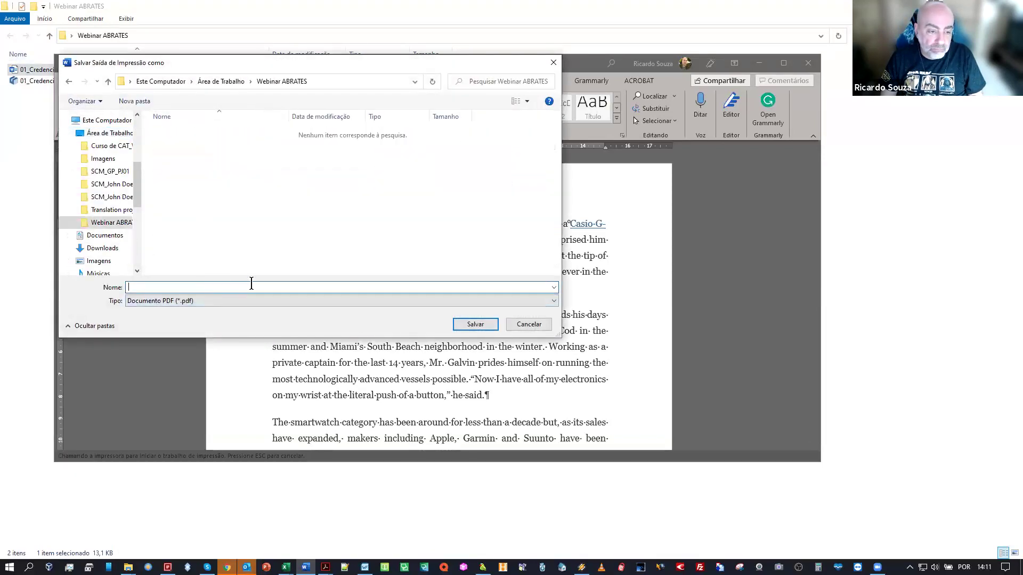
left_click(476, 324)
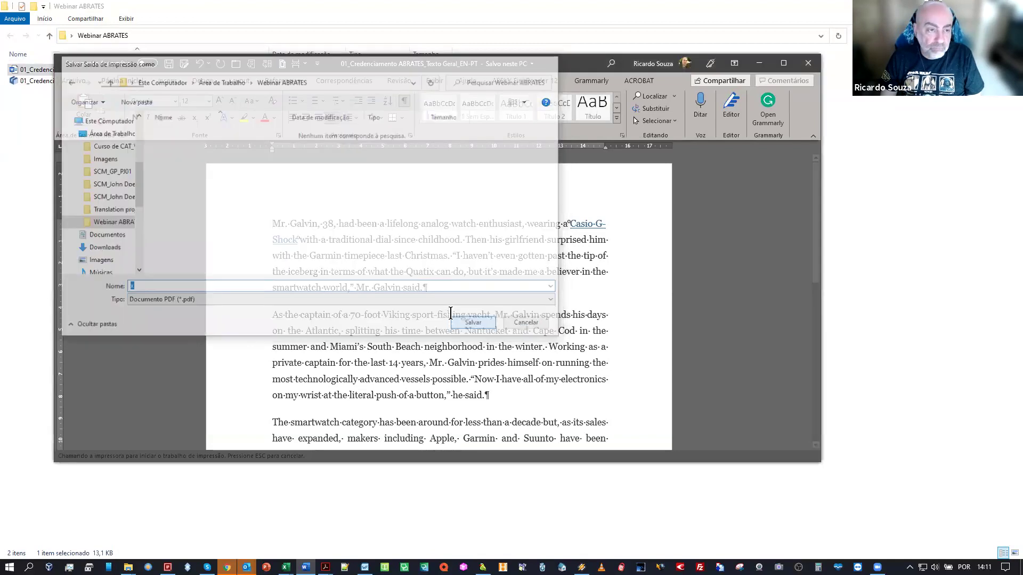
left_click(808, 63)
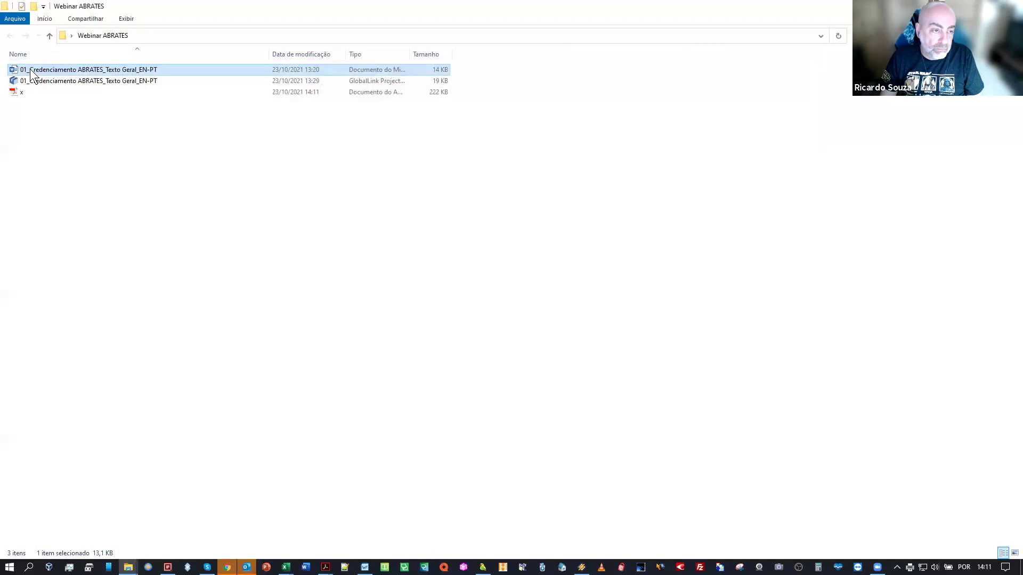
Copy the Word file's name and check the exported PDF x in Adobe Acrobat, closing it again
left_click(31, 74)
key("ctrl+c")
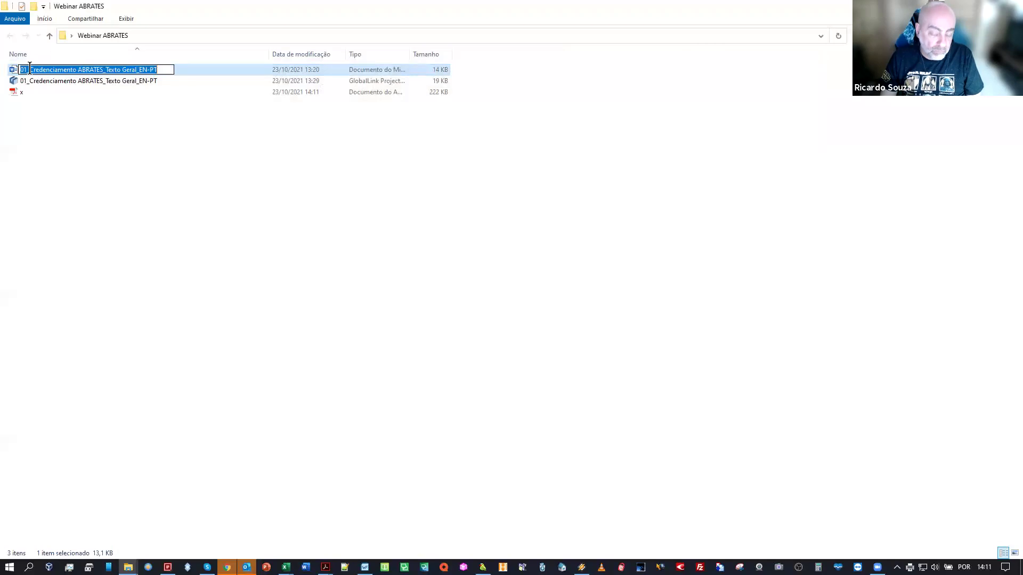
left_click(22, 94)
double_click(22, 95)
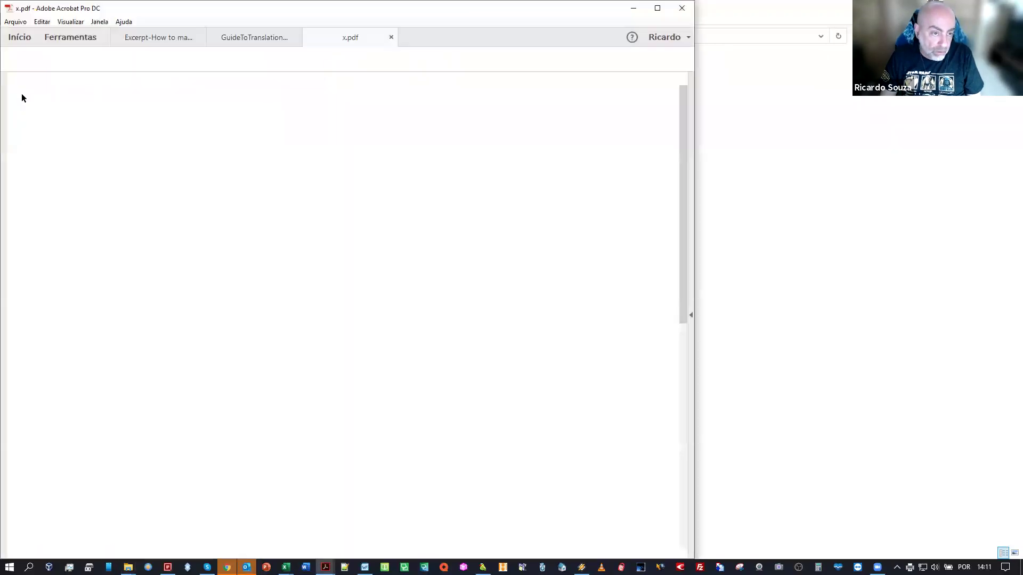
key("ctrl+w")
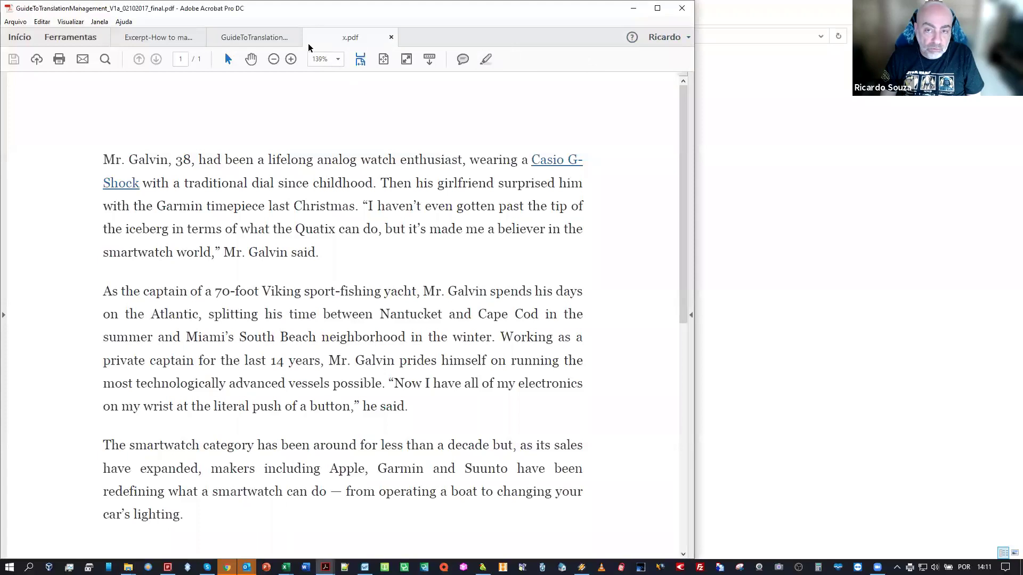
left_click(758, 87)
Rename the PDF x with the copied name 01_Credenciamento ABRATES_Texto Geral_EN-PT
left_click(95, 92)
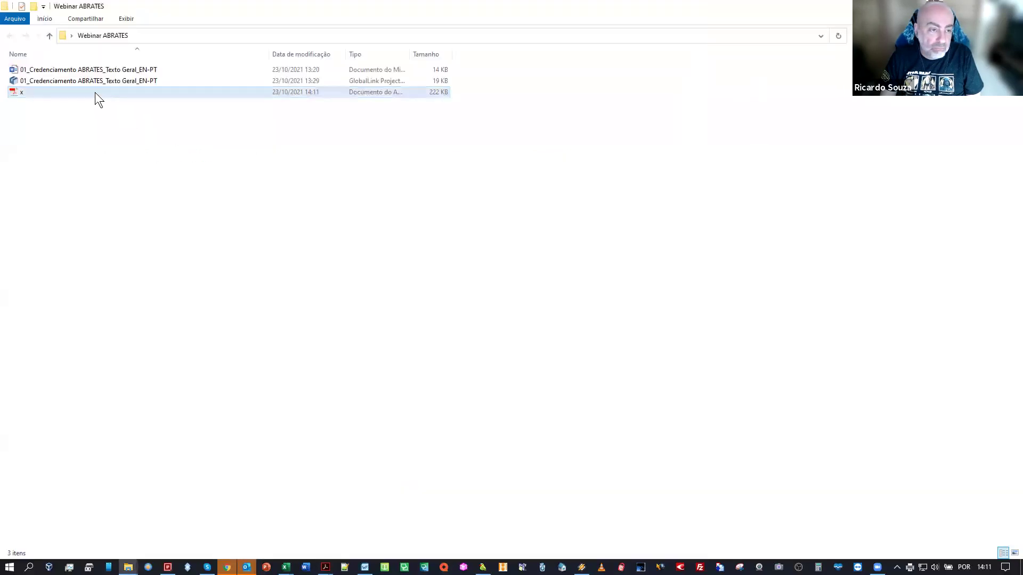
key("F2")
key("ctrl+v")
key("Return")
left_click(59, 143)
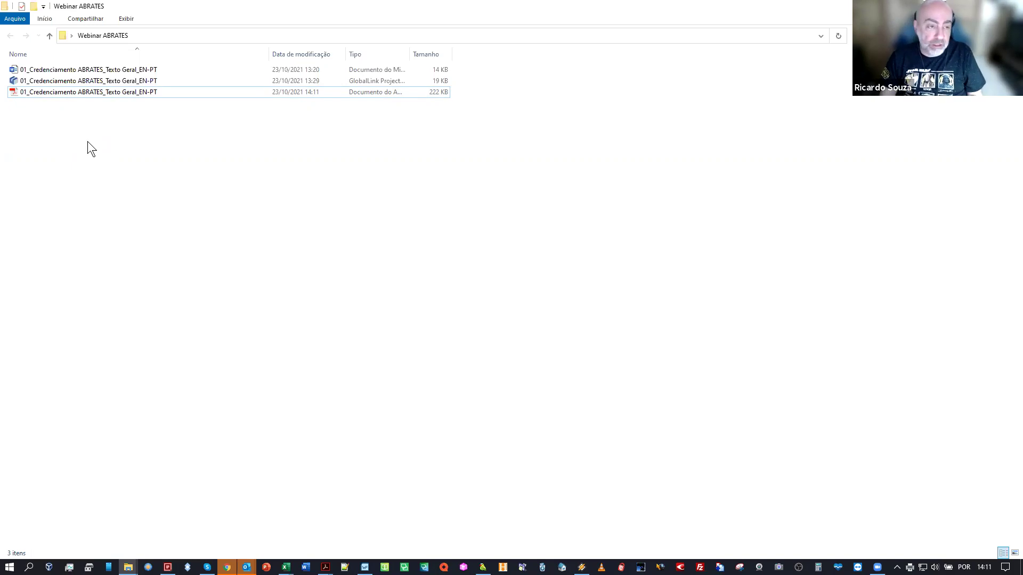
left_click(127, 89)
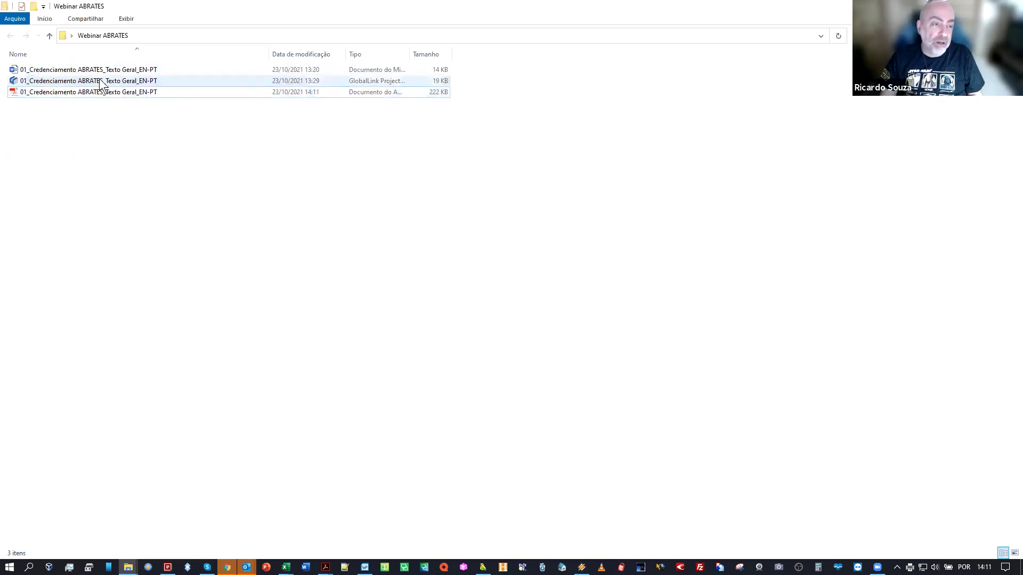
left_click(77, 71)
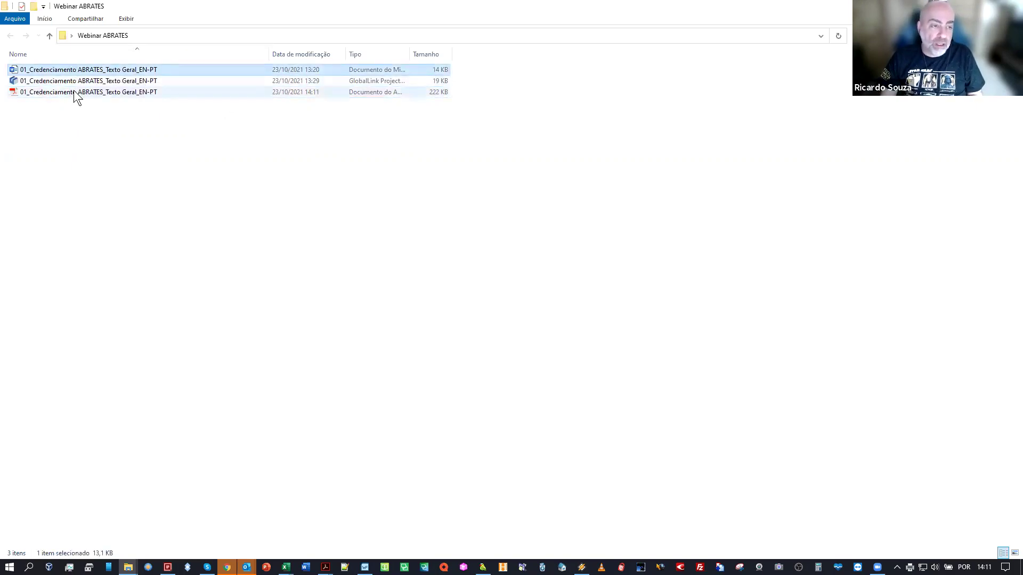
left_click(74, 93)
left_click(74, 82)
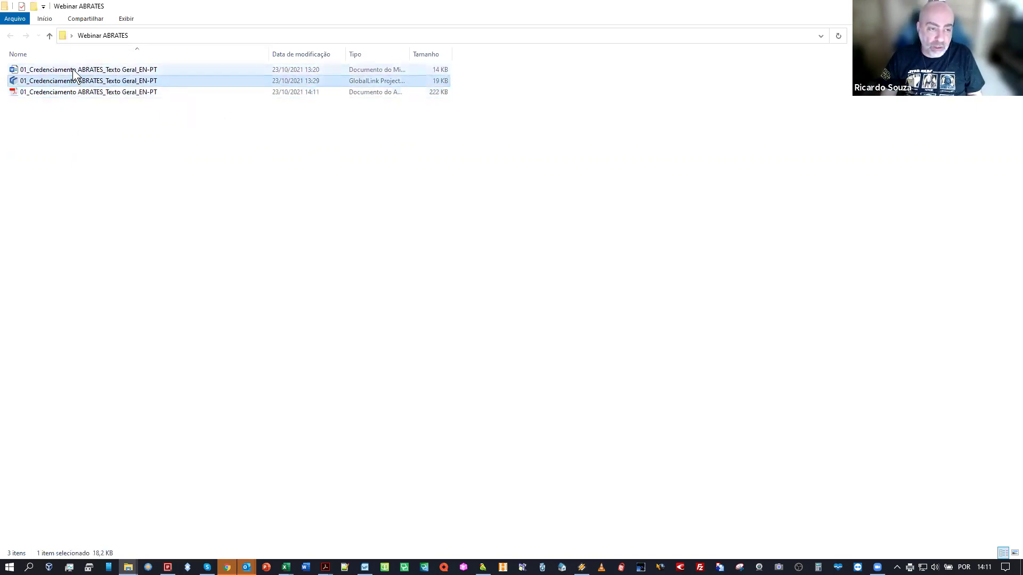
left_click(74, 71)
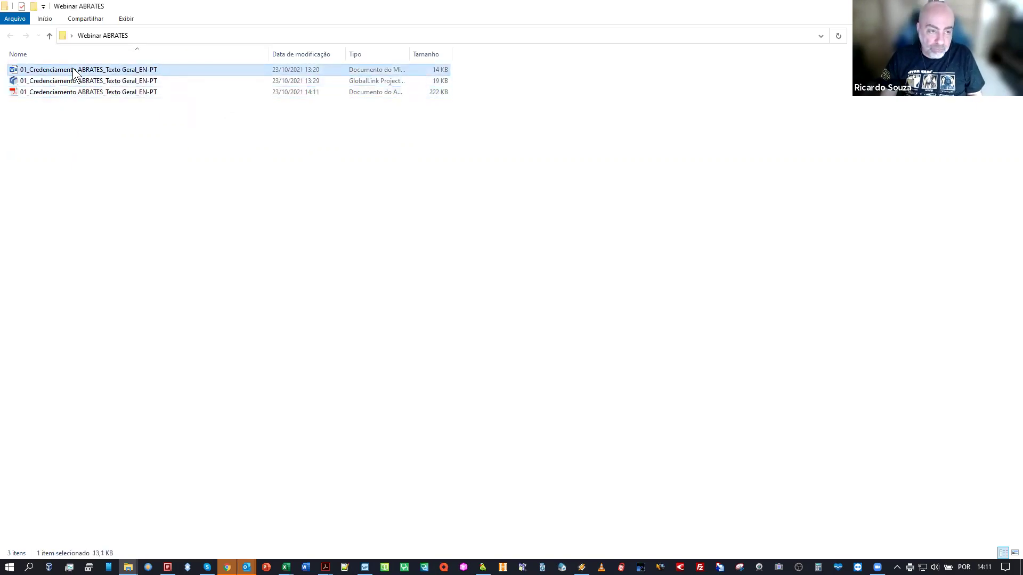
left_click(54, 95)
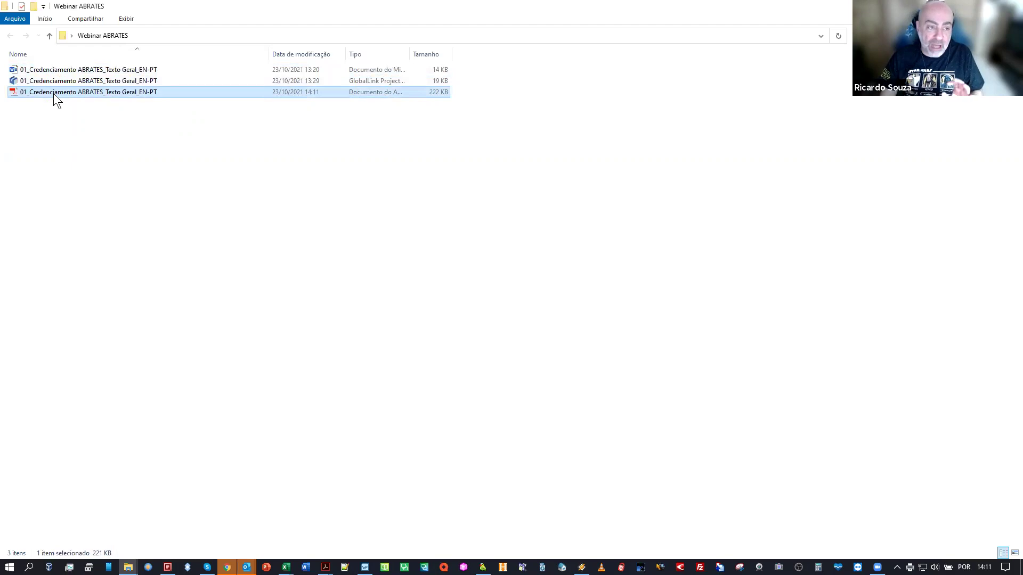
View the renamed PDF in Adobe Acrobat in a smaller window, and close Acrobat with all its open documents
double_click(53, 93)
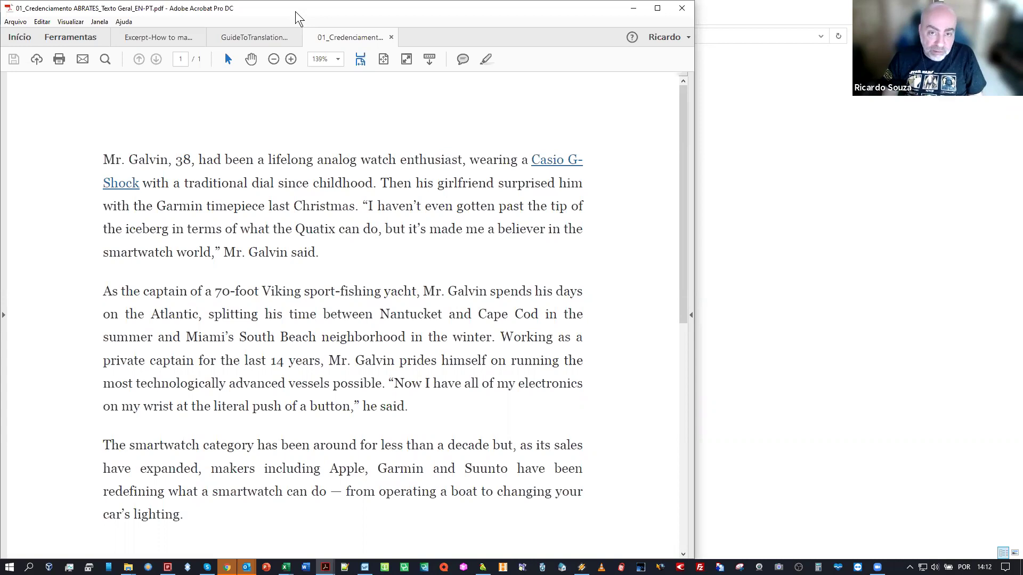
key("super+Down")
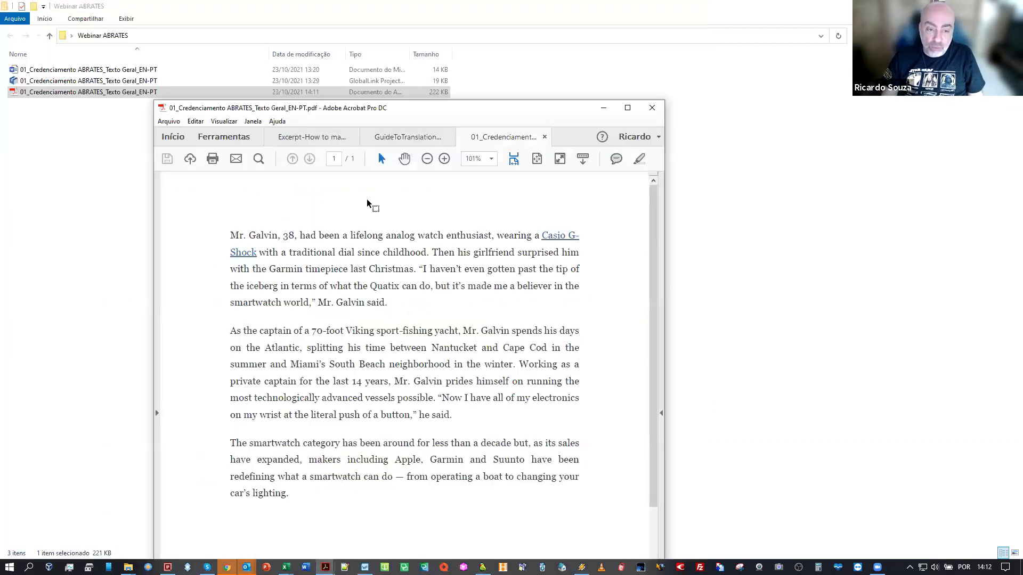
left_click(653, 108)
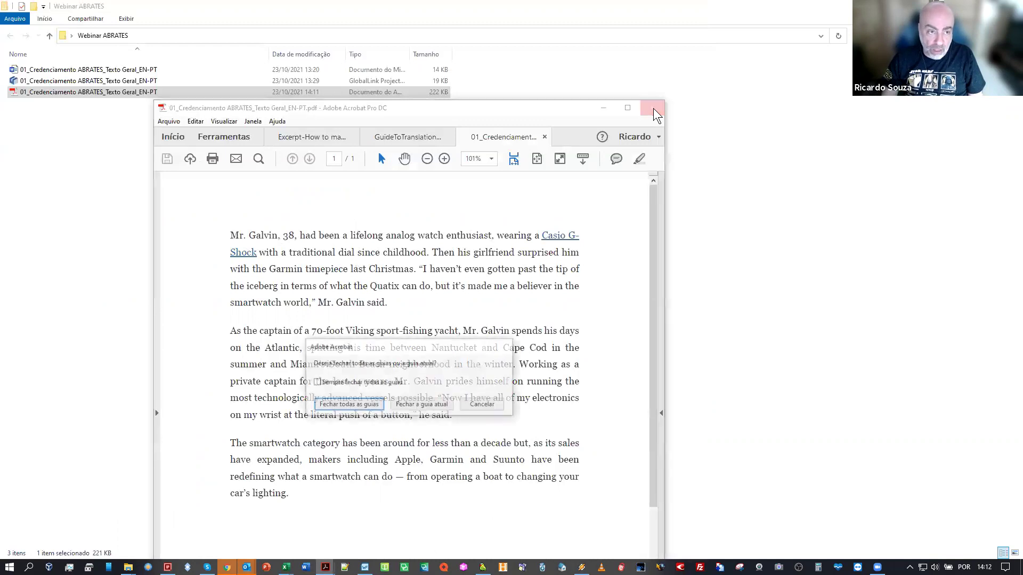
left_click(362, 404)
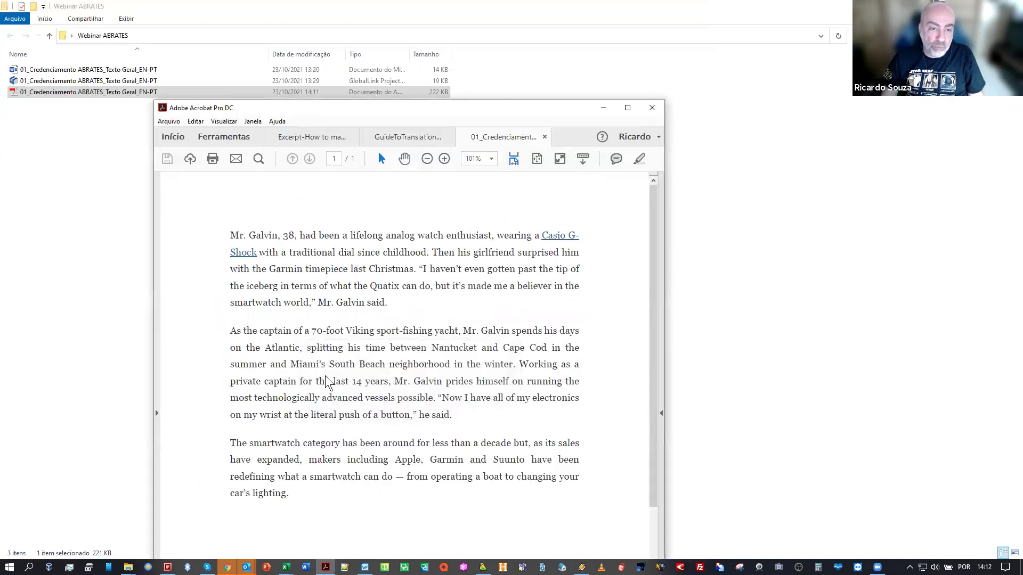
Open the Word version of the text, enlarge its window to view the whole text, and close it
key("Up")
key("Up")
key("Return")
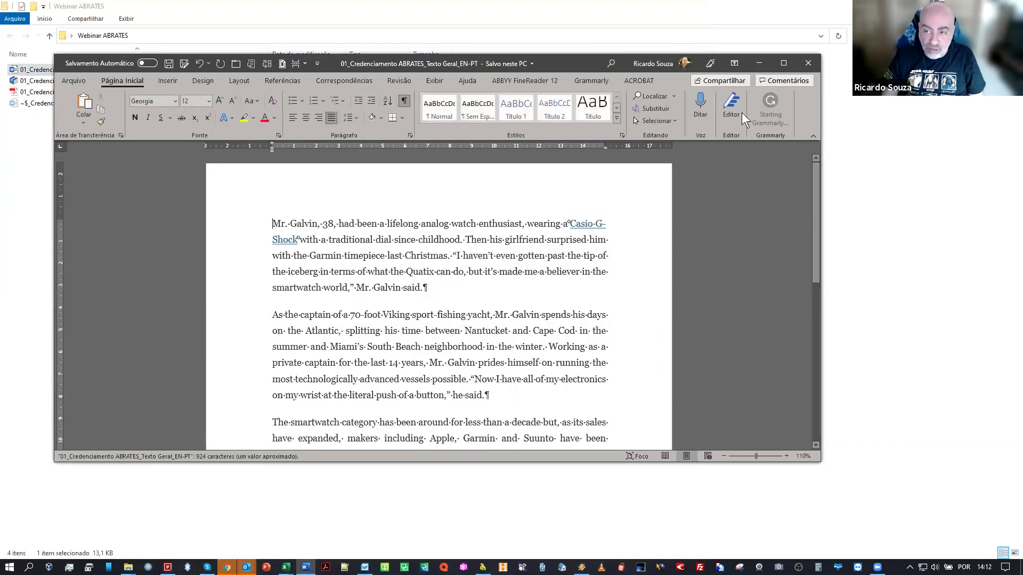
double_click(793, 462)
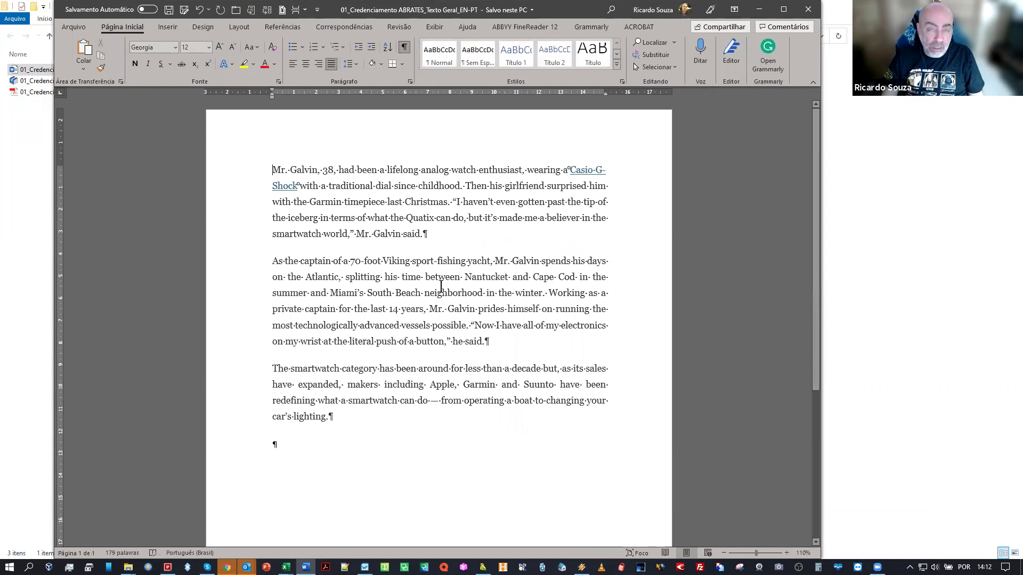
left_click(808, 10)
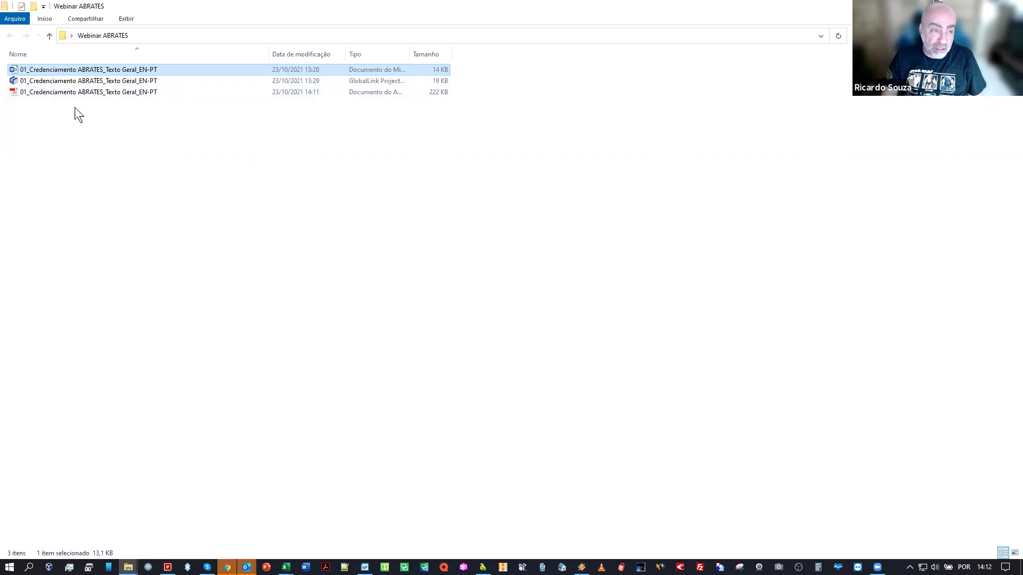
Select the GlobalLink project file and widen the file type column so the full type names fit
left_click(63, 81)
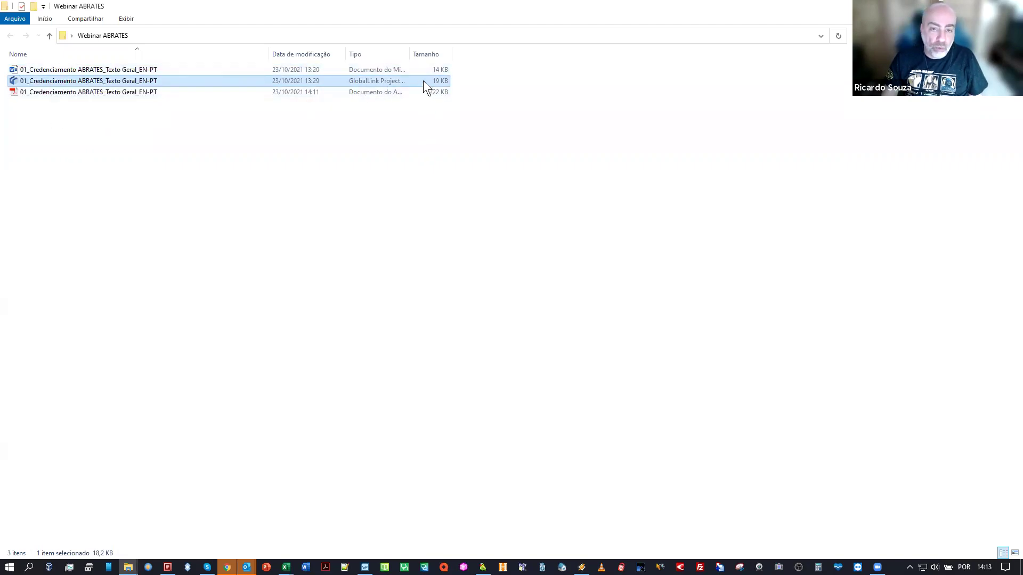
left_click_drag(410, 53, 466, 53)
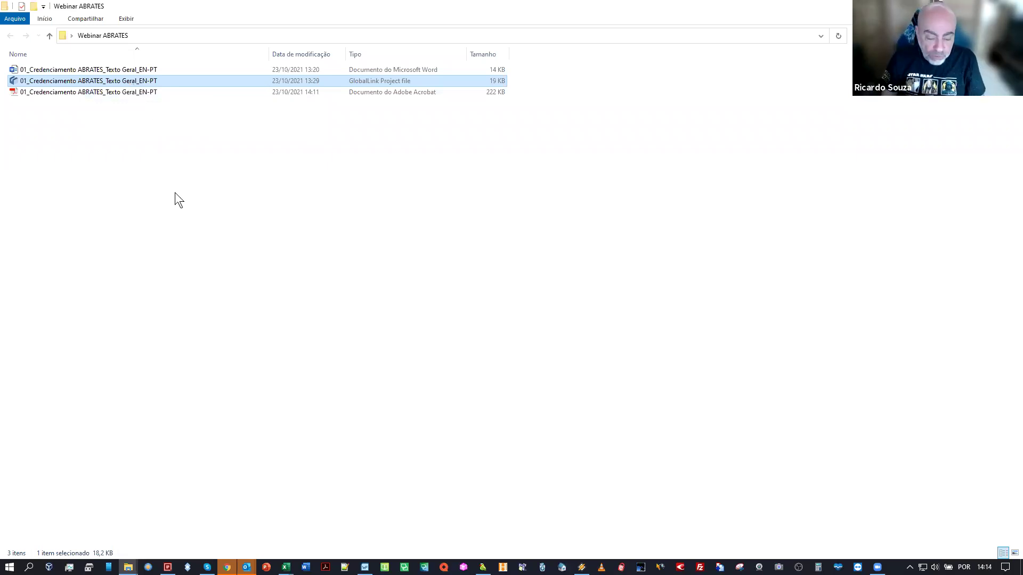
Switch to Wordfast Pro, start a package import, and go to the desktop
left_click(364, 566)
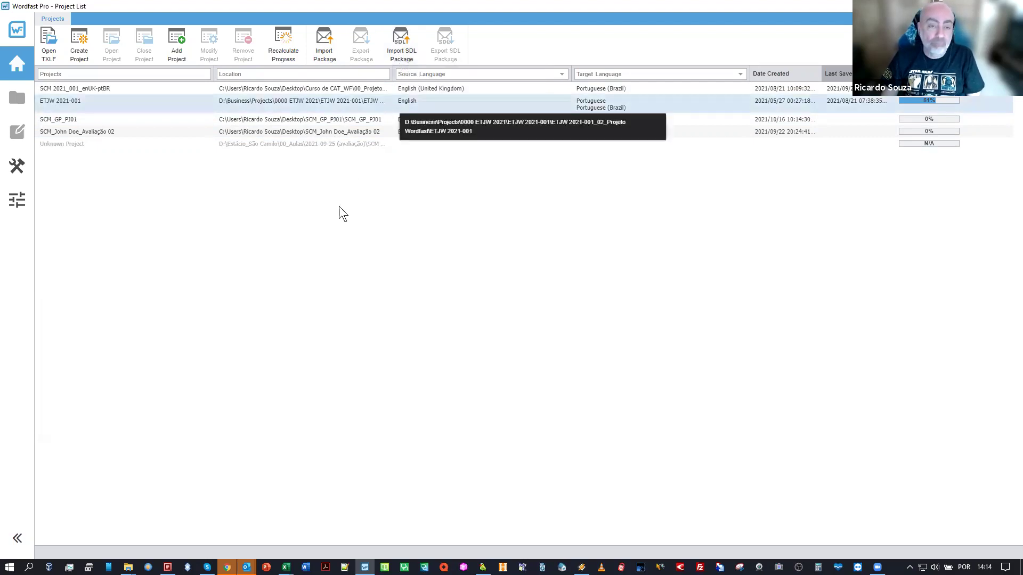
left_click(325, 55)
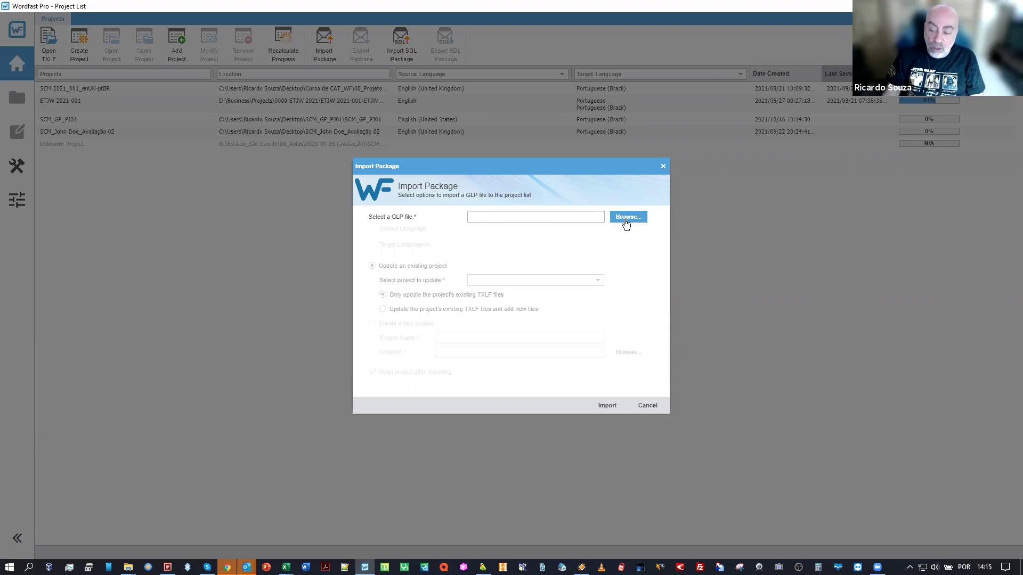
left_click(1007, 561)
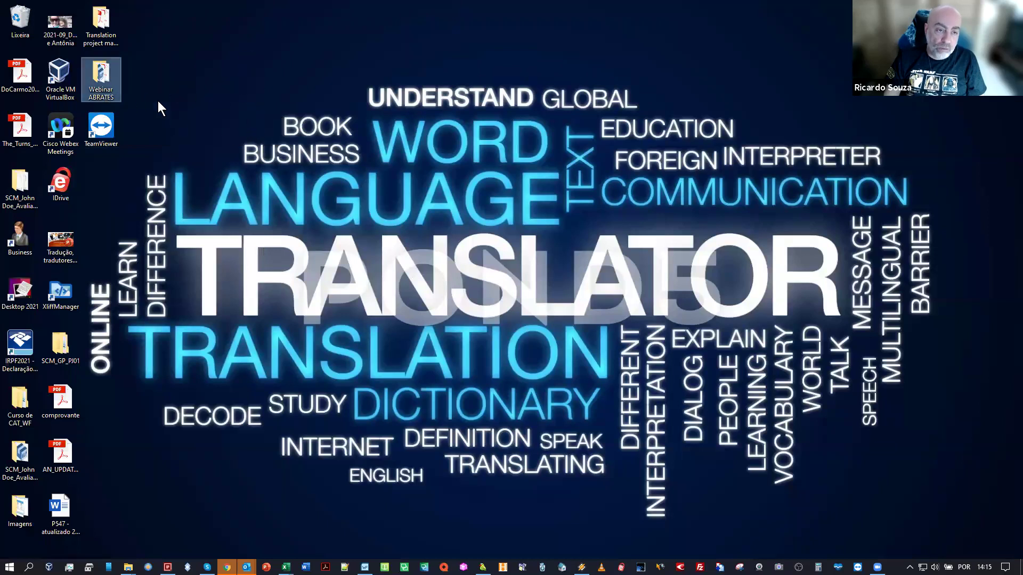
mouse_move(112, 85)
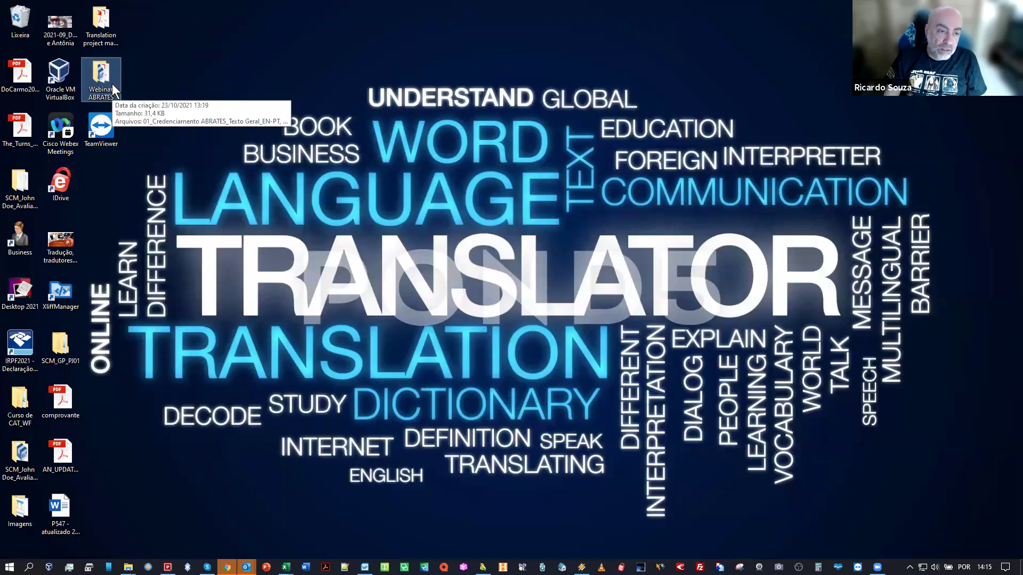
right_click(112, 85)
key("Escape")
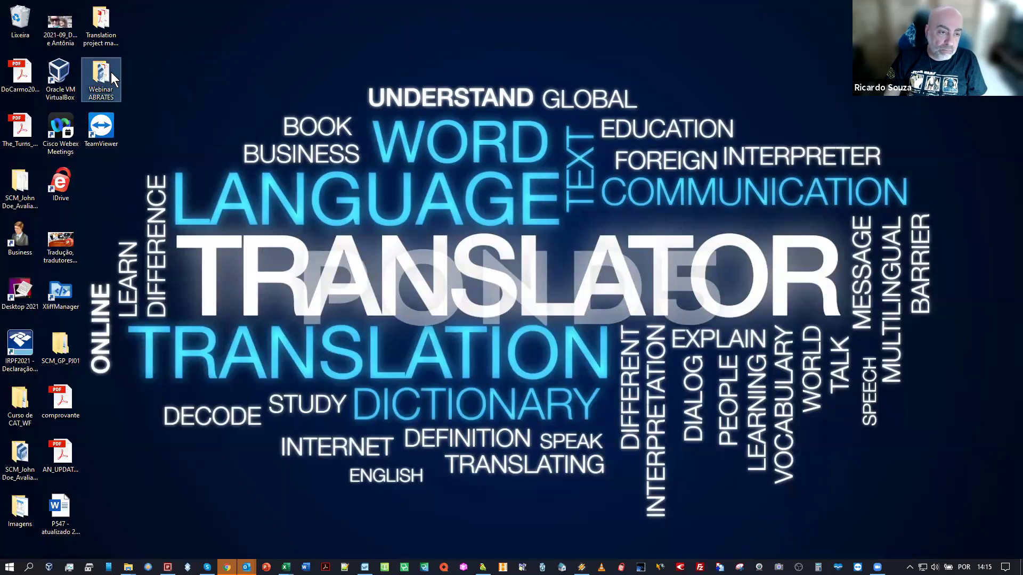
right_click(111, 73)
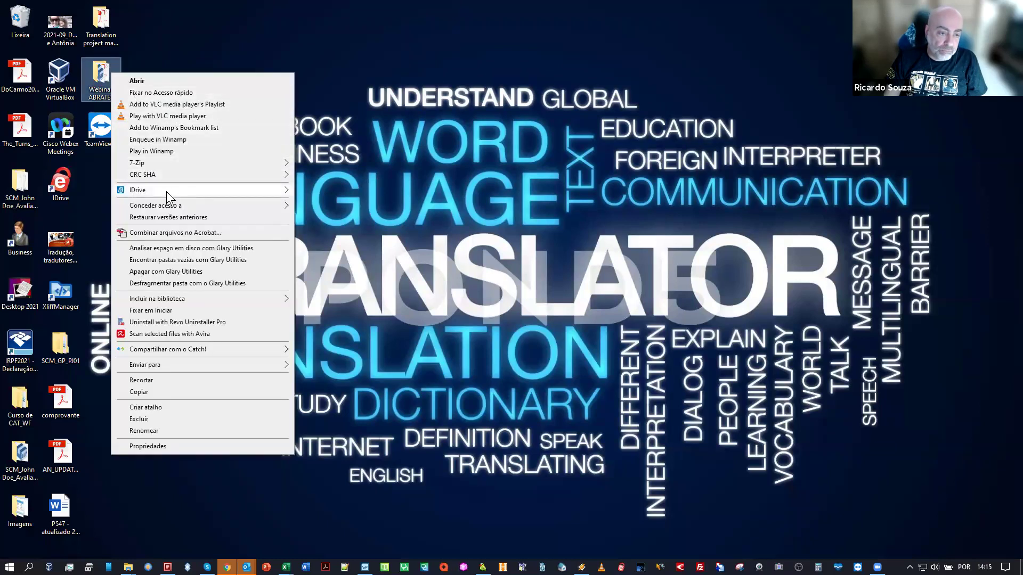
key("Escape")
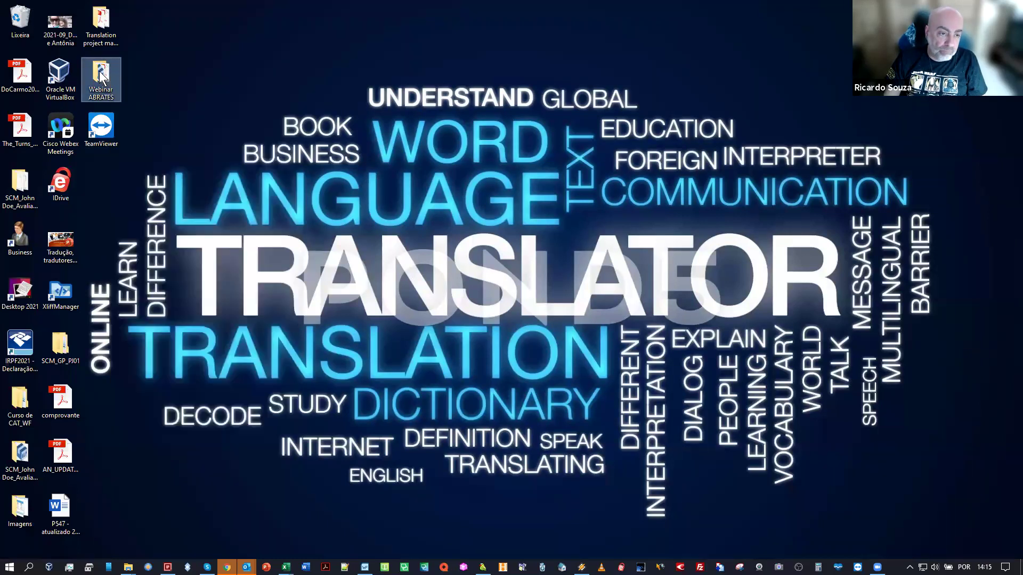
right_click(100, 72)
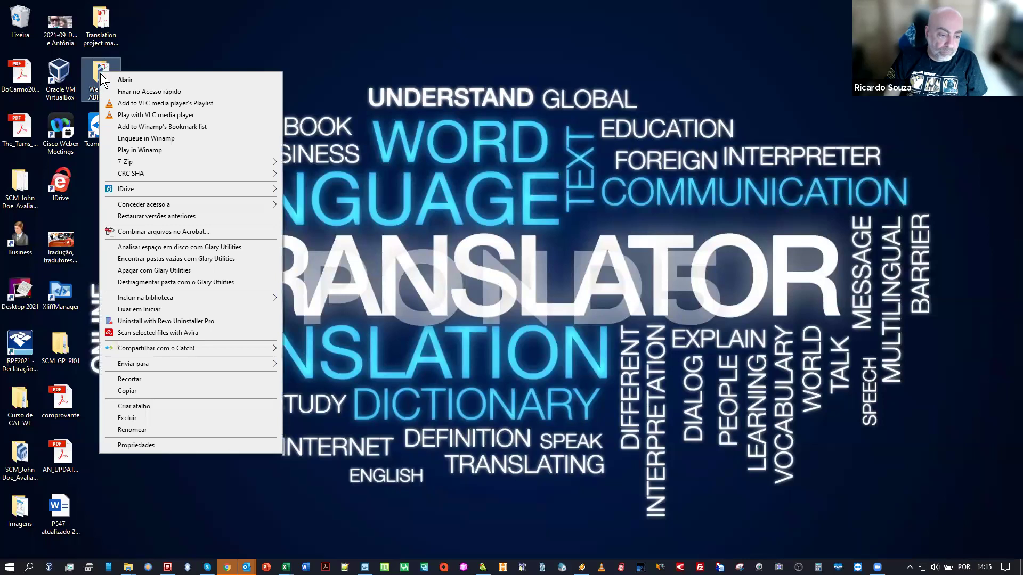
key("Escape")
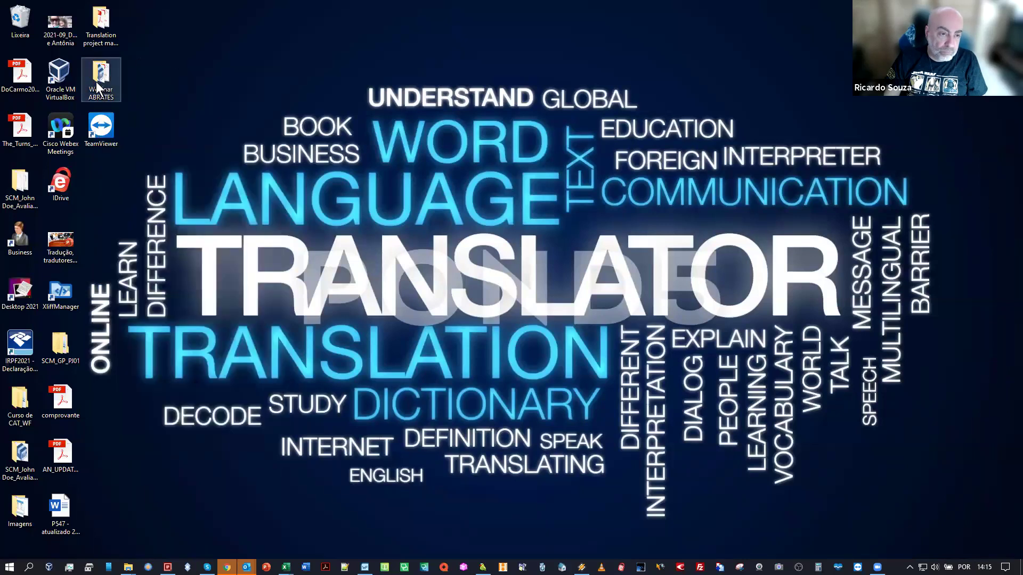
Turn off automatic arrangement of the desktop icons and move the Webinar ABRATES folder away from the other icons
right_click(201, 60)
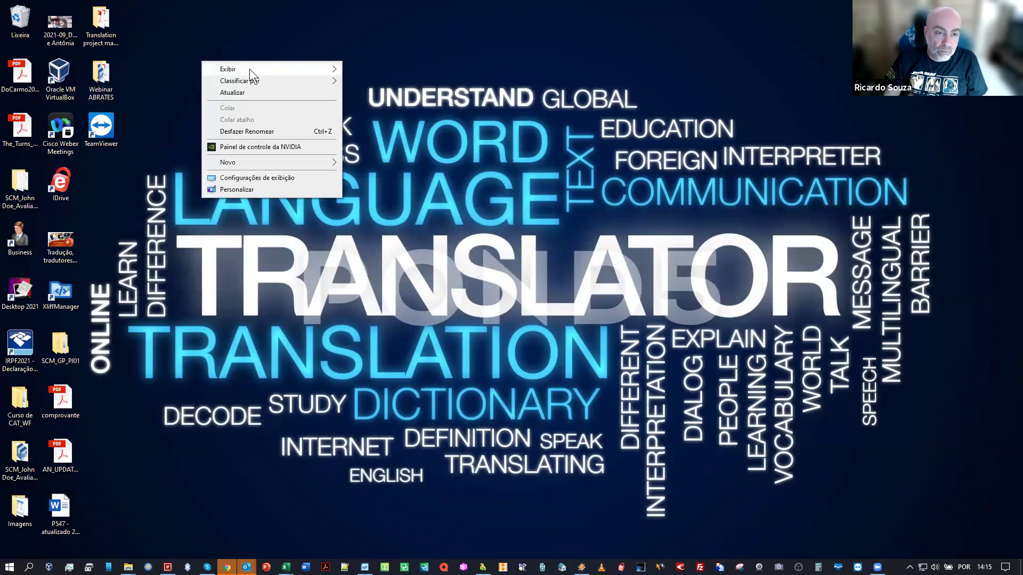
mouse_move(250, 69)
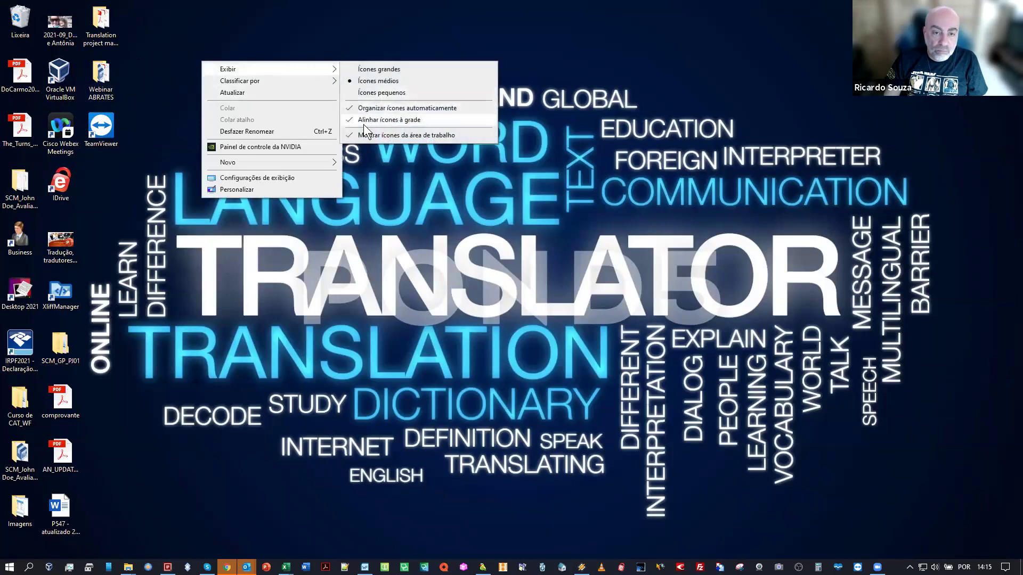
left_click(352, 111)
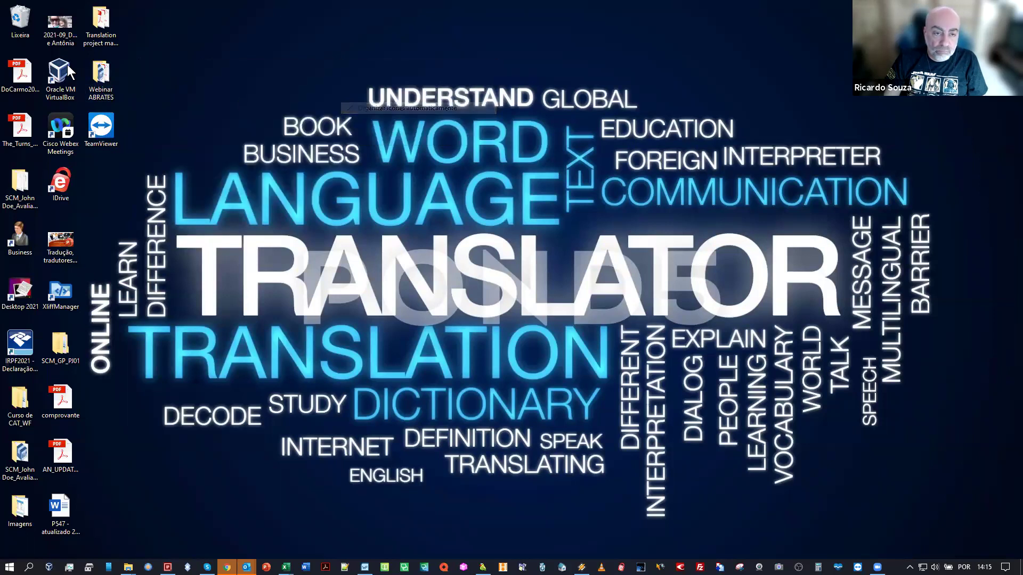
left_click_drag(105, 75, 249, 72)
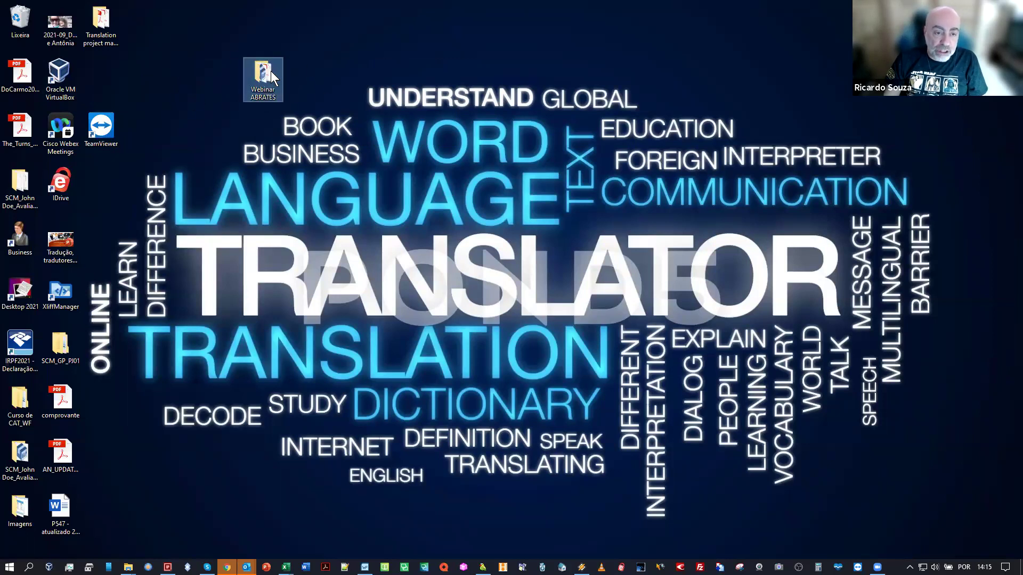
Review the Word, GlobalLink and PDF files in the Webinar ABRATES folder, viewing the PDF's text, and close the folder
double_click(270, 75)
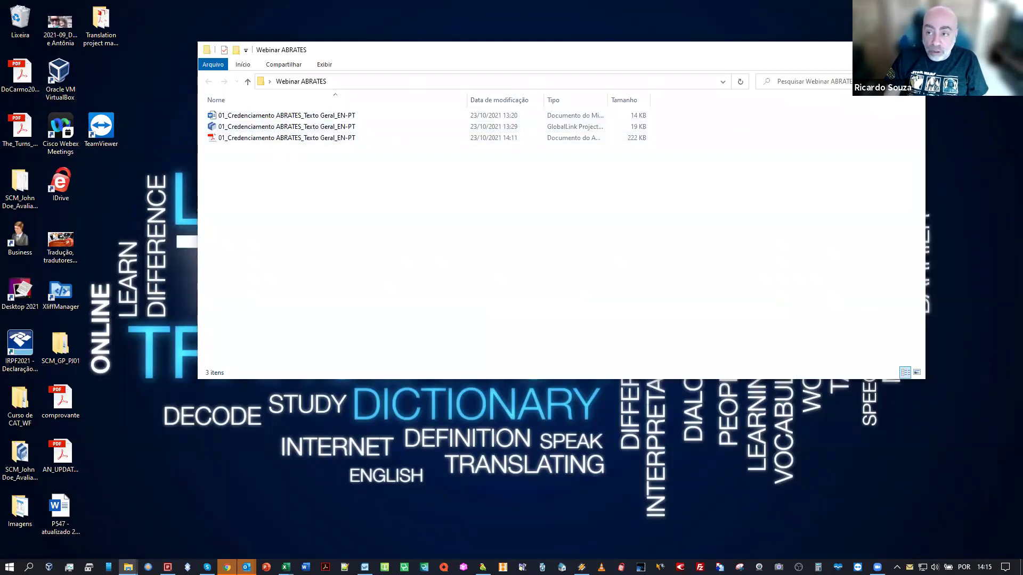
left_click(912, 49)
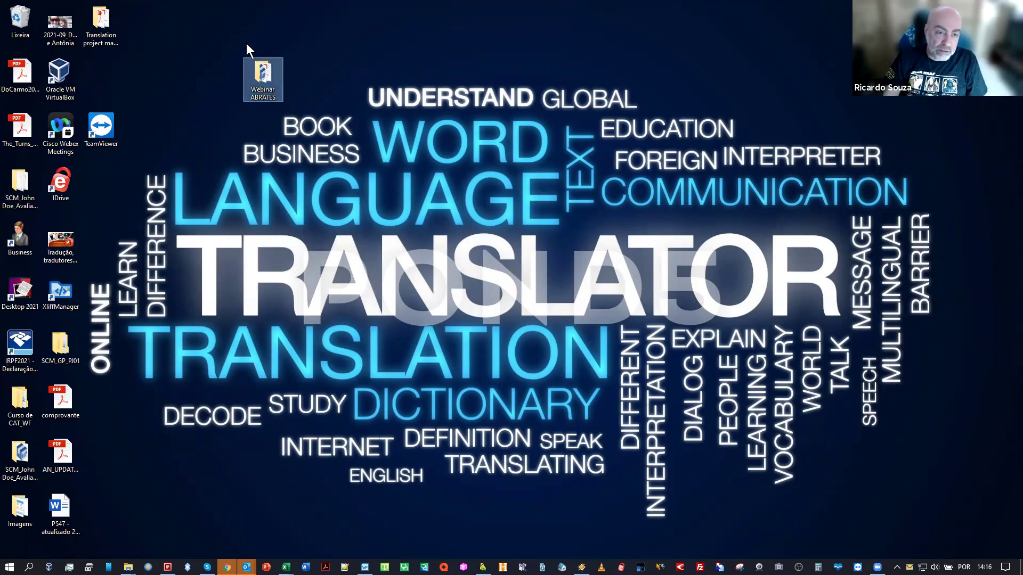
double_click(264, 85)
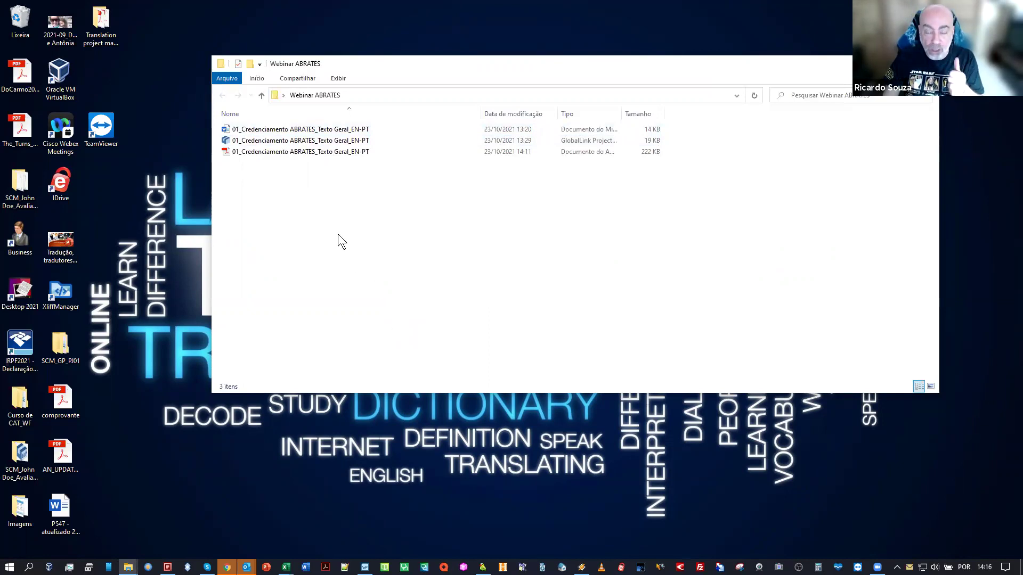
left_click(266, 141)
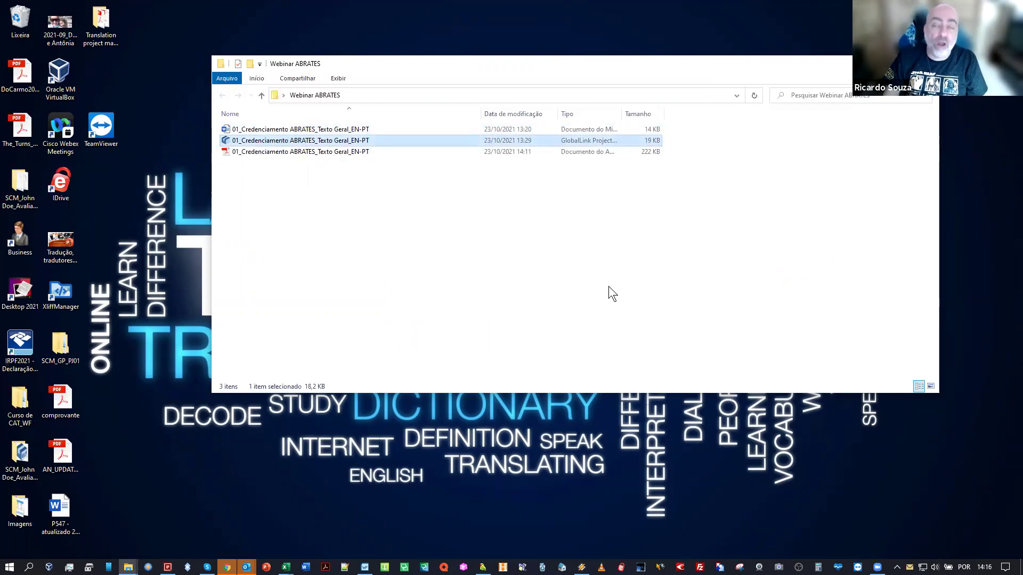
left_click(283, 130)
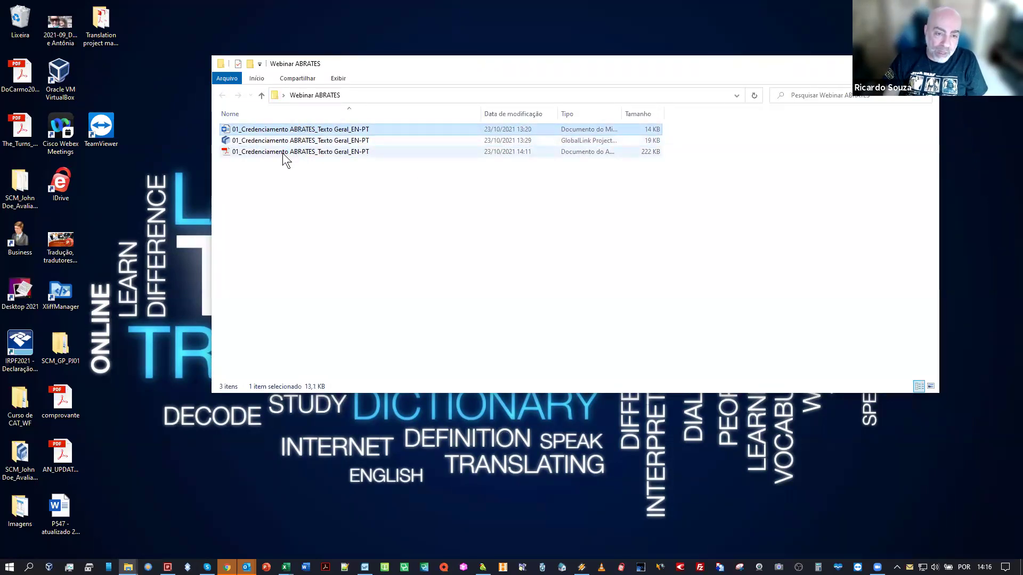
double_click(283, 152)
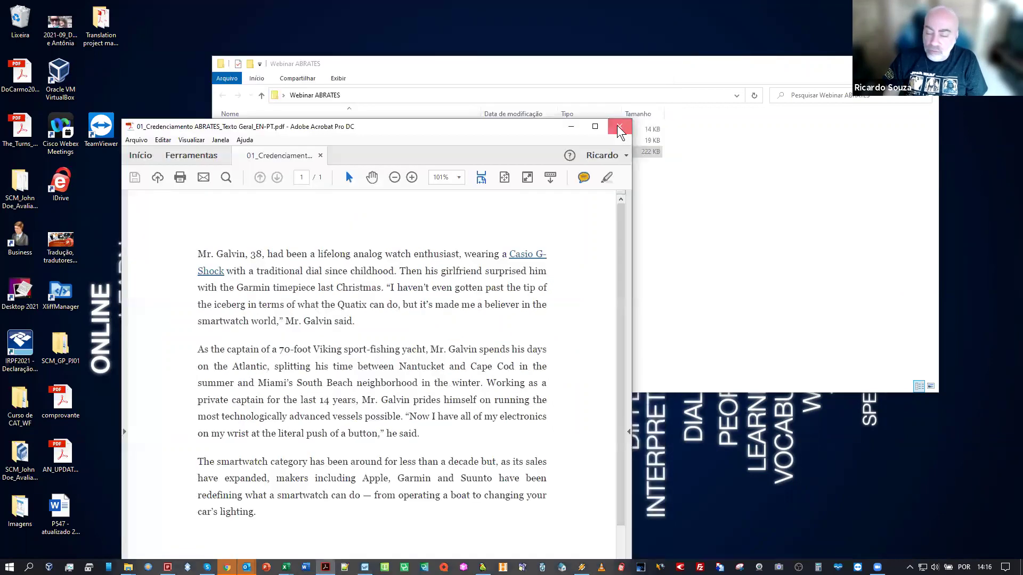
left_click(619, 128)
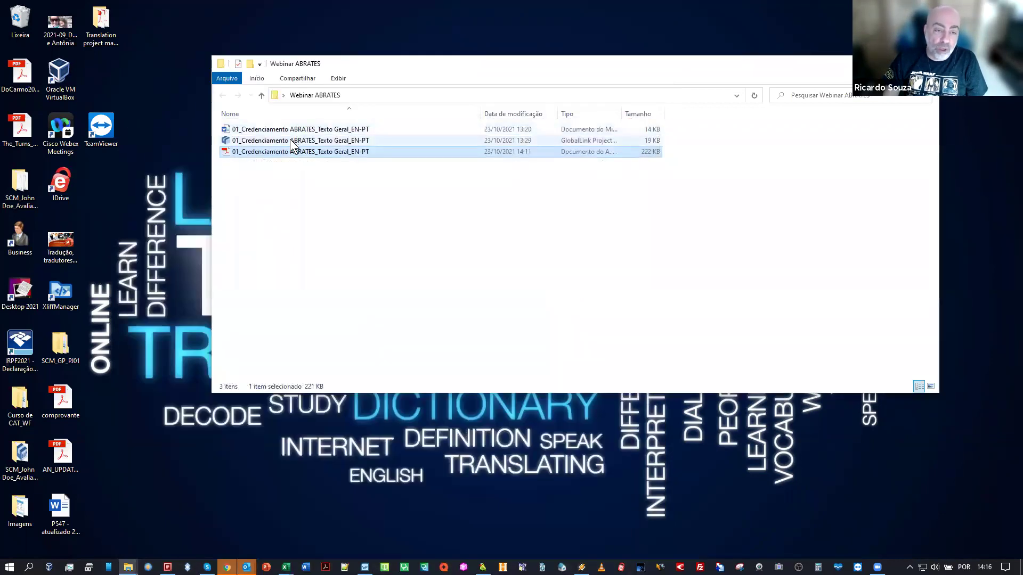
left_click(291, 141)
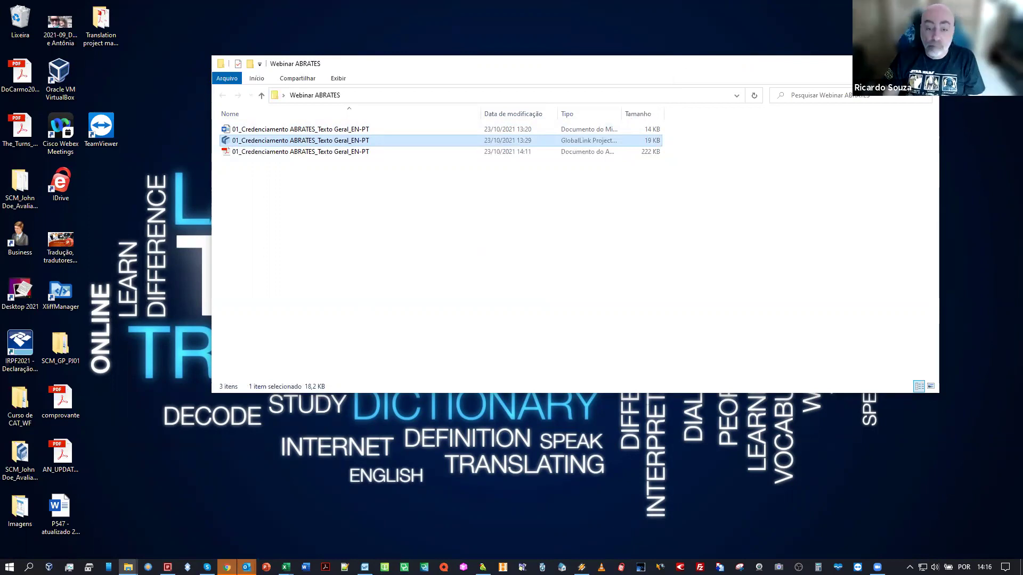
key("alt+F4")
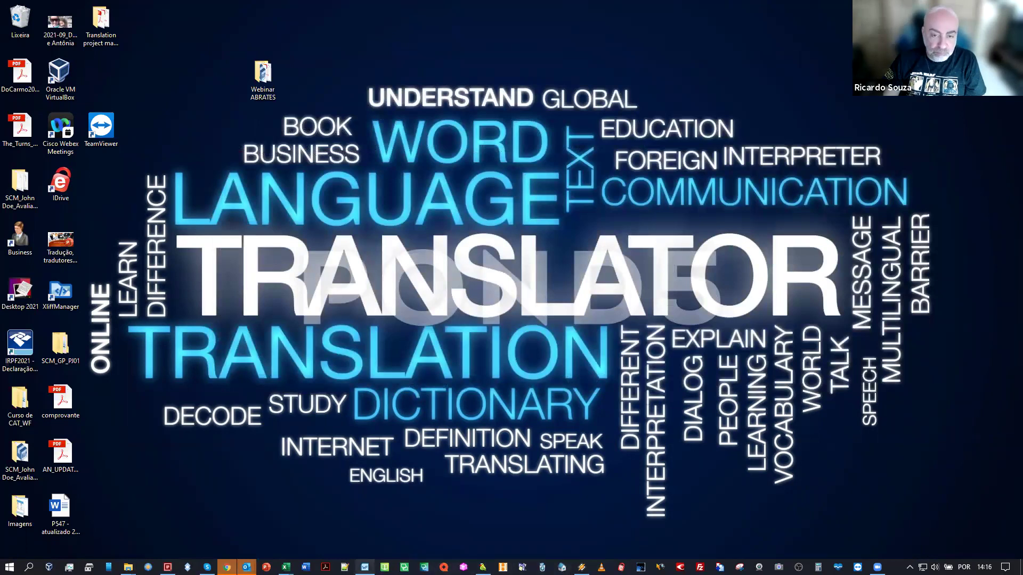
Switch to Wordfast Pro and start a package import with 01_Credenciamento ABRATES_Texto Geral_EN-PT from the desktop's Webinar ABRATES folder
left_click(365, 566)
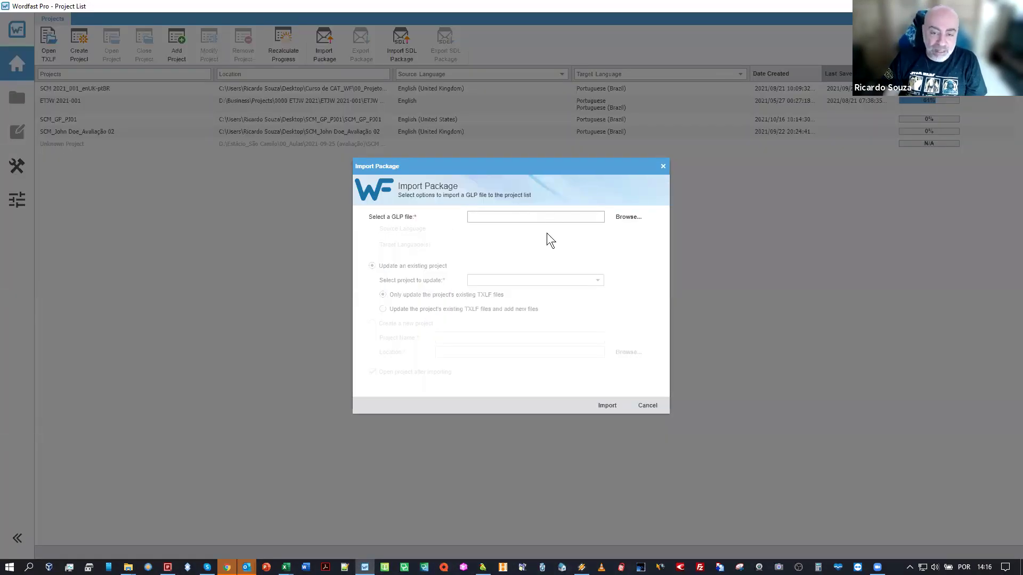
left_click(662, 167)
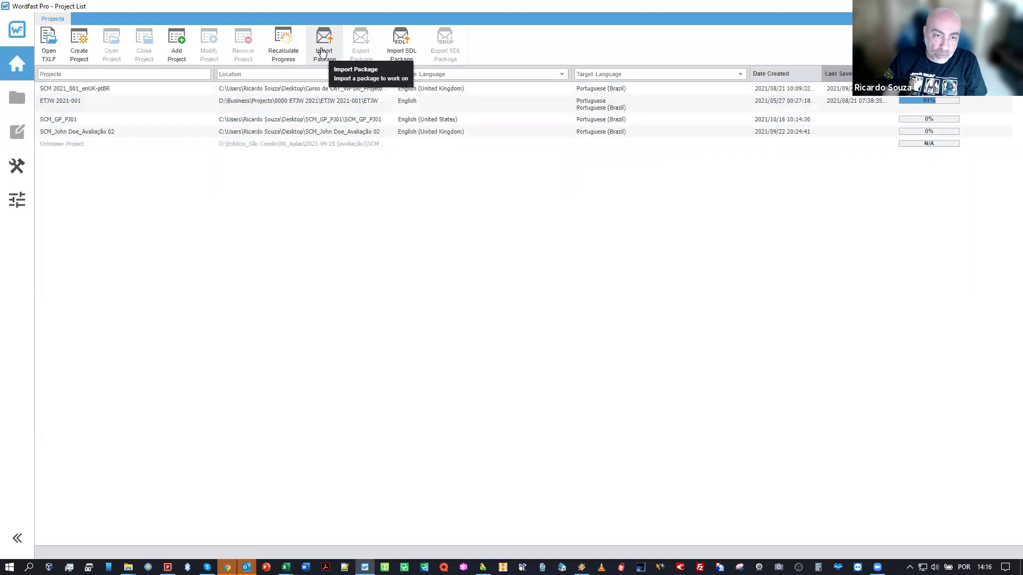
left_click(323, 53)
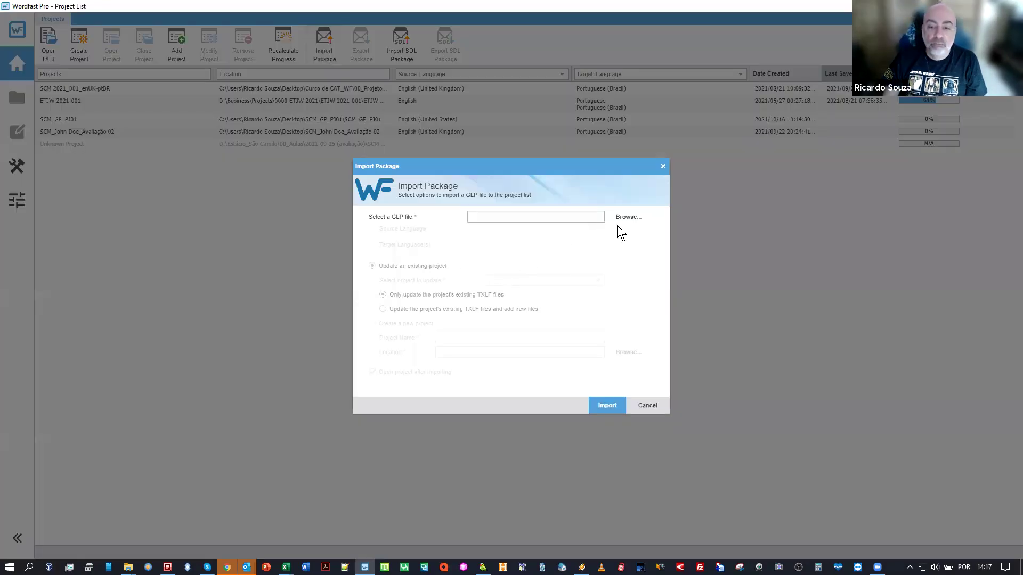
left_click(628, 219)
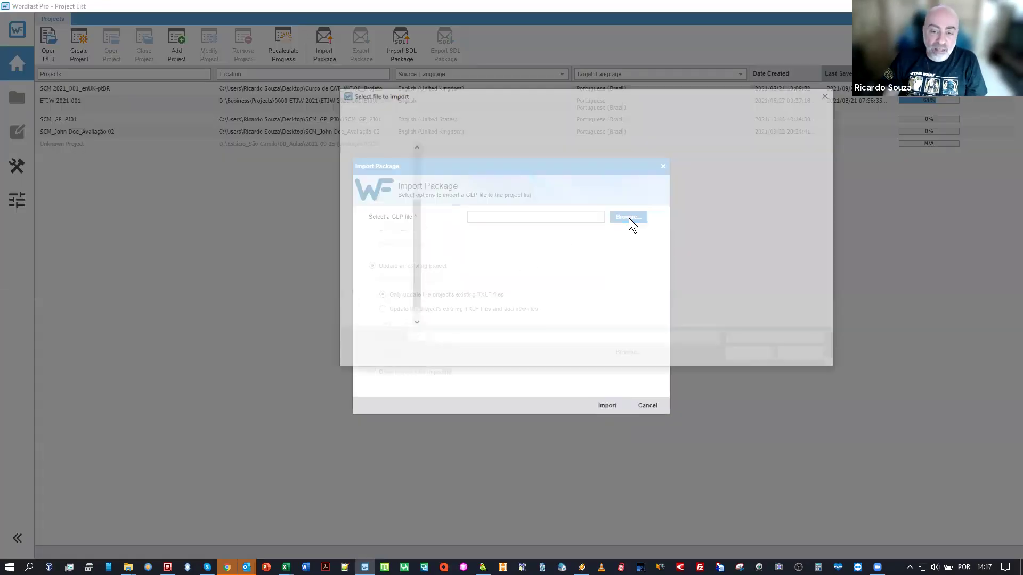
left_click(390, 169)
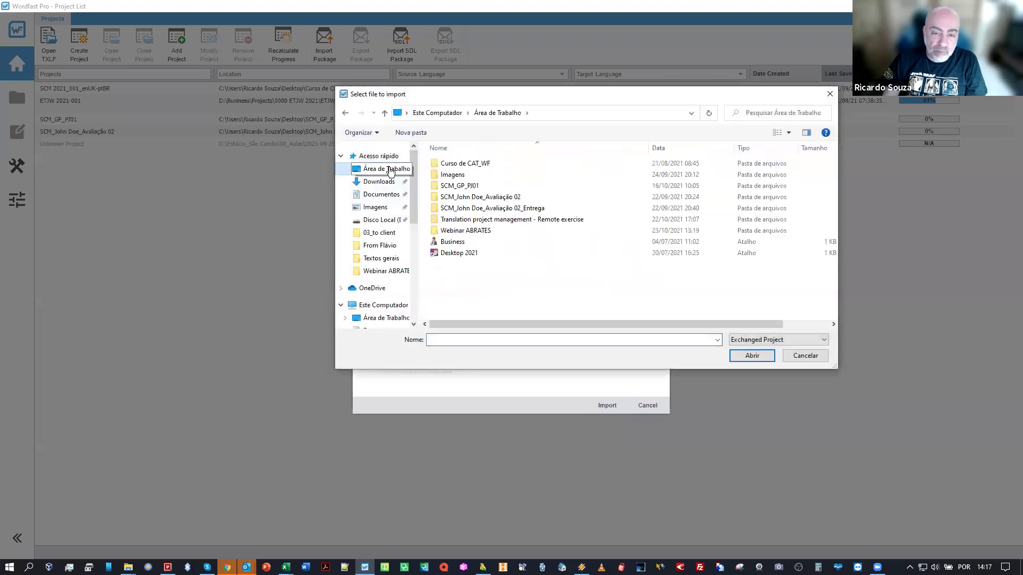
double_click(466, 232)
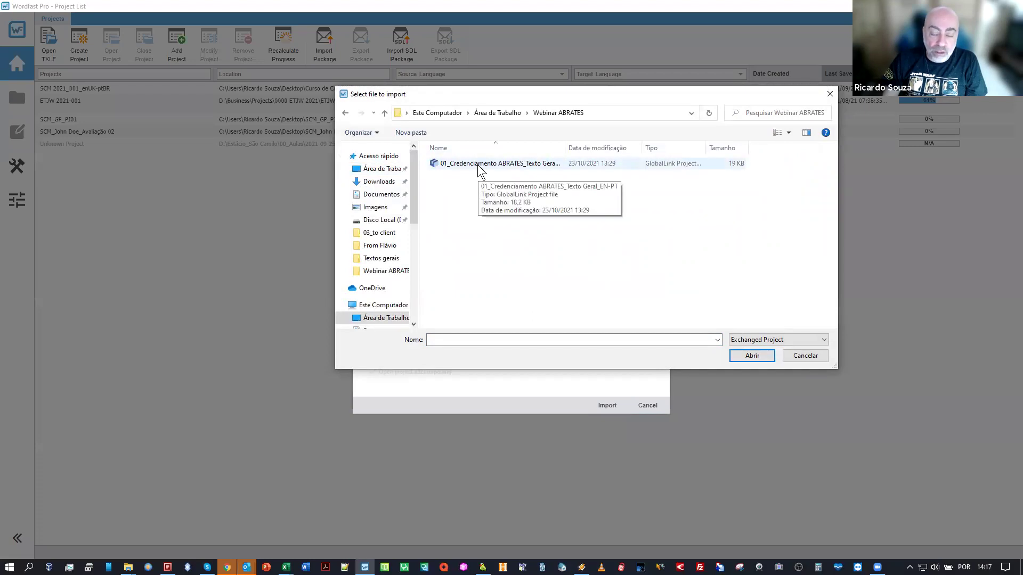
double_click(478, 164)
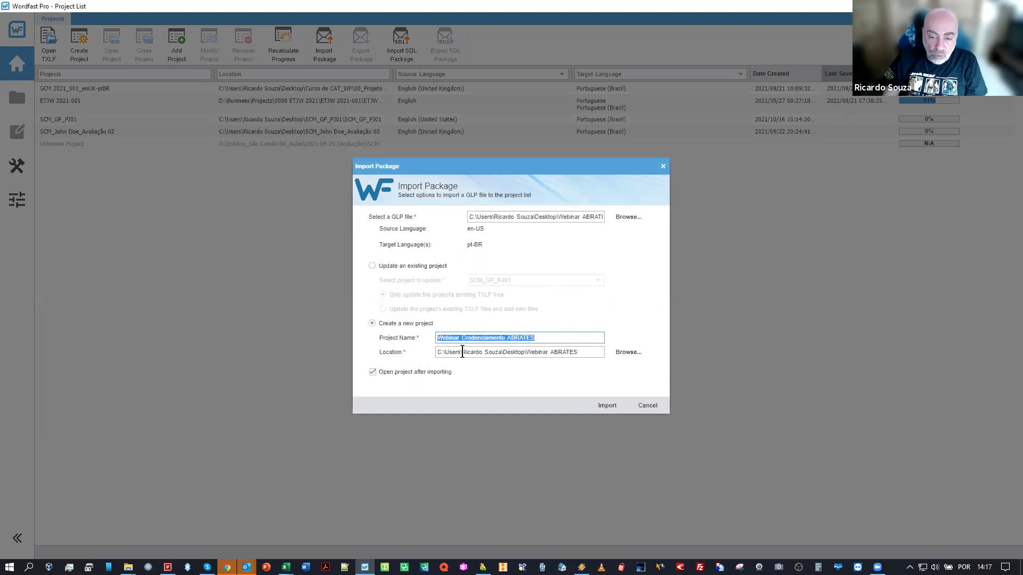
Set the new project's location to the Webinar ABRATES folder on the desktop
left_click(630, 355)
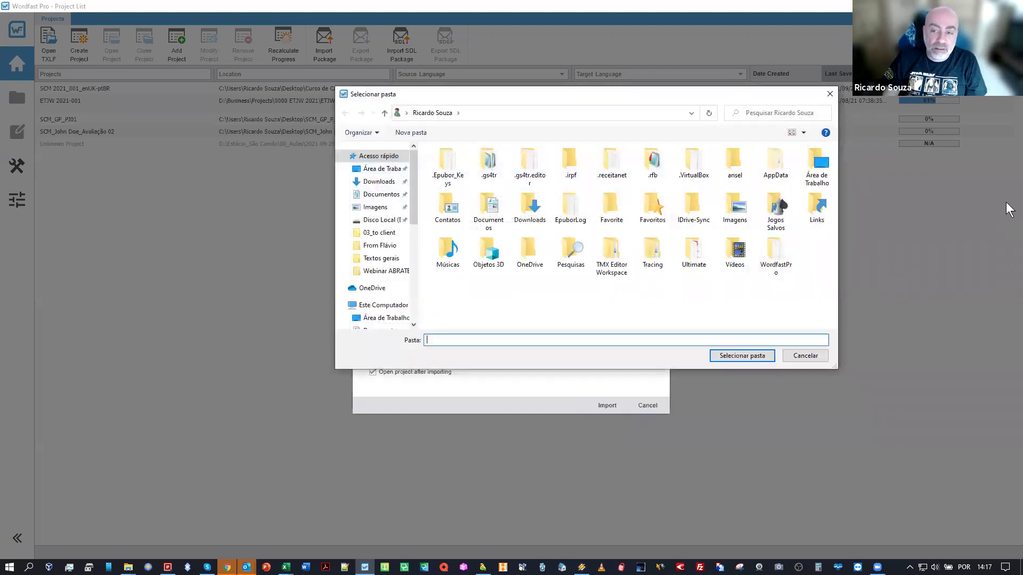
left_click(829, 96)
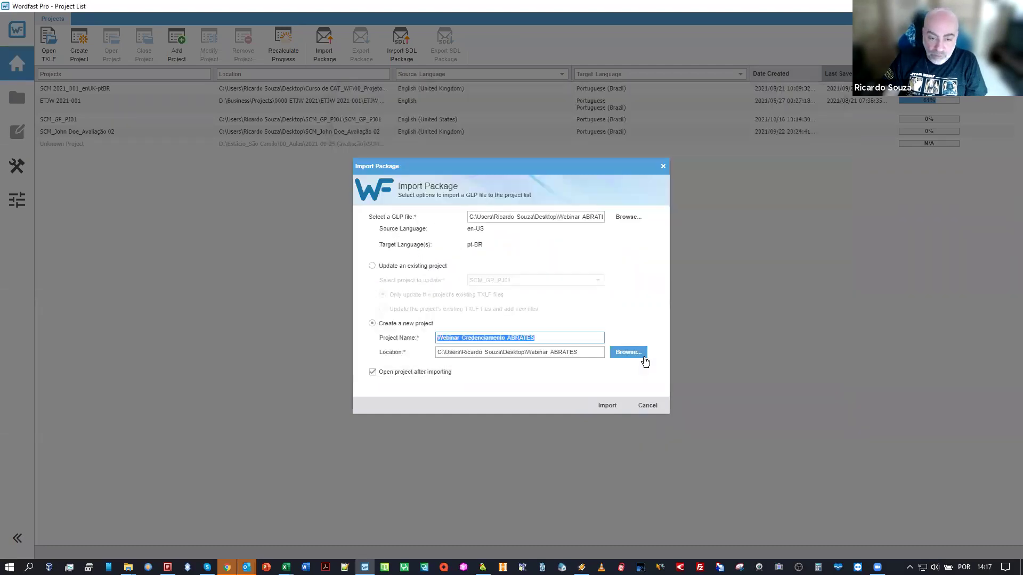
left_click(638, 356)
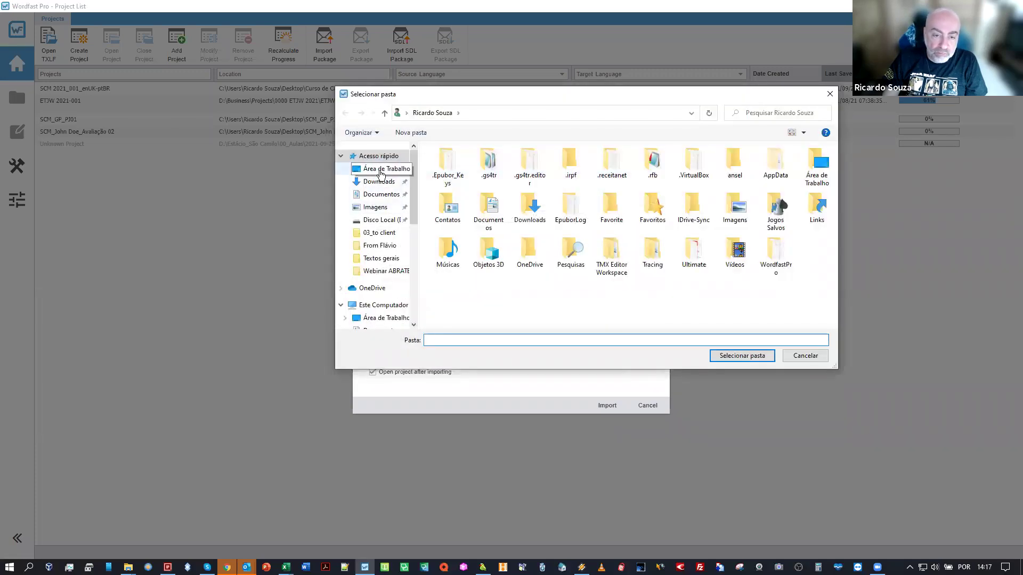
left_click(380, 172)
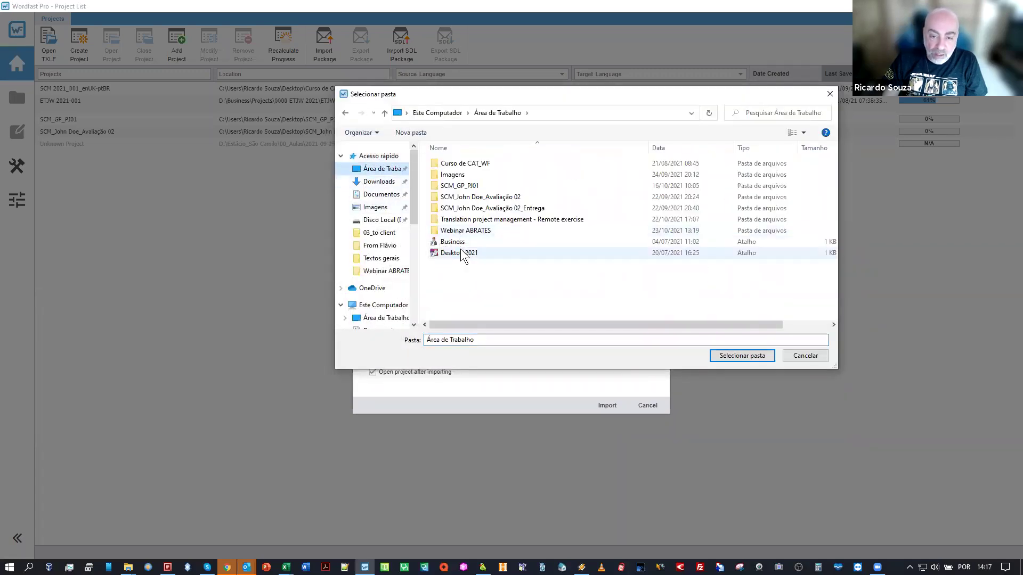
double_click(464, 231)
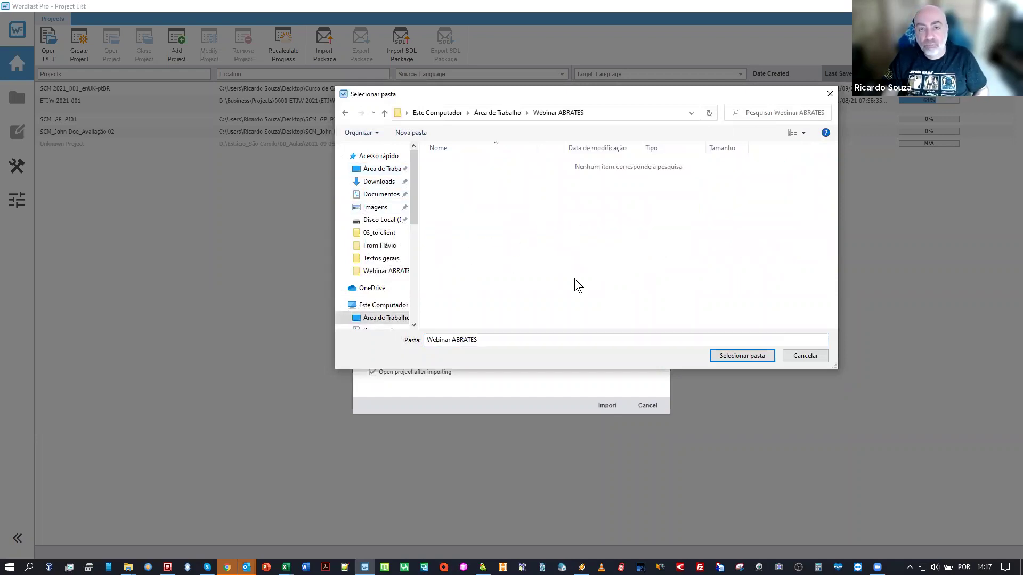
left_click(739, 356)
Import the package as a new project and open Geral_en.docx.txlf for translation
left_click(607, 406)
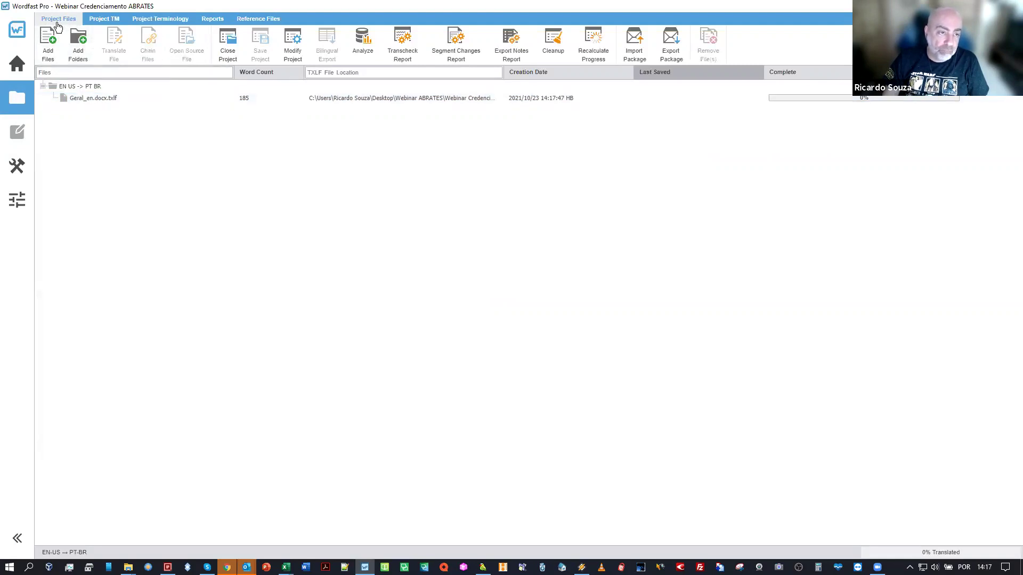
left_click(92, 98)
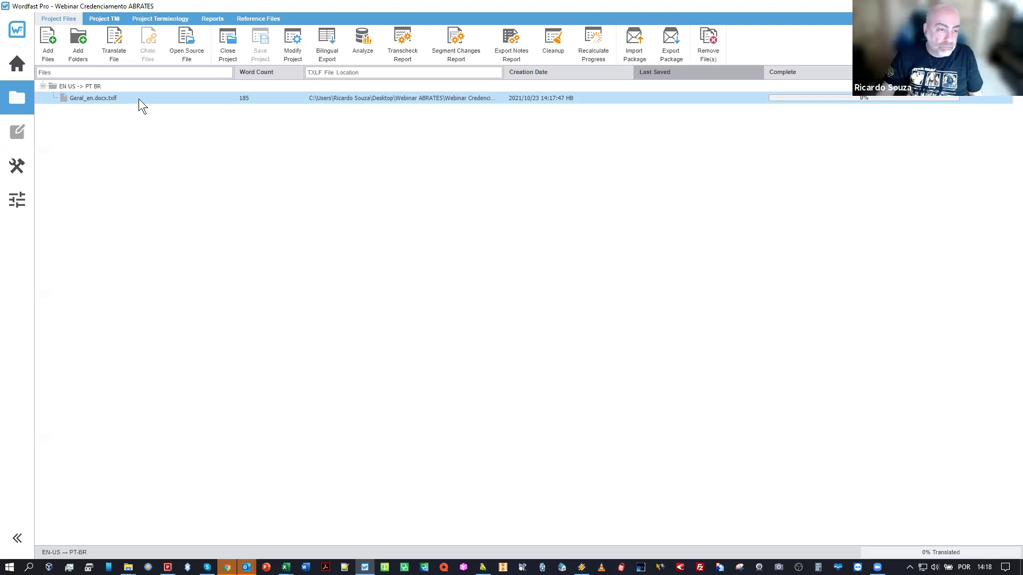
key("Return")
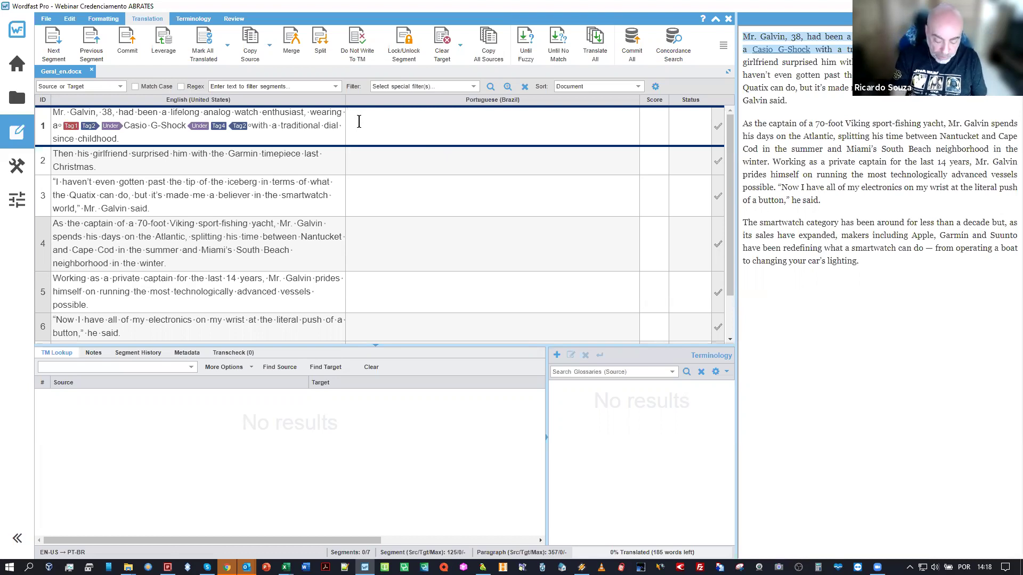
Start the Portuguese translation of segment 1 with the man's surname followed by ", 38 anos, "
type("Galvin")
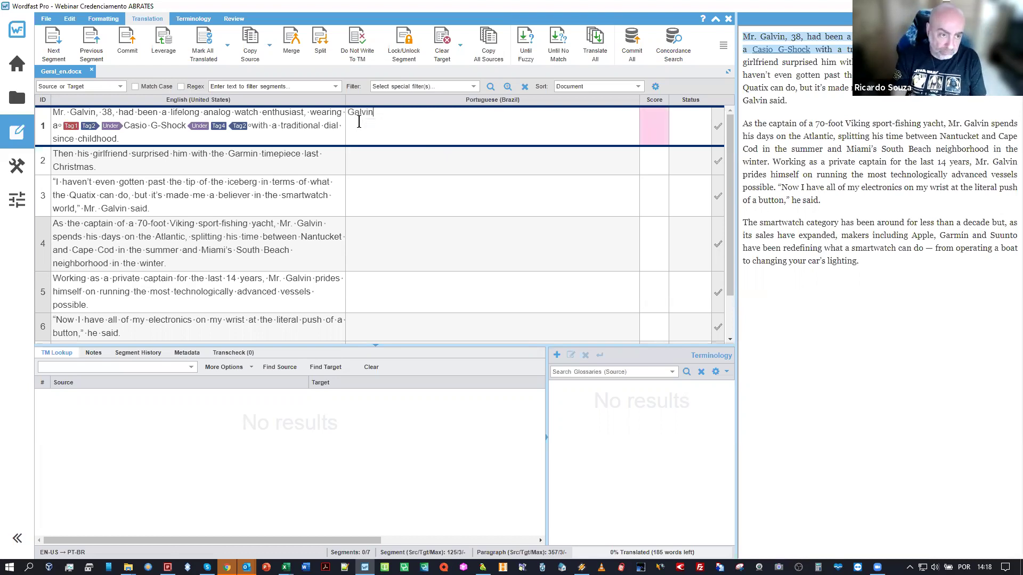
type(", 38,")
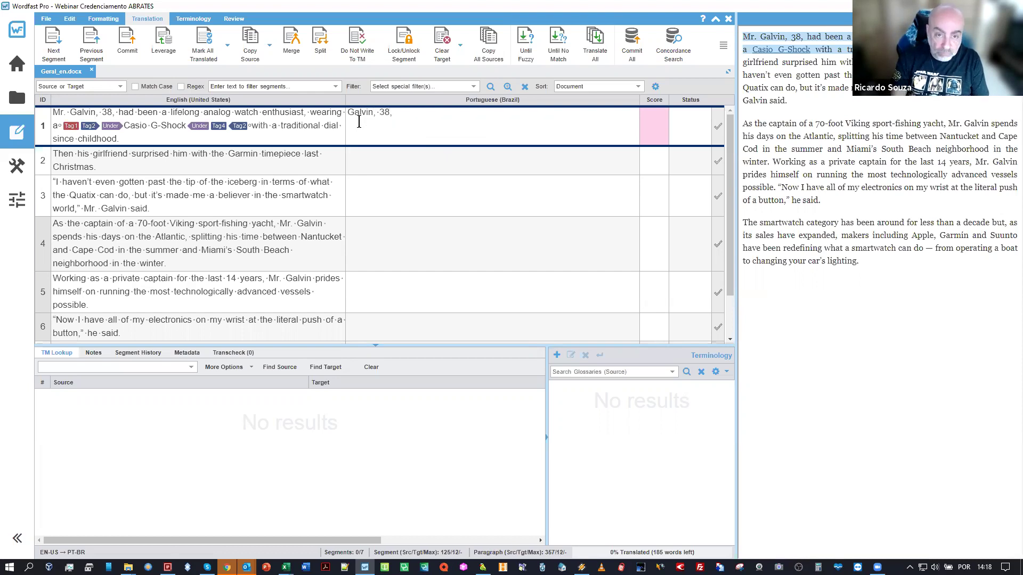
key("BackSpace")
key("BackSpace")
type("anos, ")
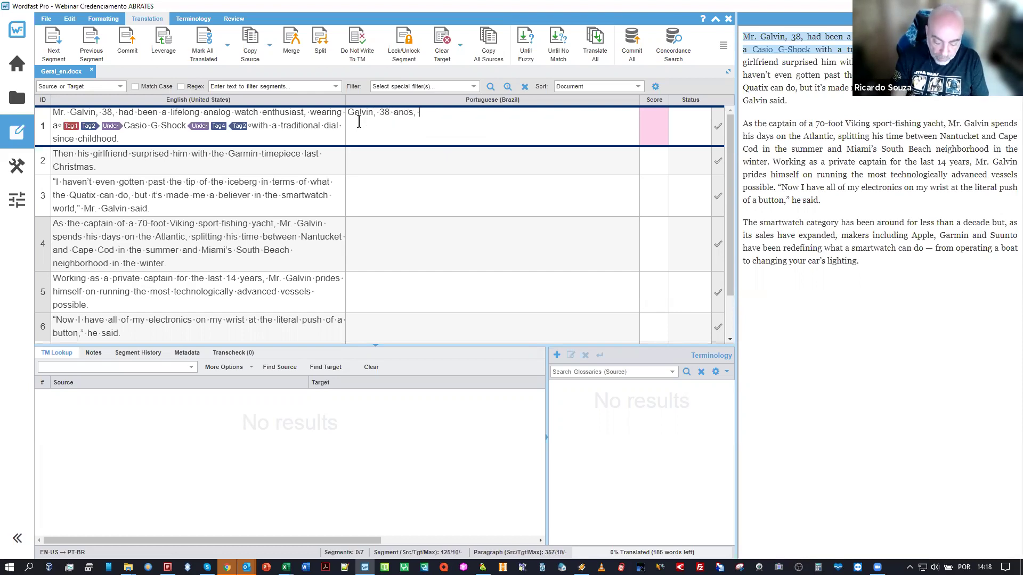
Add random filler characters to segment 1's Portuguese target and clear all of its text
type("hiaofhjujafj\\~djv~\\jvjvjkç")
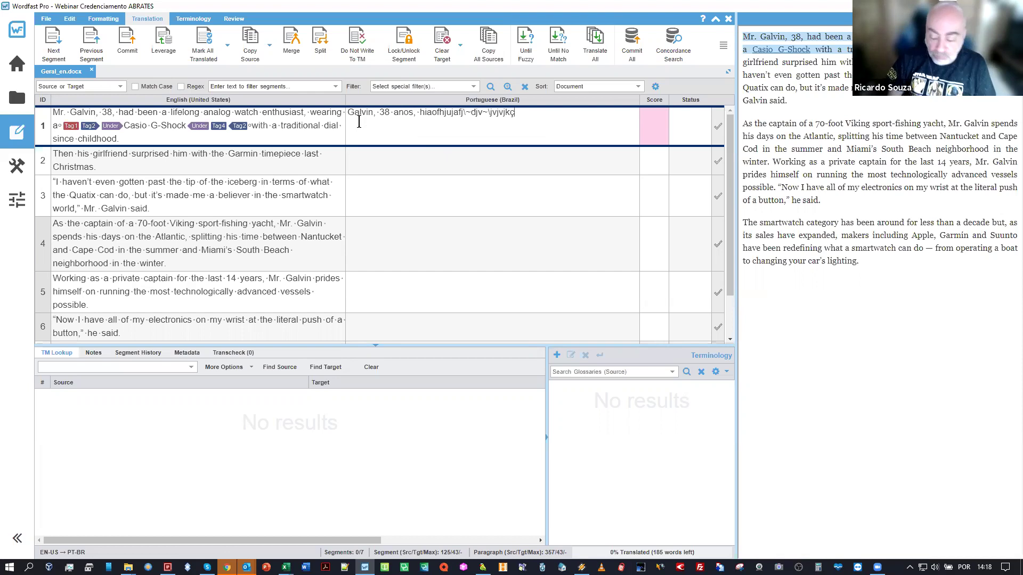
key("BackSpace")
key("BackSpace")
key("BackSpace")
key("BackSpace")
key("BackSpace")
key("BackSpace")
key("BackSpace")
key("BackSpace")
key("BackSpace")
key("BackSpace")
key("BackSpace")
key("BackSpace")
key("BackSpace")
key("BackSpace")
key("BackSpace")
key("BackSpace")
key("BackSpace")
key("BackSpace")
key("BackSpace")
key("BackSpace")
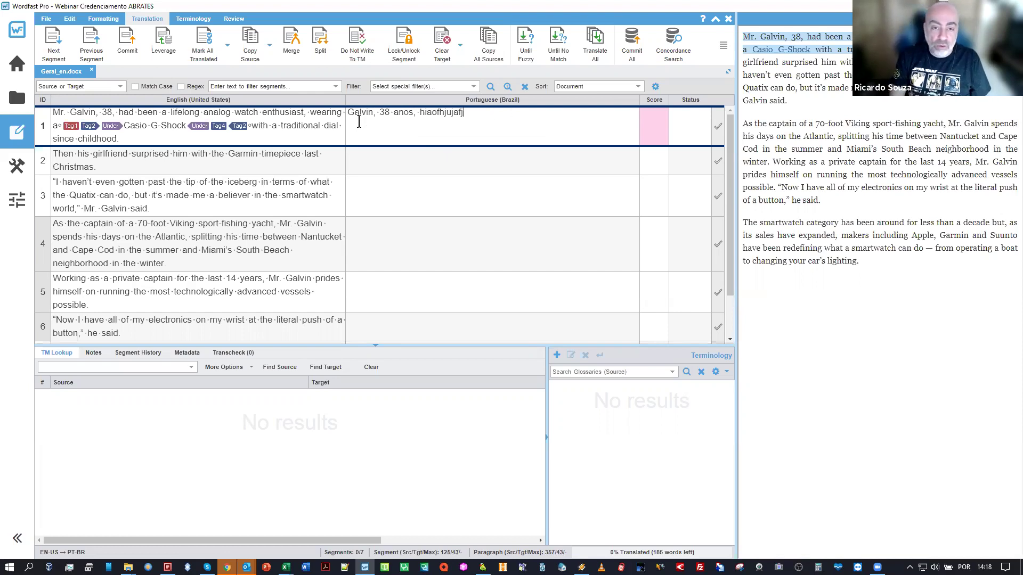
key("BackSpace")
key("BackSpace")
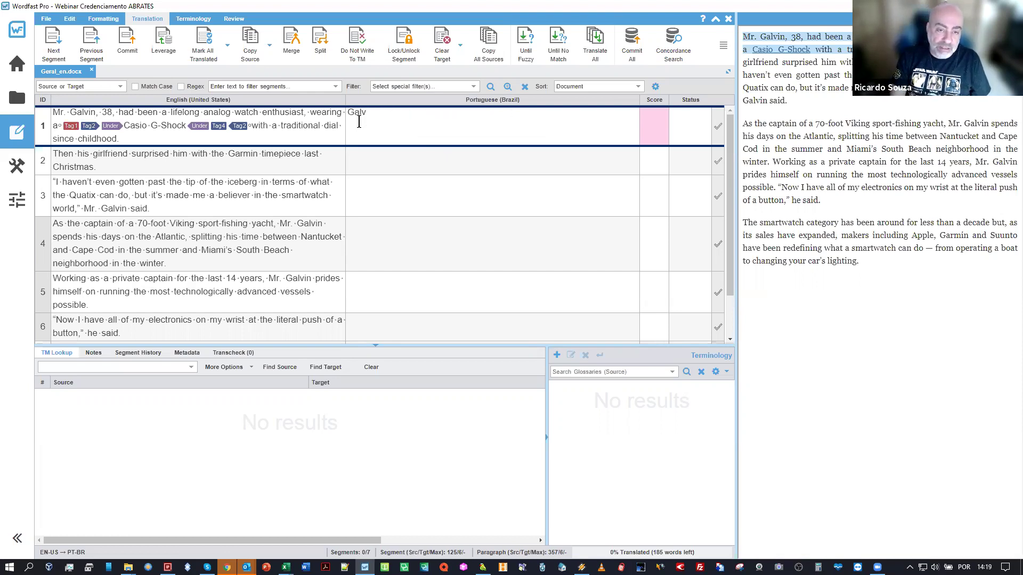
key("BackSpace")
key("BackSpace")
key("BackSpace")
key("BackSpace")
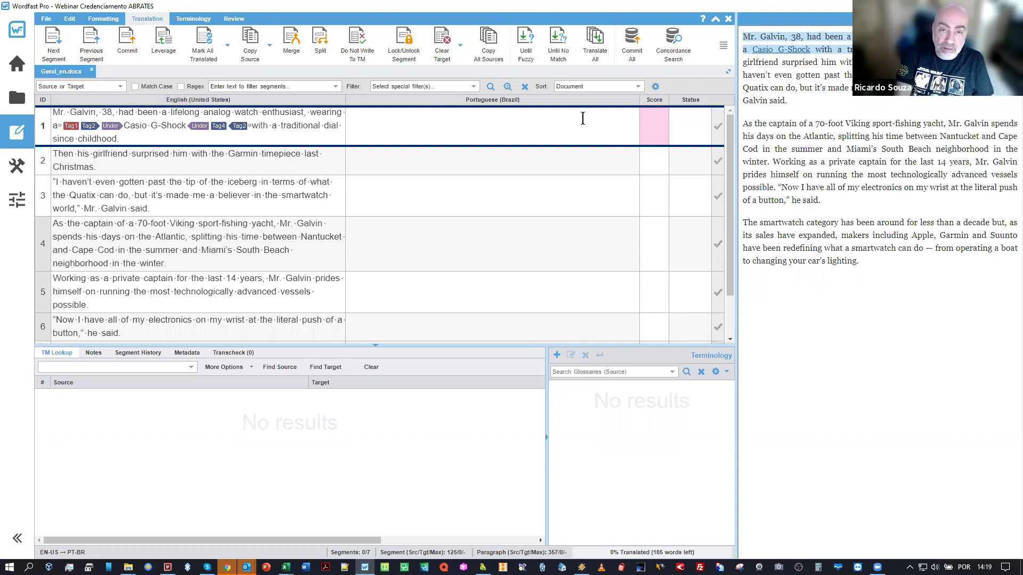
Copy segment 1's English source into its Portuguese target, clear the target, and repeat the copying
key("ctrl+shift+Insert")
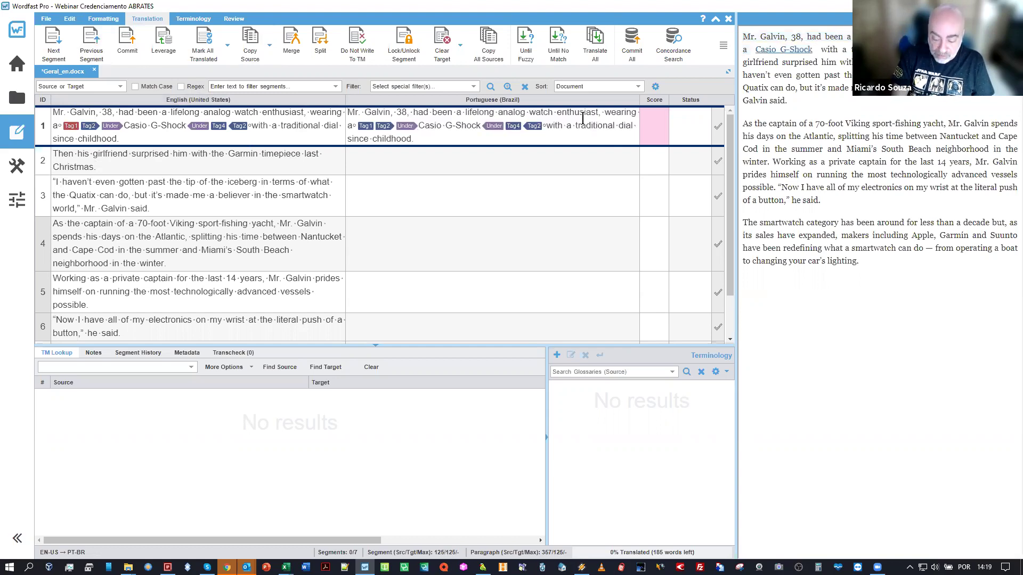
key("ctrl+shift+Delete")
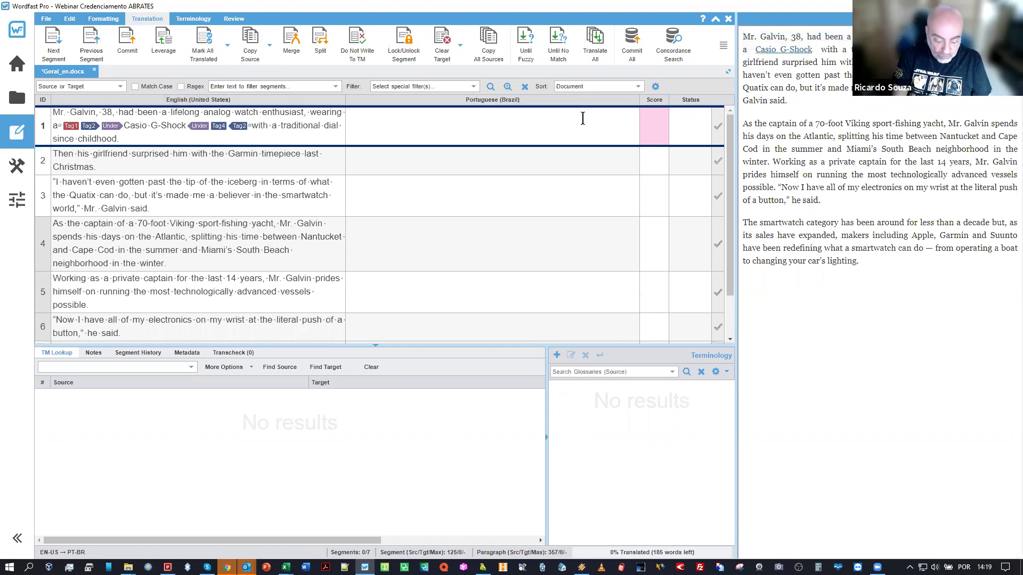
key("ctrl+shift+Insert")
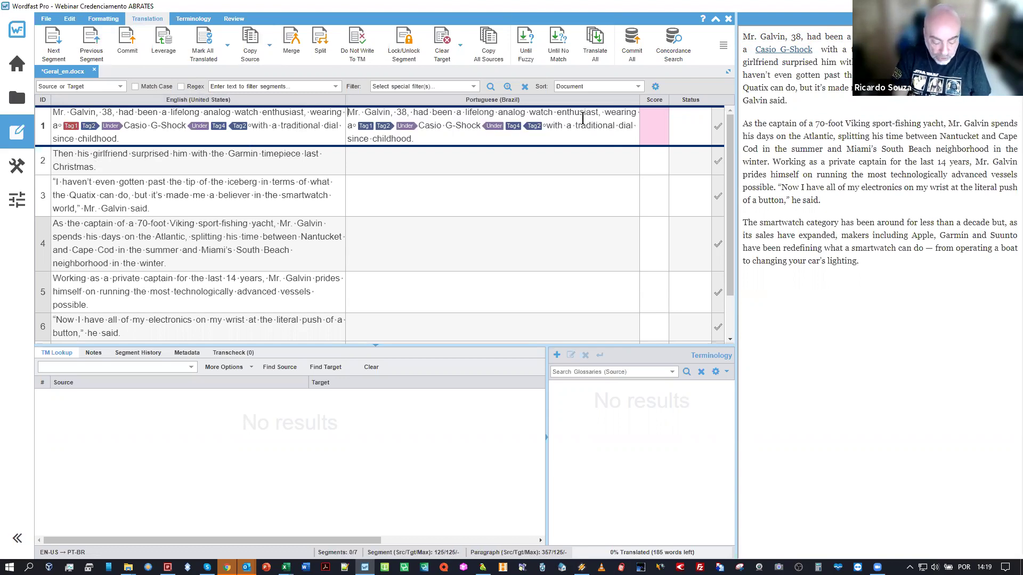
key("ctrl+shift+Delete")
key("ctrl+shift+Insert")
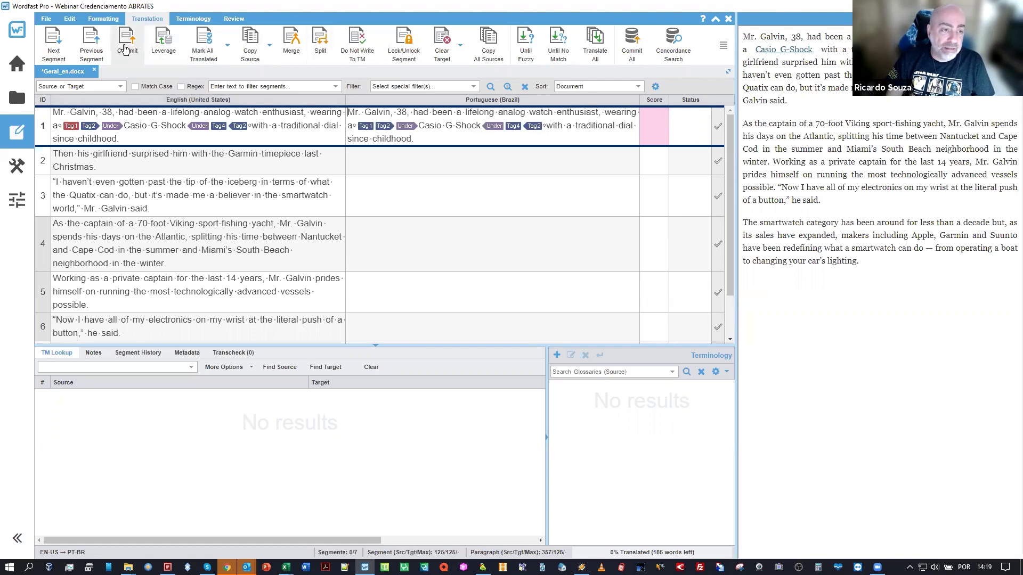
Copy all English source segments into their Portuguese targets, overwriting the modified segment
left_click(73, 20)
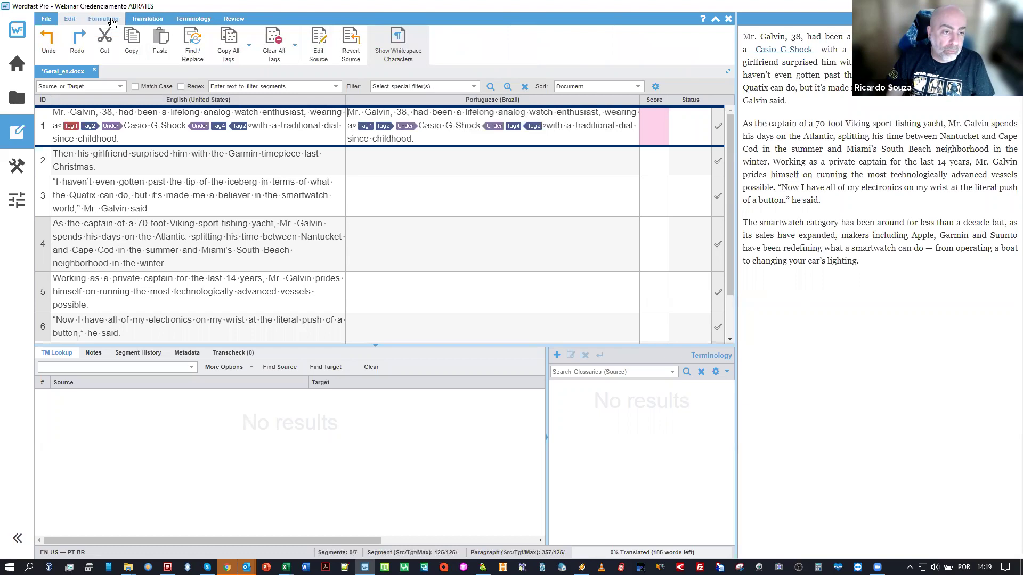
left_click(146, 19)
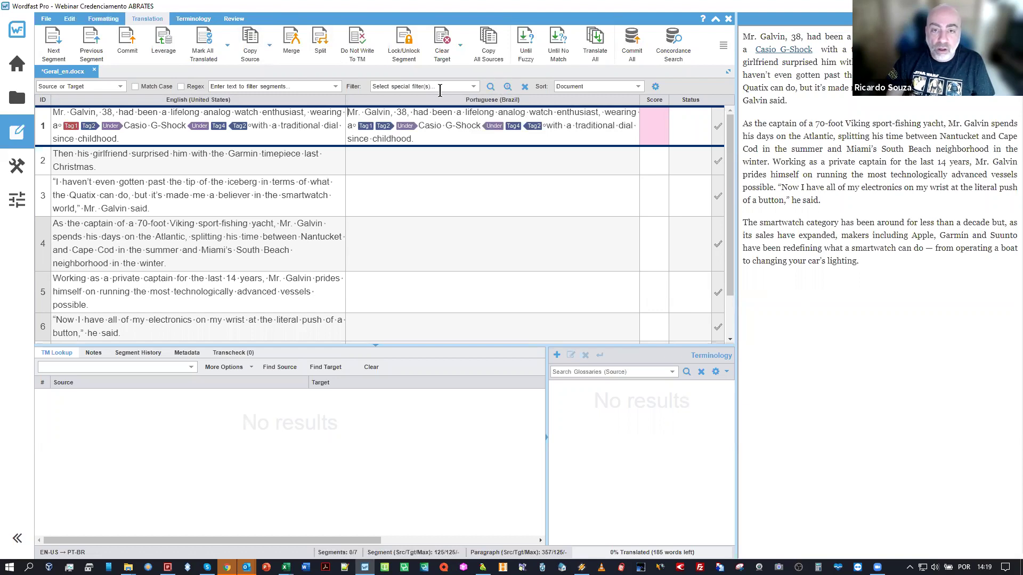
left_click(490, 59)
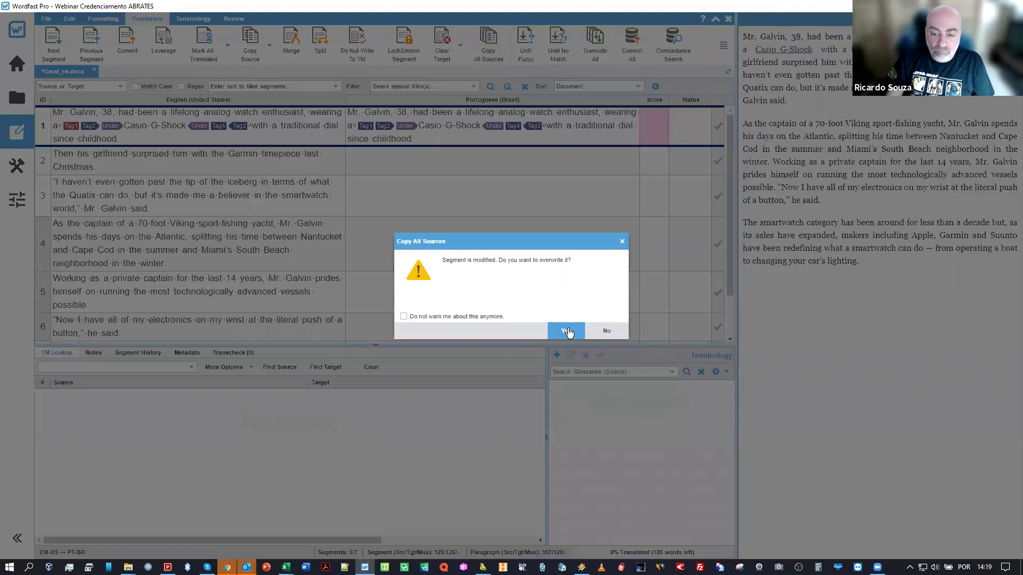
left_click(571, 331)
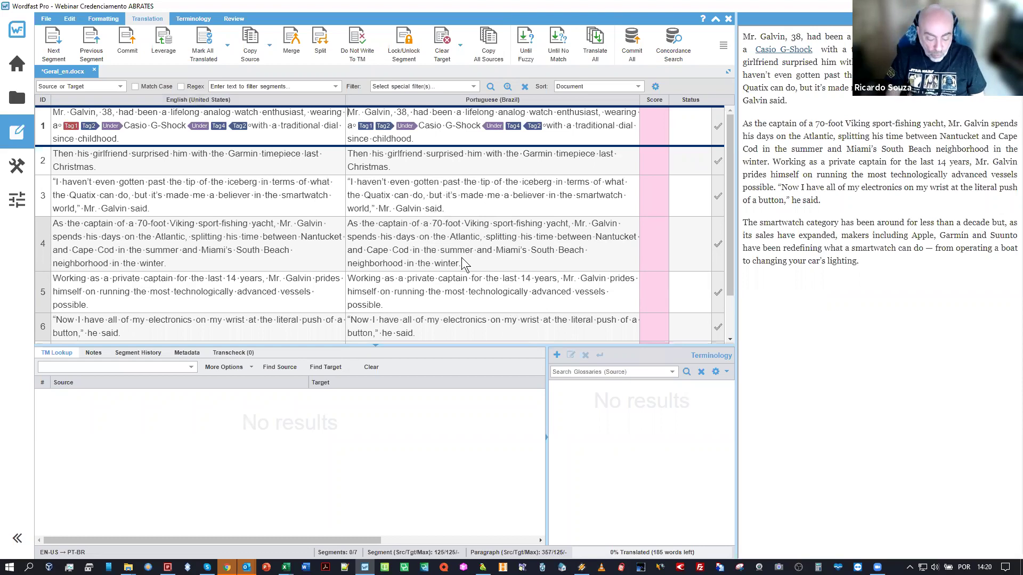
Clear the copied Portuguese targets of all segments, working from segment 7 back up to segment 1
key("ctrl+End")
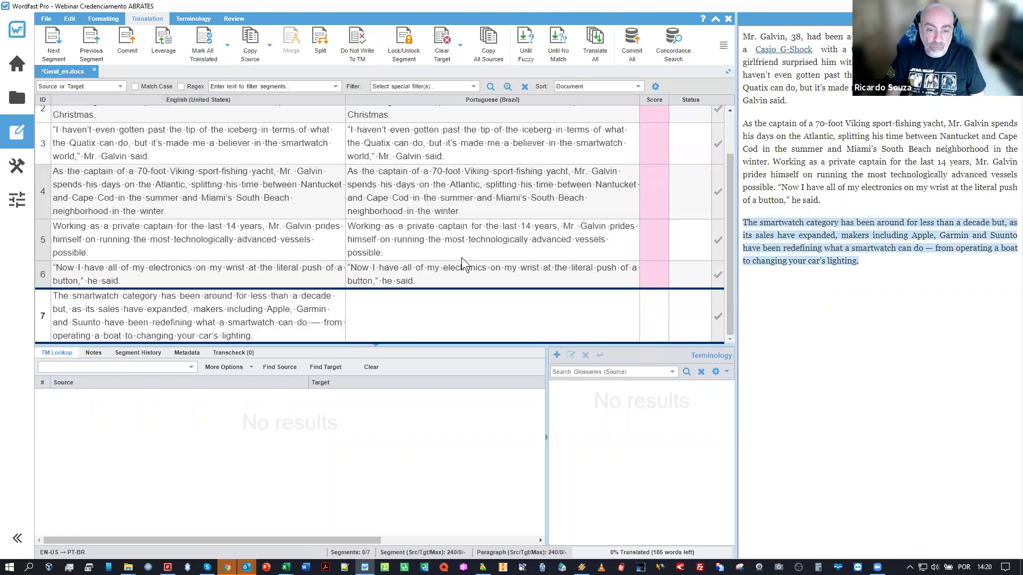
key("alt+Up")
key("alt+Up")
key("alt+Up")
key("alt+Up")
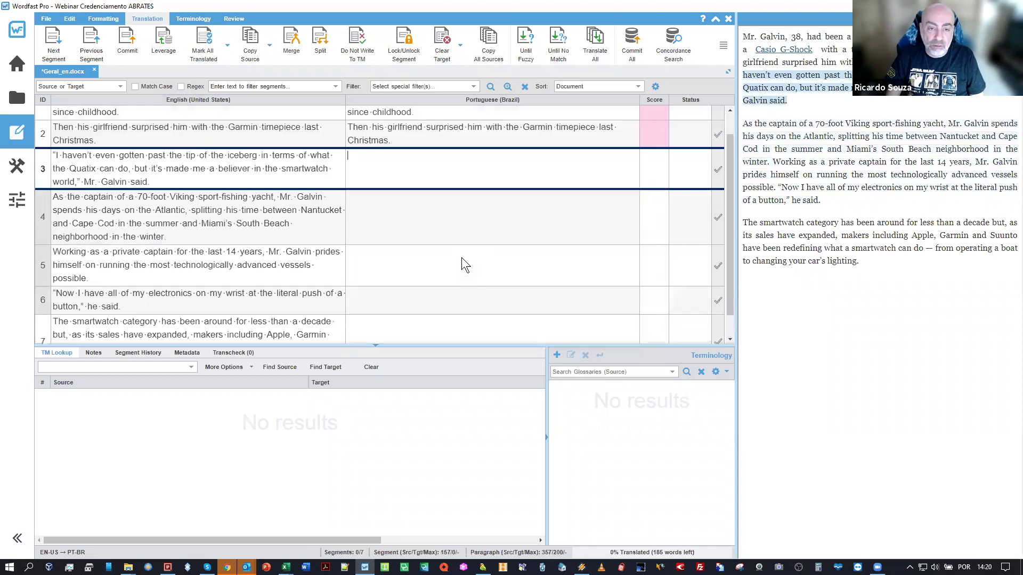
key("alt+Up")
key("alt+Up")
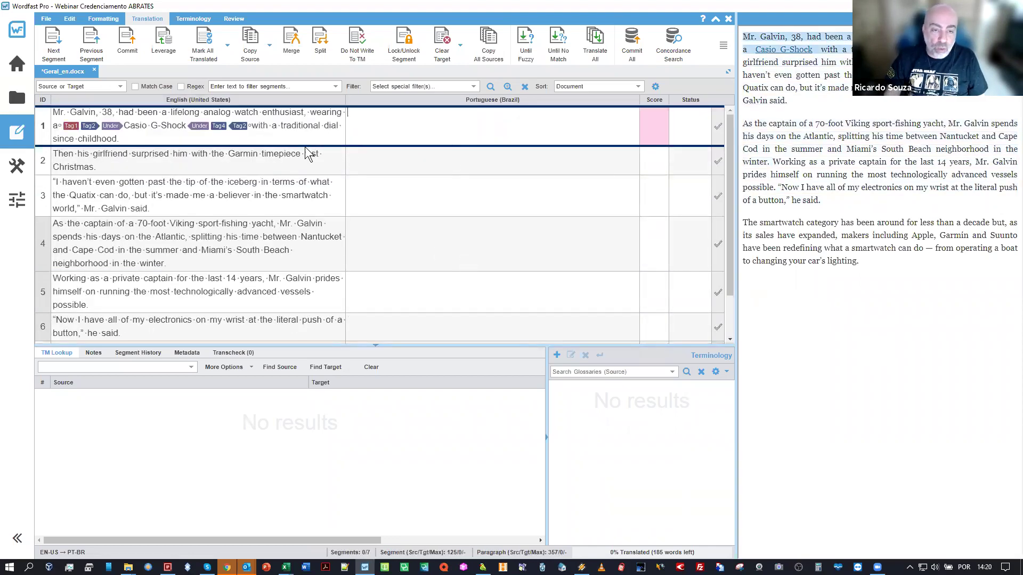
Copy the word "traditional" from segment 1's English source into its Portuguese target
double_click(302, 126)
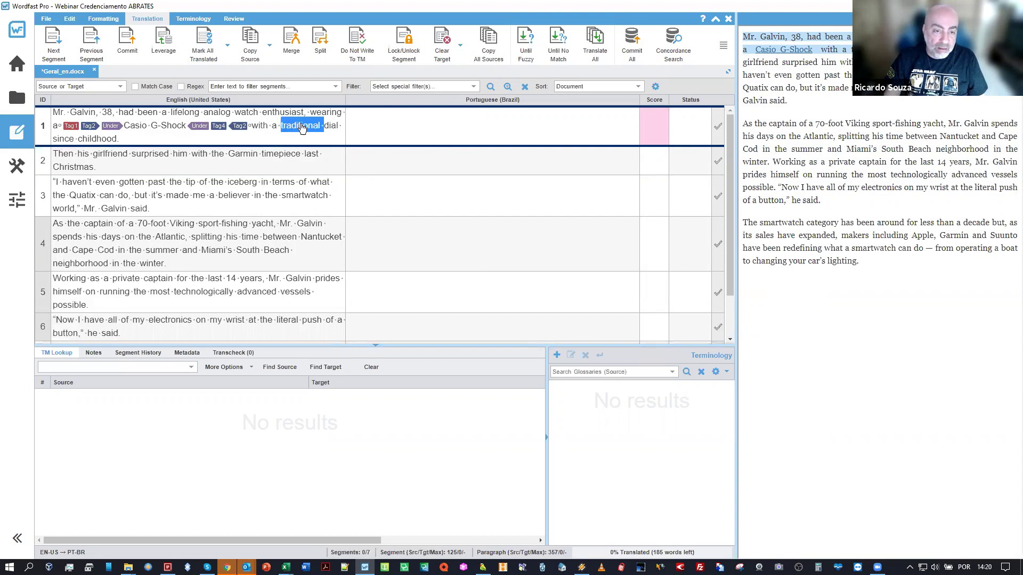
left_click(401, 115)
key("ctrl+v")
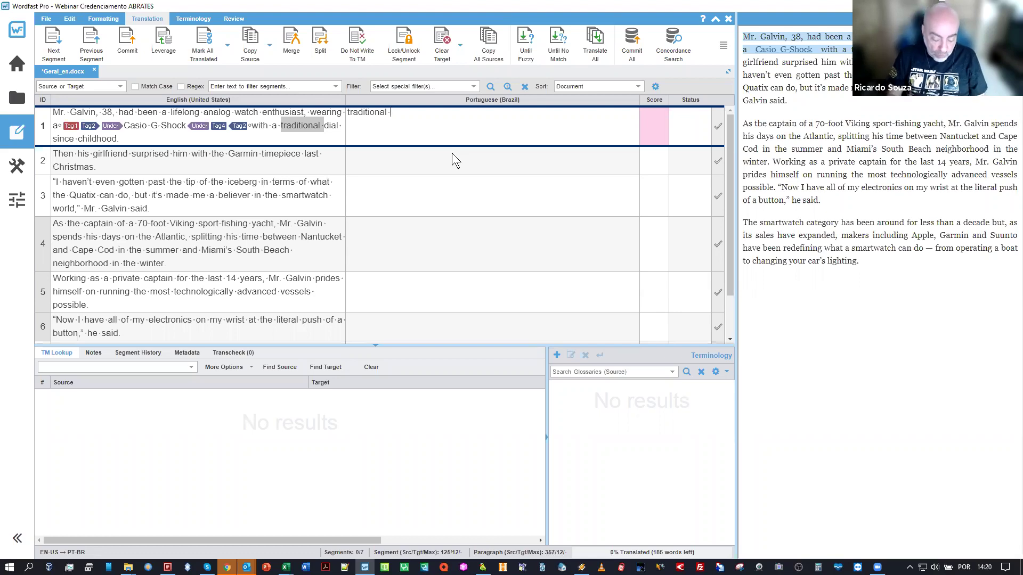
Copy segment 1's source with its tags into the target and change its opening to the man's surname followed by ", 38 anos"
key("ctrl+shift+Insert")
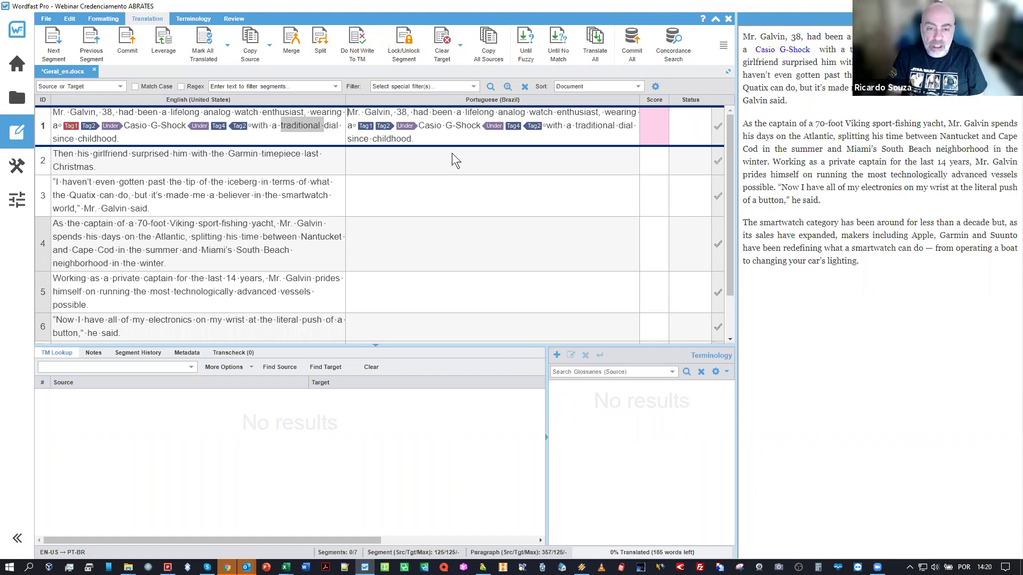
key("ctrl+shift+Right")
key("ctrl+shift+Right")
key("ctrl+shift+Left")
key("Delete")
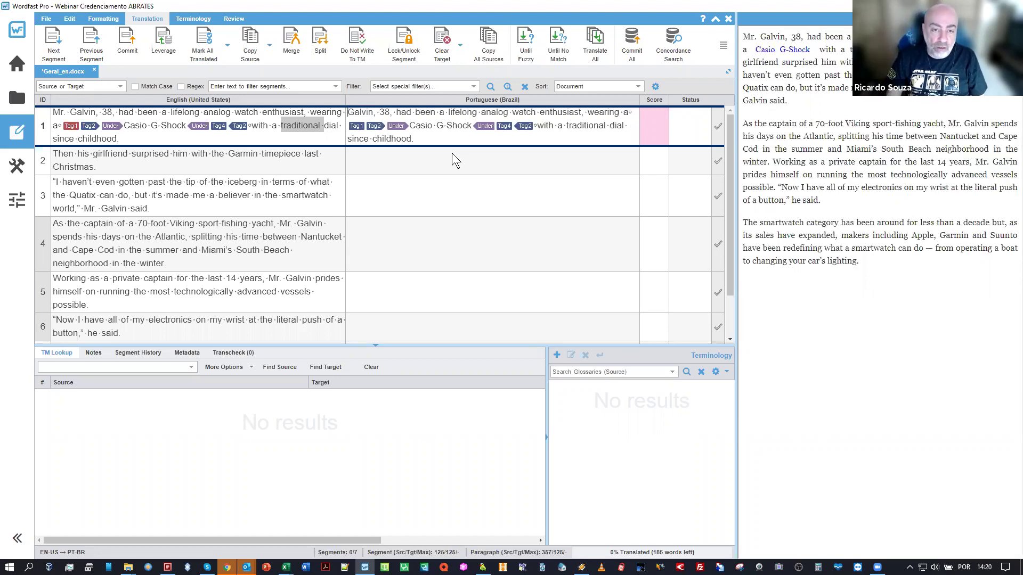
key("Left")
type("anos")
Replace "had been a lifelong analog watch enthusiast, wearing" in segment 1's target with "semnpre foi um entusiasra dos relógios analógicos."
key("ctrl+shift+Right")
key("ctrl+shift+Right")
key("ctrl+shift+Right")
key("ctrl+shift+Right")
key("ctrl+shift+Right")
key("ctrl+shift+Right")
key("ctrl+shift+Right")
key("ctrl+shift+Right")
type("semnpre foi um ")
type("entusiasra dos")
type(" rel")
type("ógios analó")
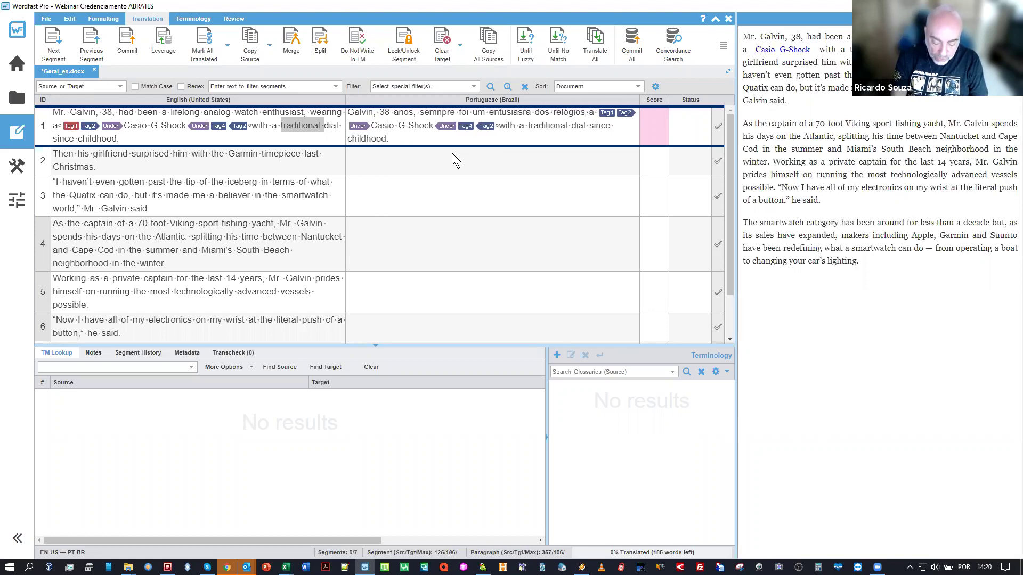
type("gicos.")
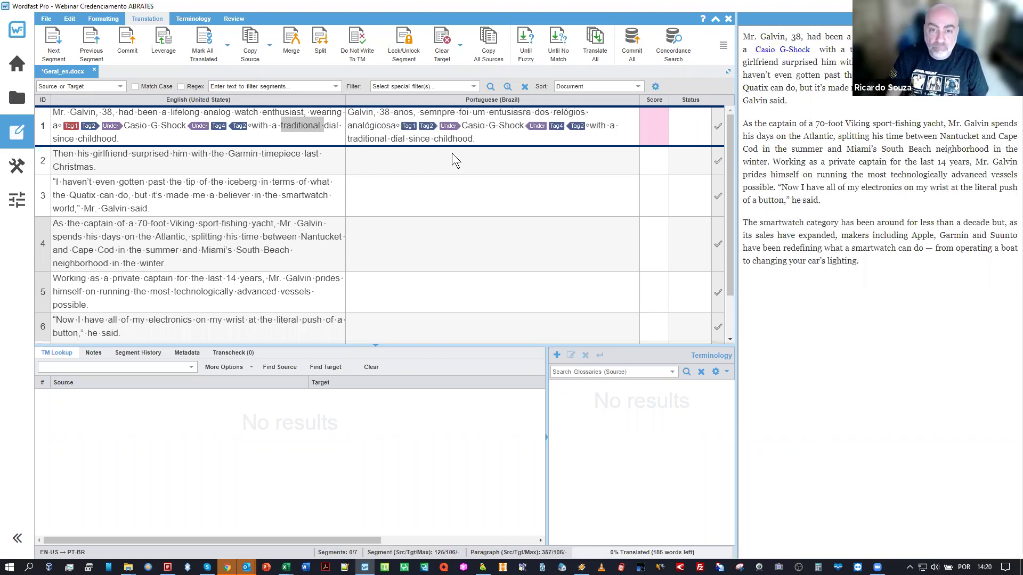
Replace the "a" before the opening tags in segment 1's target with a new sentence start, "Seu relógio é um"
type(" a")
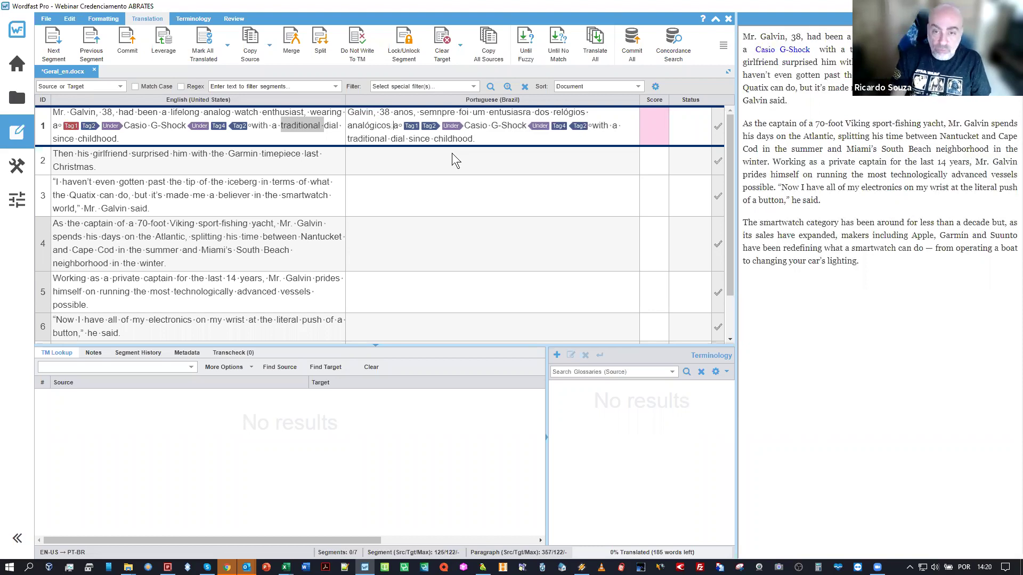
key("ctrl+shift+Right")
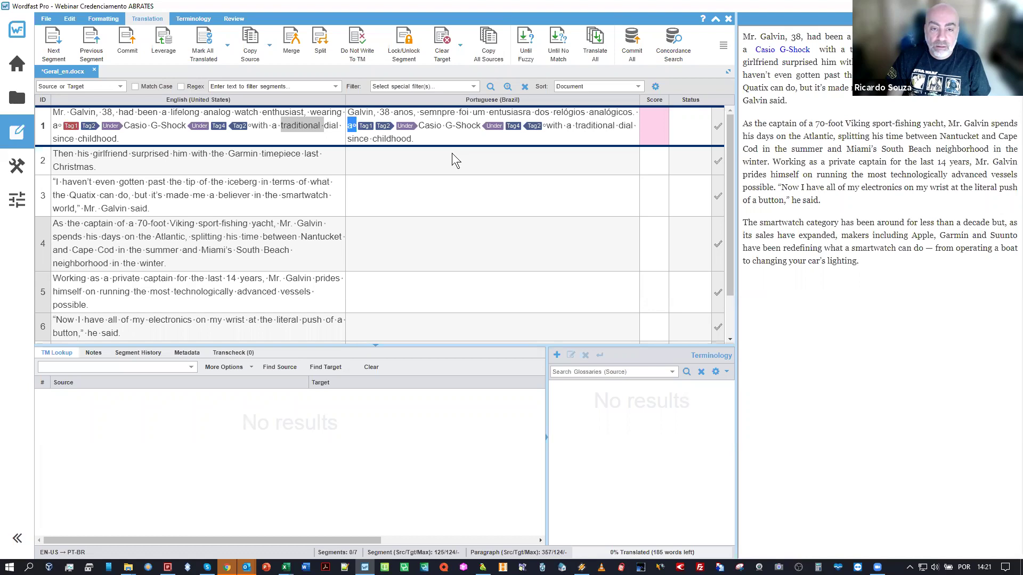
type("Seu relógio é um Casio G-Shock with")
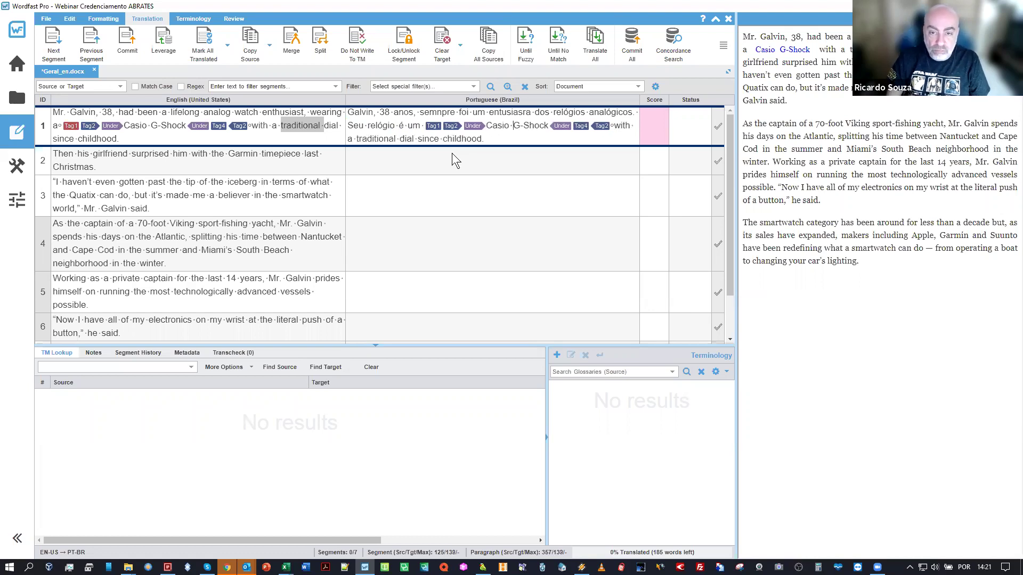
Replace "with a traditional dial since childhood" in segment 1's target with "tradicional desde criança" and commit the segment by moving to segment 2
key("ctrl+shift+Right")
key("ctrl+shift+Right")
key("ctrl+shift+Right")
key("ctrl+shift+Right")
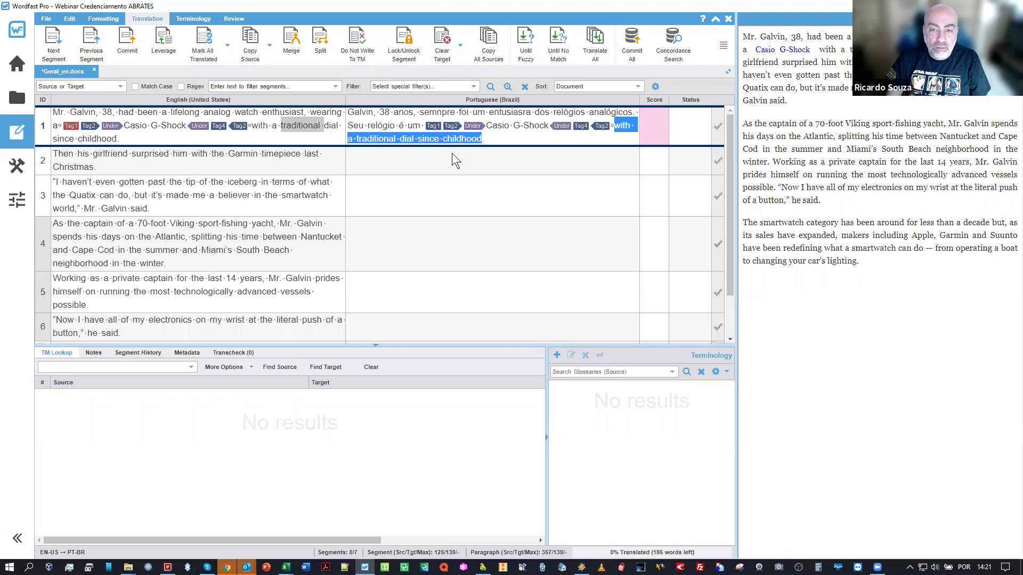
type("tradiucional")
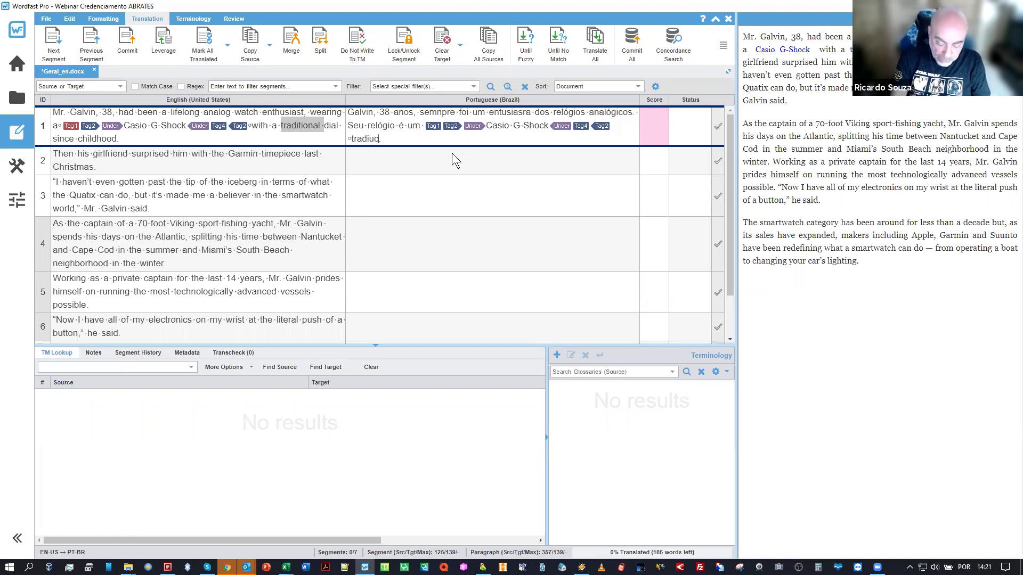
type(".")
key("Left")
key("Left")
key("Left")
key("Left")
key("Left")
key("Left")
key("Left")
key("BackSpace")
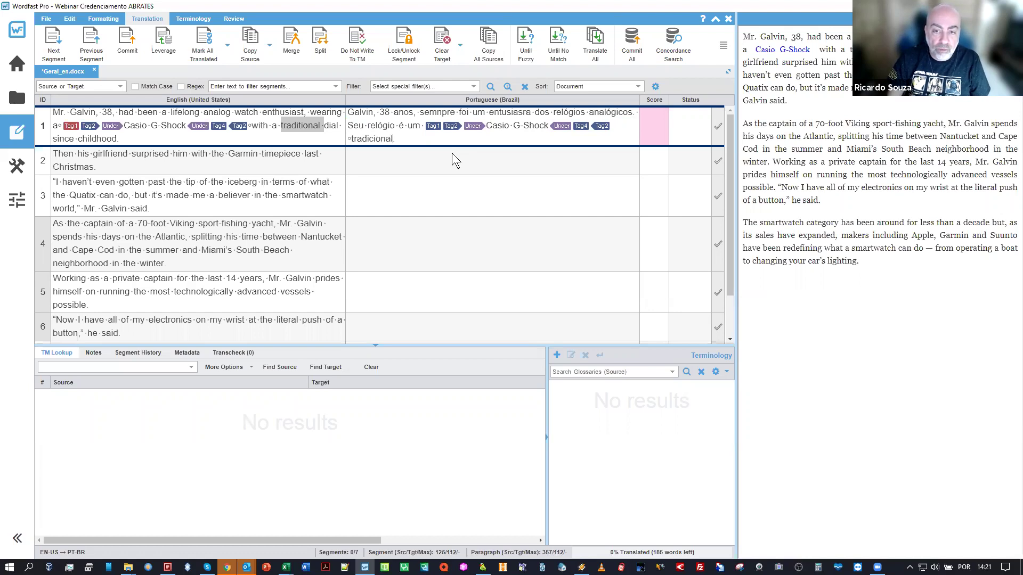
type("desde crian")
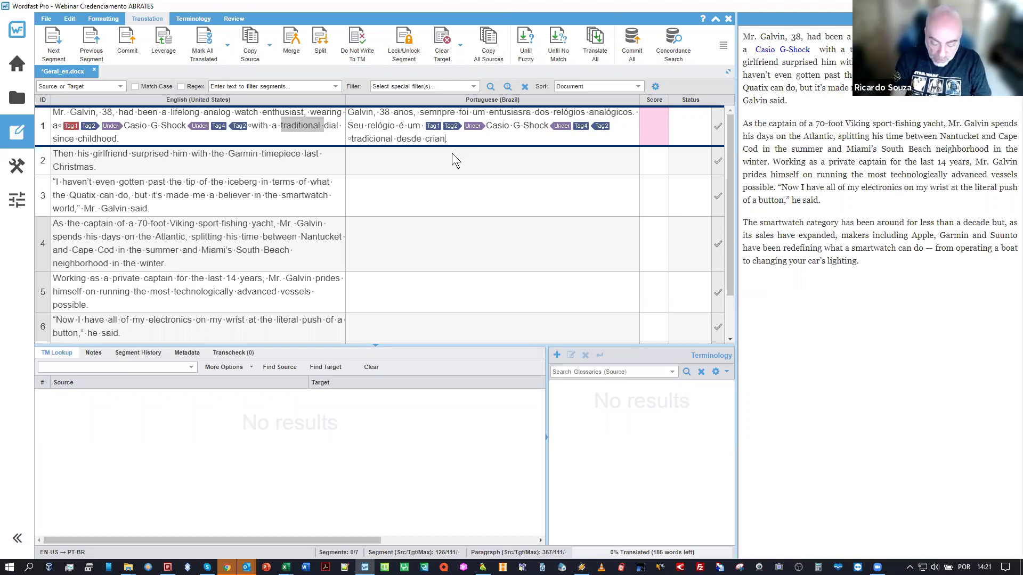
key("Delete")
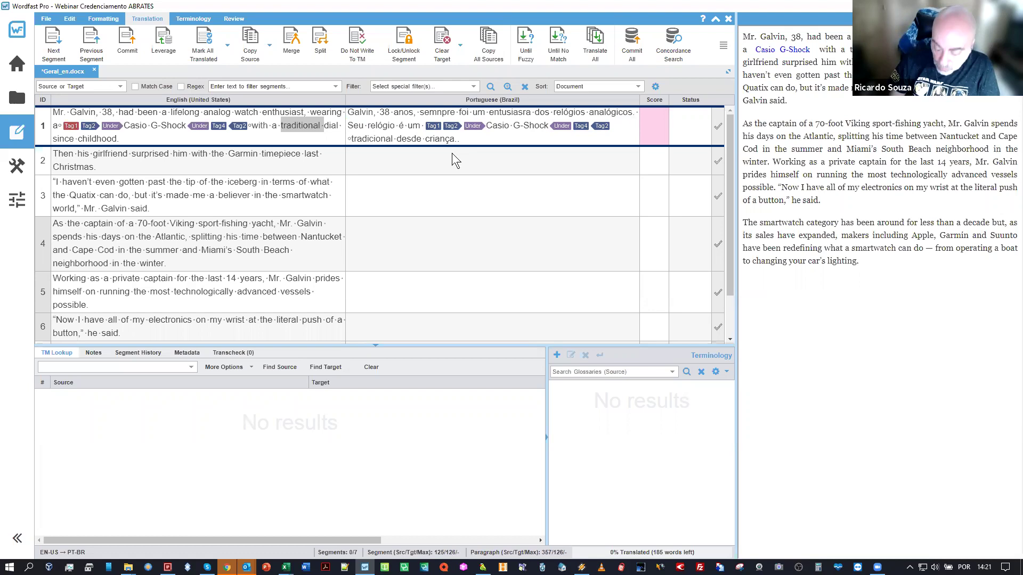
key("Delete")
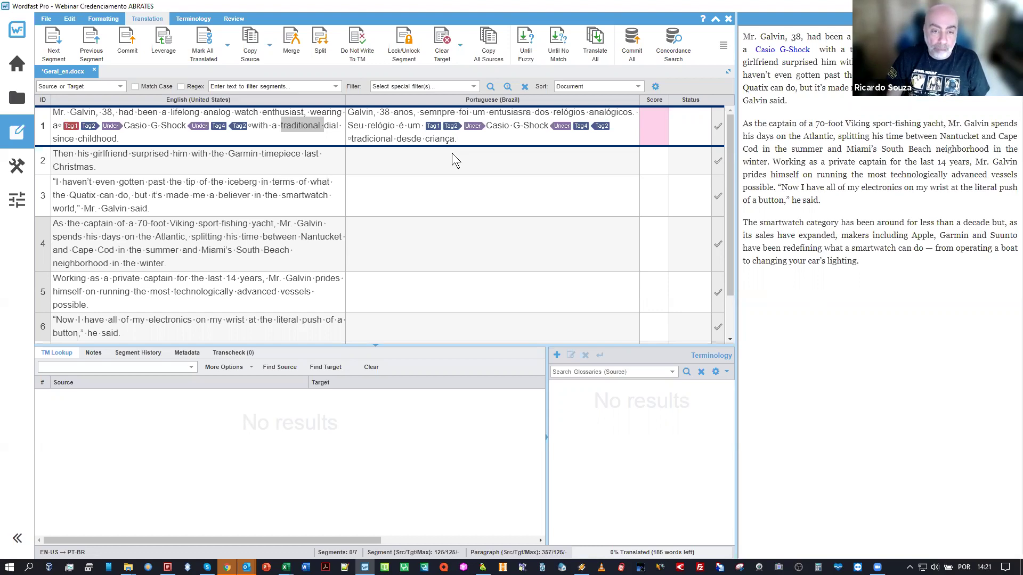
key("alt+Down")
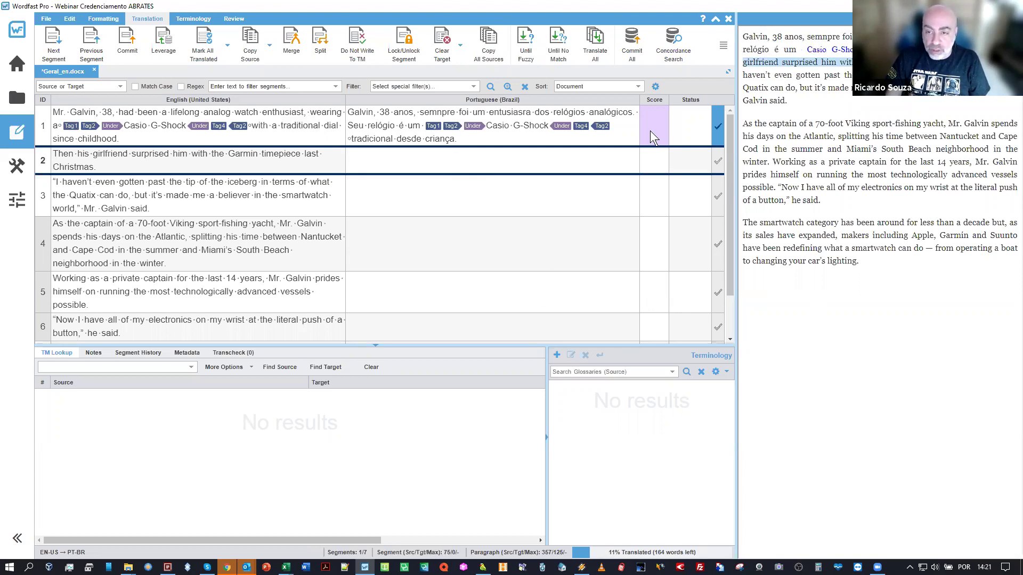
Correct "semnpre" to "sempre" in segment 1's Portuguese target and move on to segment 2
left_click(388, 127)
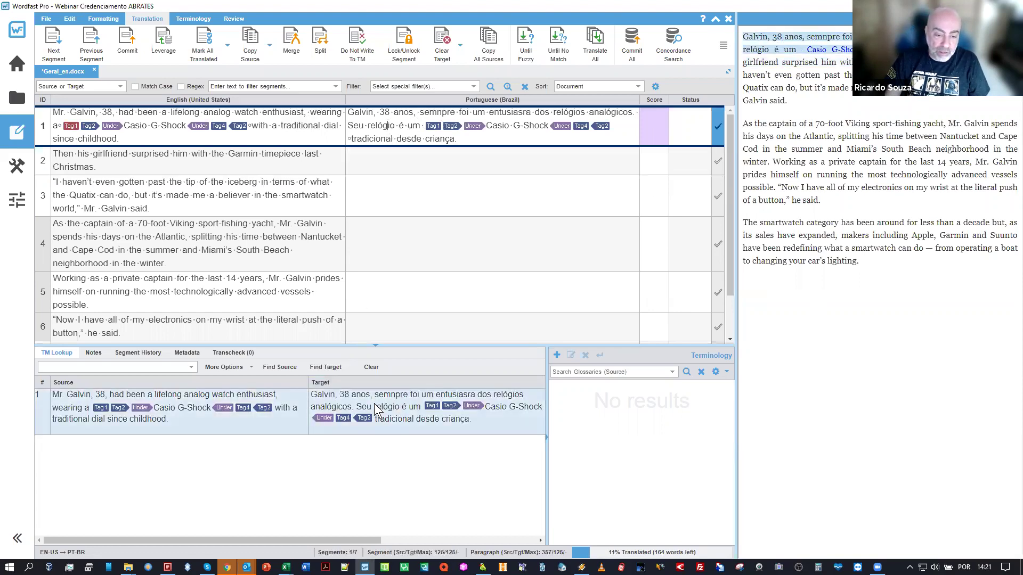
left_click(433, 114)
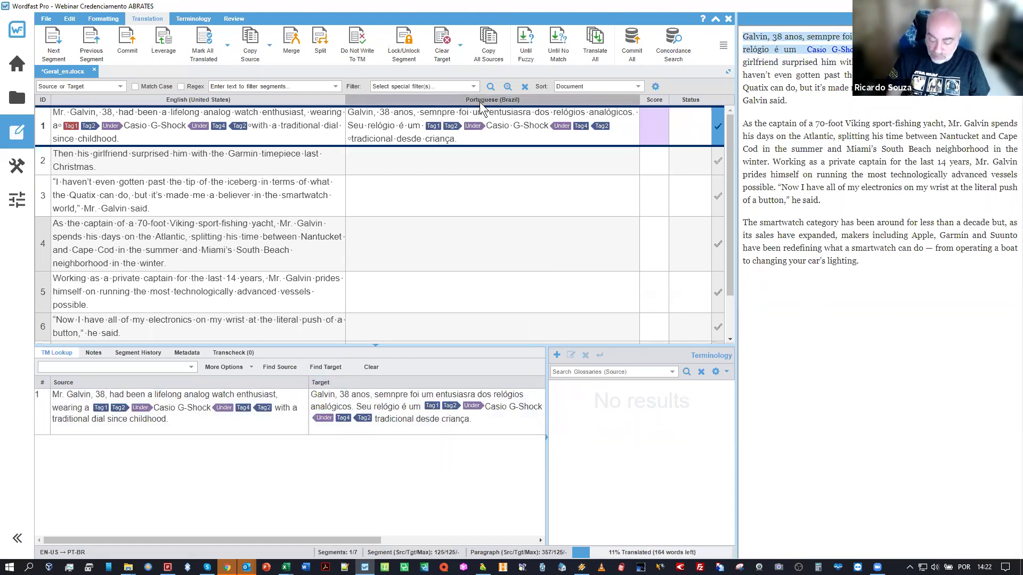
key("Delete")
key("alt+Down")
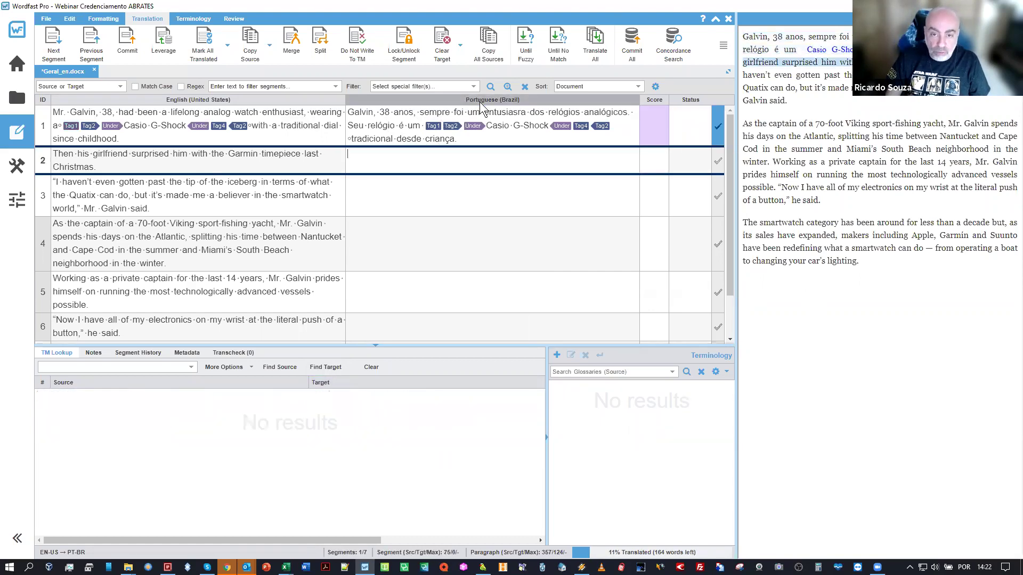
Correct "entusiasra" to "entusiasta" in segment 1's target, commit it, and reopen segment 1 to check its translation memory entry
key("alt+Up")
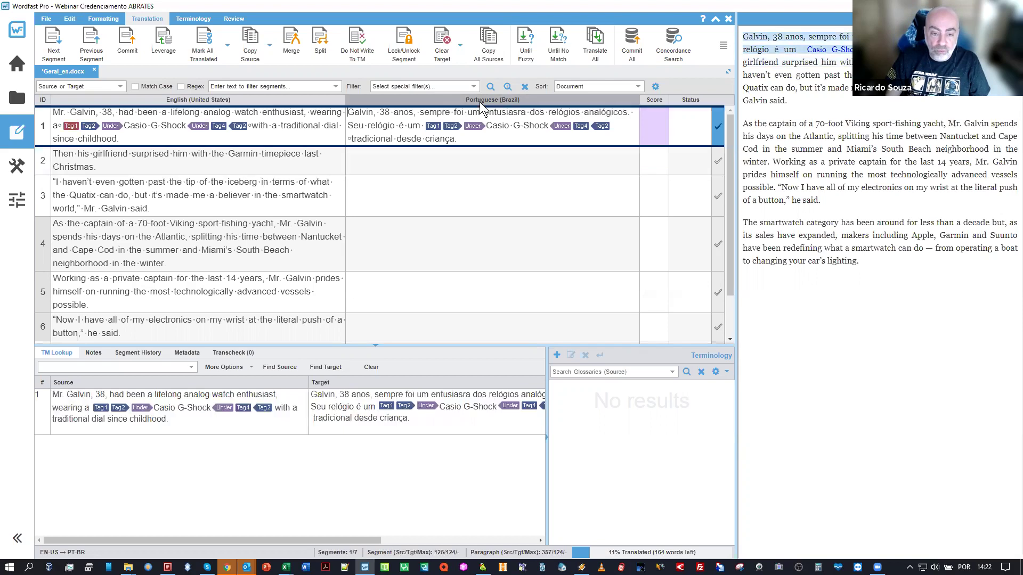
left_click(519, 114)
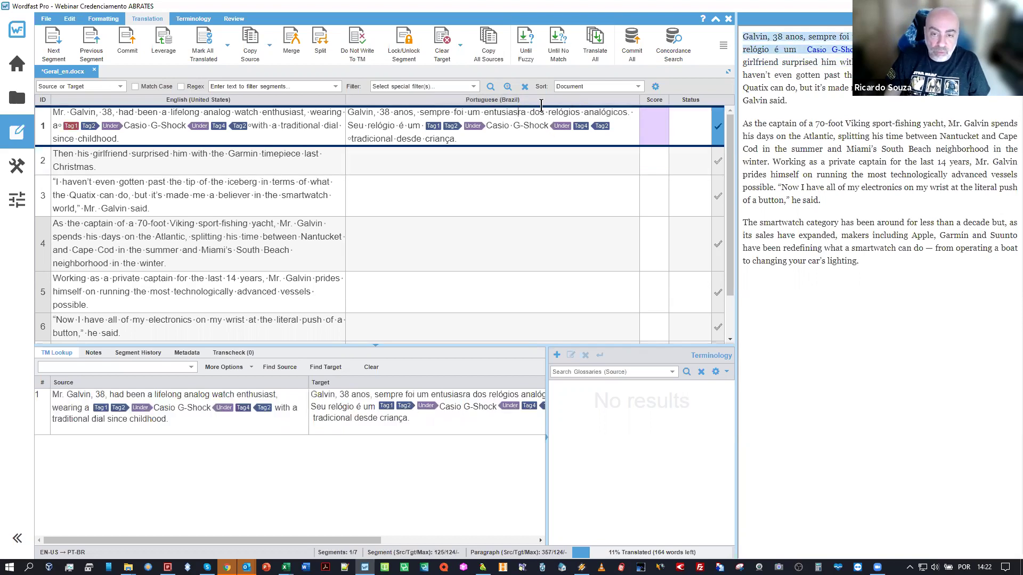
key("Delete")
type("t")
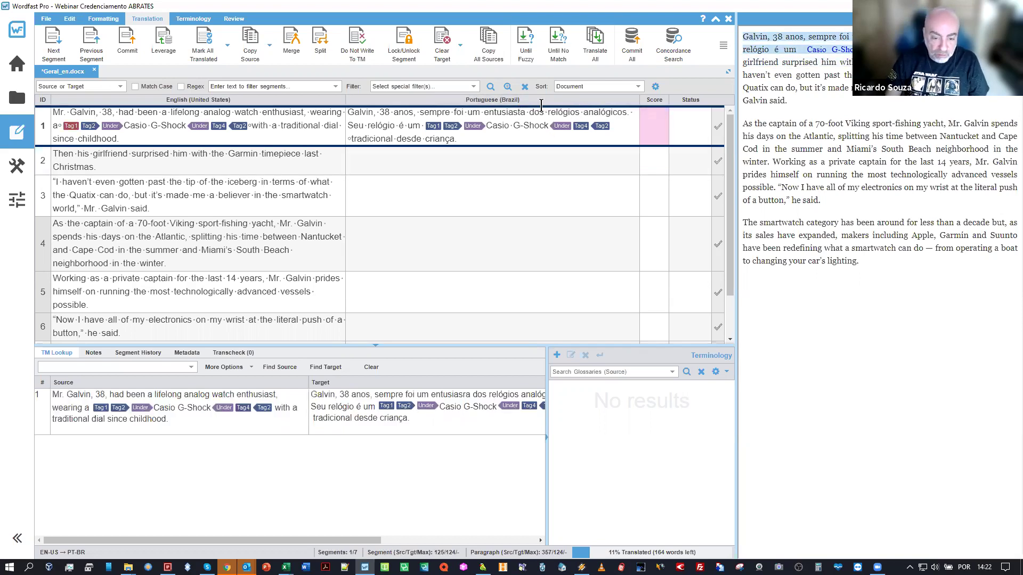
key("alt+Down")
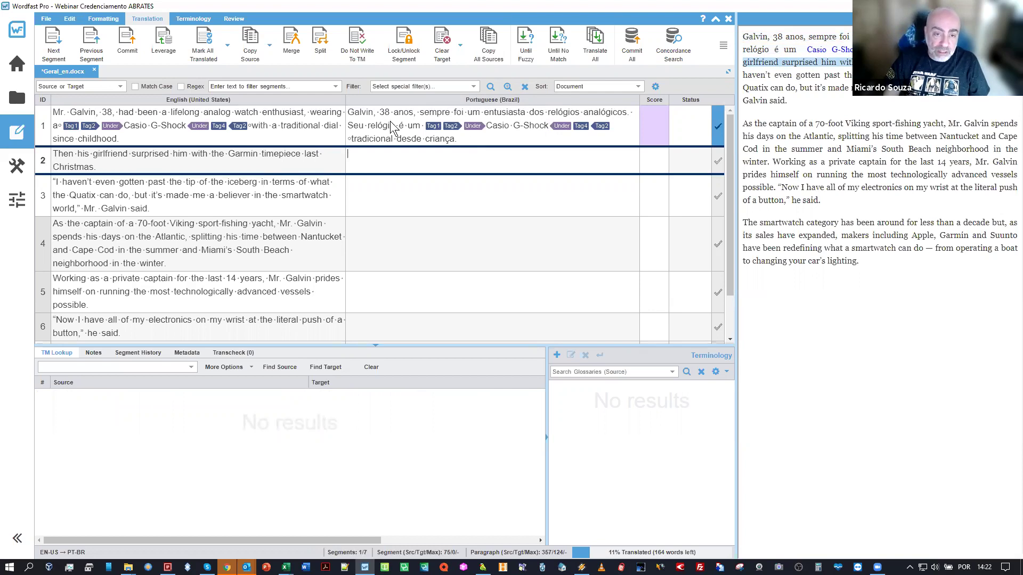
key("alt+Up")
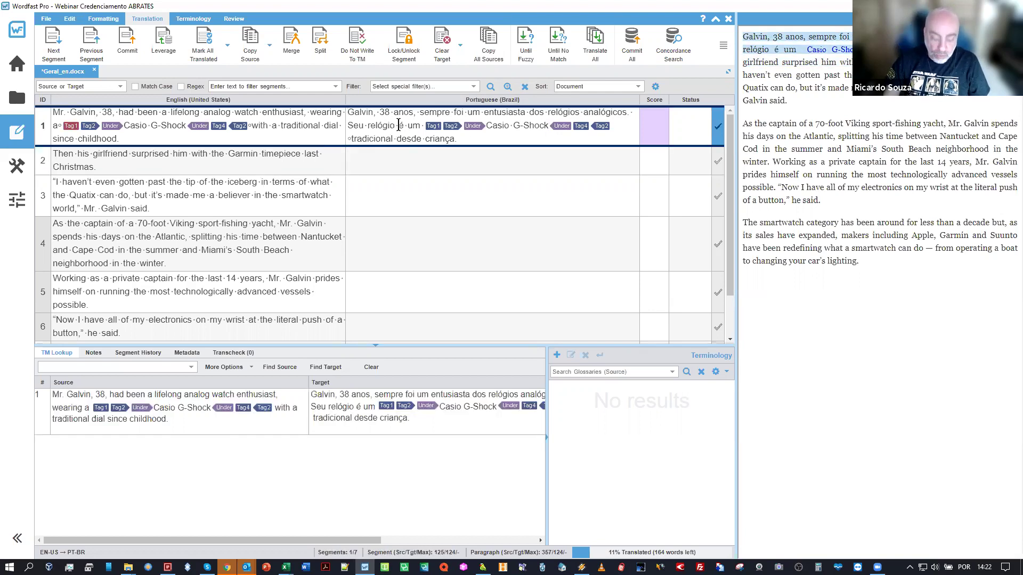
Copy the English source into segment 2's target and replace its opening "Then" with "Por isso, sua namorada"
key("alt+Down")
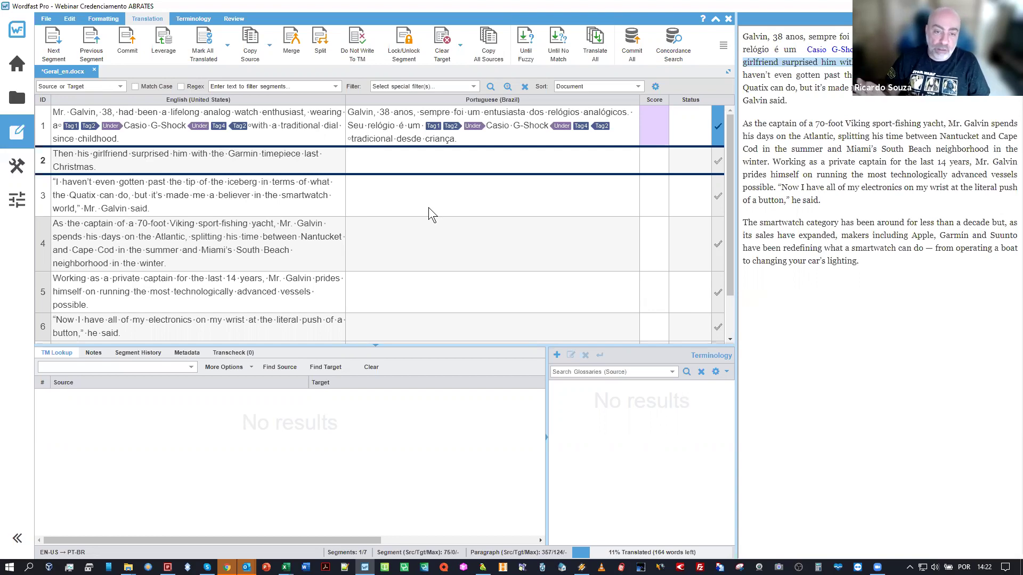
left_click(407, 136)
left_click(723, 168)
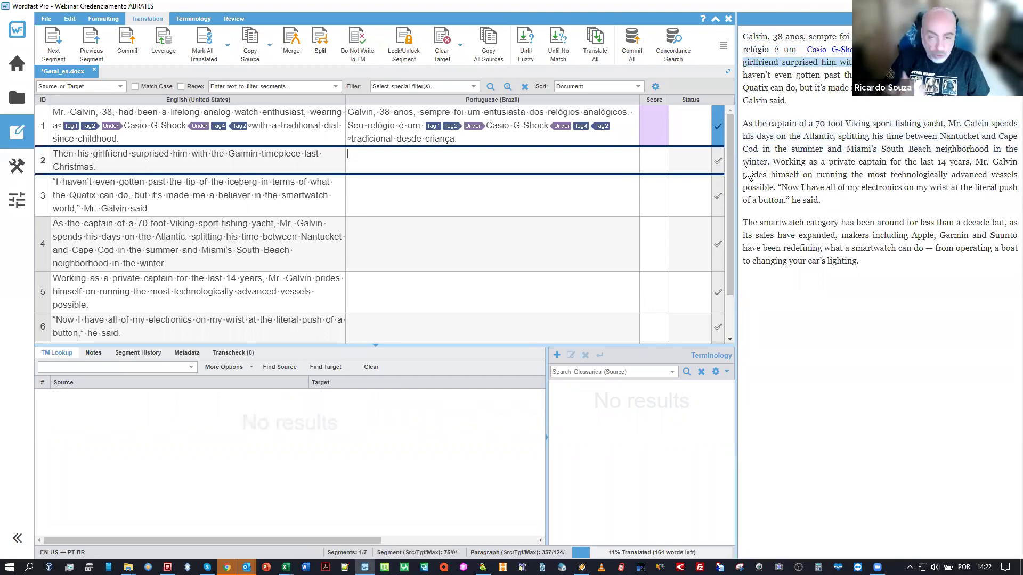
key("ctrl+shift+Insert")
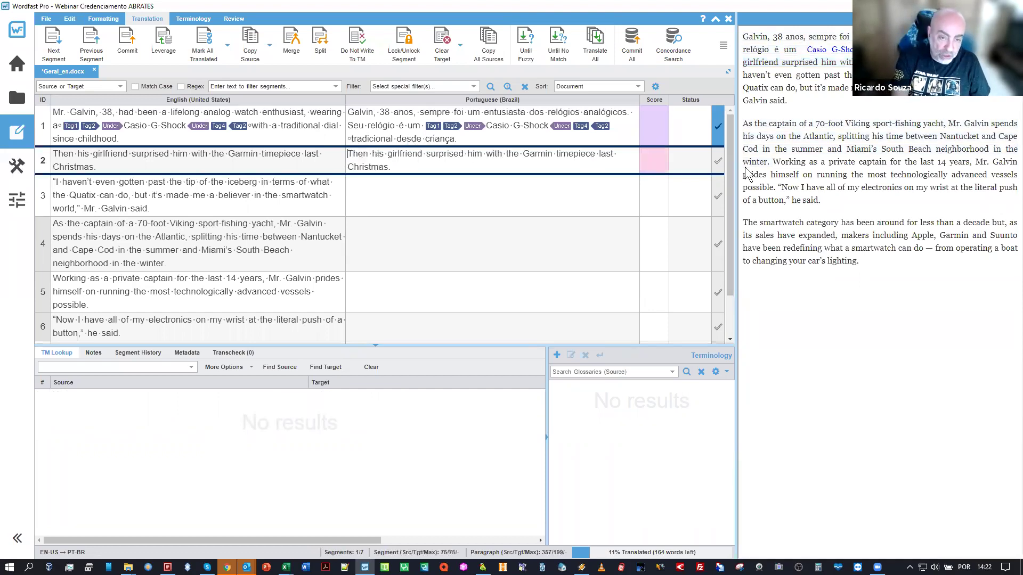
key("ctrl+shift+Right")
type("Por isso, sua ")
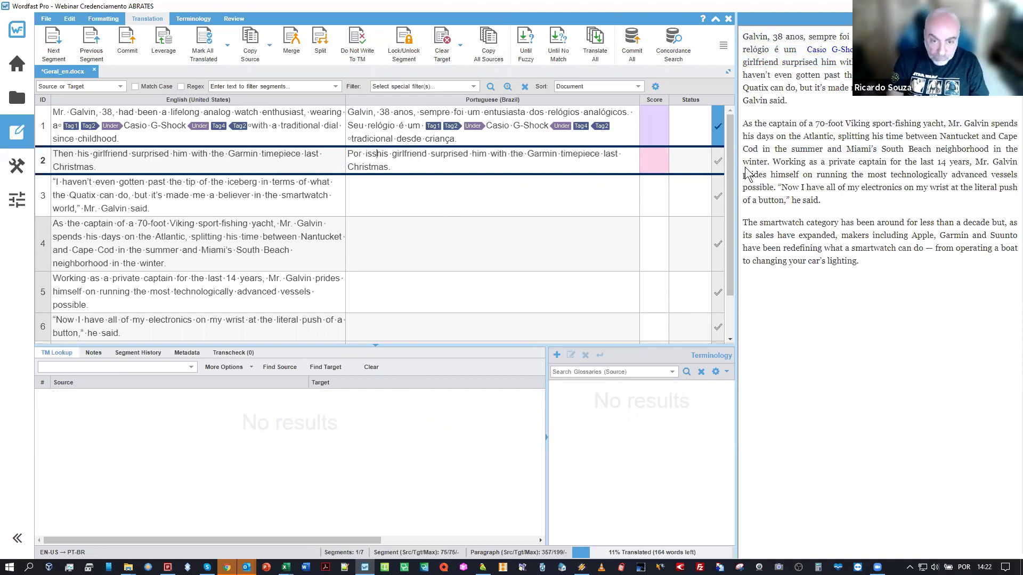
type("namorada")
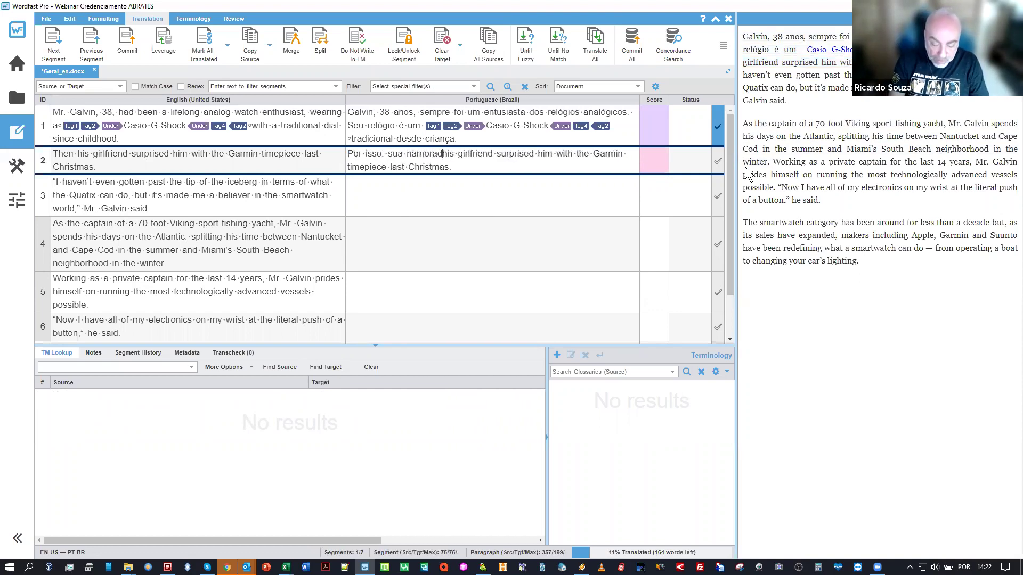
Replace "his girlfriend surprised" in segment 2's target with "fez uma surpresa para ele"
key("ctrl+shift+Right")
key("ctrl+shift+Right")
key("ctrl+shift+Right")
type("fe")
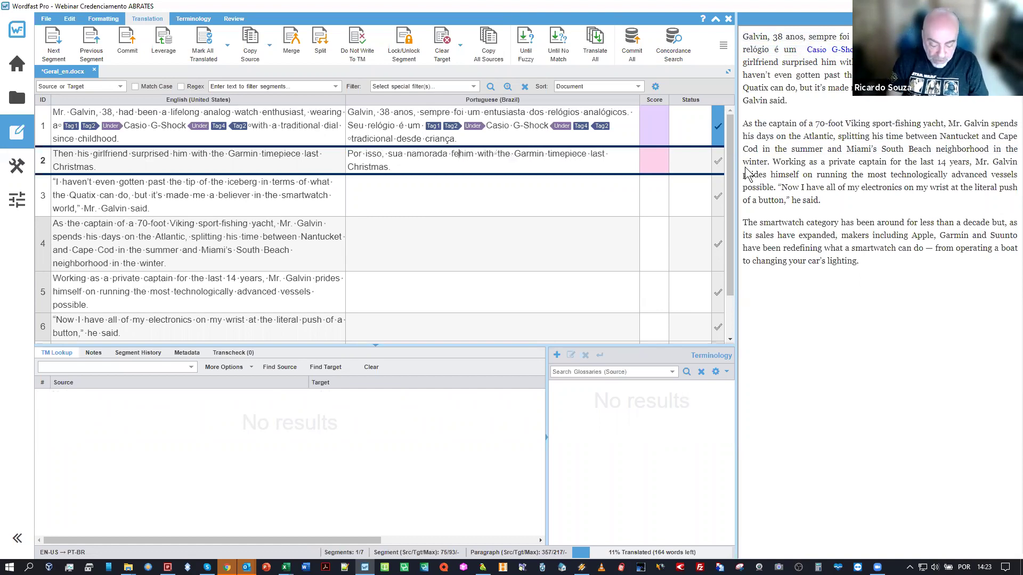
type("z uma surpresa ")
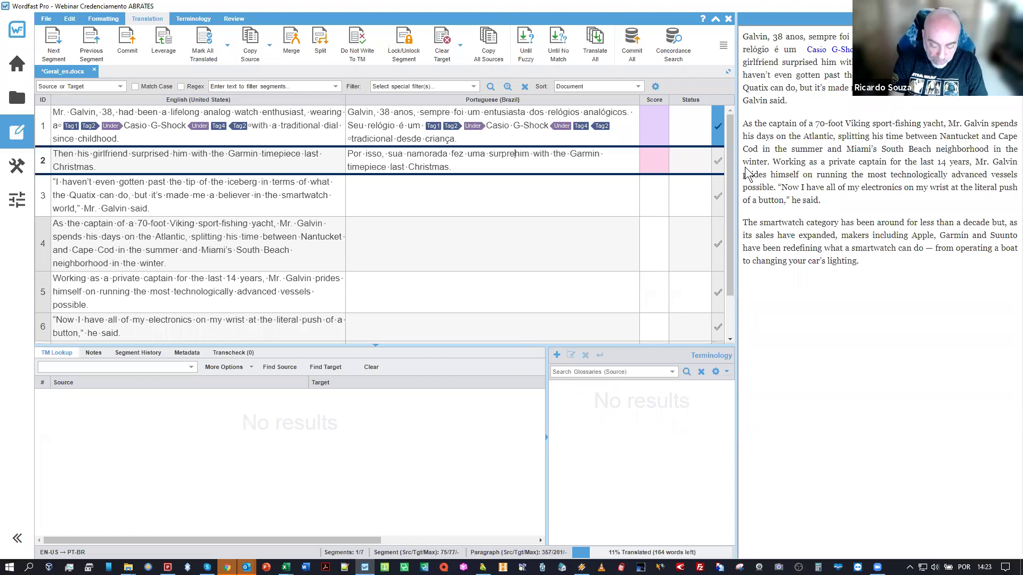
type("para ele")
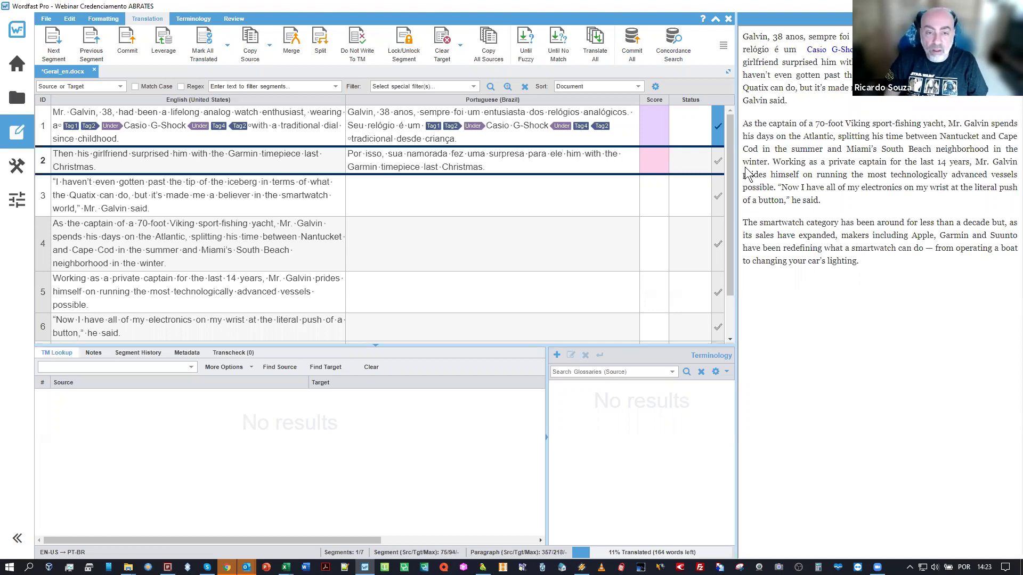
Insert "no último Natal e comprou um" before "him with the" in segment 2's target
type(" no ")
type("último Nata")
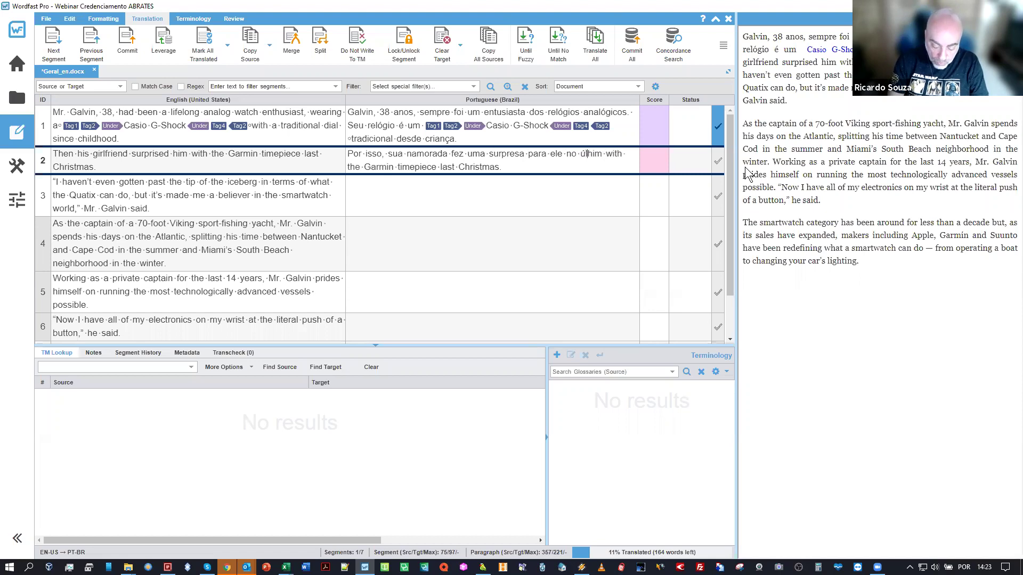
type("l e comprou")
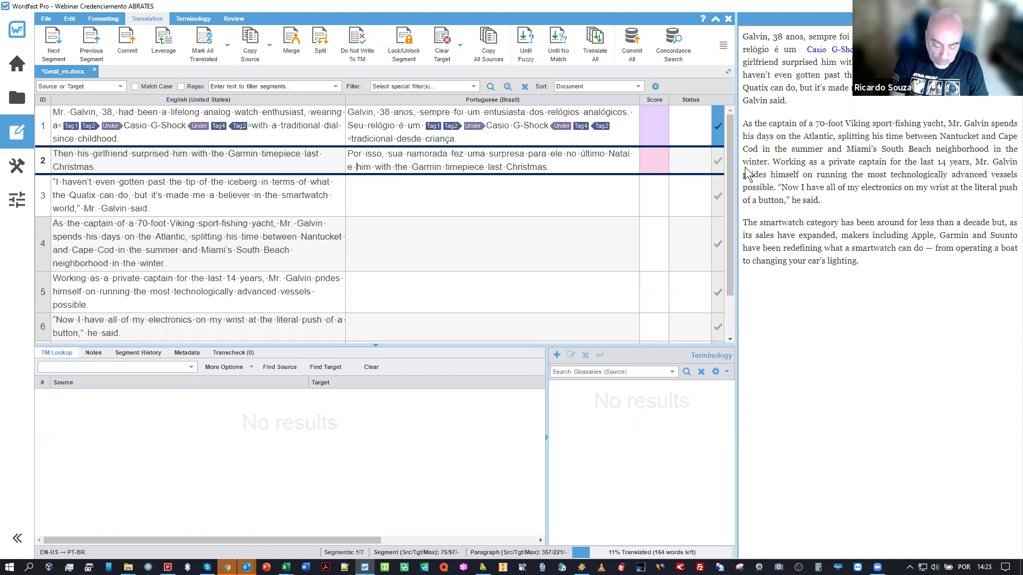
type(" u")
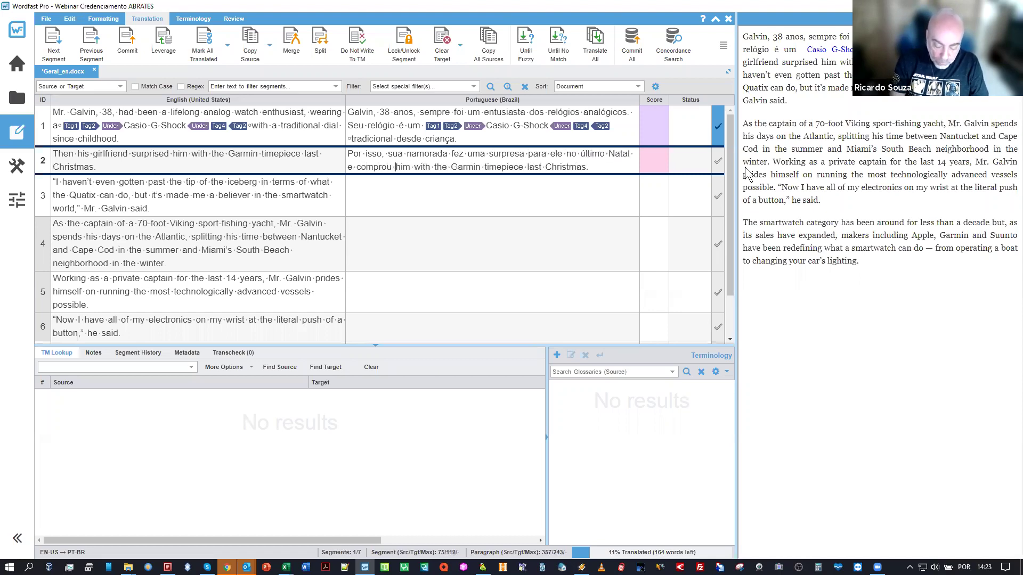
key("BackSpace")
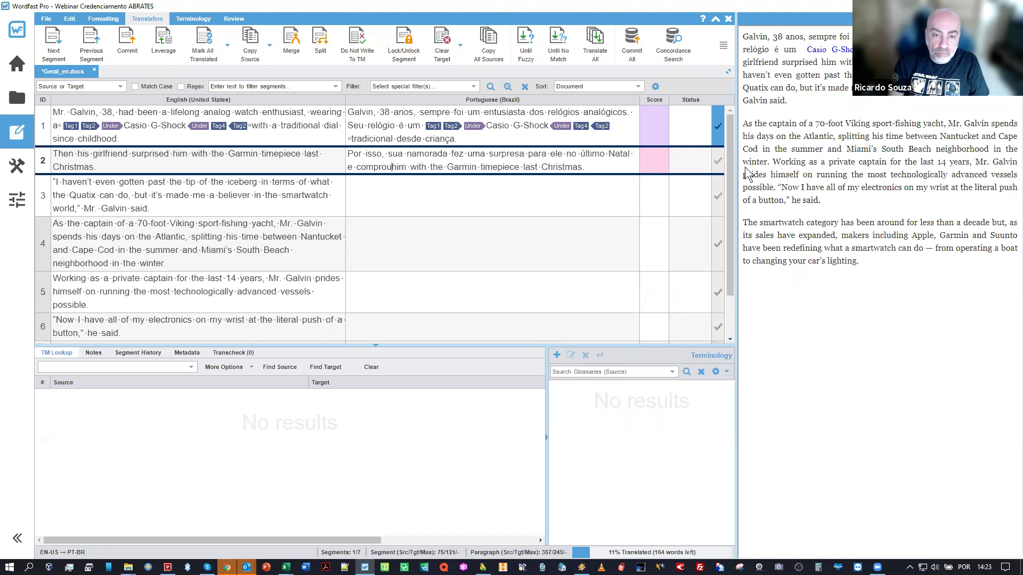
type("um")
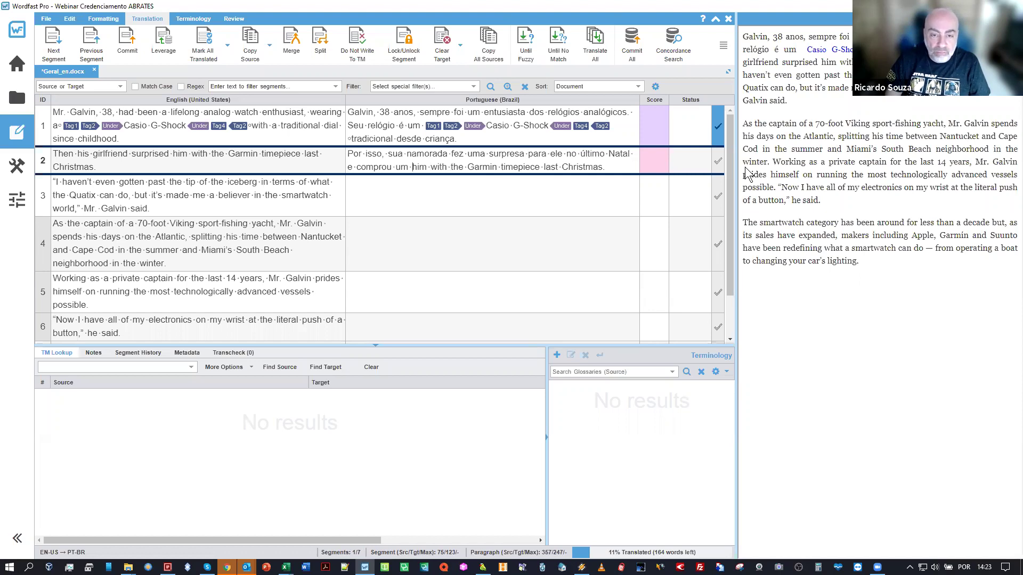
Replace "him with the" before "Garmin" in segment 2's target with "relógio modelo"
key("ctrl+shift+Right")
key("ctrl+shift+Right")
key("ctrl+shift+Right")
type("reló")
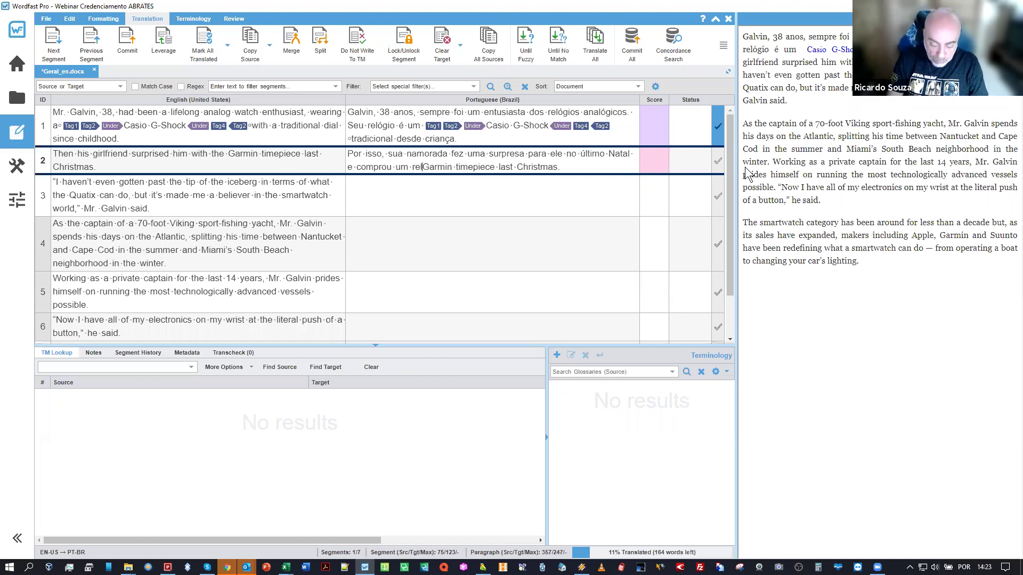
type("gio modelo")
Delete "timepiece last Christmas" after "Garmin" in segment 2's target and commit the segment by moving to segment 3
key("ctrl+Right")
key("ctrl+shift+Right")
key("ctrl+shift+Right")
key("ctrl+shift+Right")
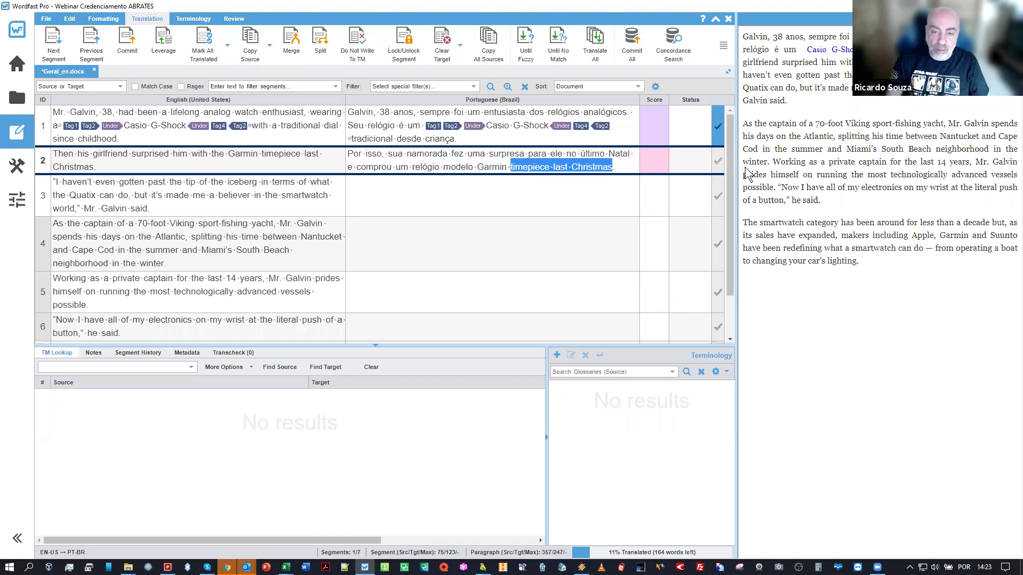
key("BackSpace")
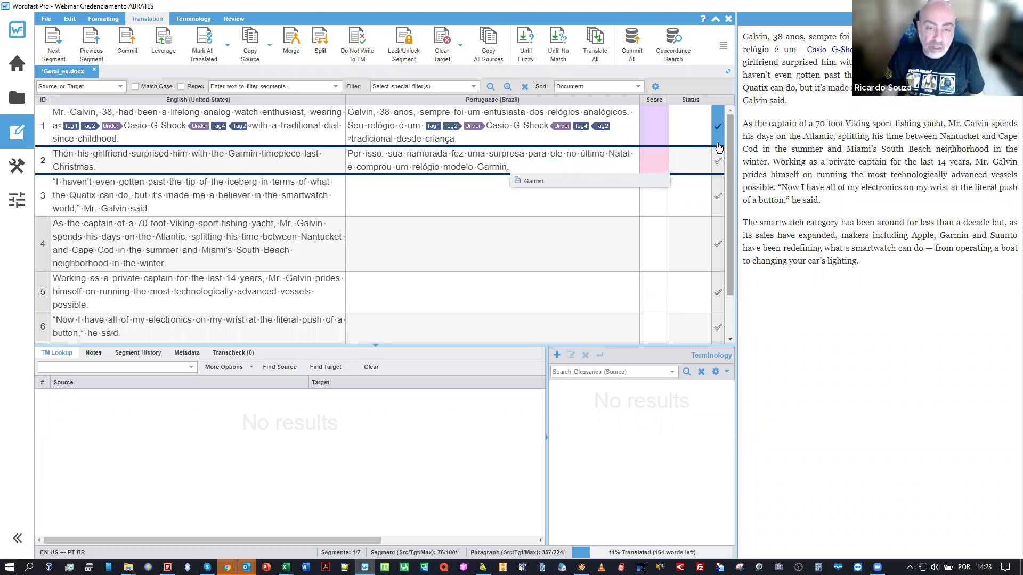
key("Escape")
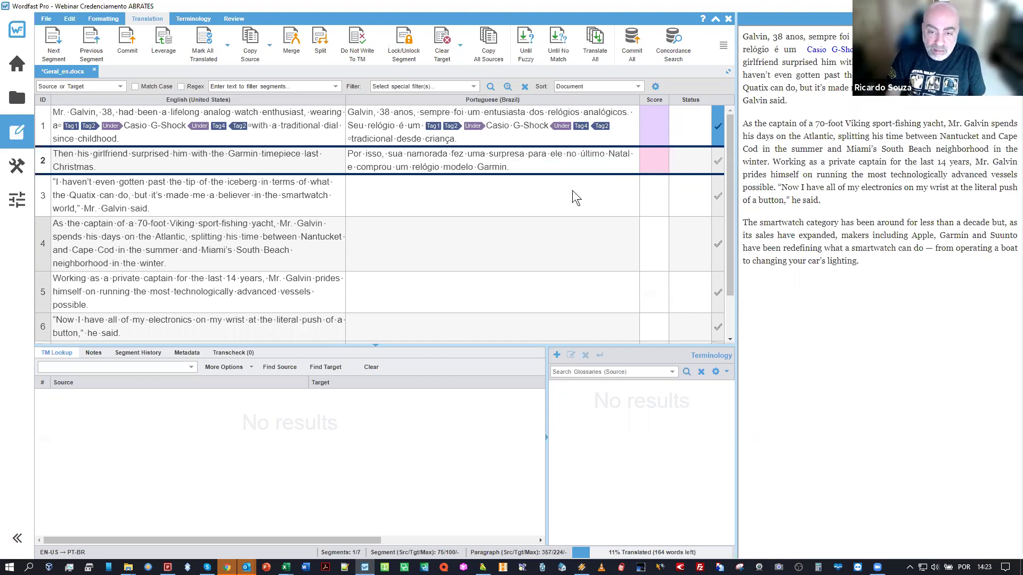
key("alt+Down")
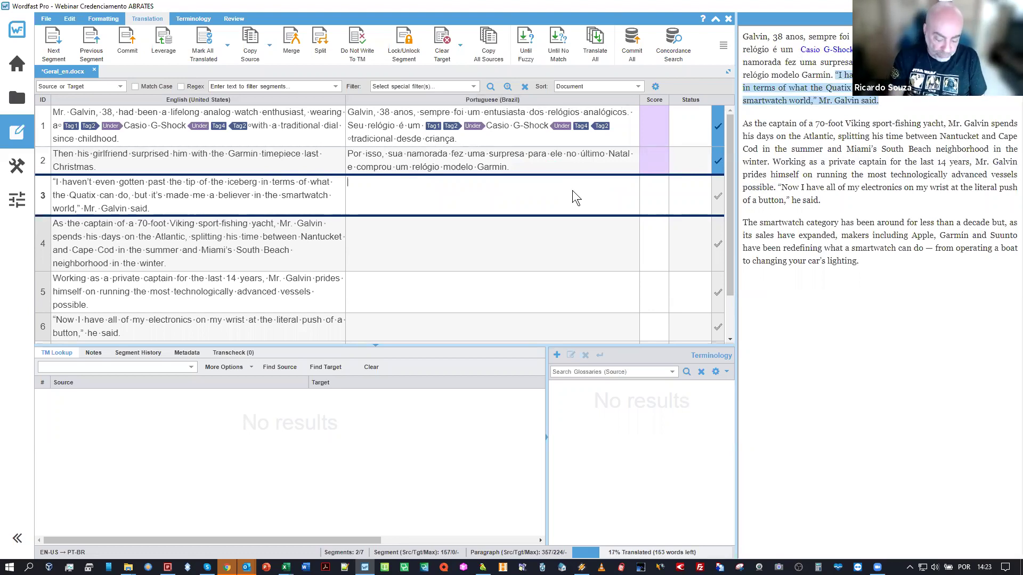
Copy the source into segment 3's target and replace the text up to "iceberg" with "Eu nem comecei direito a entender como funciona o"
key("ctrl+shift+Insert")
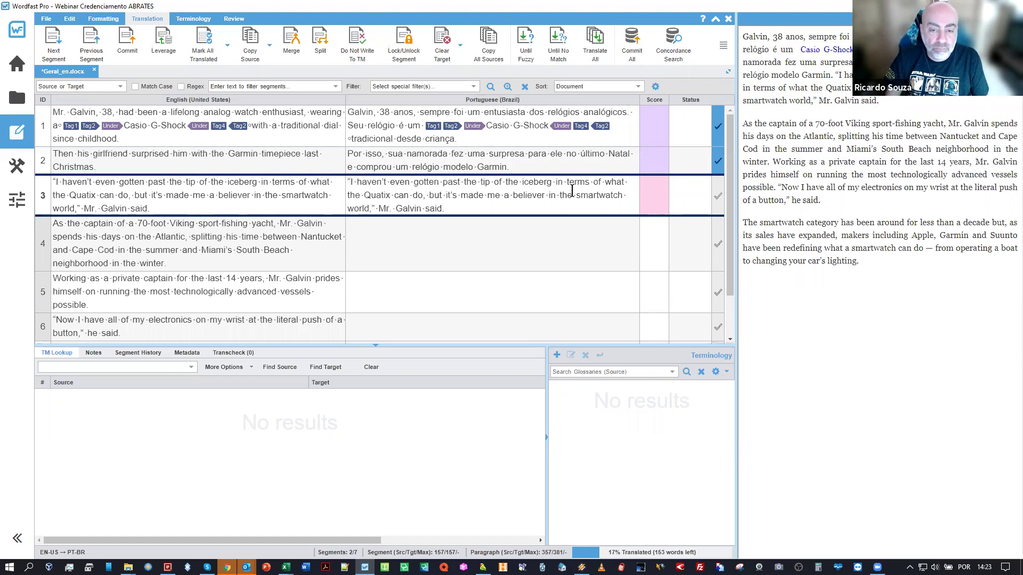
key("ctrl+shift+Right")
key("ctrl+shift+Right")
key("ctrl+shift+Right")
key("ctrl+shift+Right")
key("ctrl+shift+Right")
key("ctrl+shift+Right")
key("ctrl+shift+Right")
key("ctrl+shift+Right")
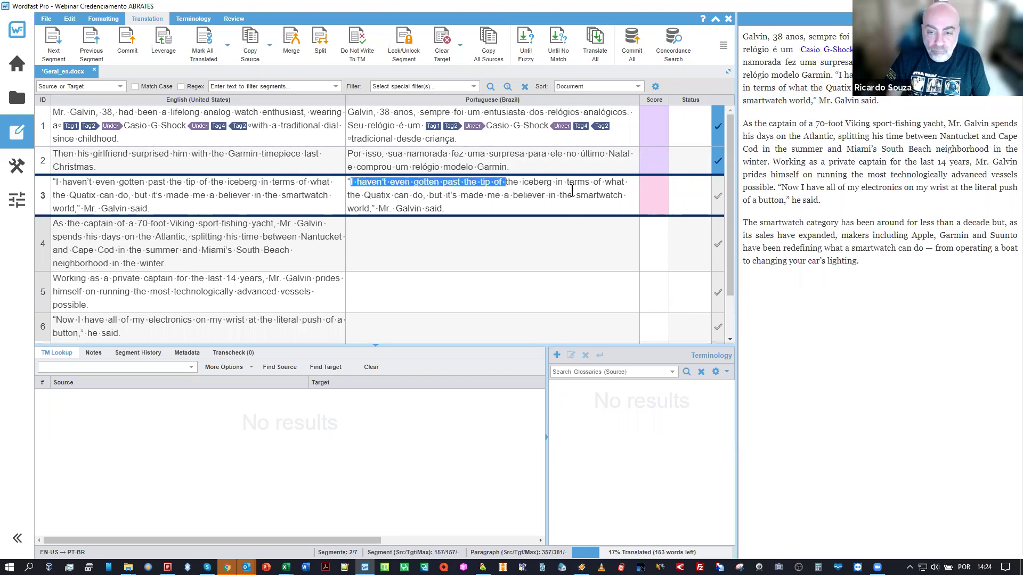
key("ctrl+shift+Right")
key("ctrl+shift+Right")
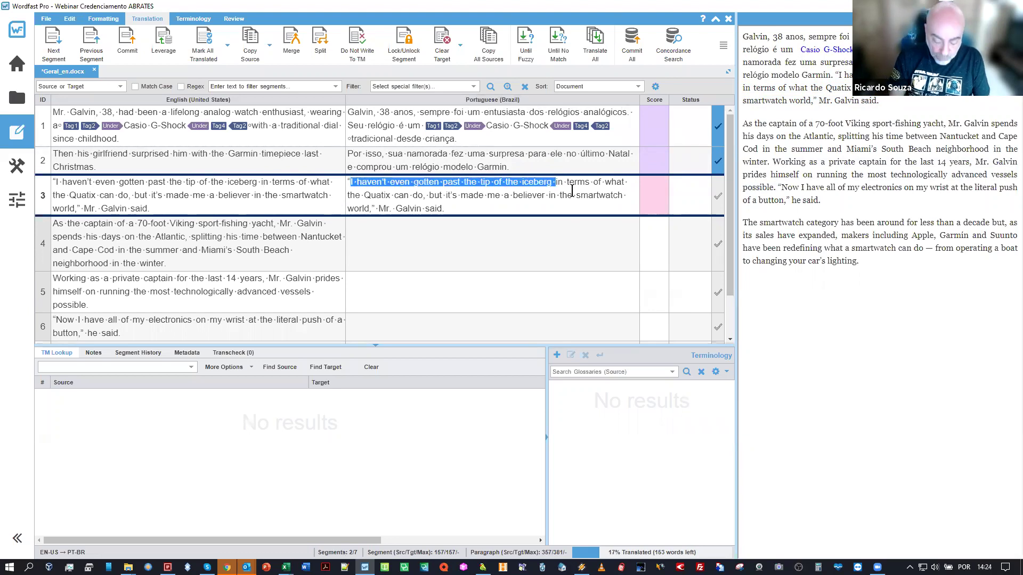
type("Eu nem co")
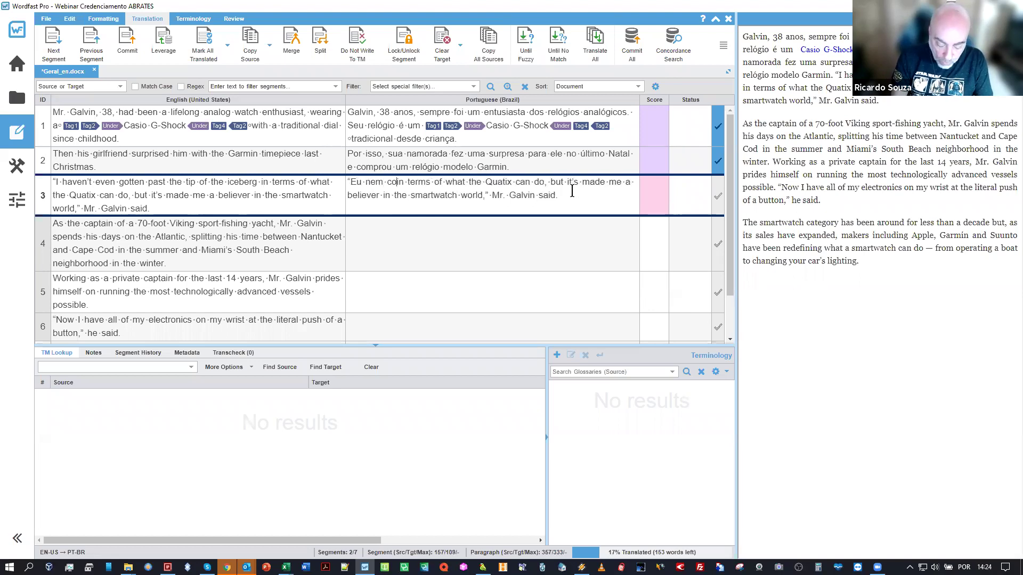
type("mecei direito a entender como funciona o")
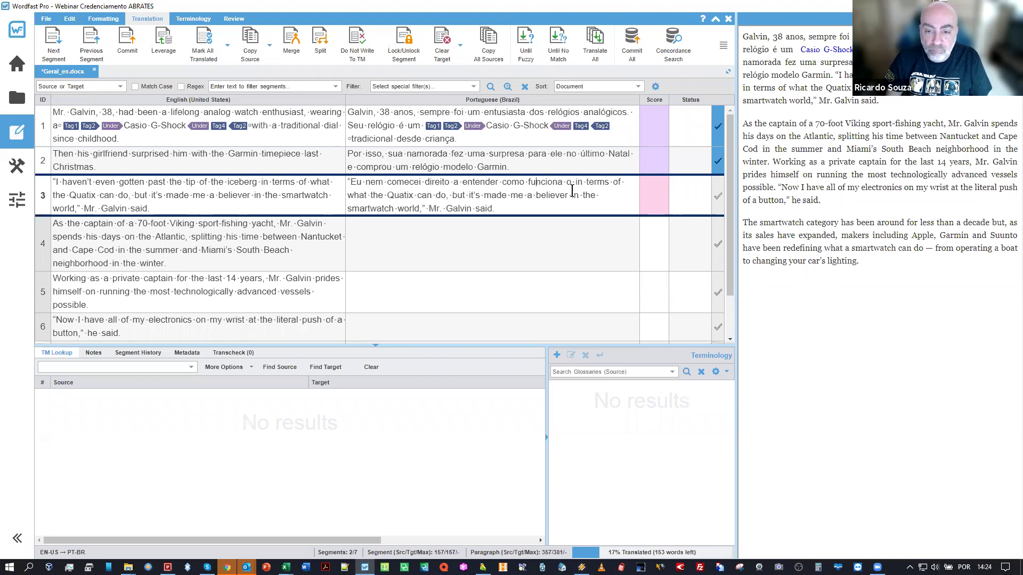
Delete the English words "in terms of what the" and "can do" around "Quatix" in segment 3's target
key("ctrl+shift+Right")
key("ctrl+shift+Right")
key("ctrl+shift+Right")
key("ctrl+shift+Right")
key("ctrl+shift+Right")
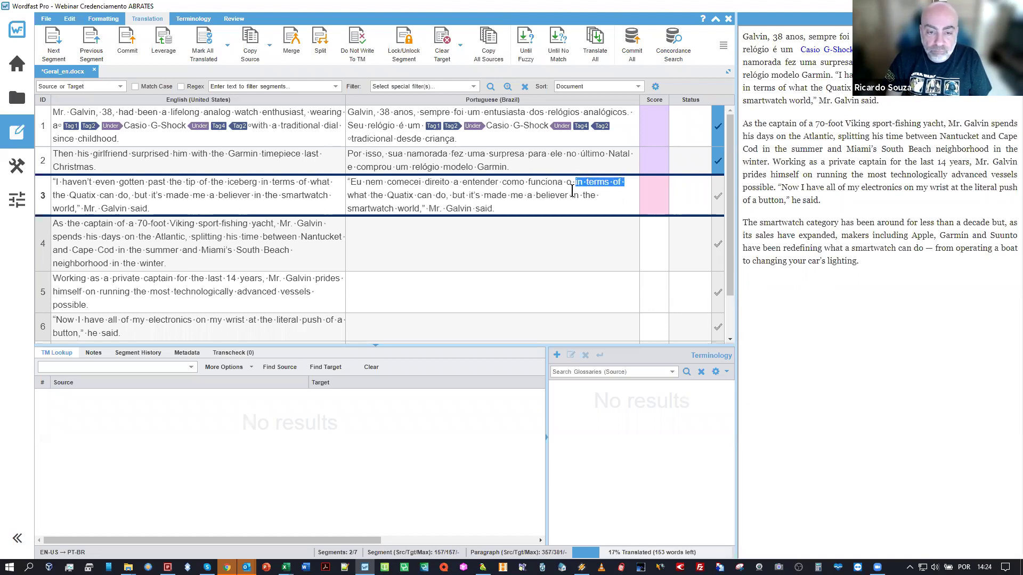
key("Delete")
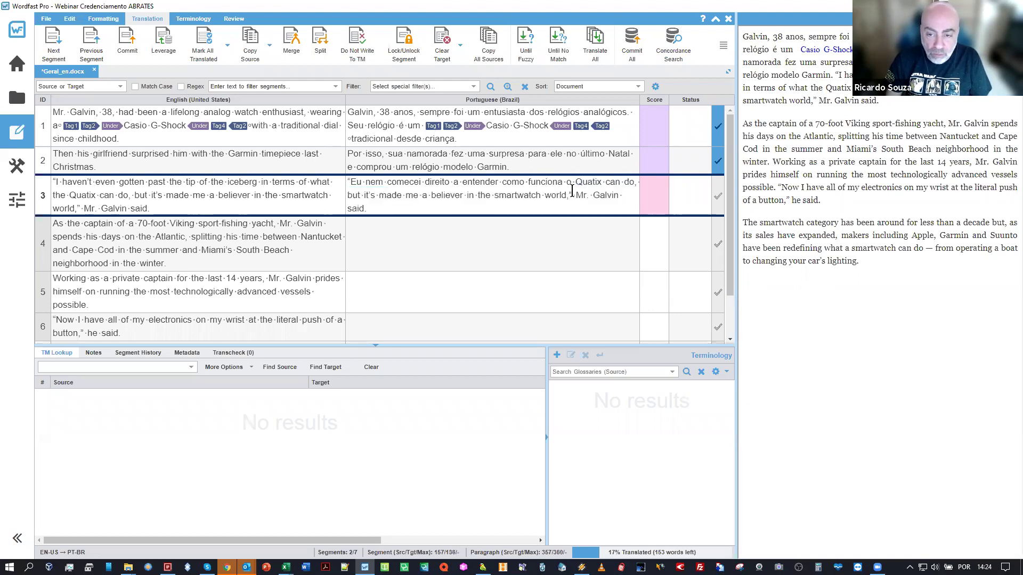
key("ctrl+shift+Right")
key("ctrl+shift+Right")
key("Delete")
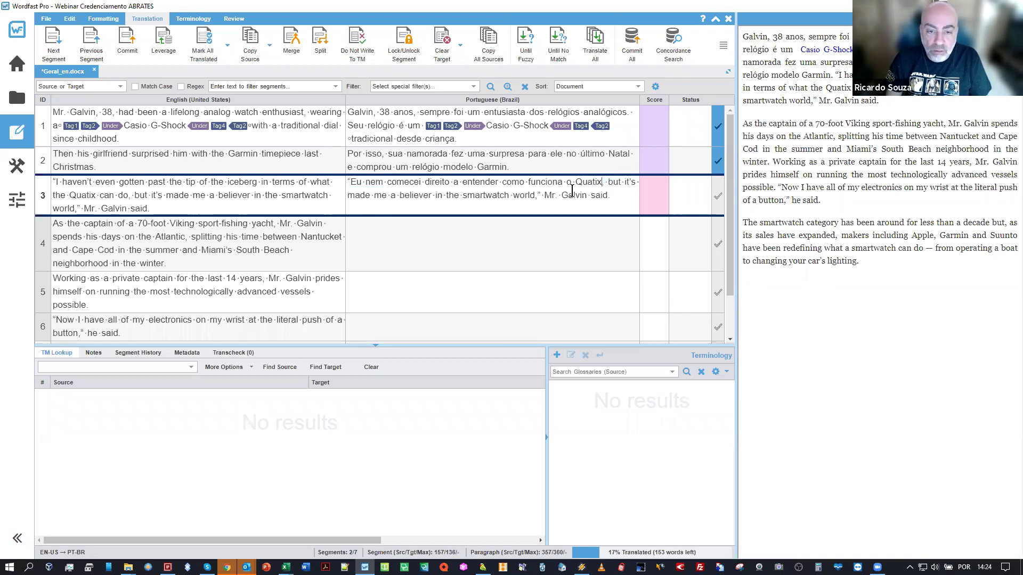
Replace "but it's made me a believer" in segment 3's target with "mas me tornei um fã"
key("Right")
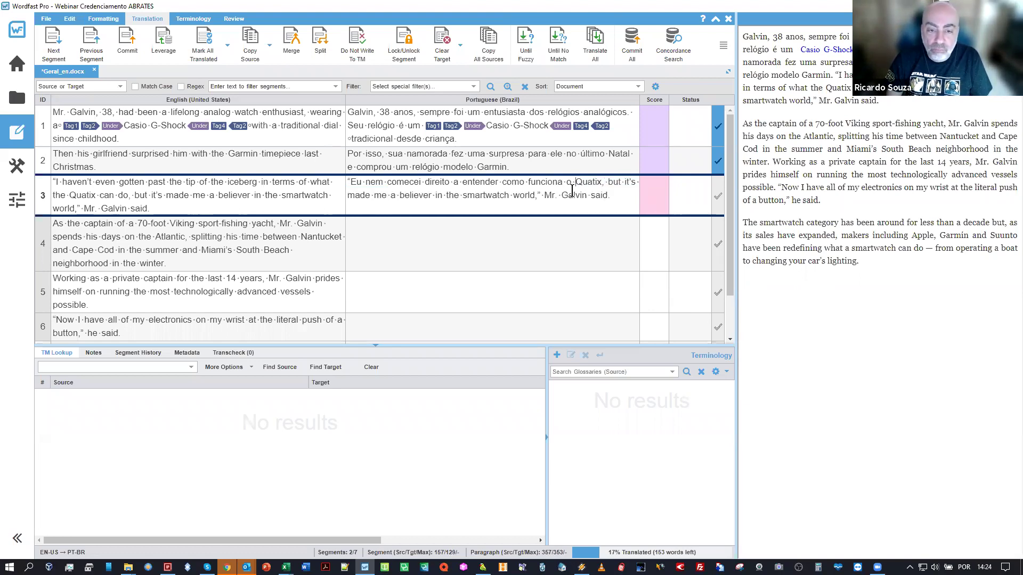
key("ctrl+shift+Right")
key("ctrl+shift+Right")
key("ctrl+shift+Right")
key("ctrl+shift+Right")
key("ctrl+shift+Right")
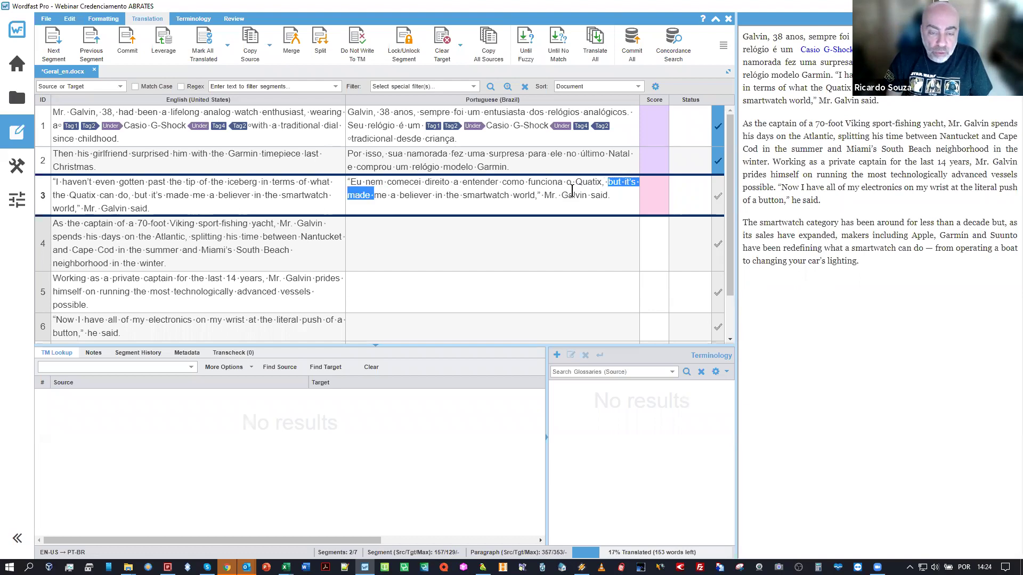
key("ctrl+shift+Right")
key("ctrl+shift+Right")
key("ctrl+shift+Left")
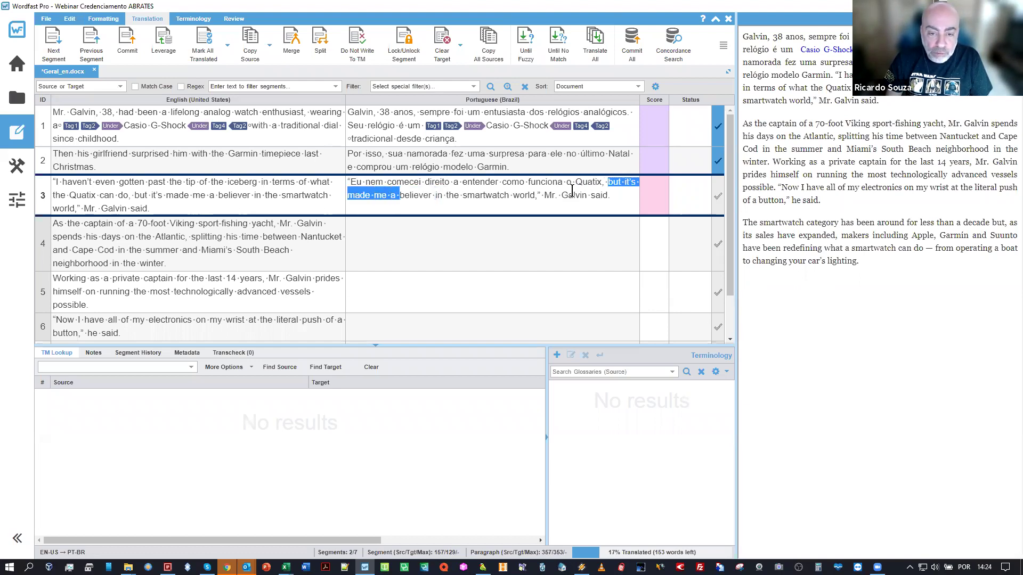
type("mas me tornei um ")
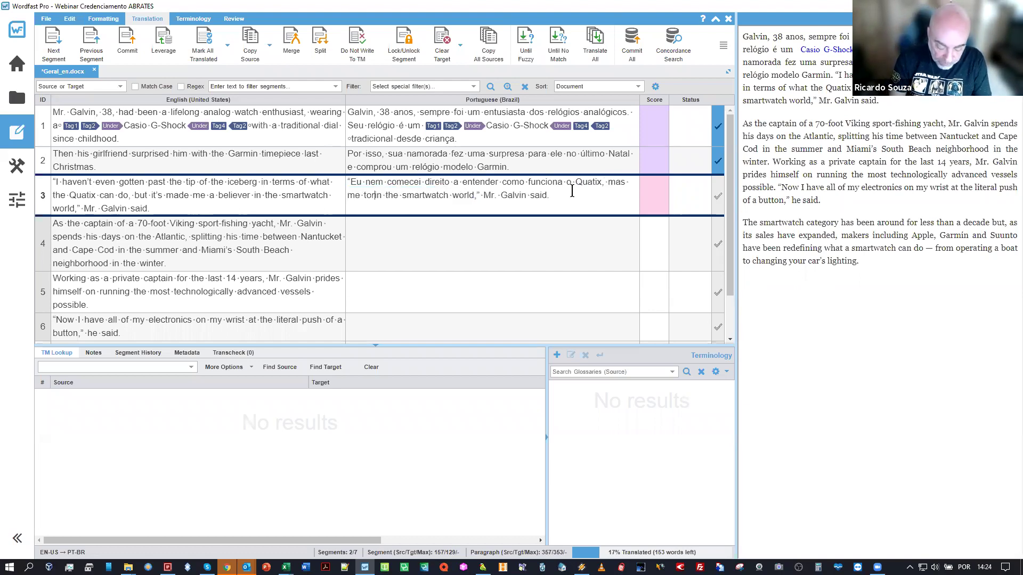
type("fãn")
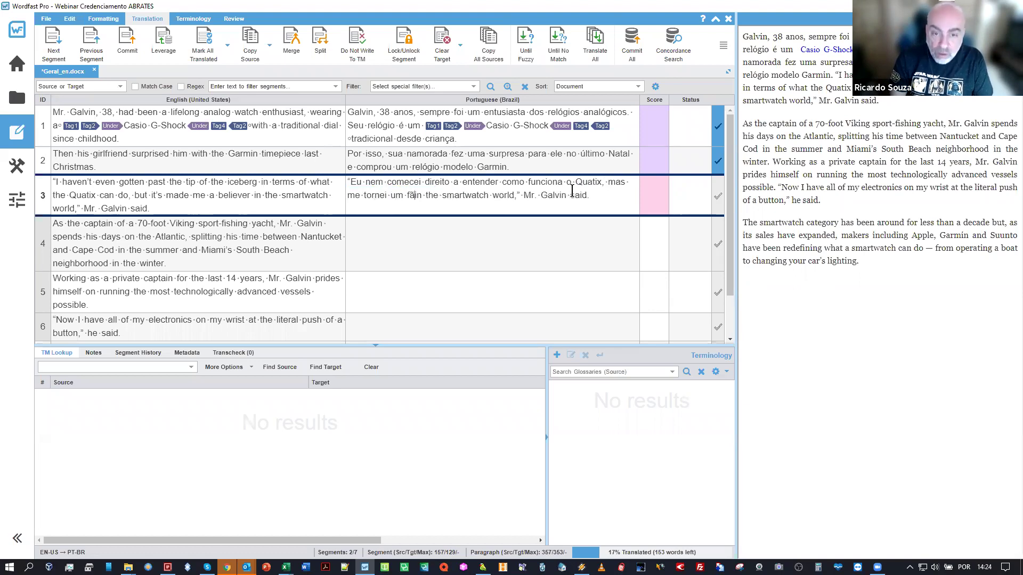
Replace "in the" before "smartwatch" in segment 3's target with "do mundo dos"
key("ctrl+shift+Right")
key("ctrl+shift+Right")
type("do m,undo")
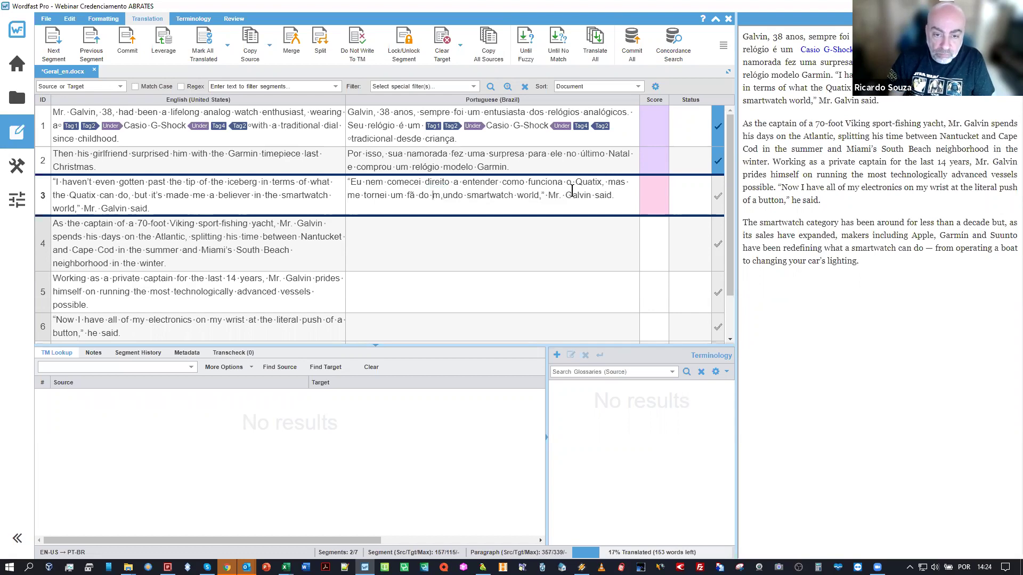
key("Delete")
key("ctrl+Right")
type("dos")
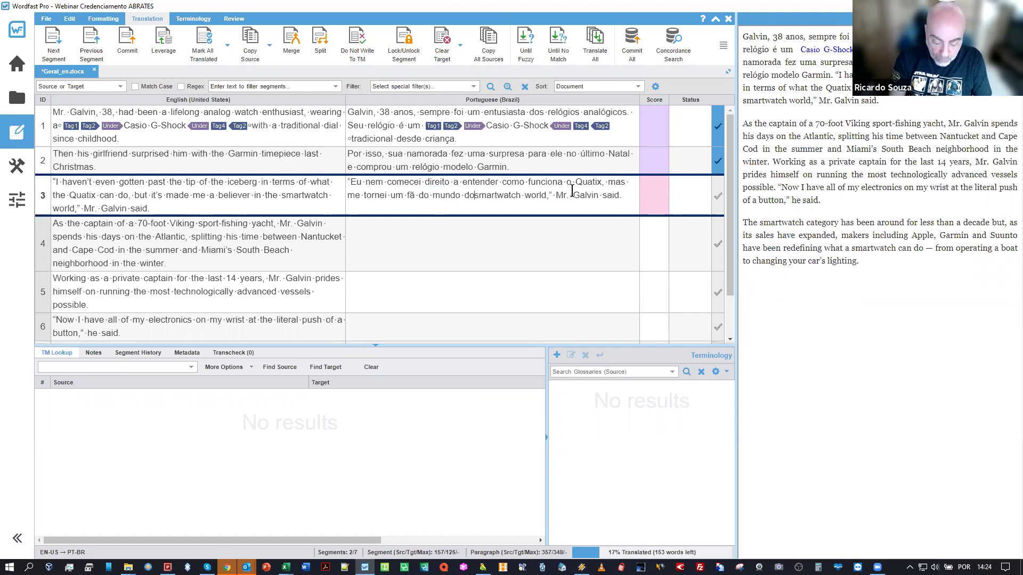
Delete "world" after "smartwatch" in segment 3's target, keeping the comma and closing quotation mark
key("shift+ctrl+Right")
key("shift+ctrl+Right")
key("shift+Left")
key("shift+Left")
key("shift+Left")
key("shift+Left")
key("shift+Left")
key("shift+Left")
key("shift+Left")
key("shift+Left")
key("shift+Left")
key("shift+Left")
key("shift+Left")
key("Delete")
key("Delete")
key("Delete")
key("Delete")
key("Delete")
key("Delete")
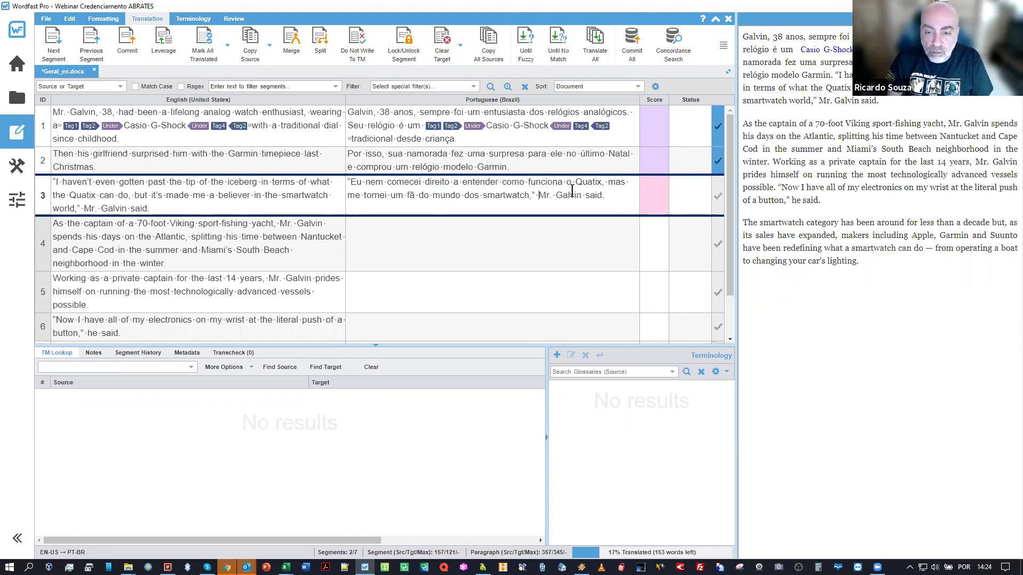
Translate the speaker attribution closing segment 3's target as "disse" followed by the surname, removing the leftover English title and "said"
key("shift+ctrl+Right")
key("shift+ctrl+Right")
type("disse")
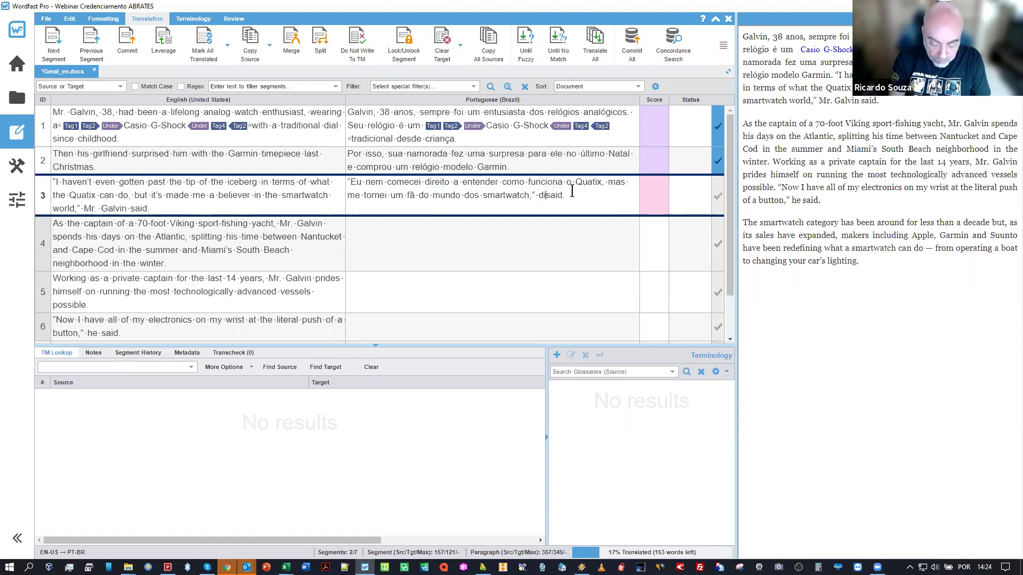
key("ctrl+Left")
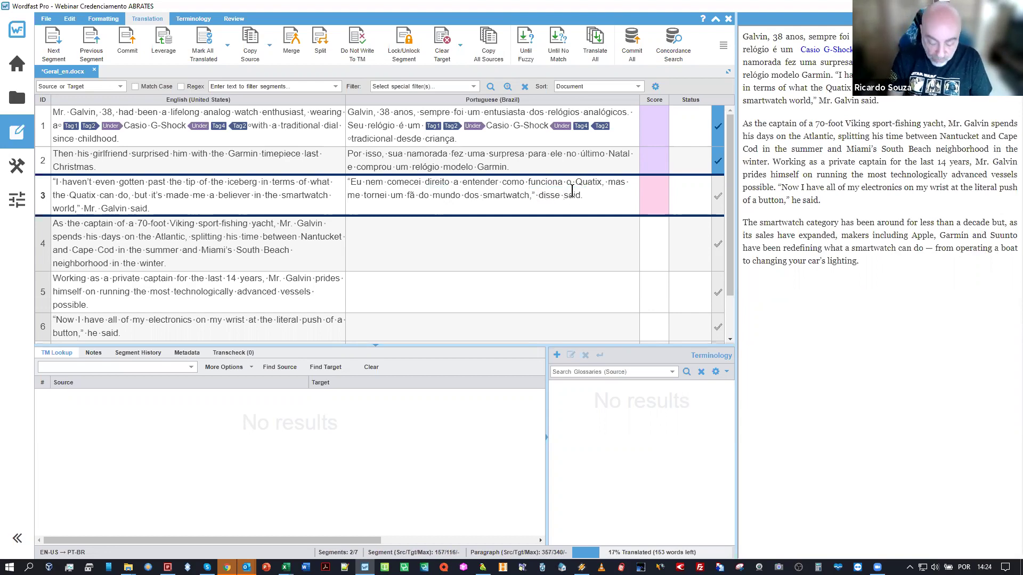
type("Galvin")
key("ctrl+shift+Right")
key("Delete")
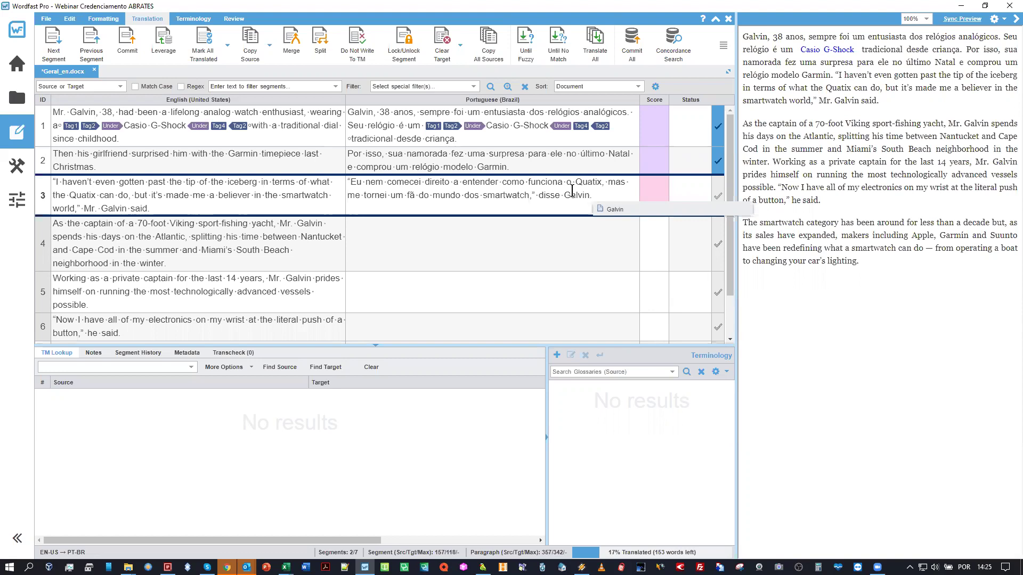
type(".")
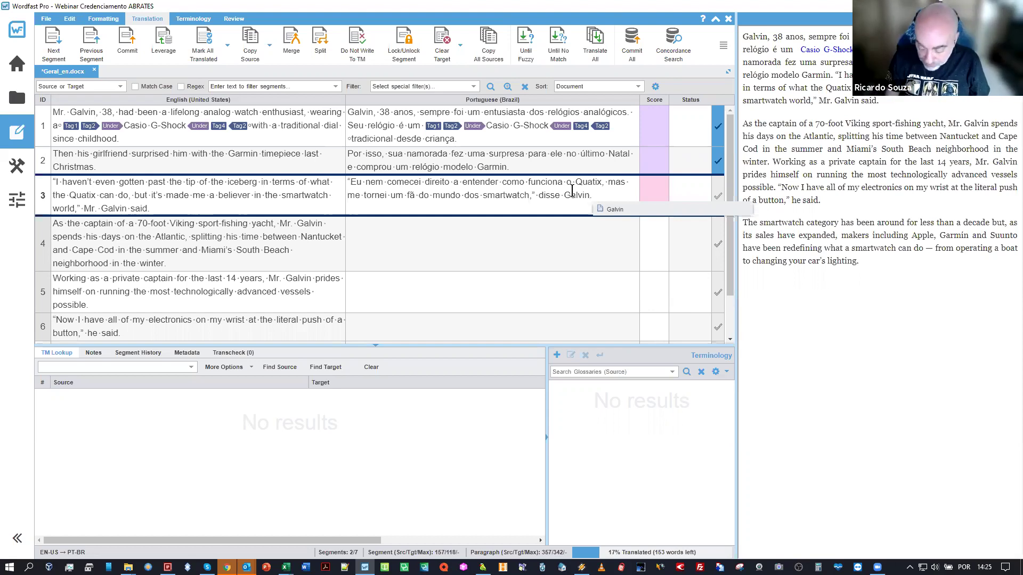
Go back to the opening quotation mark of segment 3's target, then commit the translation and advance to segment 4
key("Left")
key("Left")
key("Left")
key("Left")
key("Left")
key("Left")
key("Left")
key("Left")
key("Left")
key("Left")
key("Left")
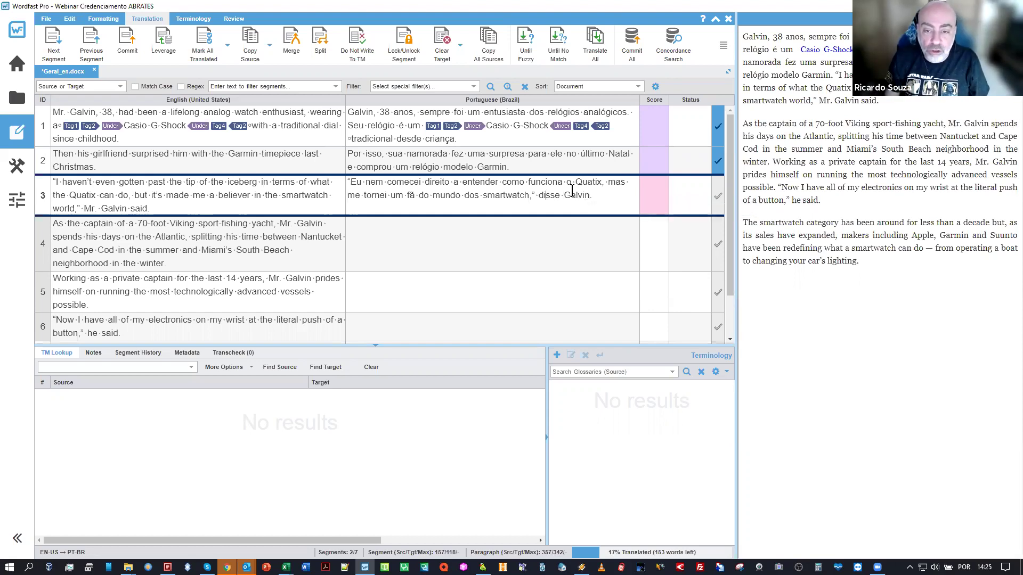
type("“")
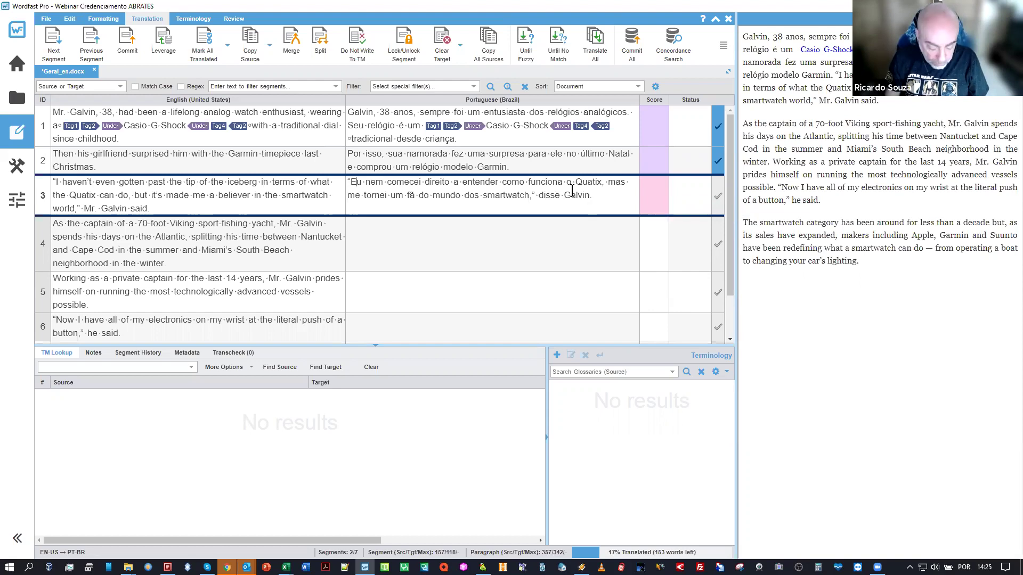
key("alt+Down")
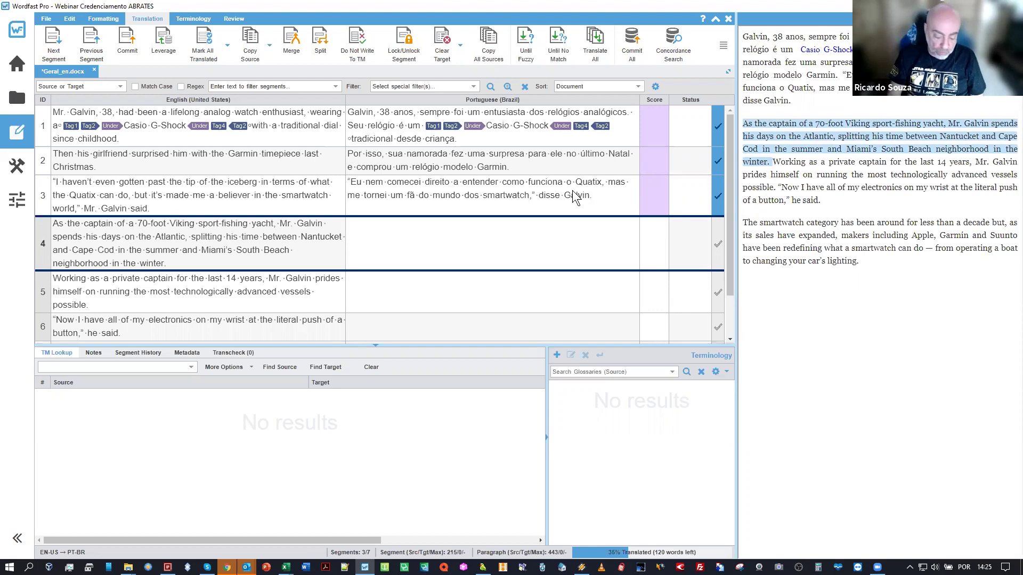
Copy the English source into the targets of segments 4 to 7, committing each one, and return to the first segment
key("ctrl+shift+Insert")
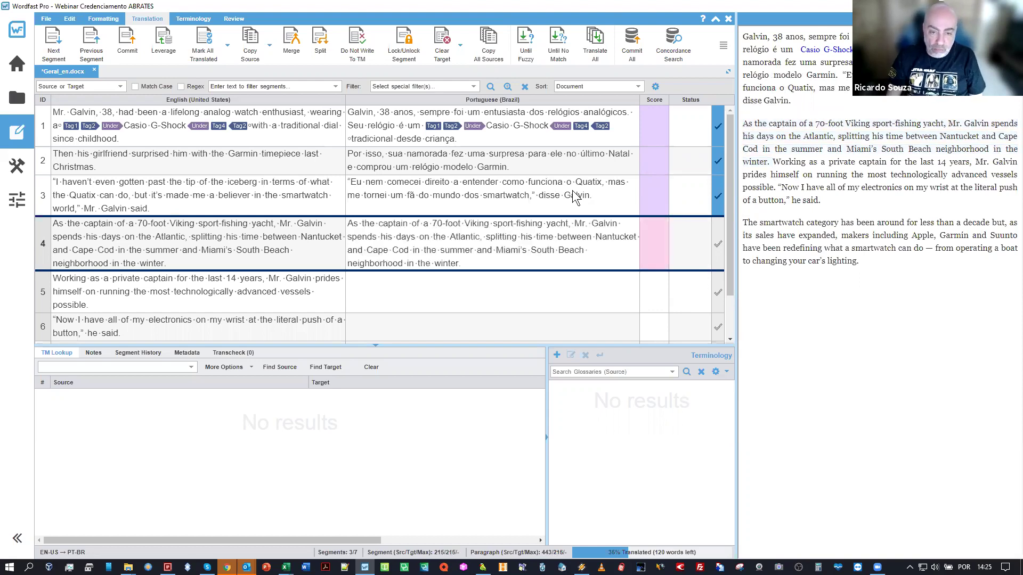
key("alt+Down")
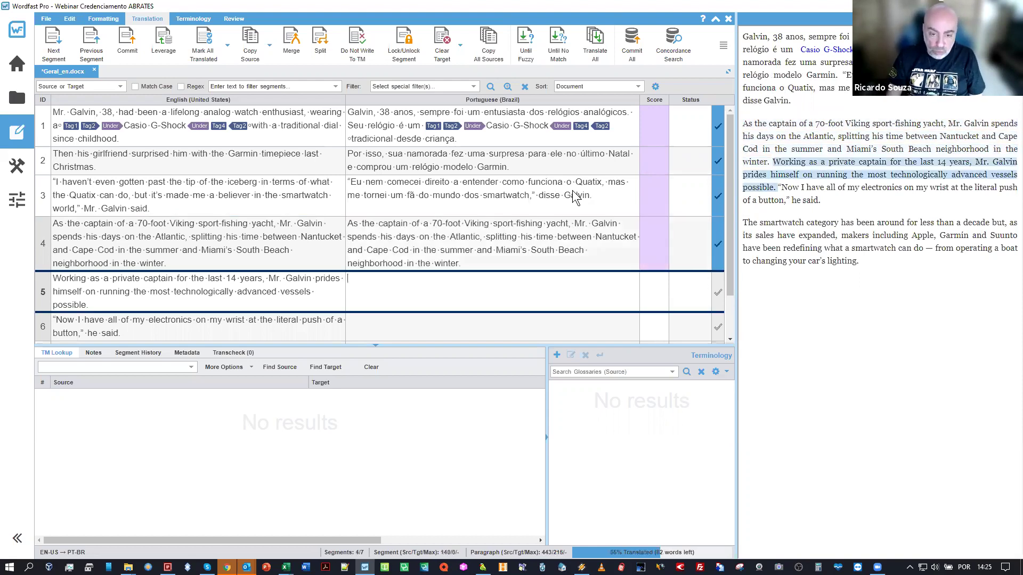
key("ctrl+shift+Insert")
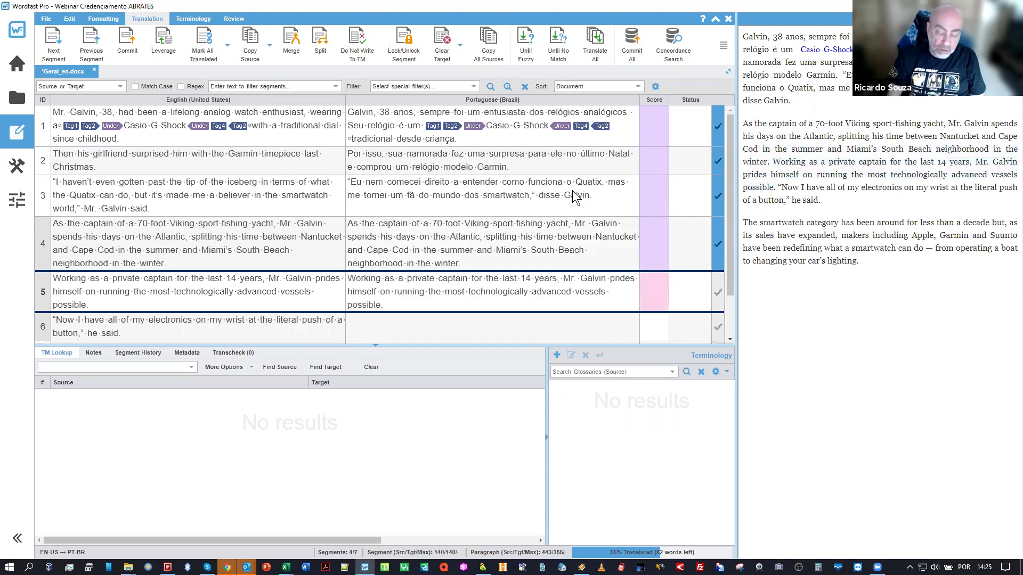
key("alt+Down")
key("ctrl+shift+Insert")
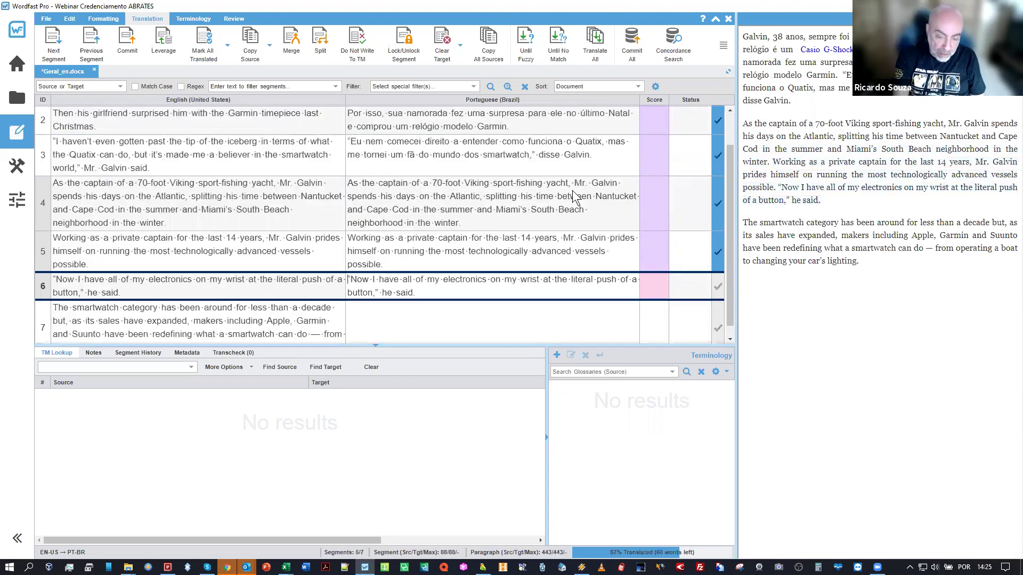
key("alt+Down")
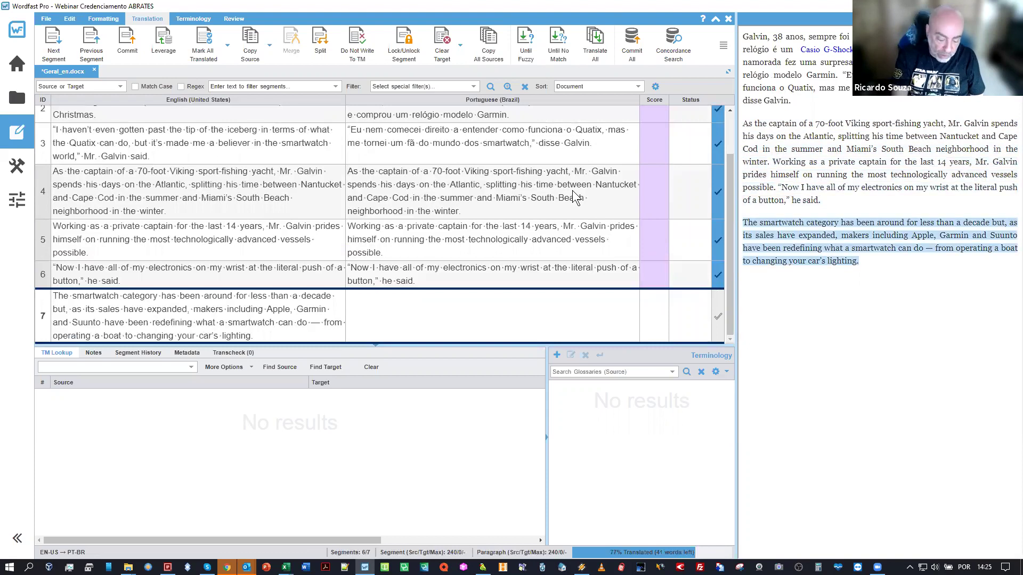
key("ctrl+shift+Insert")
key("alt+Down")
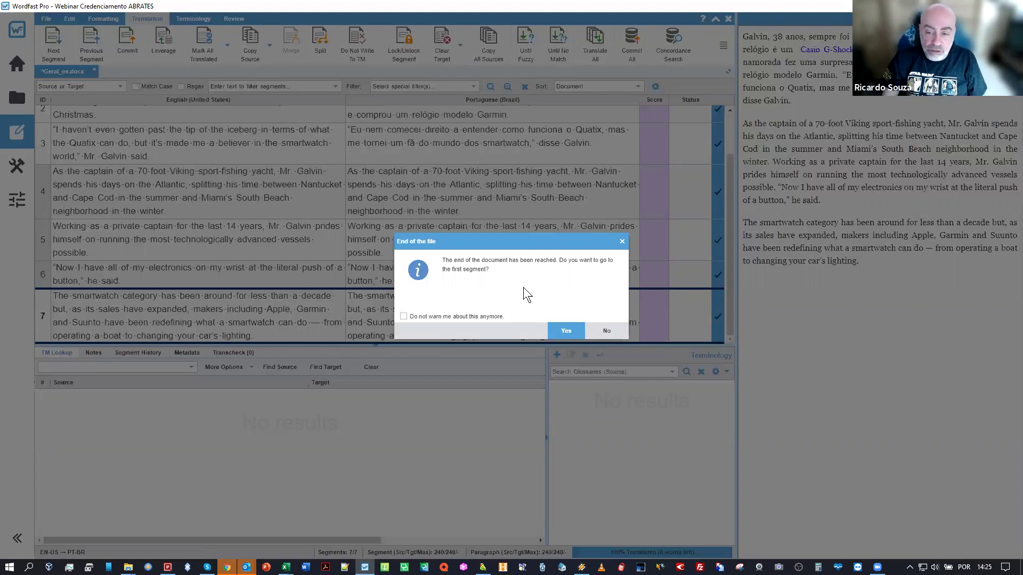
left_click(572, 331)
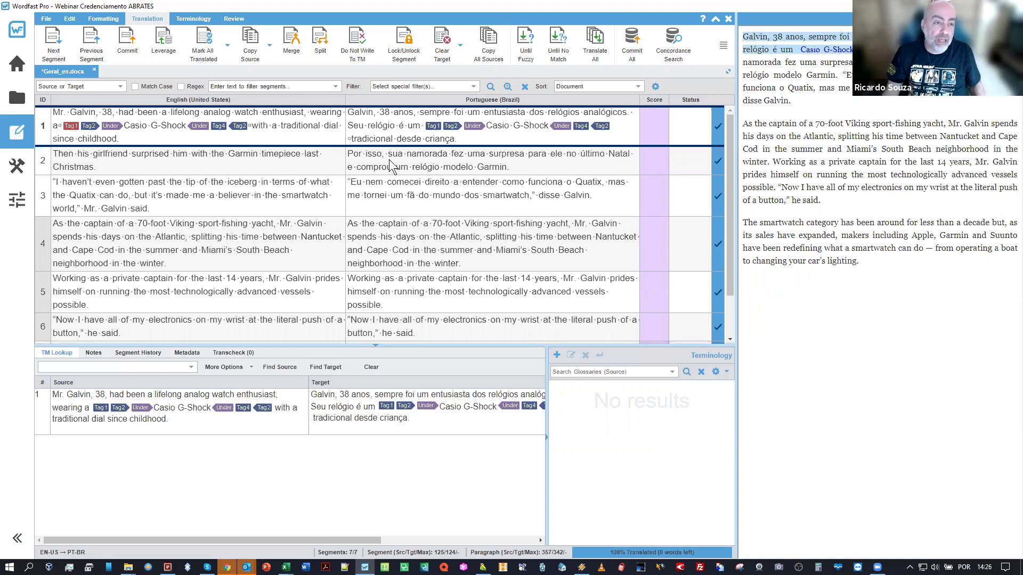
Turn off the display of whitespace characters in the segment grid and return to the translation commands
left_click(70, 19)
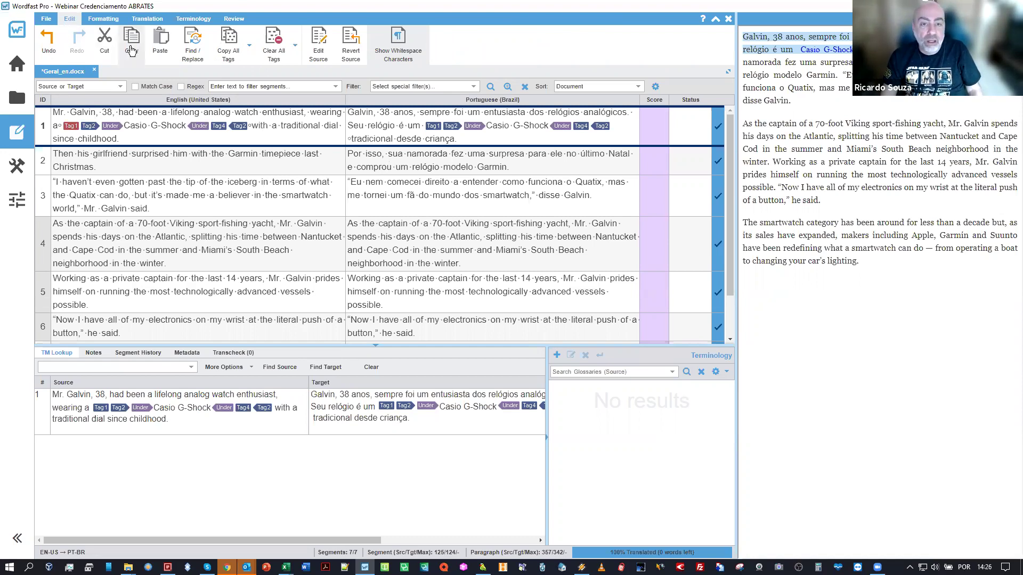
left_click(391, 54)
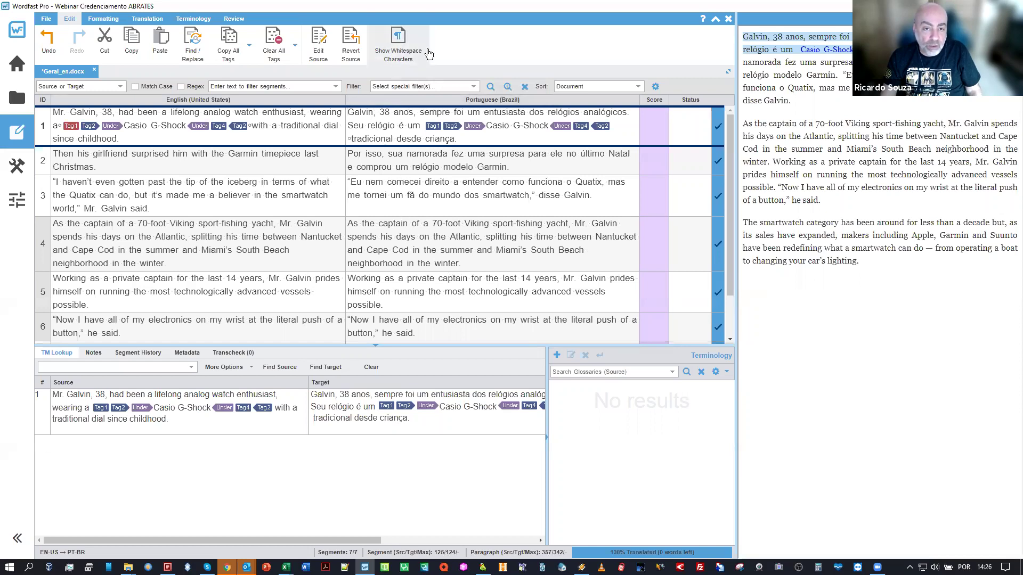
left_click(398, 52)
left_click(398, 52)
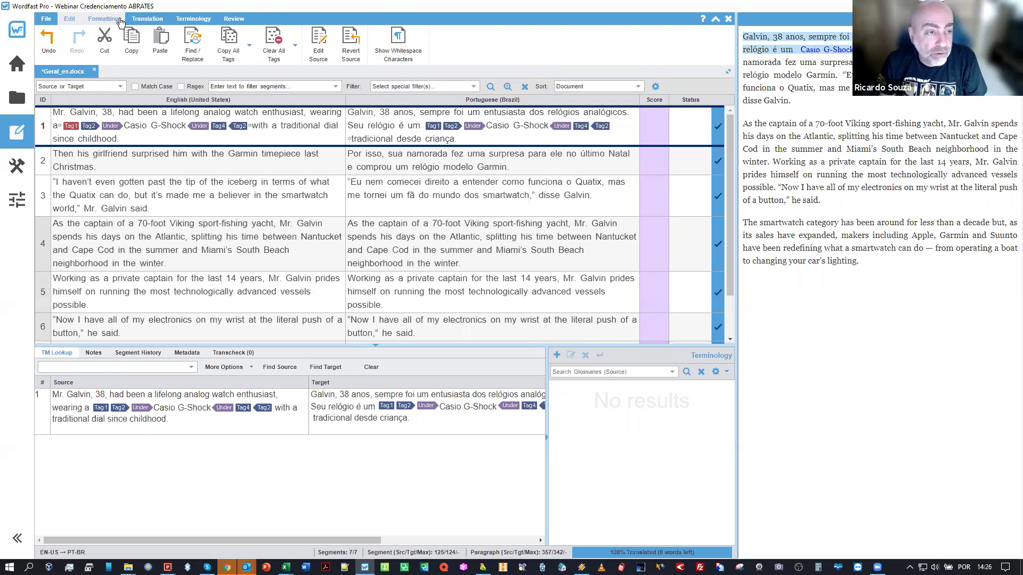
left_click(145, 21)
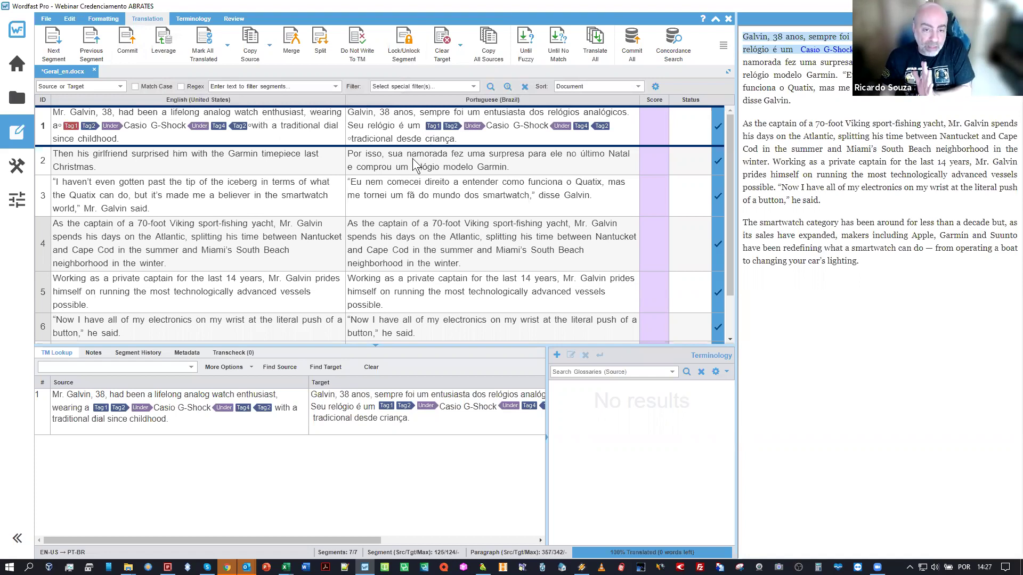
Clear the copied English targets of segments 7, 6, 5 and 4, working backwards from the last segment
left_click(357, 225)
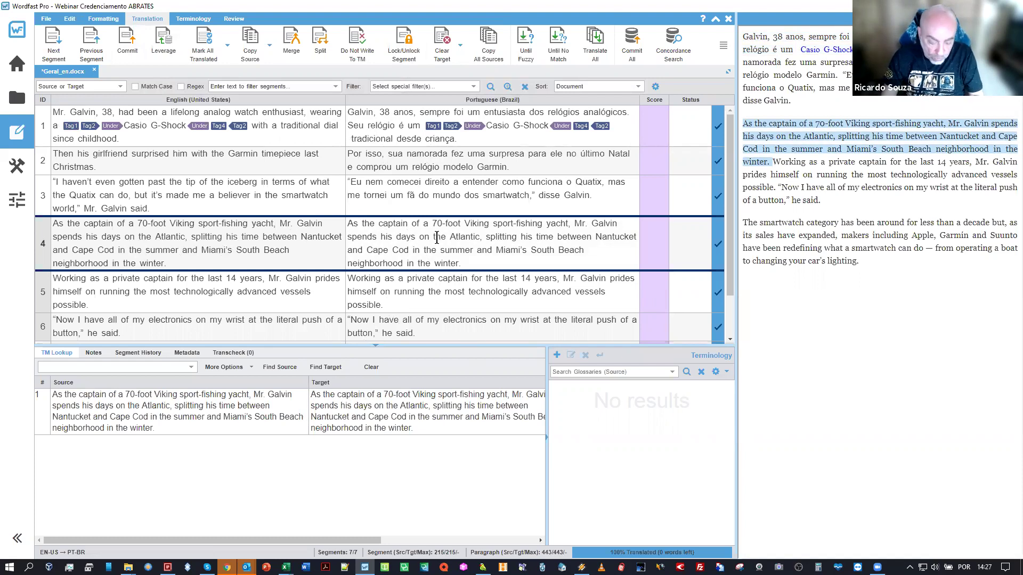
key("ctrl+End")
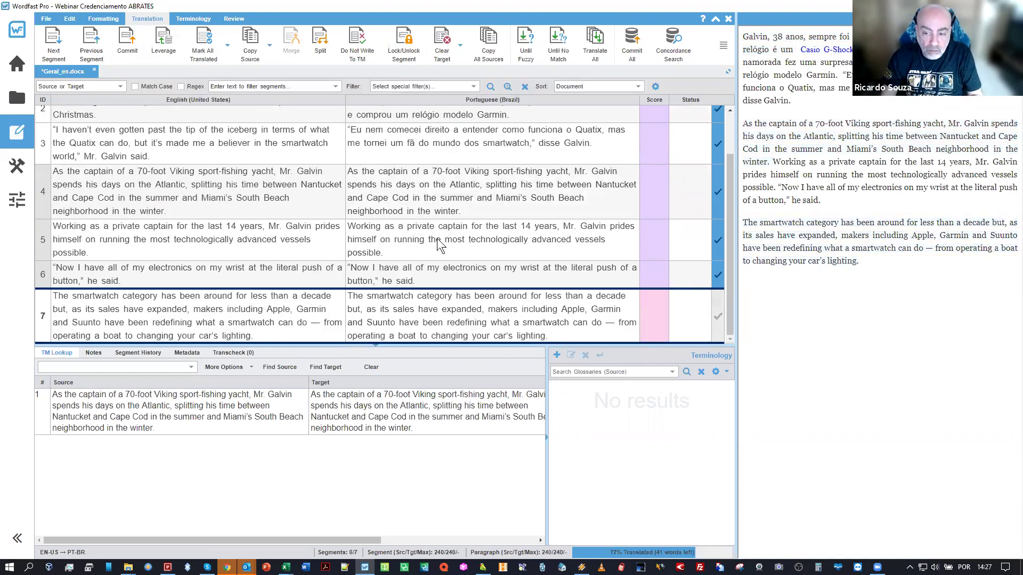
key("ctrl+shift+Delete")
key("alt+Up")
key("ctrl+shift+Delete")
key("alt+Up")
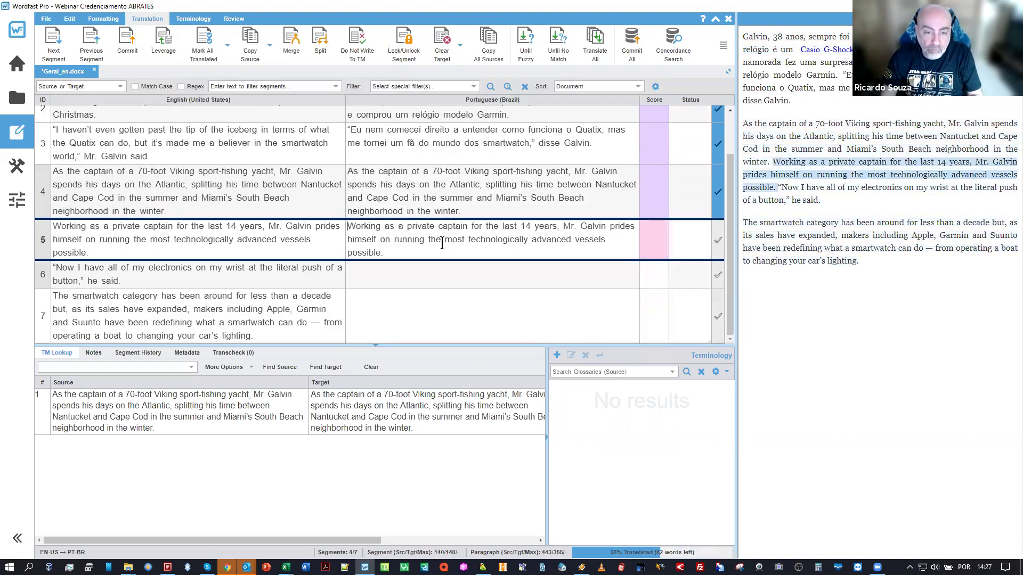
key("ctrl+shift+Delete")
key("alt+Up")
key("ctrl+shift+Delete")
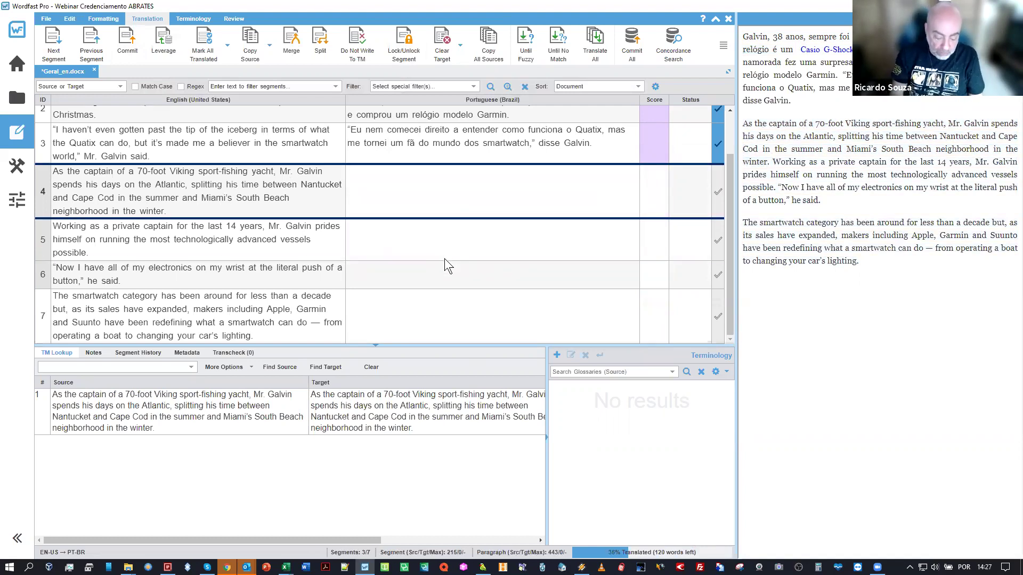
Copy the source into segment 4's target and replace "As the captain of" with "Como comandante de um iate"
key("ctrl+shift+Insert")
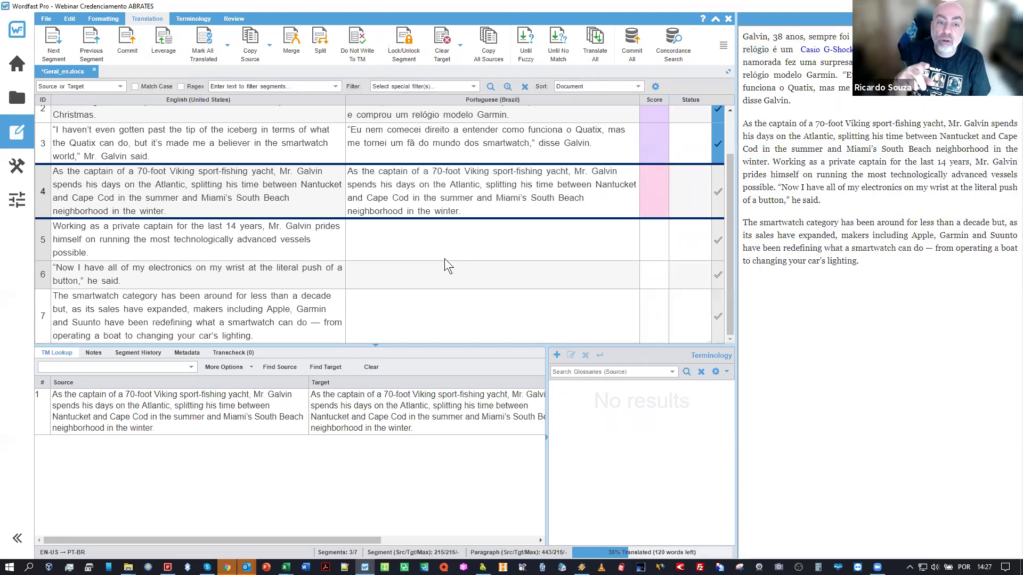
key("ctrl+shift+Right")
key("ctrl+shift+Right")
key("ctrl+shift+Right")
key("ctrl+shift+Right")
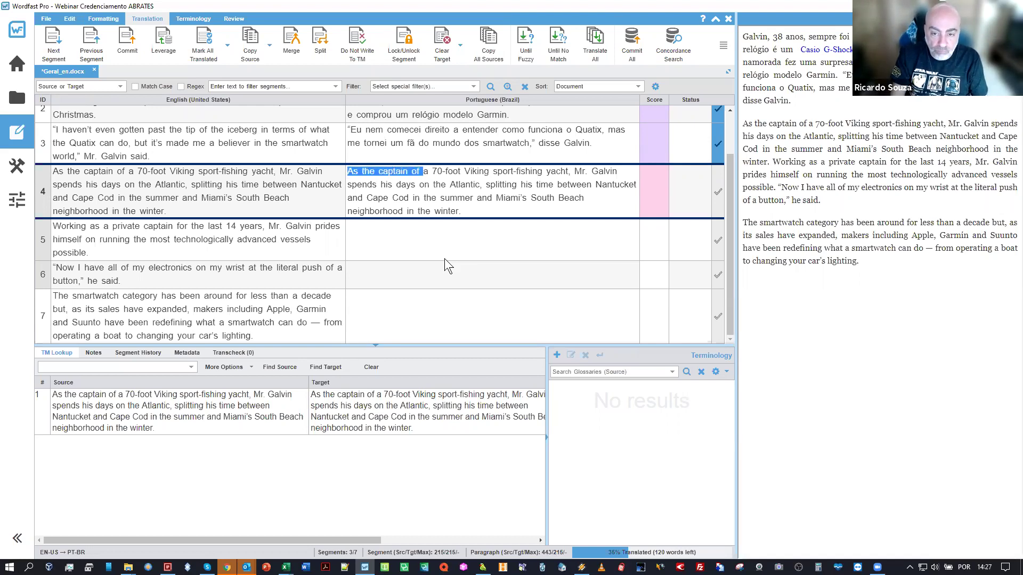
type("Como comandante de um iate")
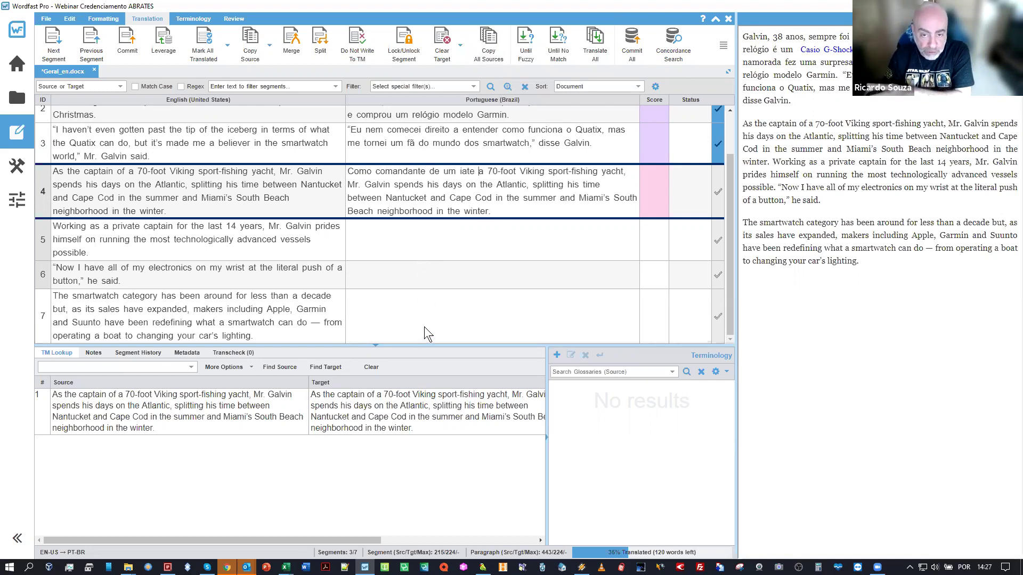
Enter "Trabalhando como um comandante particular, hhhhhhhhh" in segment 5's target, leaving segment 4 uncommitted
left_click(367, 229)
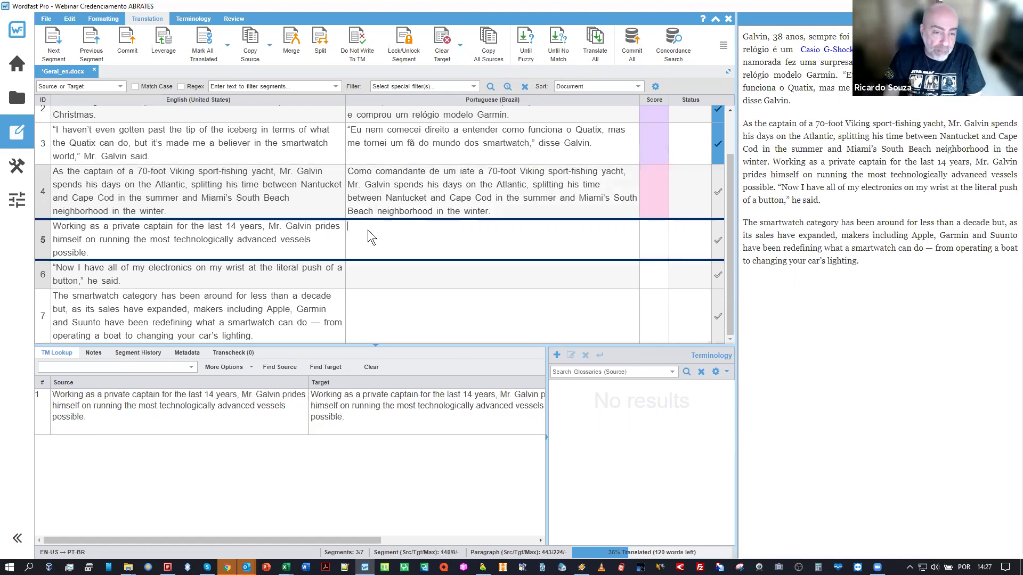
type("Tra")
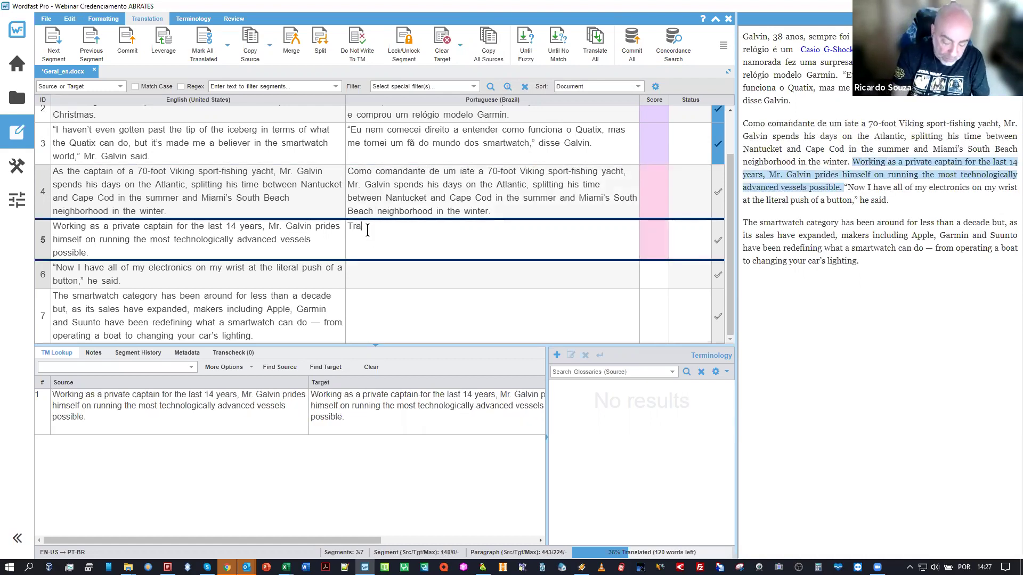
type("balhando co")
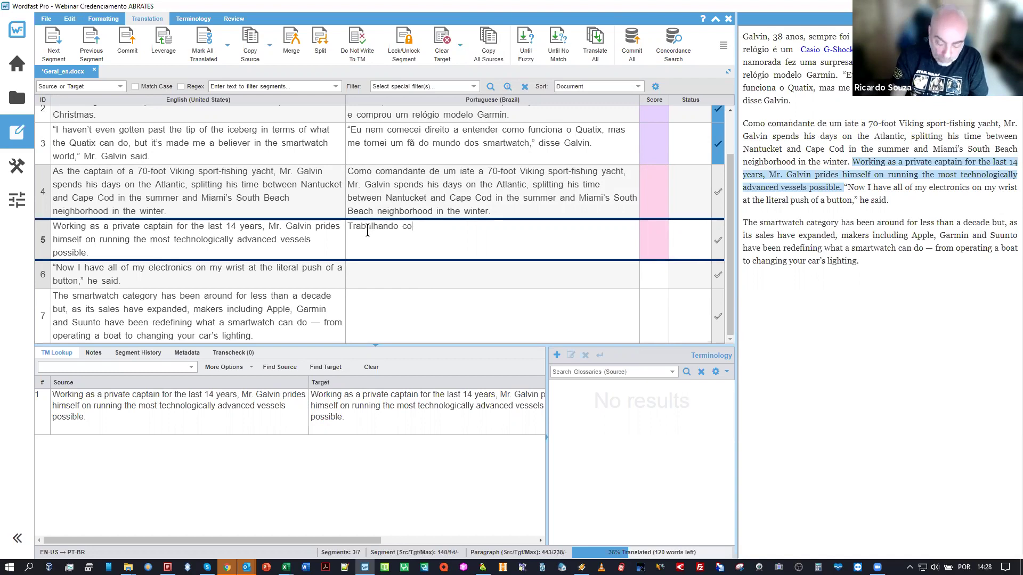
type("mo um com")
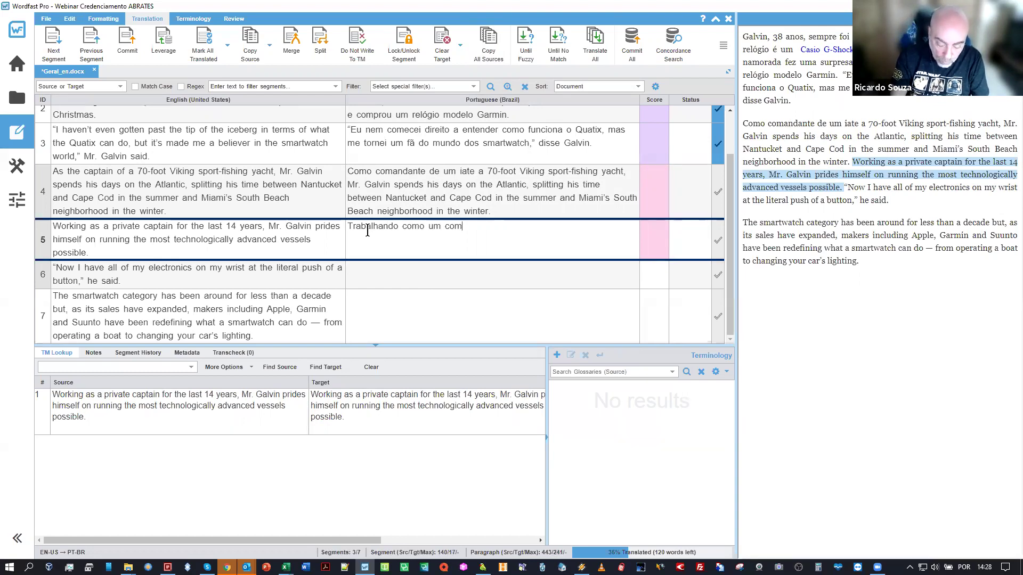
type("andante particular,")
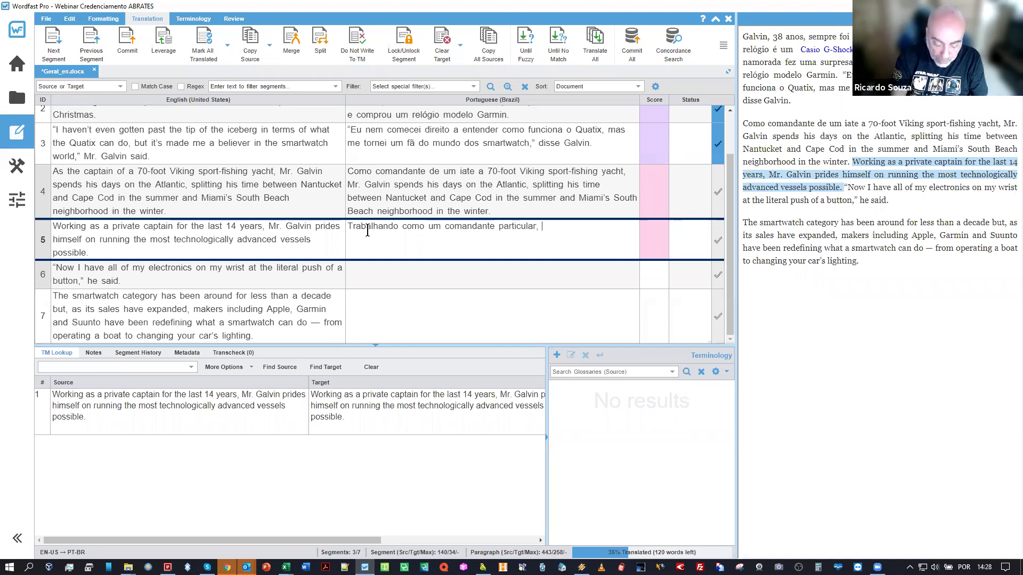
type(" hhhhhhhhh")
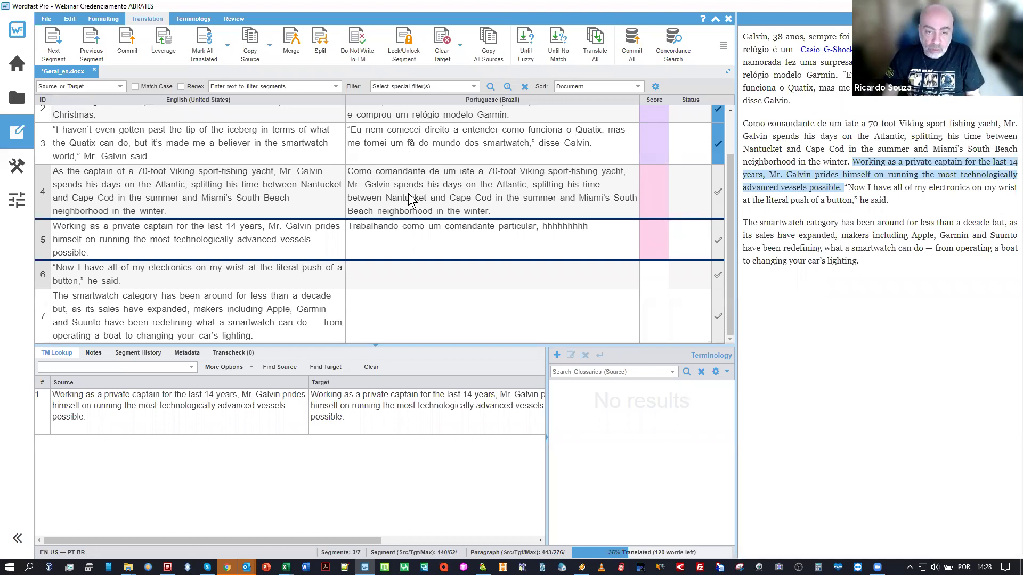
Advance from segment 3 through segment 4 to commit it, and replace segment 5's target with a copy of its source
left_click(422, 145)
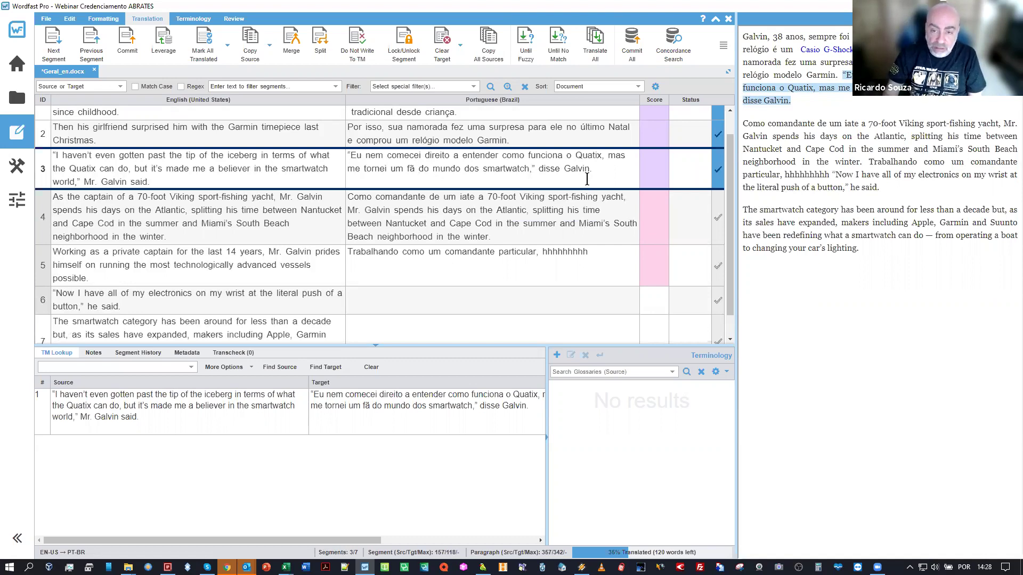
key("alt+Down")
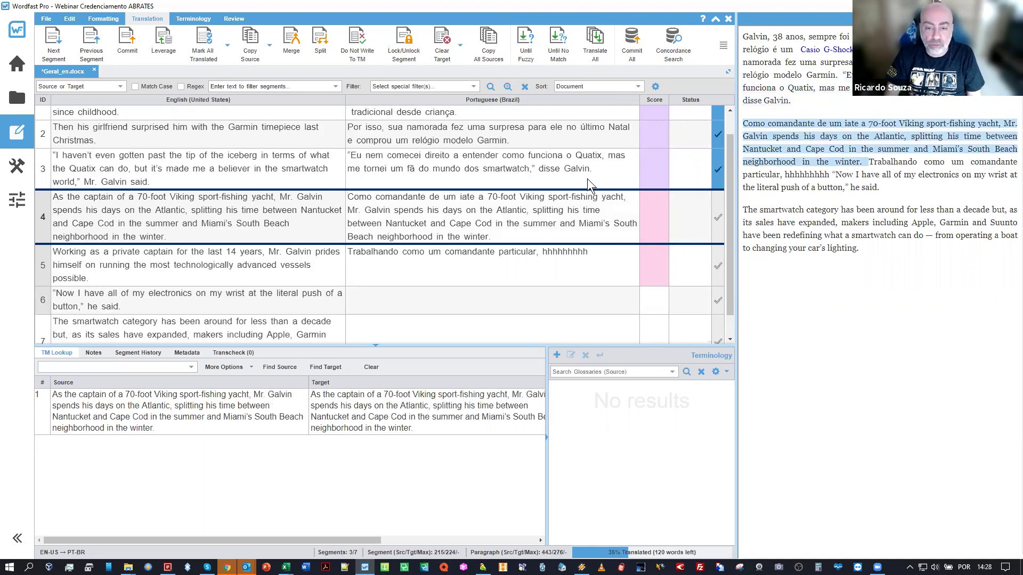
key("alt+Down")
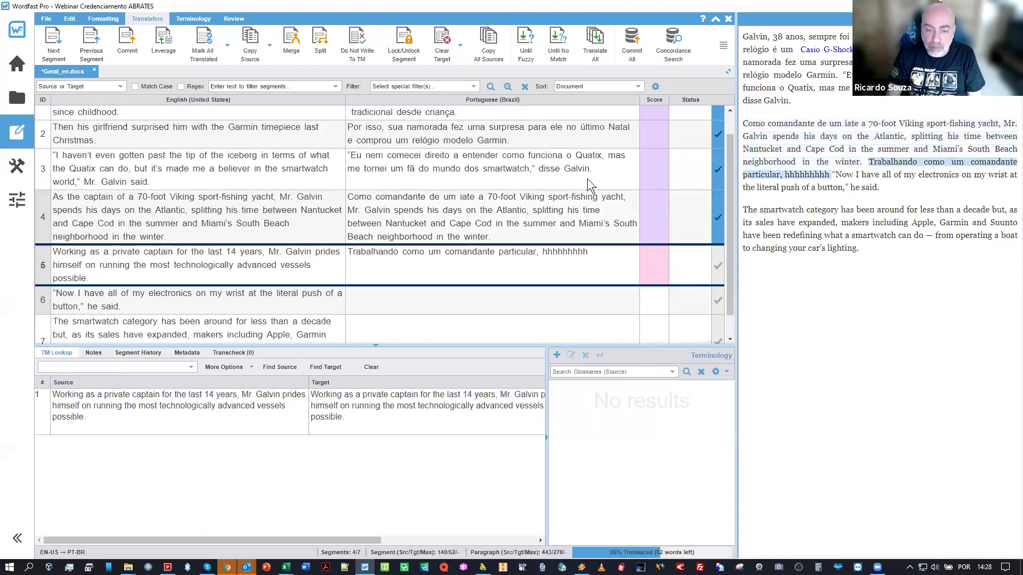
key("ctrl+shift+Insert")
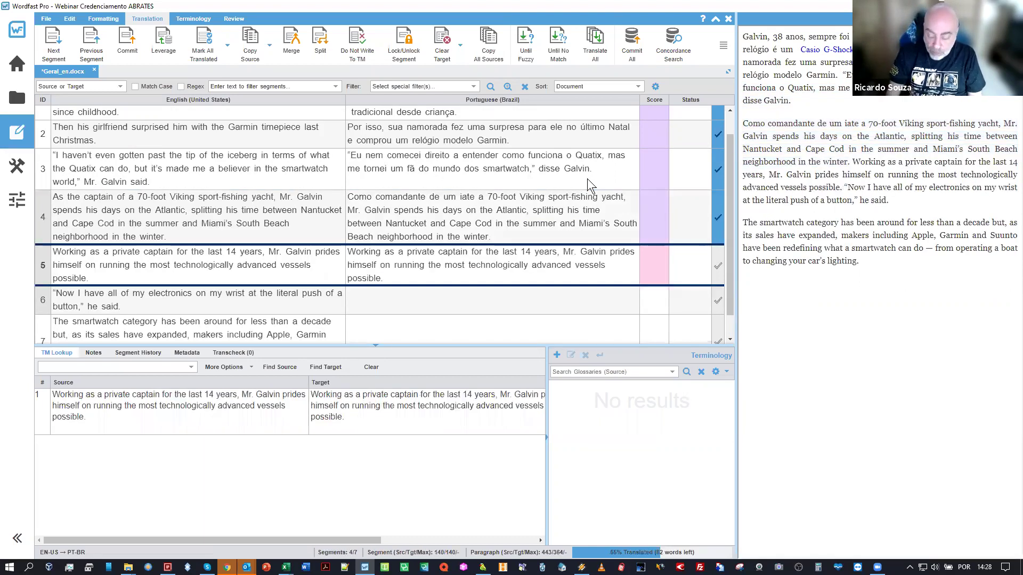
Commit segment 5, copy the source into the targets of segments 6 and 7, commit both and return to the first segment
key("alt+Down")
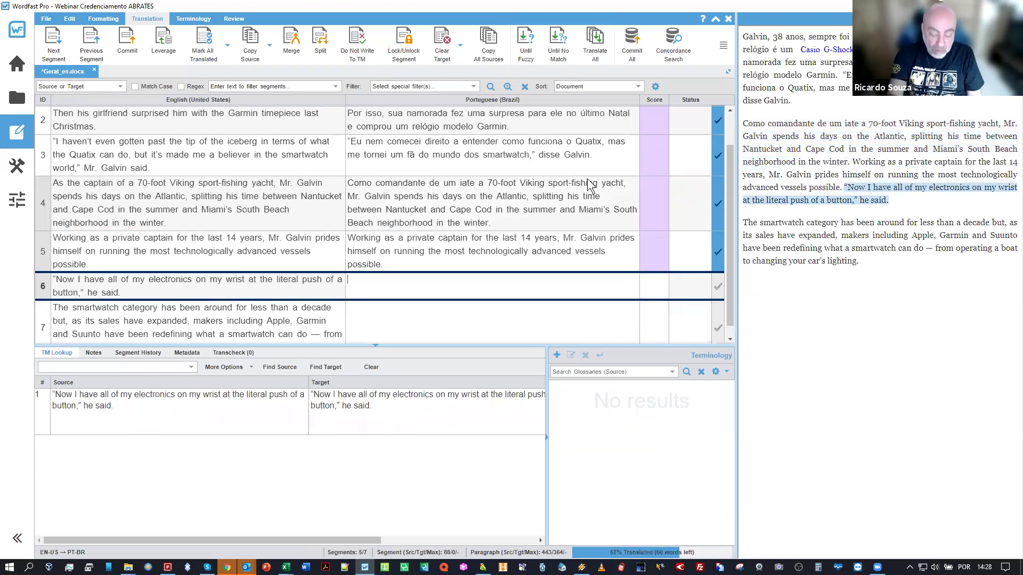
key("ctrl+shift+Insert")
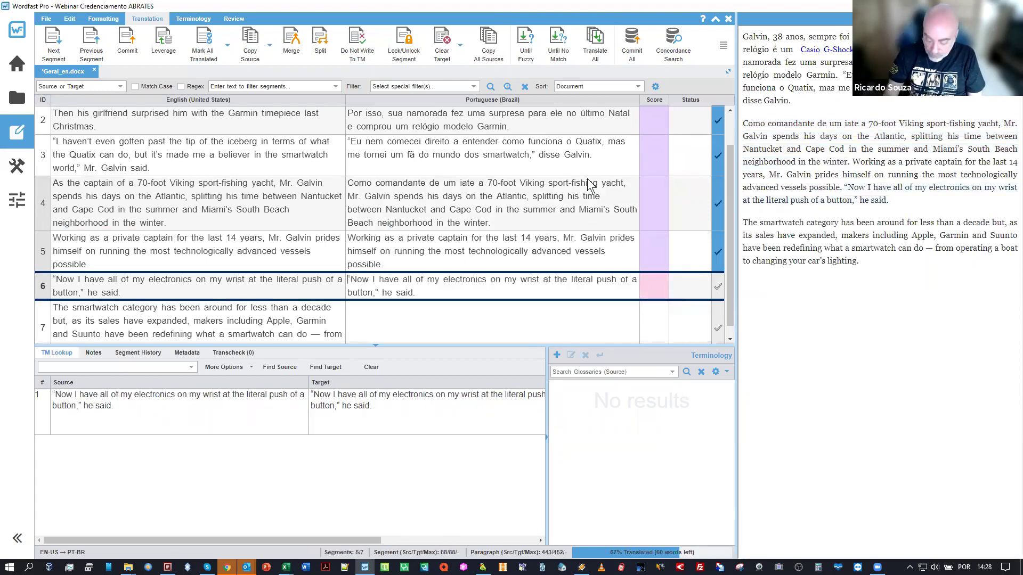
key("alt+Down")
key("ctrl+shift+Insert")
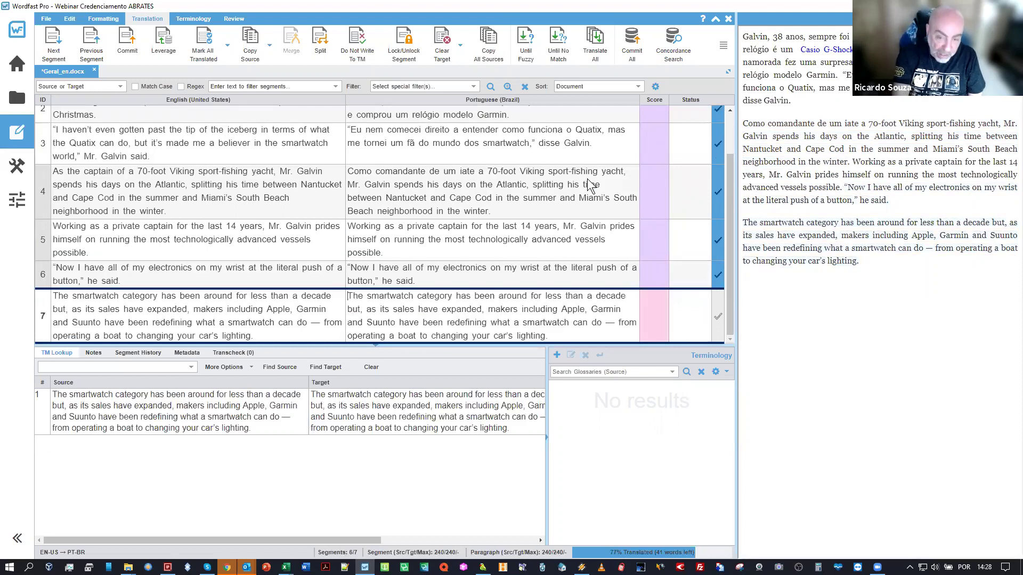
key("alt+Down")
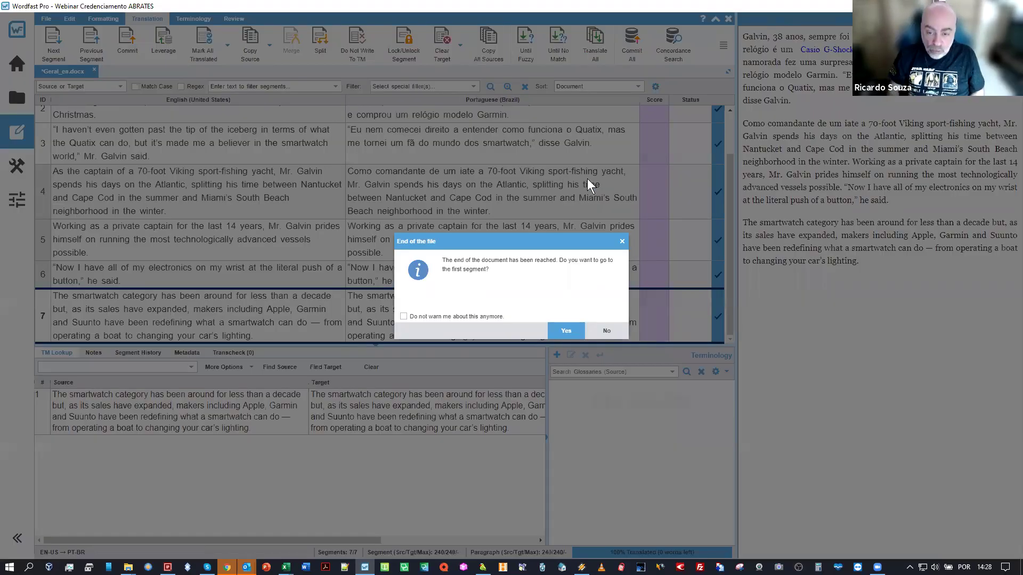
left_click(566, 331)
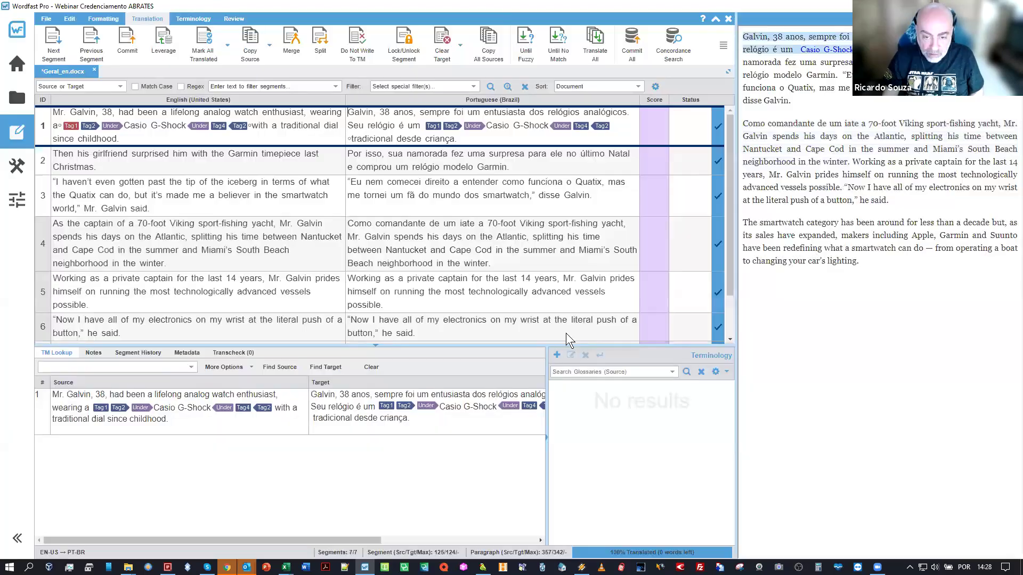
left_click(521, 320)
left_click(507, 321)
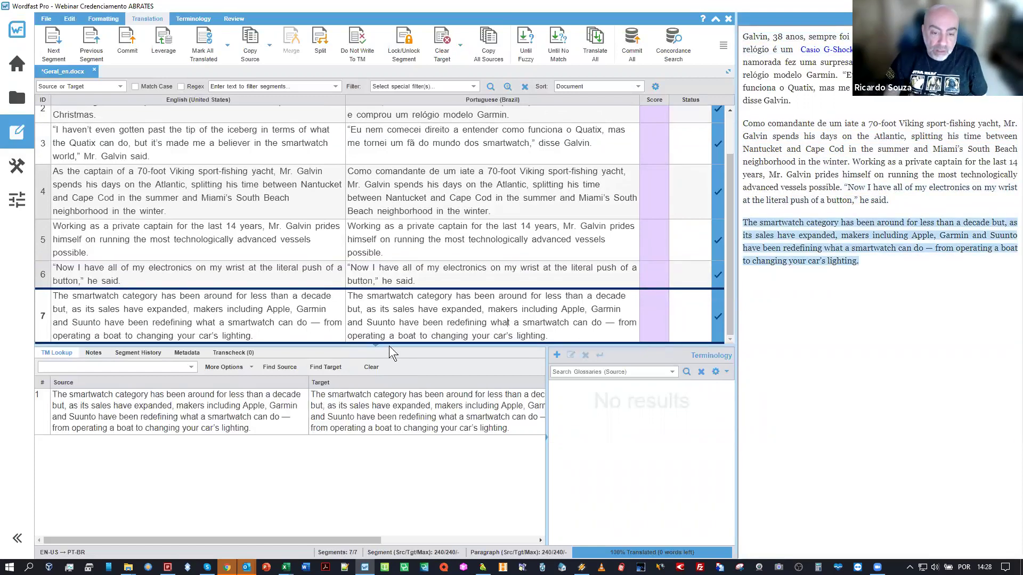
scroll(405, 317, "up", 1)
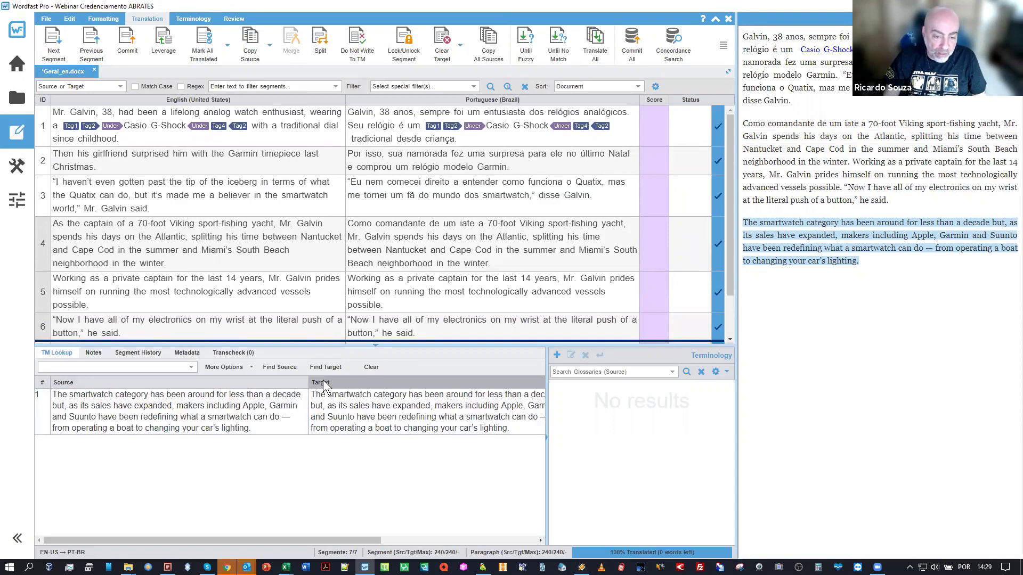
Replace "um entusiasta dos" with "entusiasmado pelos" in segment 1's target and commit it by advancing to segment 2
left_click(367, 130)
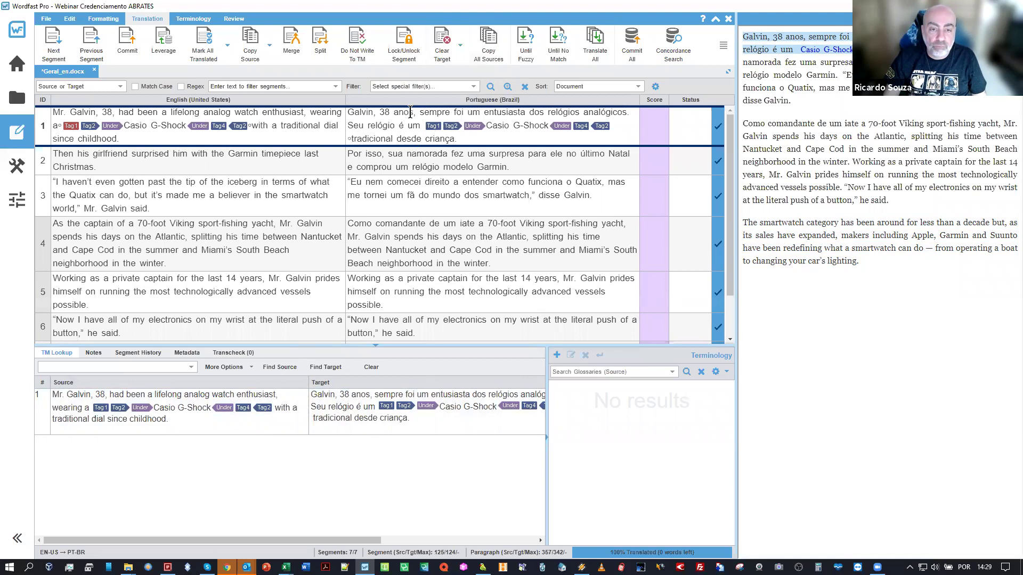
left_click_drag(420, 113, 527, 108)
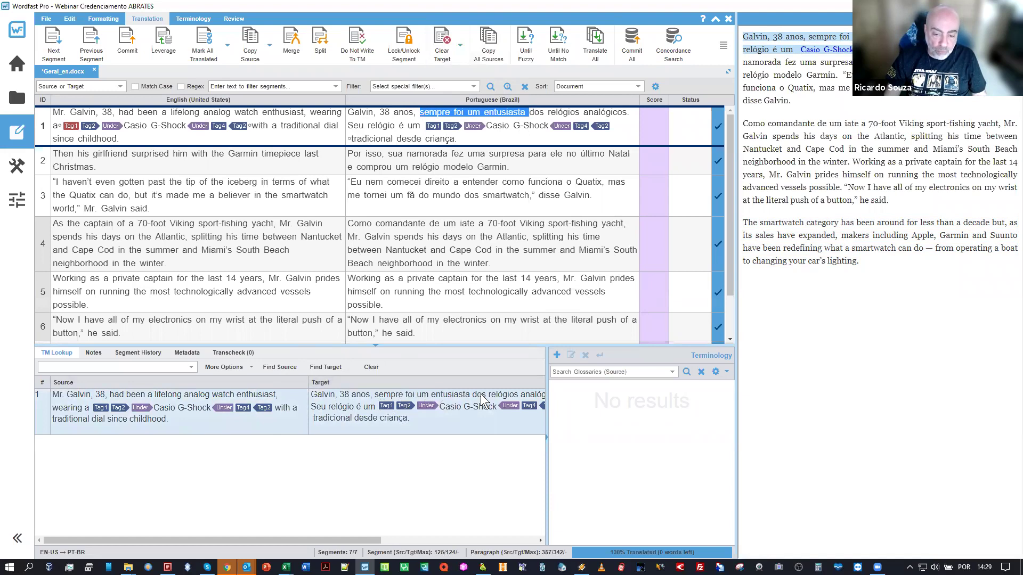
left_click(525, 113)
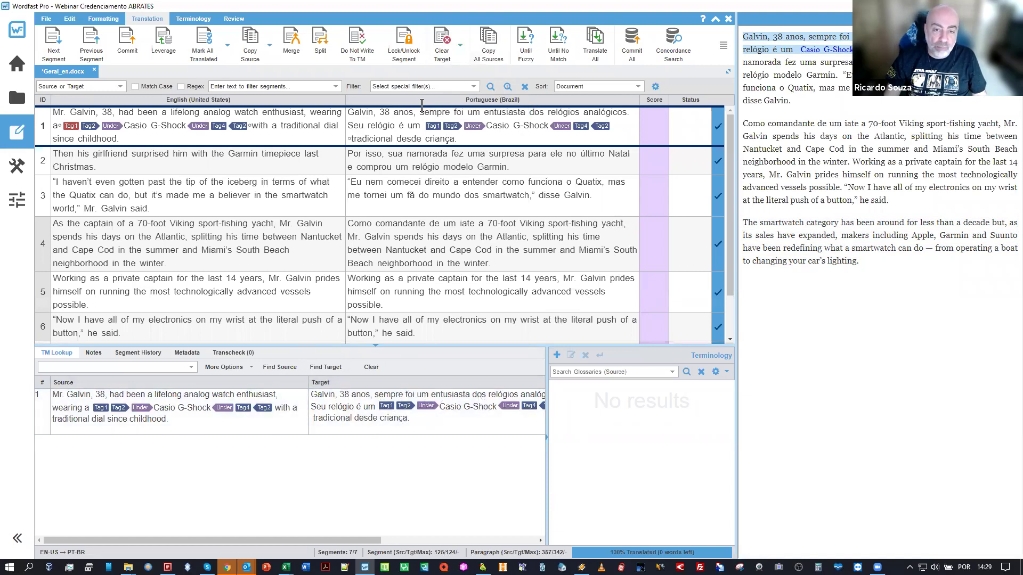
left_click(468, 113)
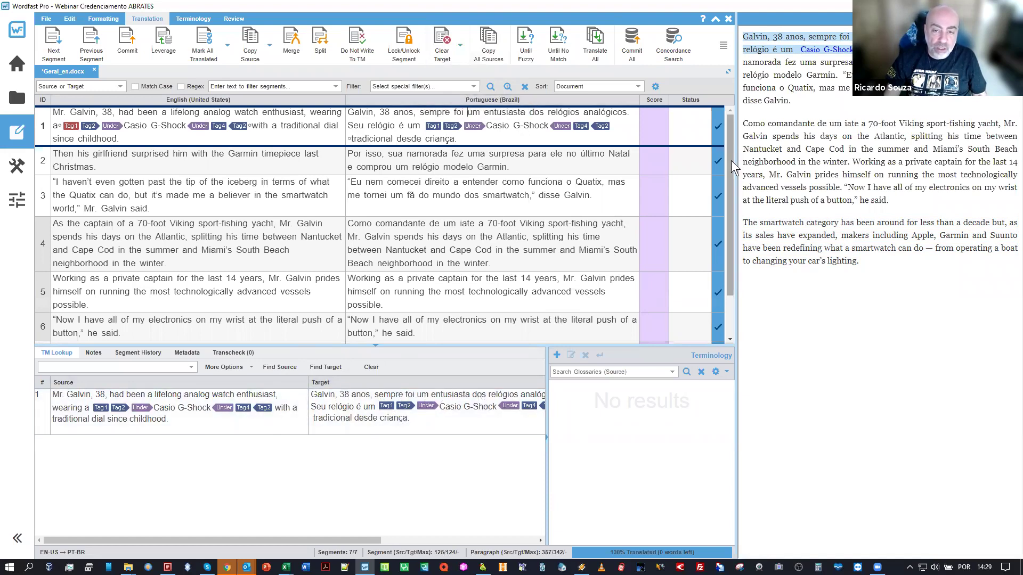
key("ctrl+shift+Right")
key("ctrl+shift+Right")
key("ctrl+shift+Right")
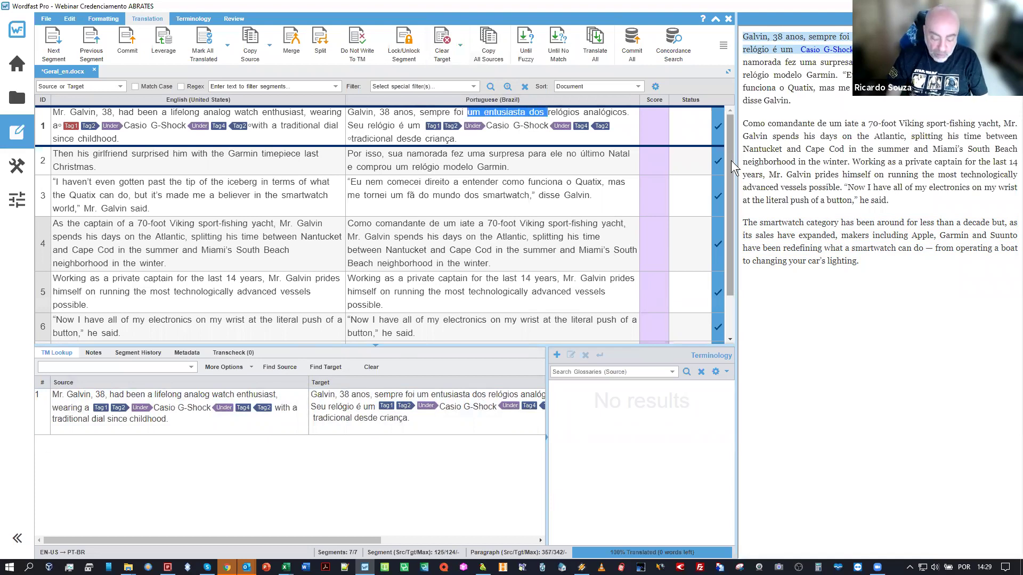
type("entusiasmado pelos")
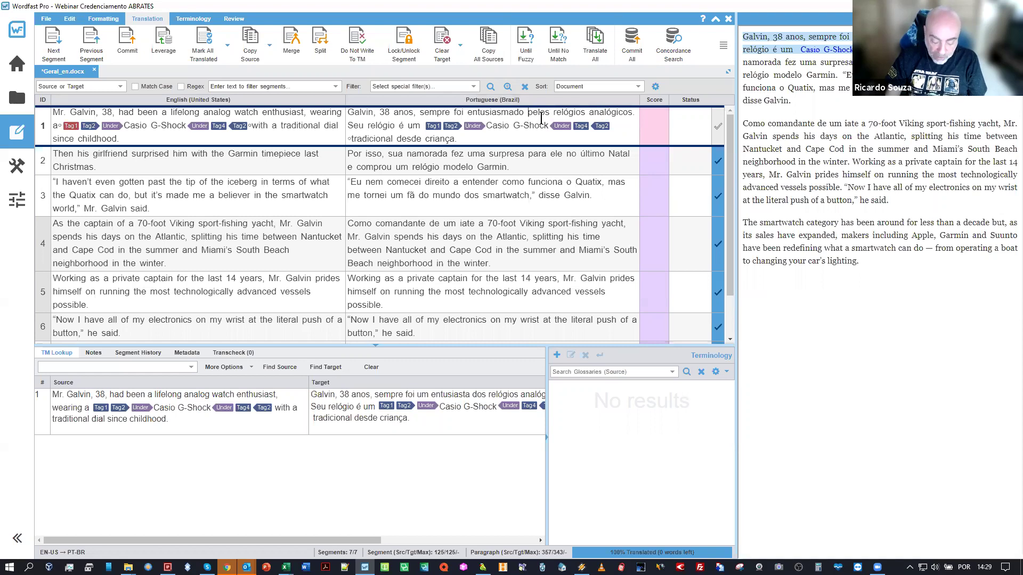
key("alt+Down")
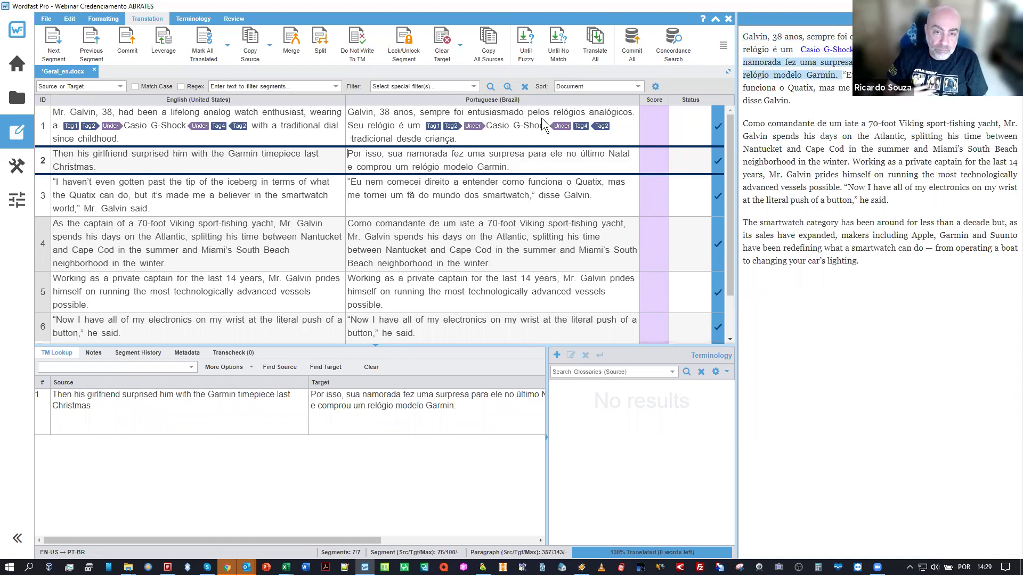
Return to segment 1 and check its translation memory entry against the edited target
left_click(393, 114)
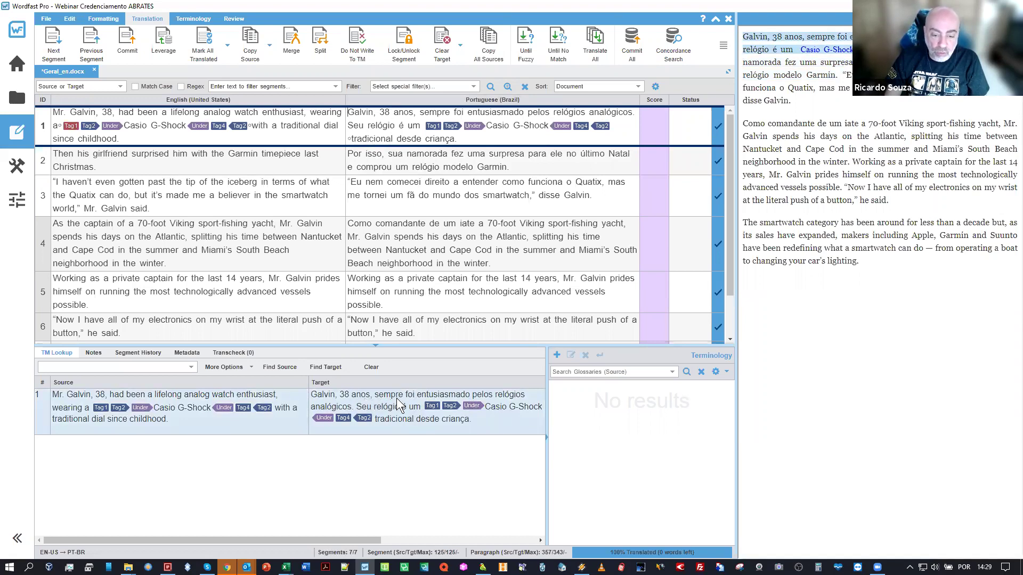
left_click(492, 133)
scroll(493, 229, "down", 1)
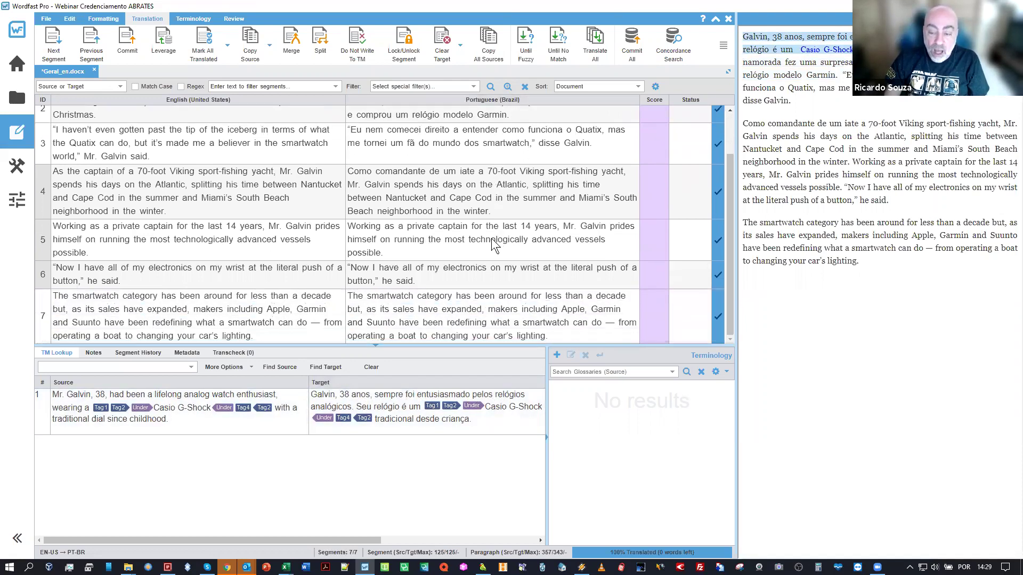
From segment 7, run Commit All on the document and accept the end-of-document prompt
left_click_drag(489, 324, 489, 310)
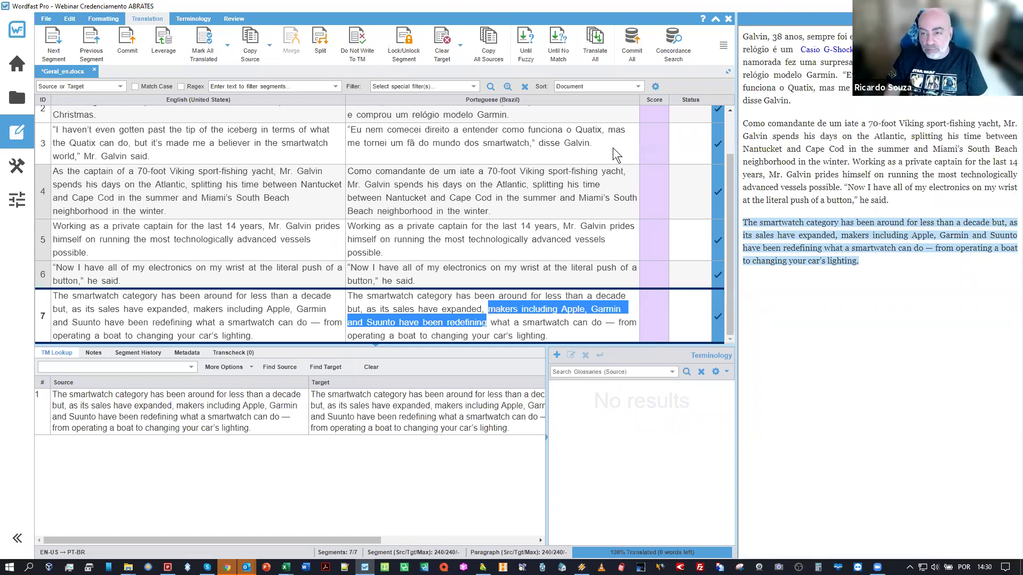
left_click(629, 65)
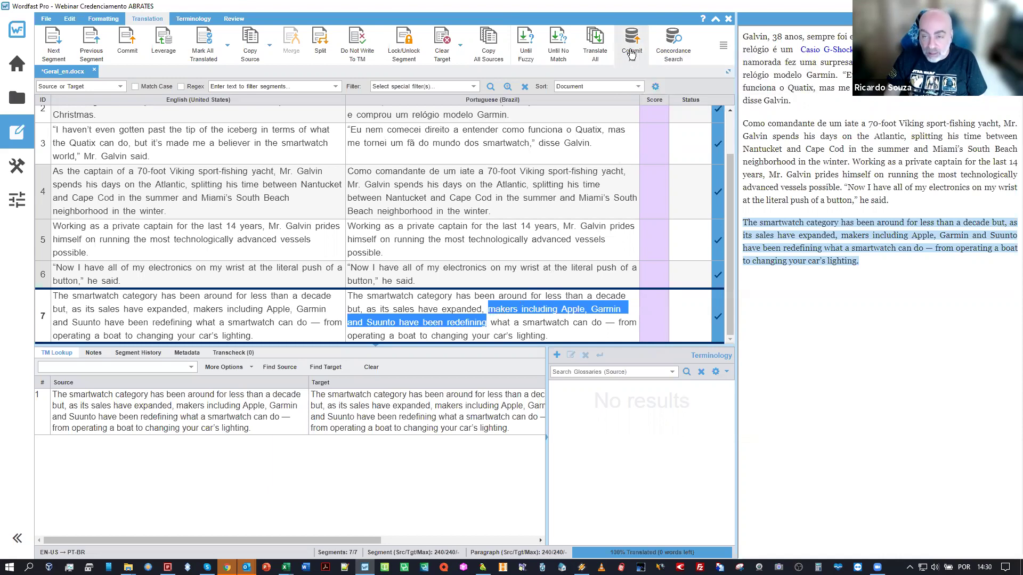
left_click(631, 54)
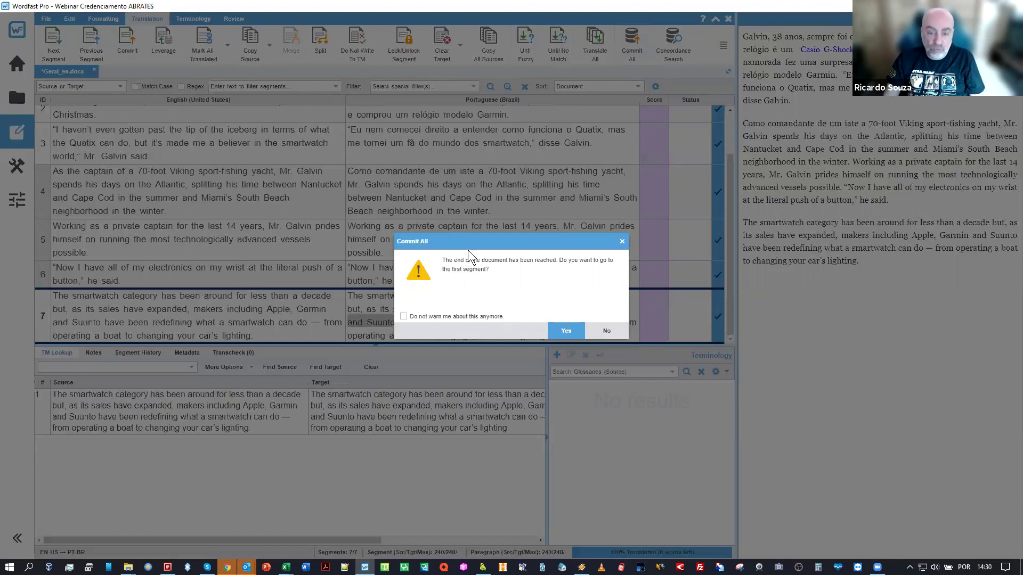
left_click(566, 338)
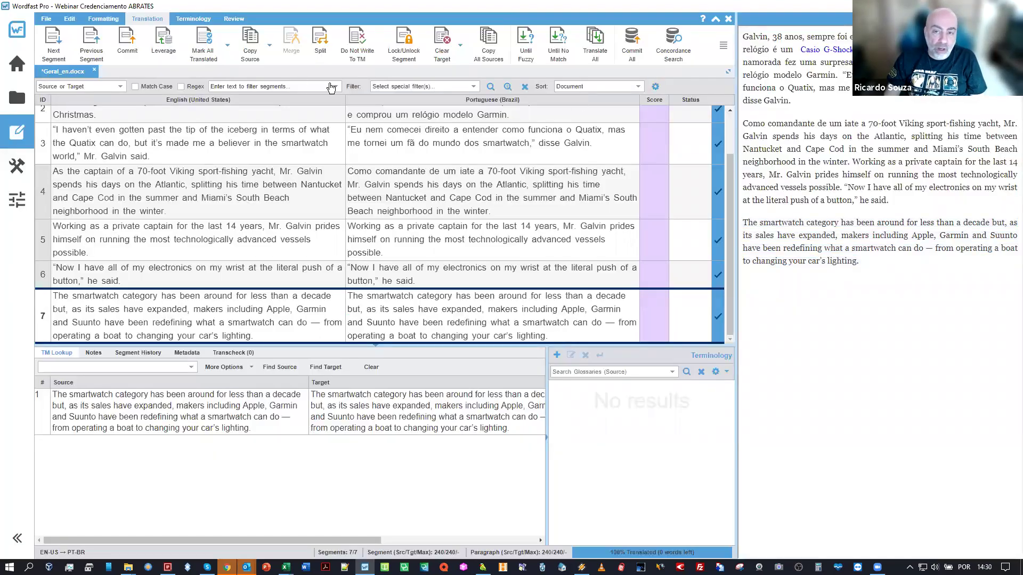
Close Geral_en.docx with its changes saved, and reopen it from the project files
left_click(95, 72)
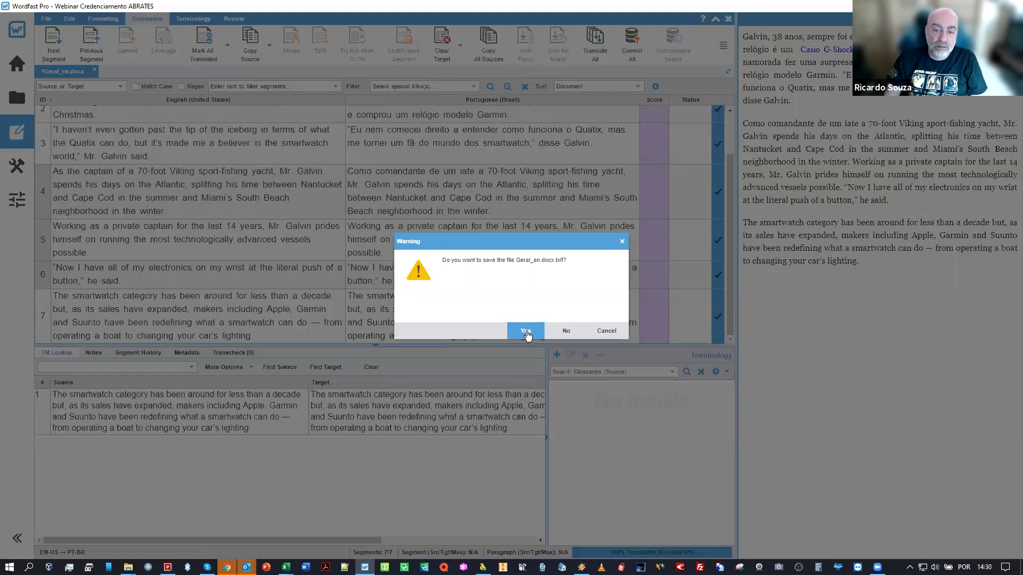
key("Return")
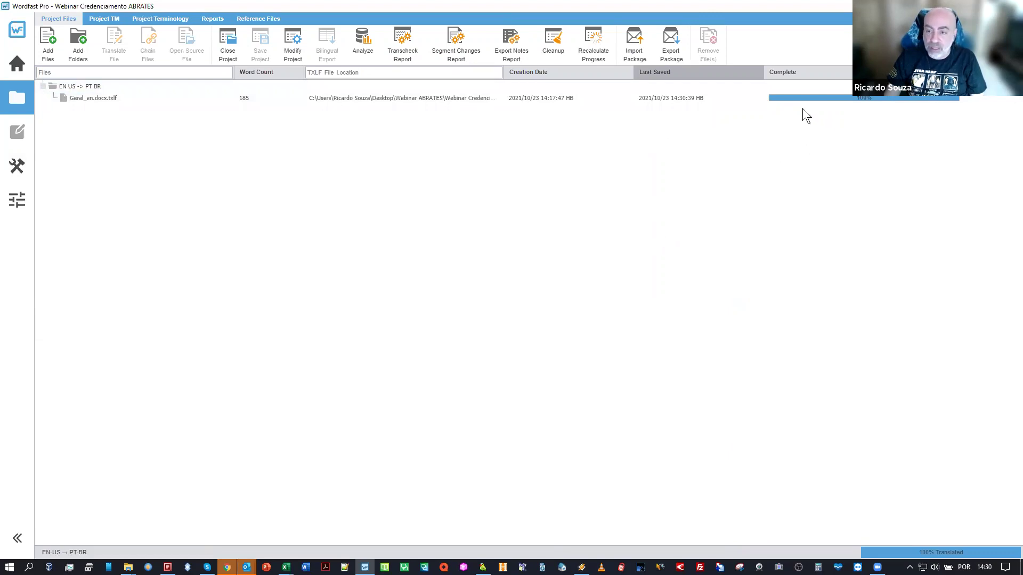
mouse_move(959, 102)
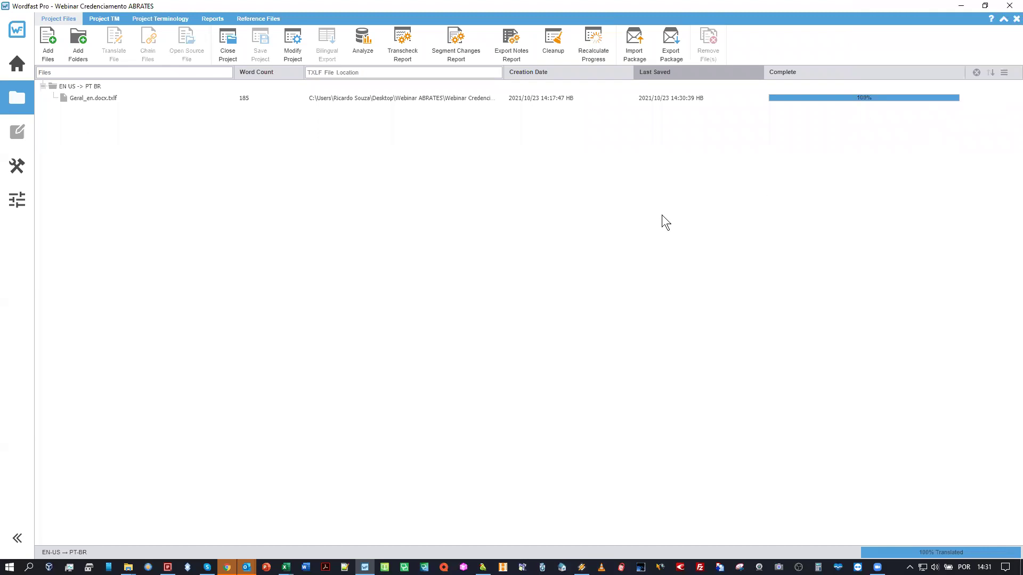
left_click(446, 100)
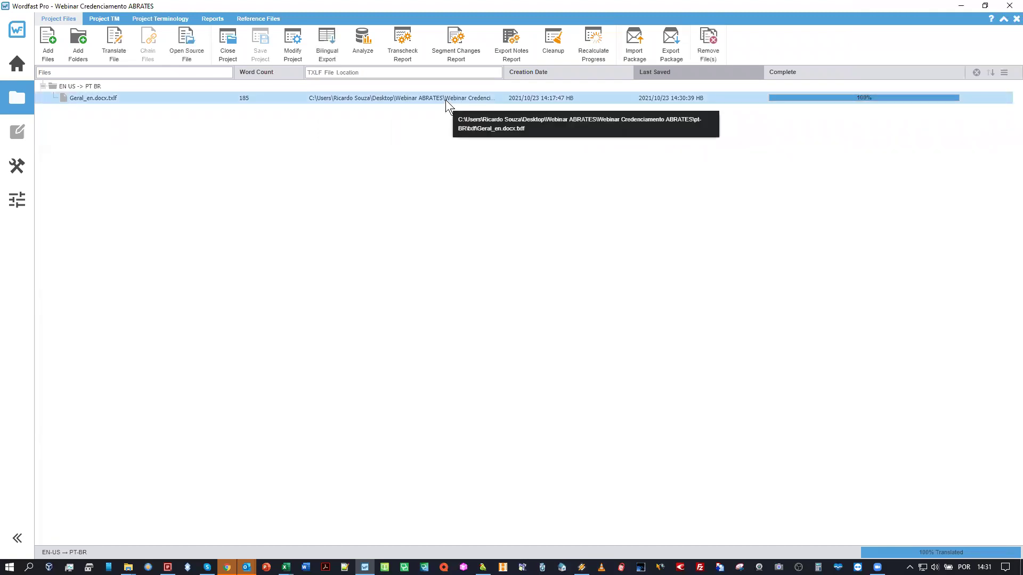
double_click(445, 100)
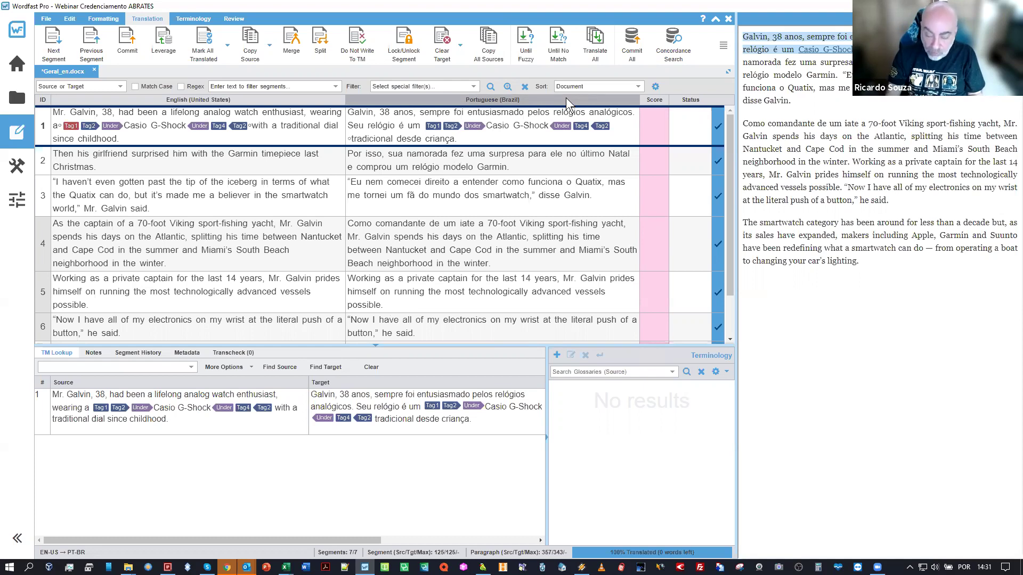
Clear the whole Portuguese target of segment 2
left_click(521, 167)
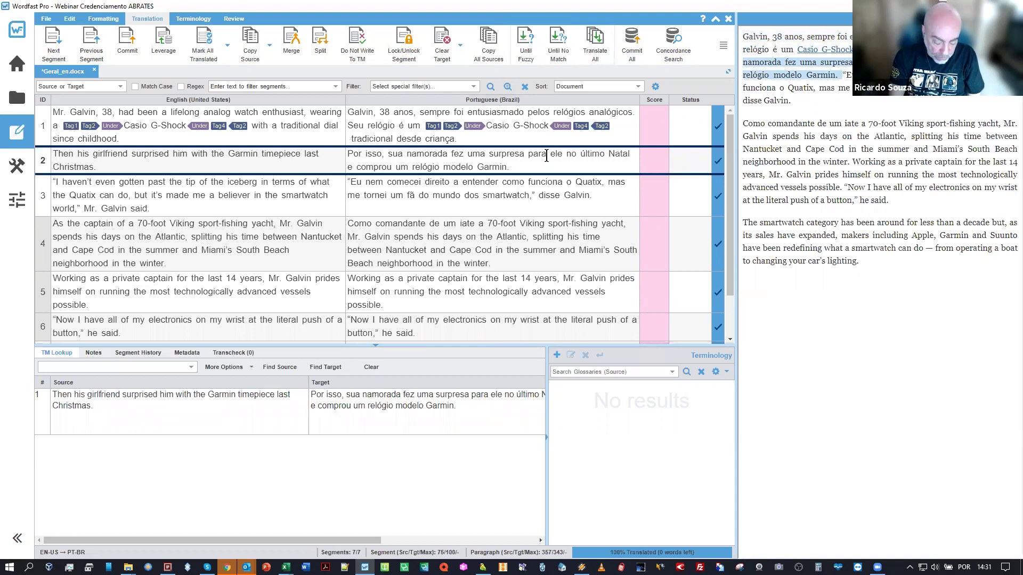
key("shift+Home")
key("shift+Up")
key("Delete")
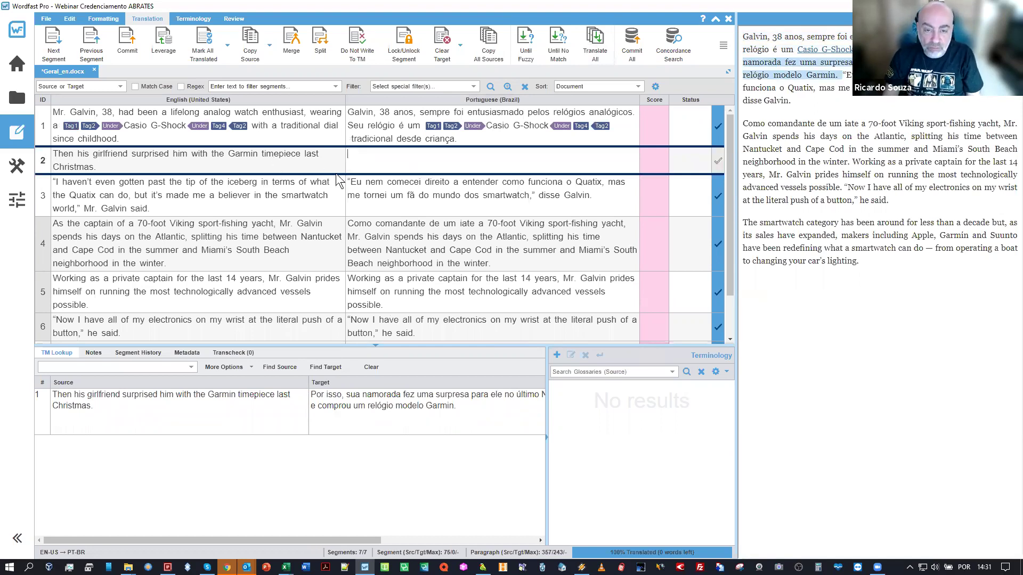
Recommit segment 1 with its wording kept, advance to segment 2 and fill its empty target from the translation memory match
left_click(484, 139)
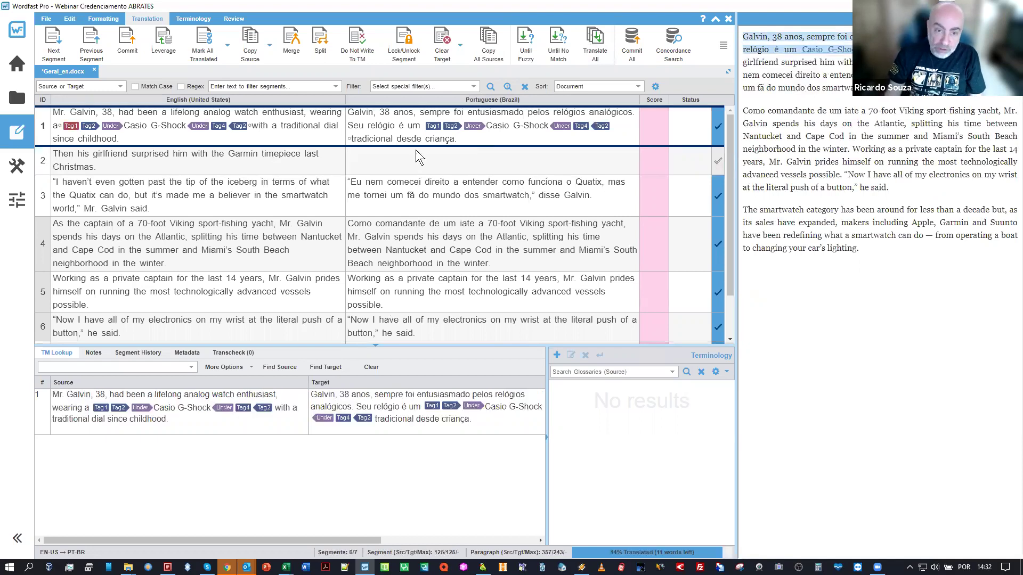
left_click(384, 126)
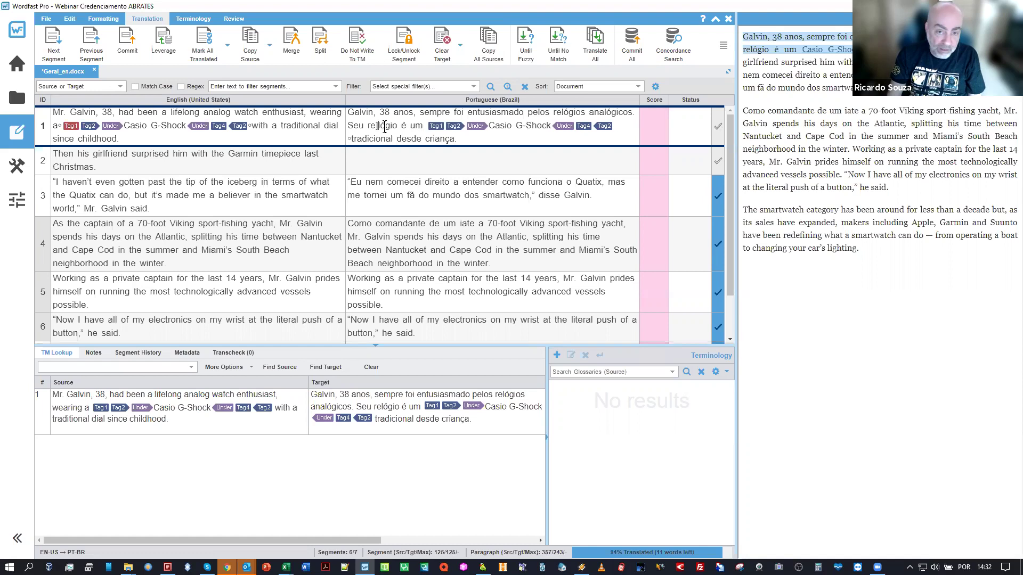
key("BackSpace")
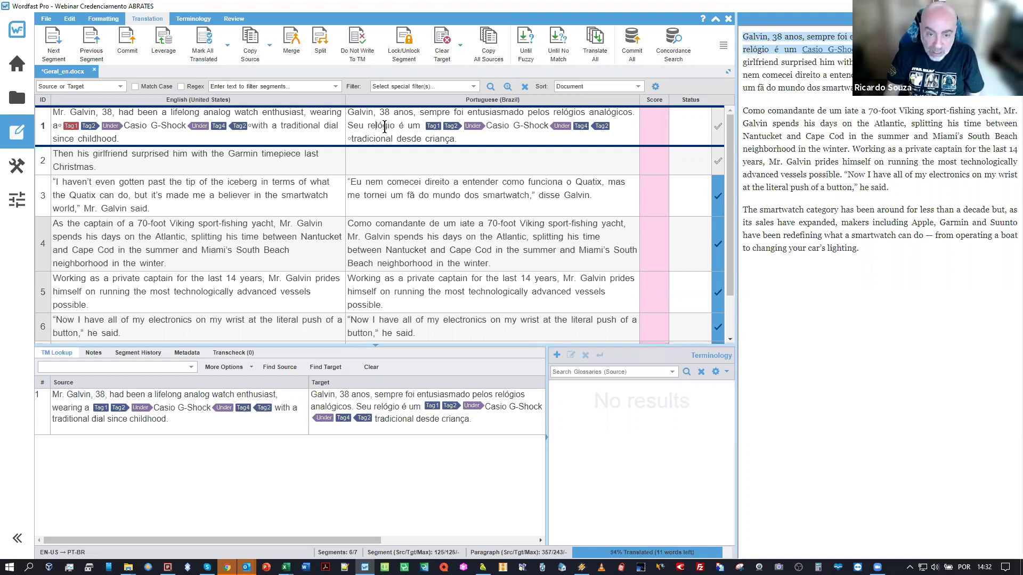
key("alt+Down")
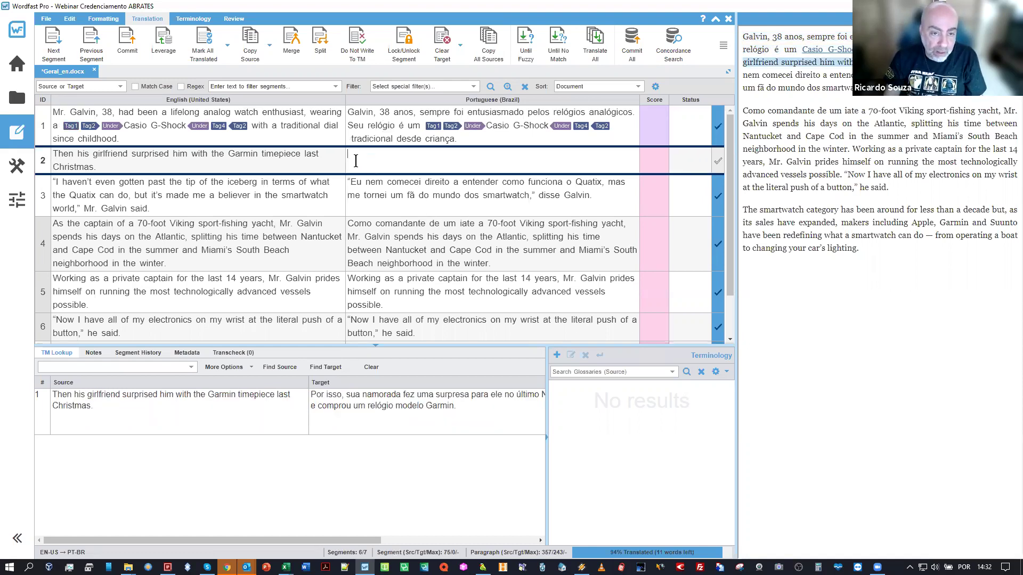
double_click(33, 401)
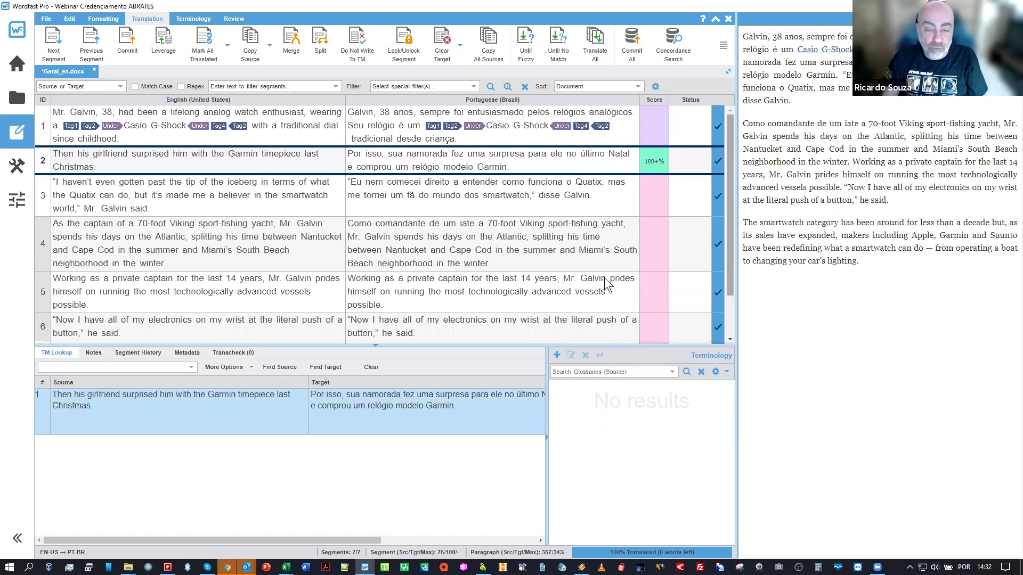
Replace "namorada" with "esposa" in segment 2's target and commit it by advancing to segment 3
double_click(425, 154)
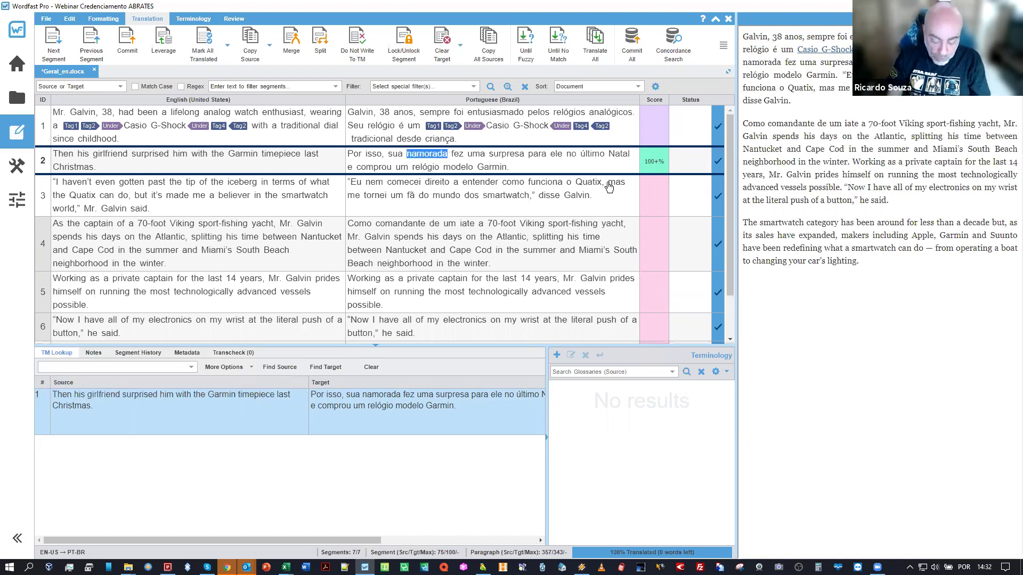
type("esposa")
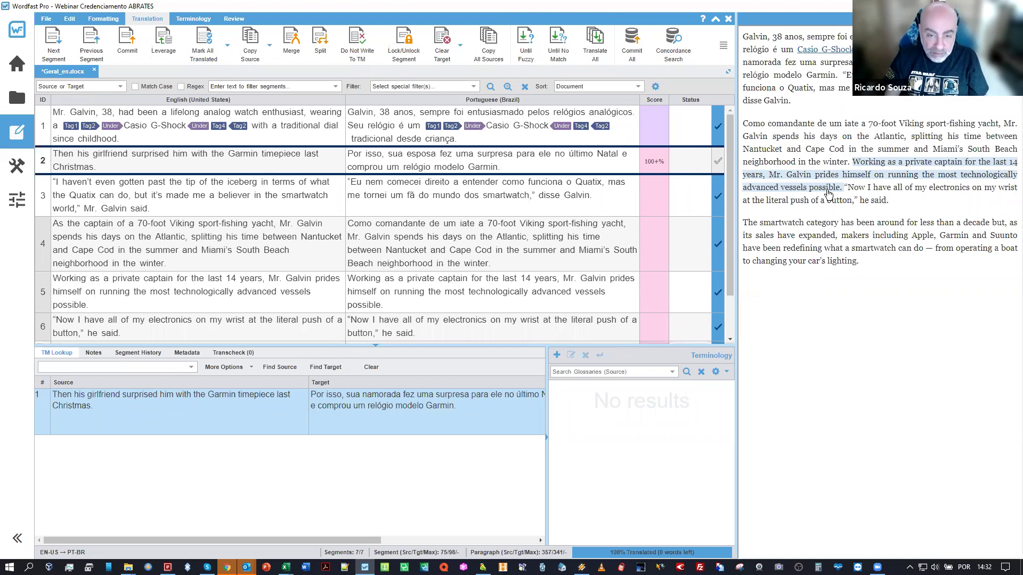
key("alt+Down")
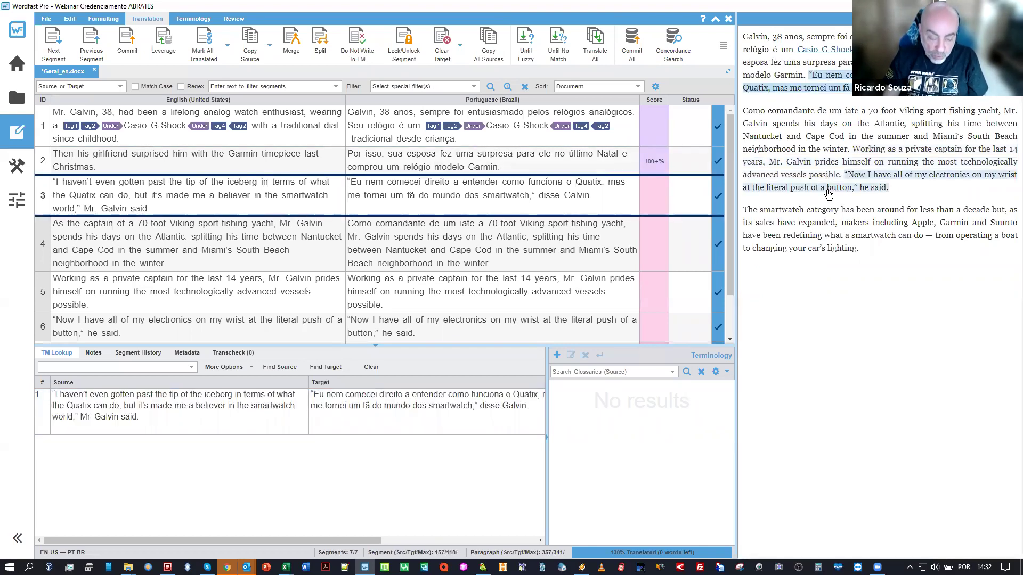
Return to segment 2, close Geral_en.docx with its changes saved, and reopen it from the project files
left_click(469, 169)
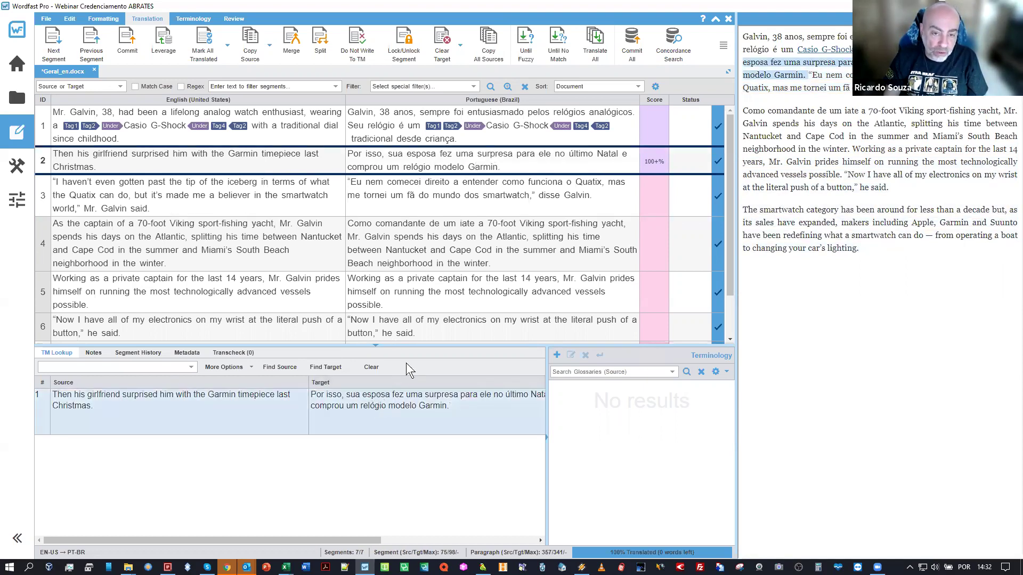
left_click(517, 167)
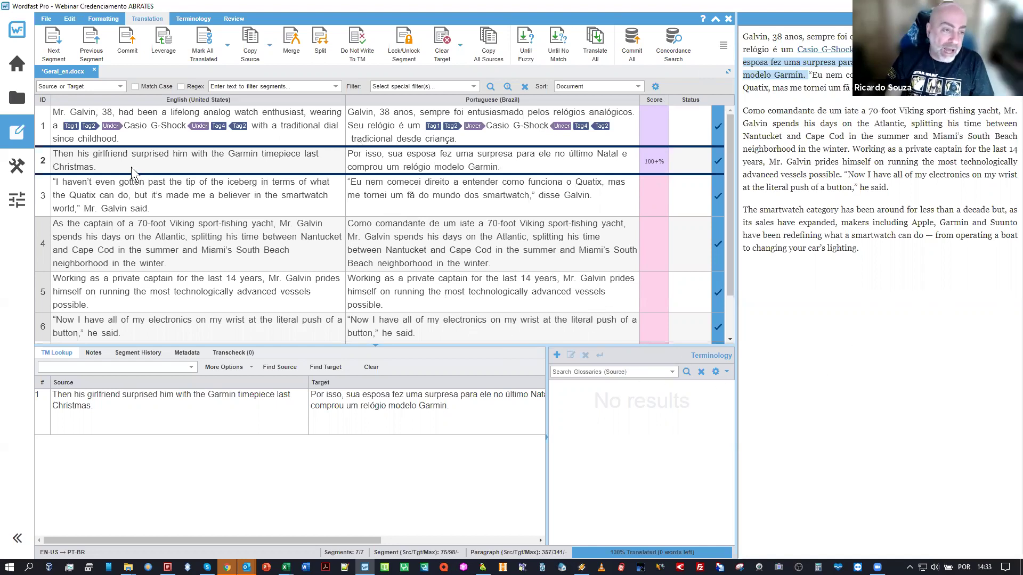
left_click(94, 70)
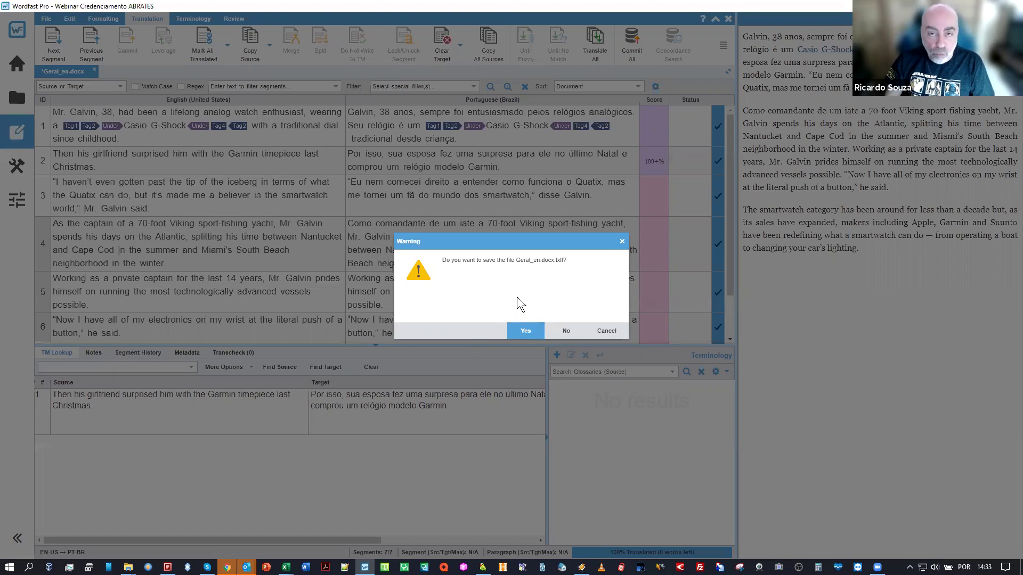
left_click(526, 330)
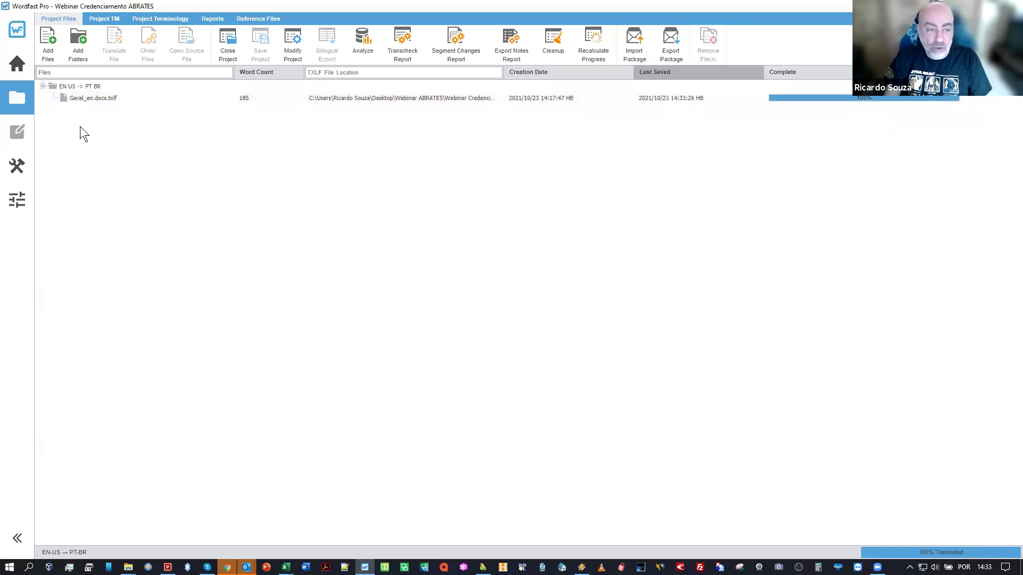
left_click(105, 101)
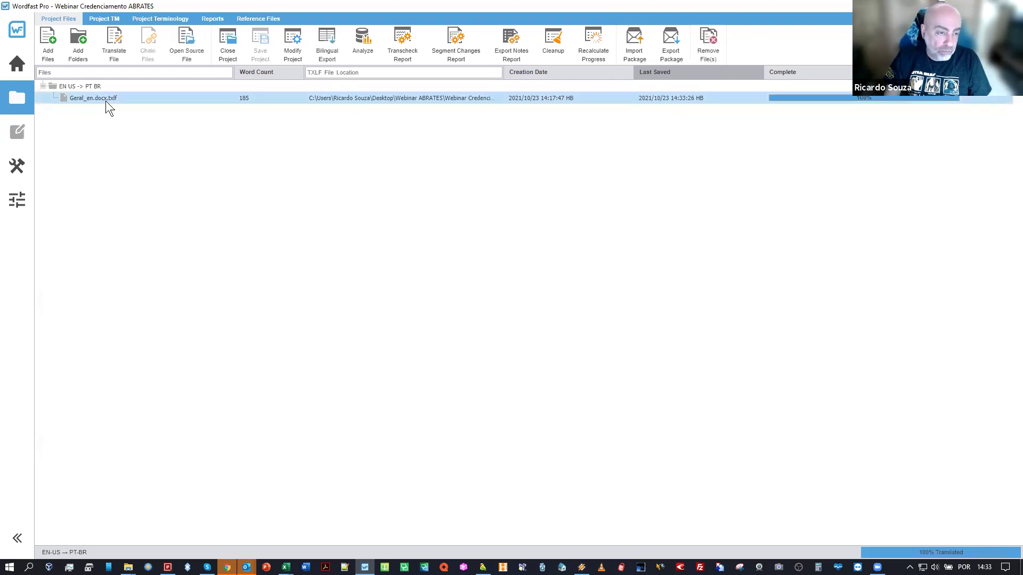
double_click(105, 100)
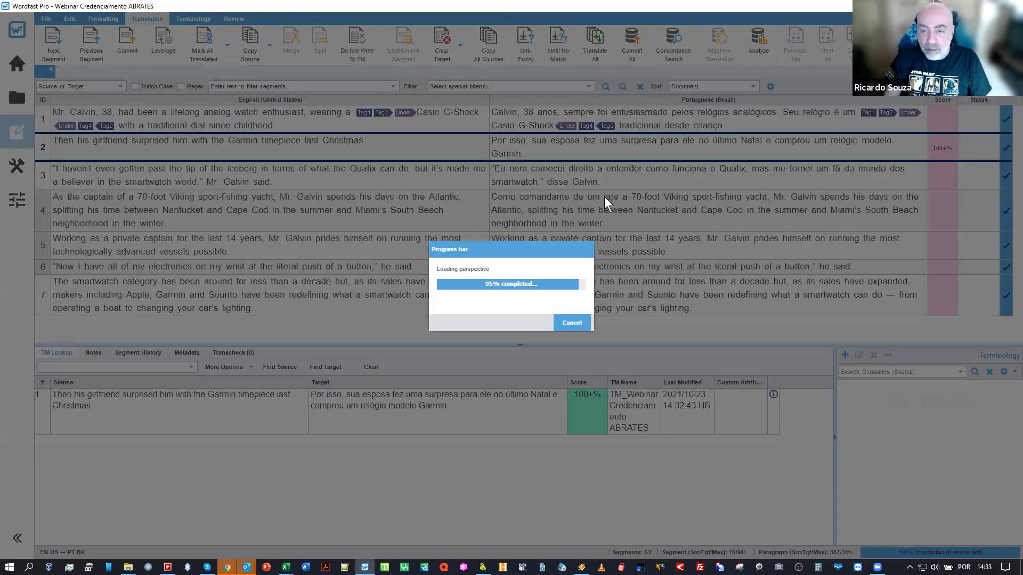
scroll(629, 213, "down", 1)
scroll(629, 221, "up", 1)
scroll(628, 224, "down", 1)
scroll(631, 234, "up", 1)
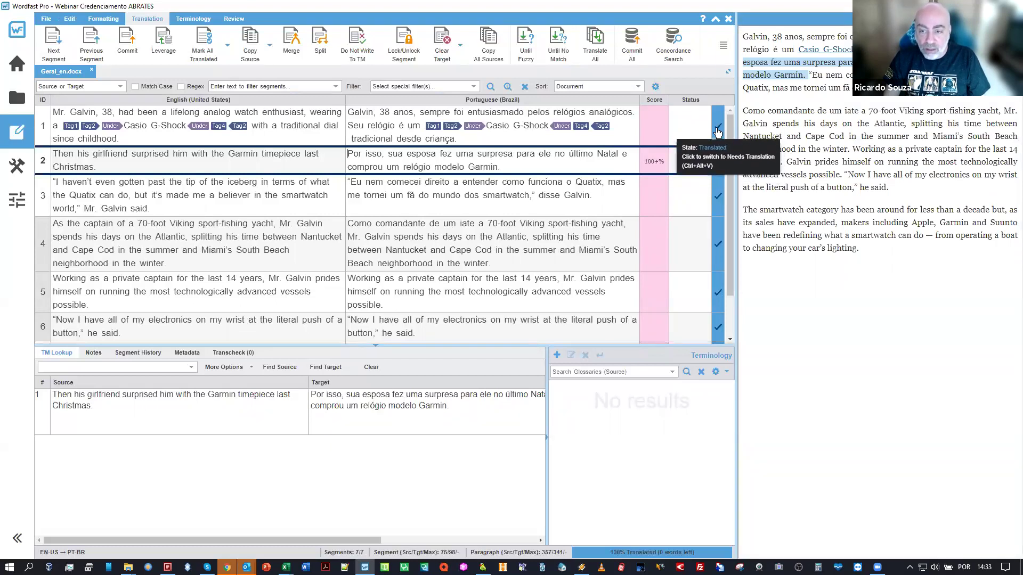
Clear segment 2's target, refill it from the translation memory match, and commit it by advancing to segment 3
left_click_drag(544, 169, 272, 159)
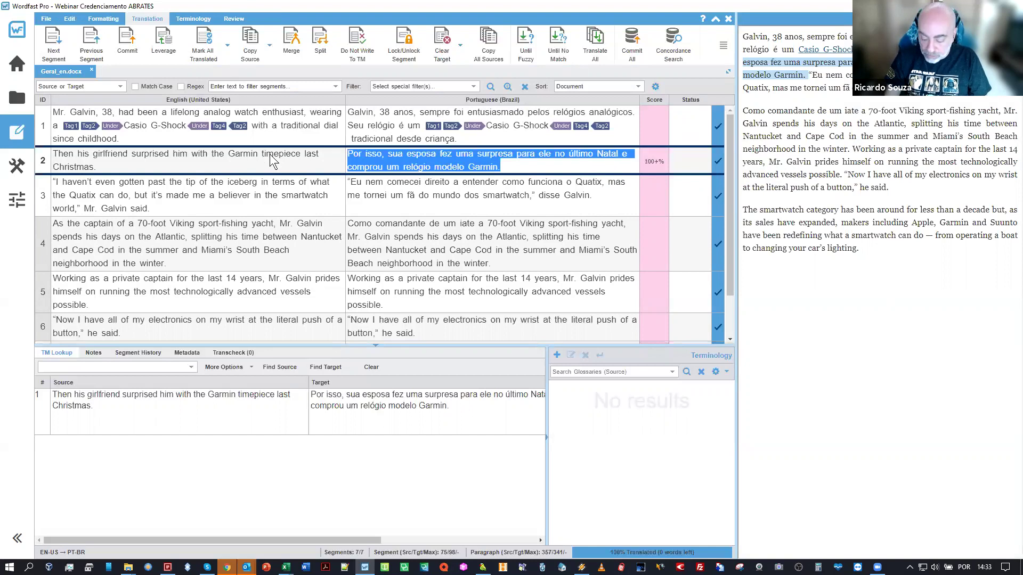
key("Delete")
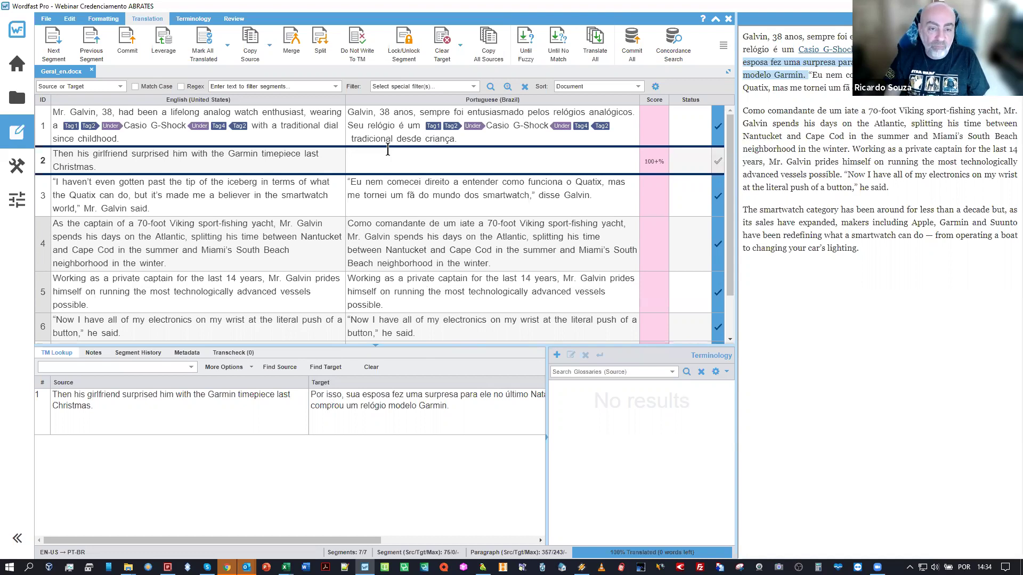
double_click(43, 415)
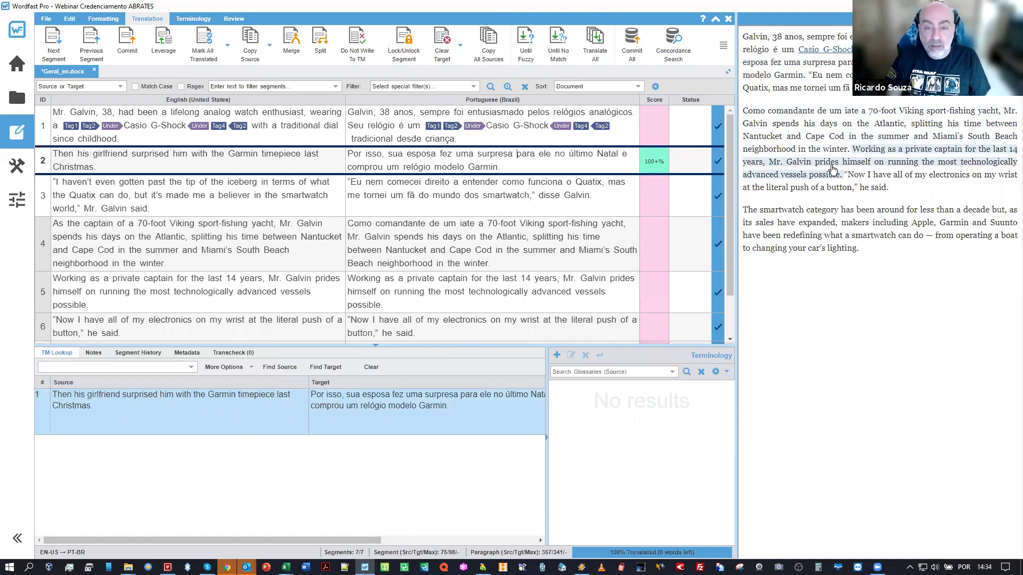
left_click(448, 167)
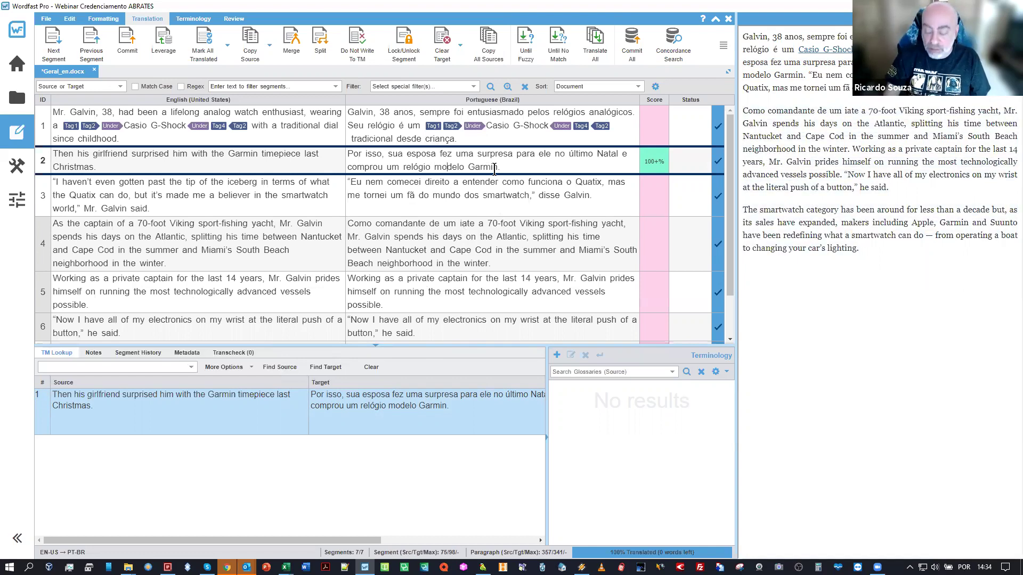
key("alt+Down")
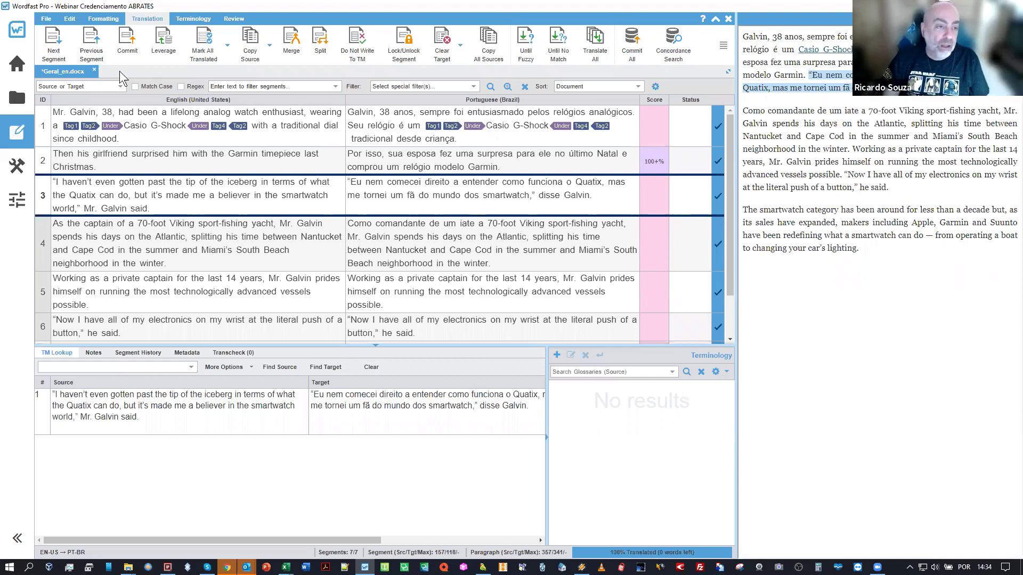
Close Geral_en.docx with its changes saved and select its TXLF file in the project files
left_click(95, 72)
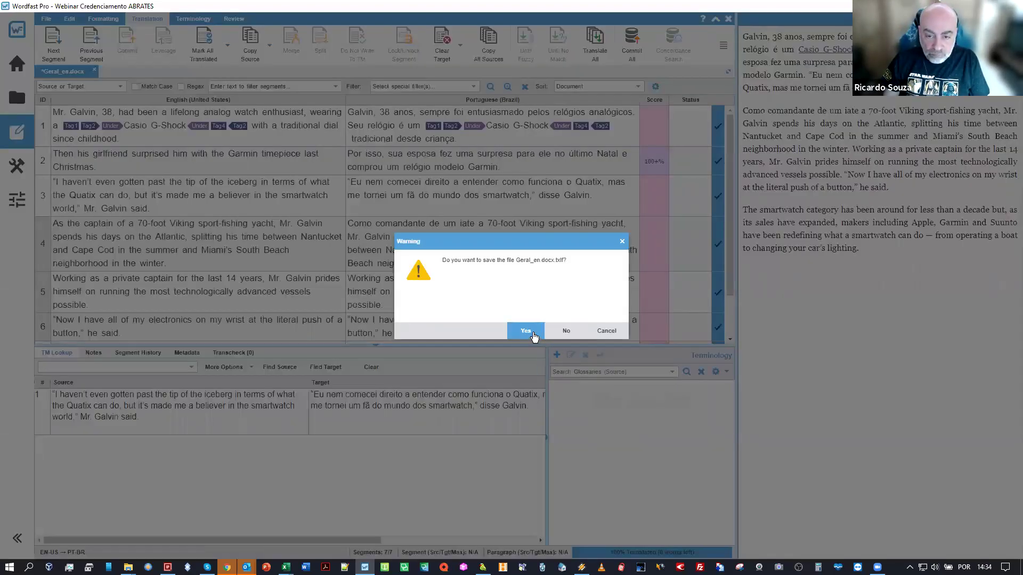
left_click(532, 332)
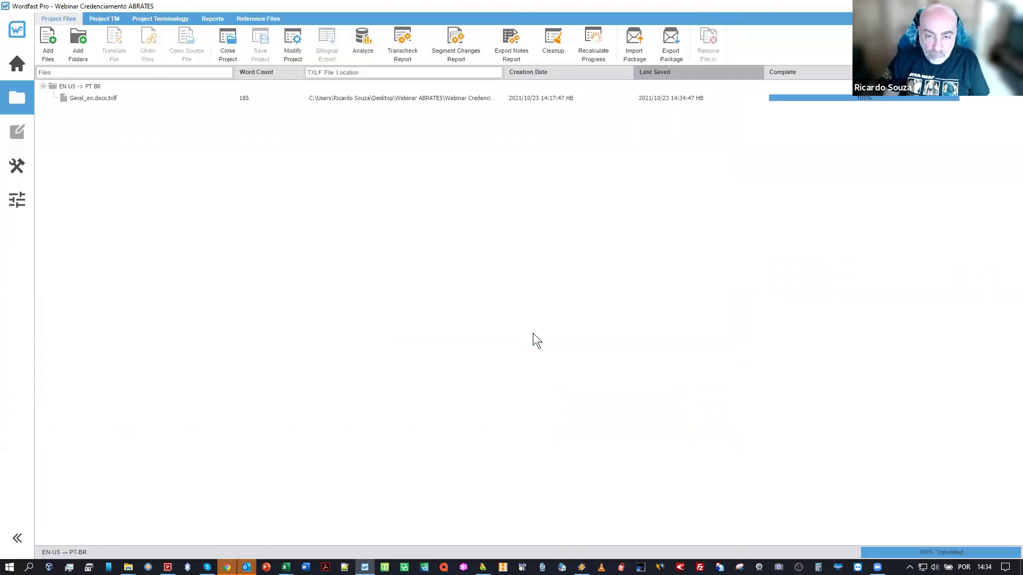
left_click(351, 96)
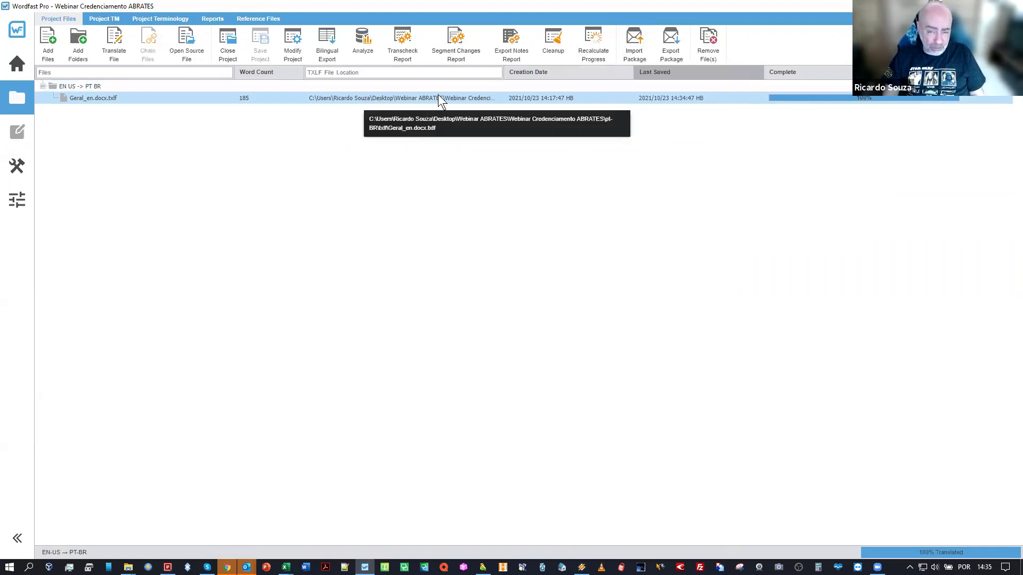
Start a package export of the entire project and set the package naming convention to Custom Name
left_click(671, 54)
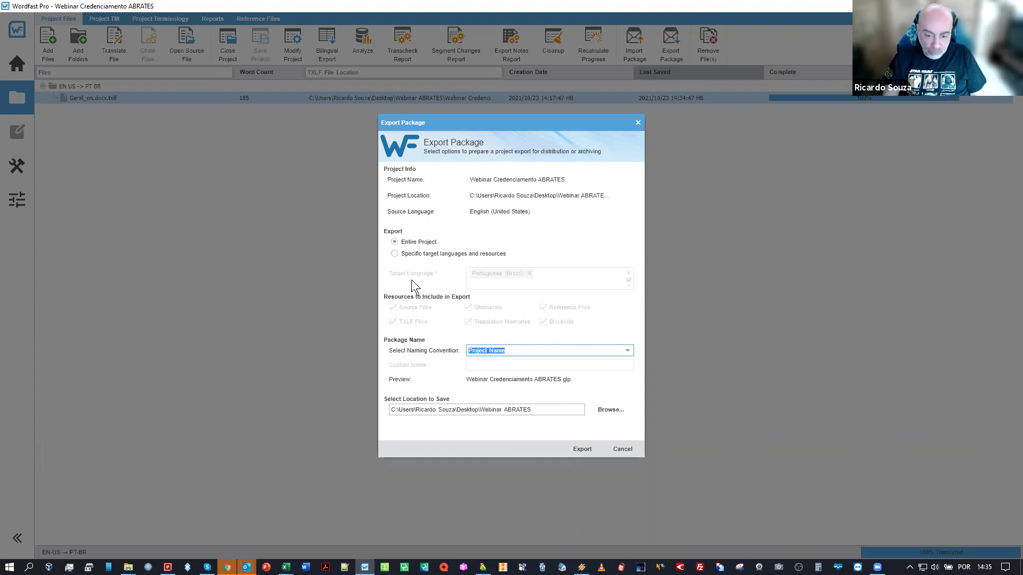
left_click(506, 350)
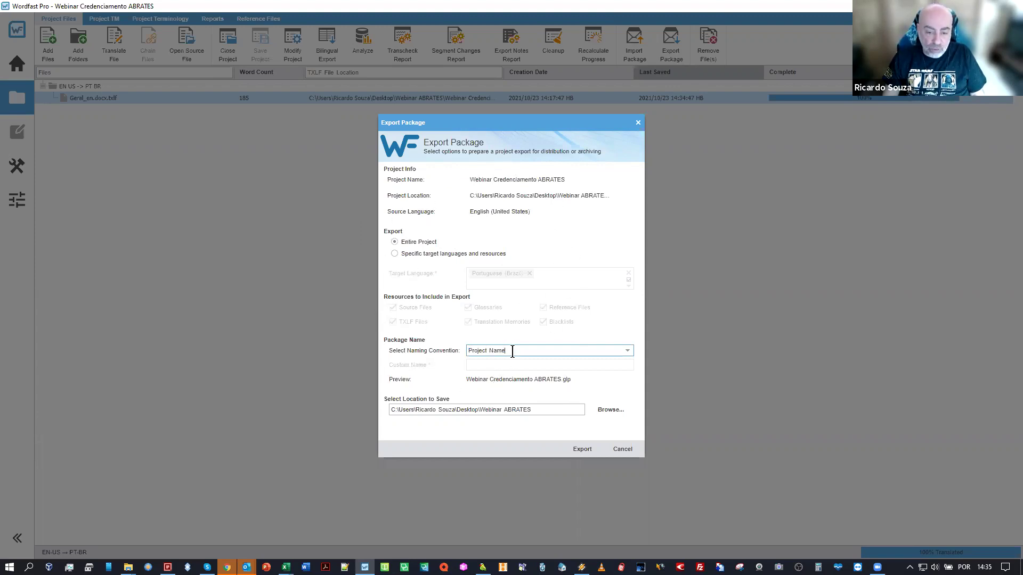
left_click(628, 353)
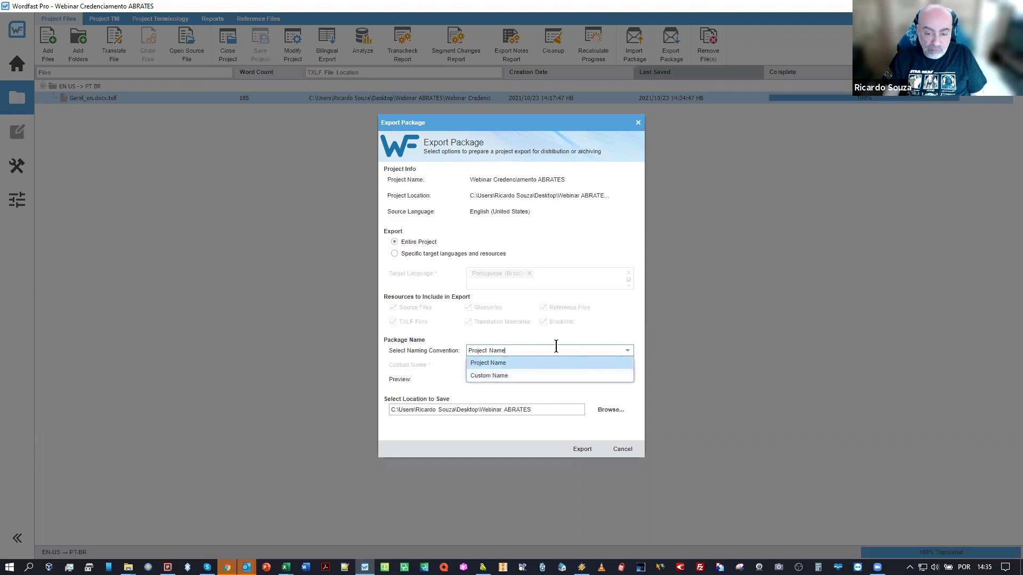
left_click(619, 307)
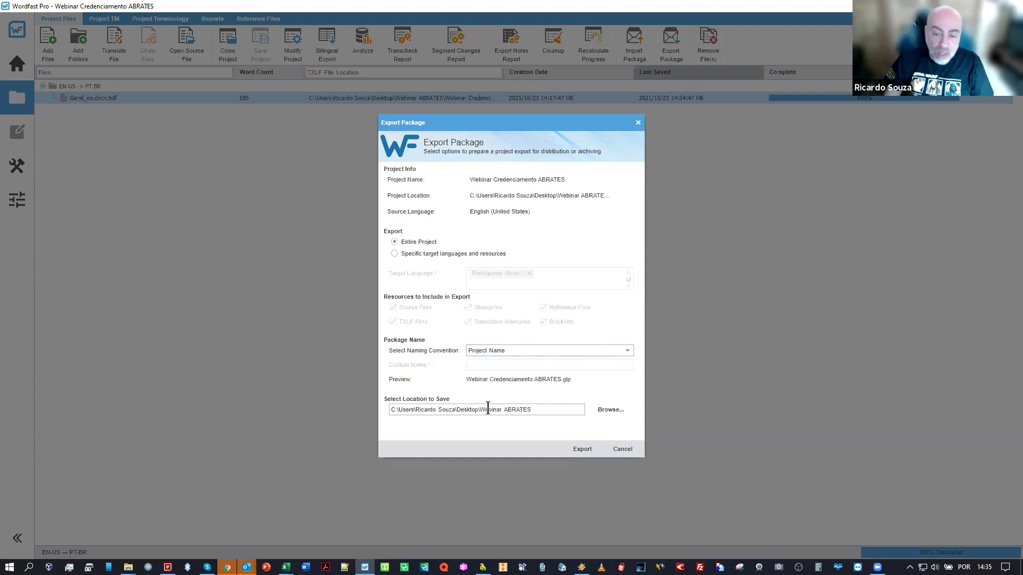
left_click(628, 352)
left_click(628, 354)
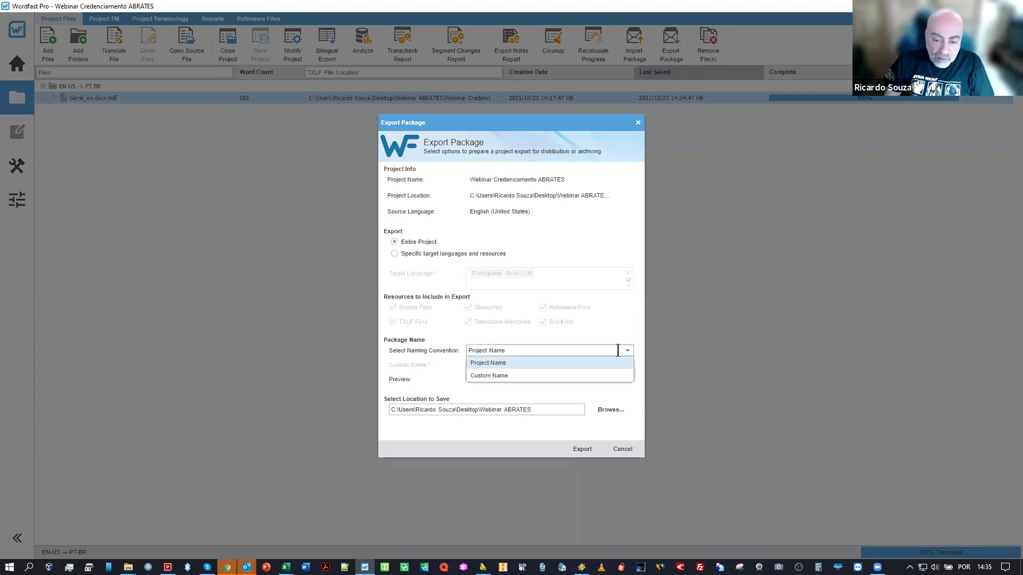
left_click(502, 378)
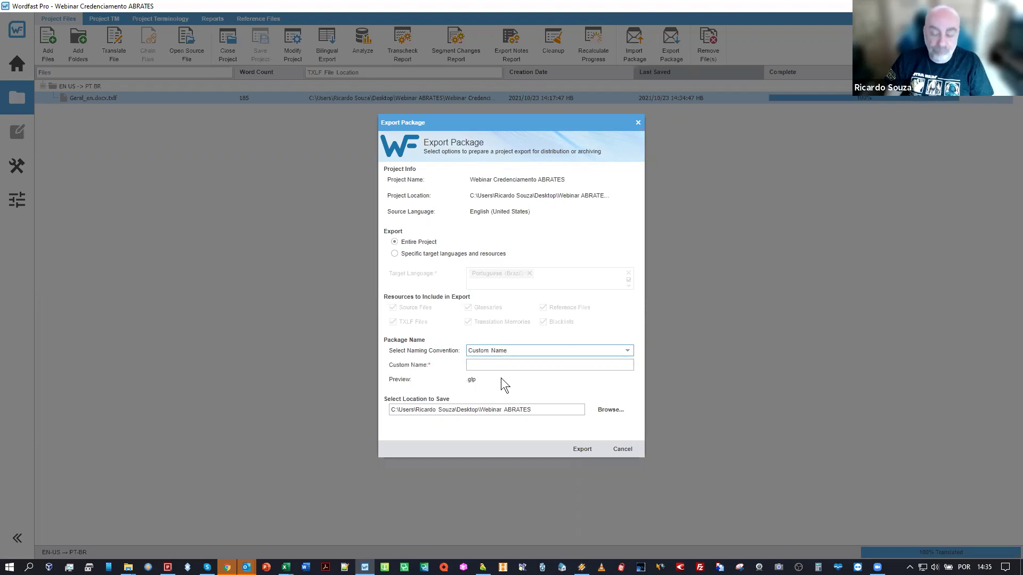
left_click(470, 364)
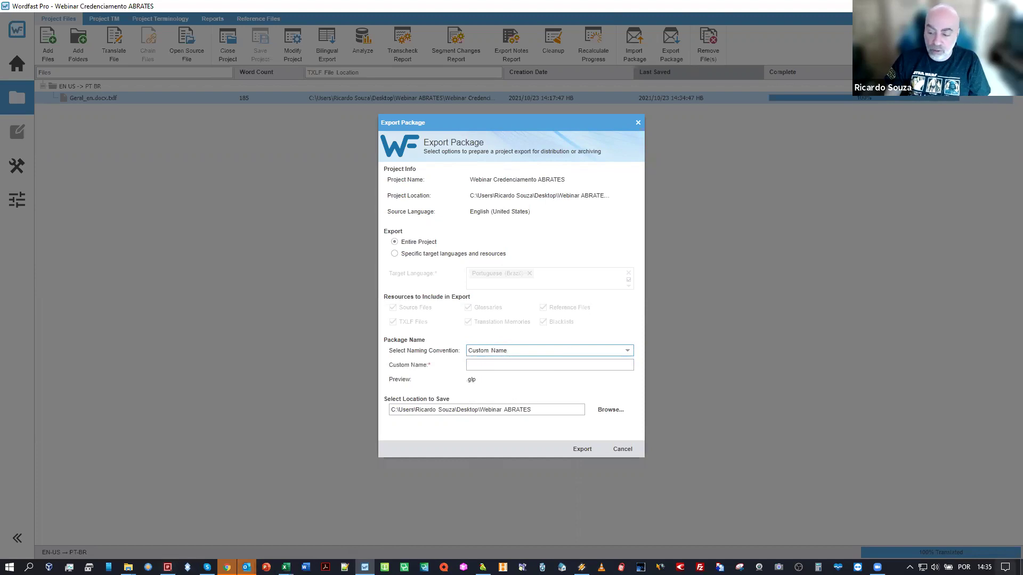
Switch to the desktop, open the Webinar ABRATES folder, and widen its name column to show the full file names
key("super+d")
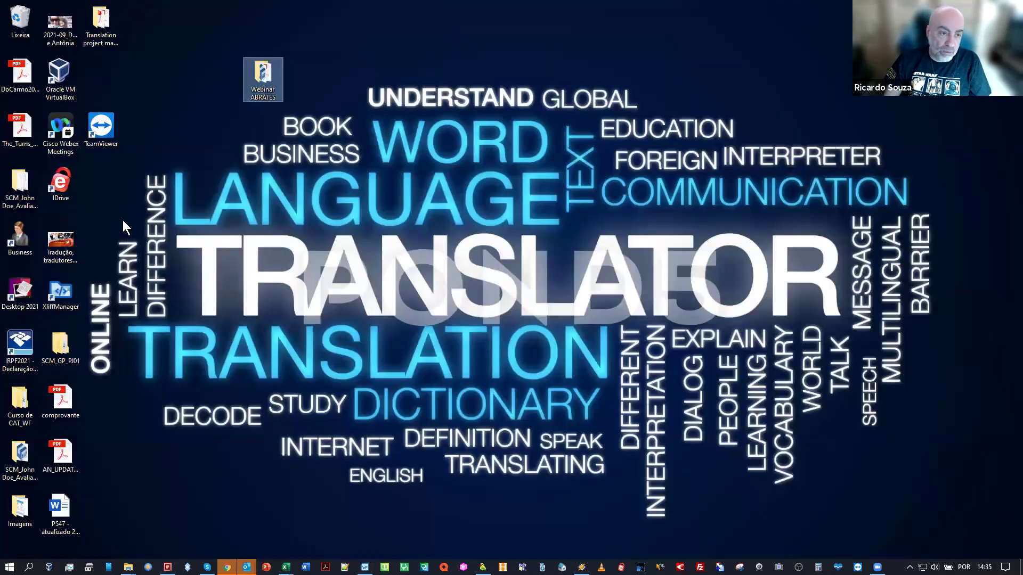
double_click(255, 81)
left_click_drag(375, 128, 489, 140)
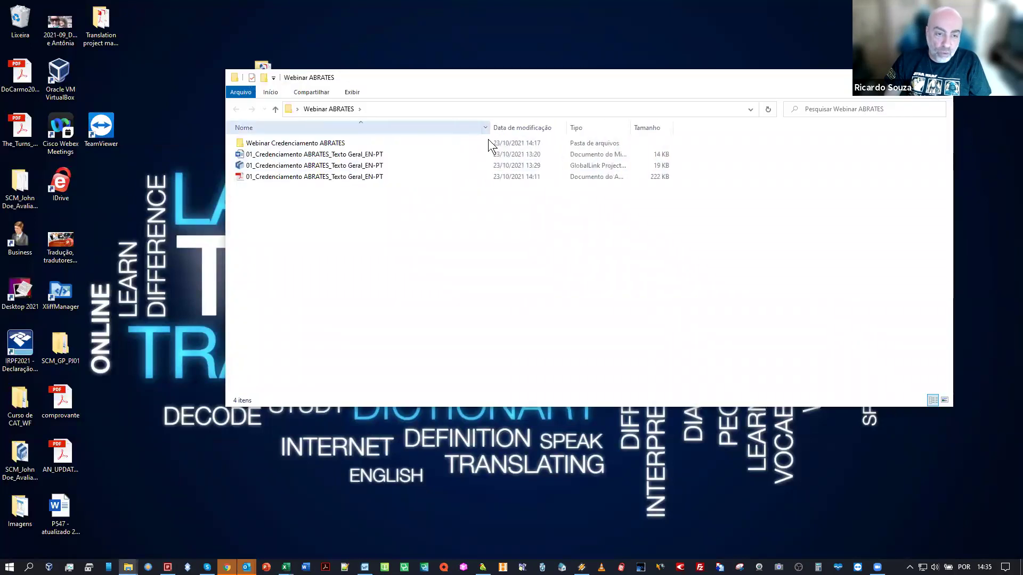
Copy the file name of the GlobalLink package 01_Credenciamento ABRATES_Texto Geral_EN-PT, leaving the file unrenamed
left_click(324, 170)
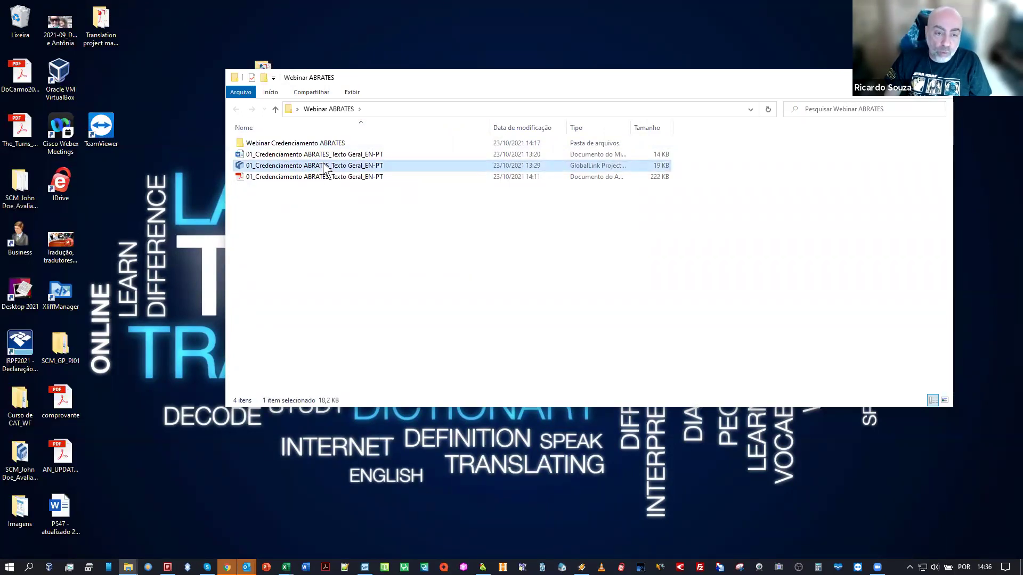
left_click(323, 166)
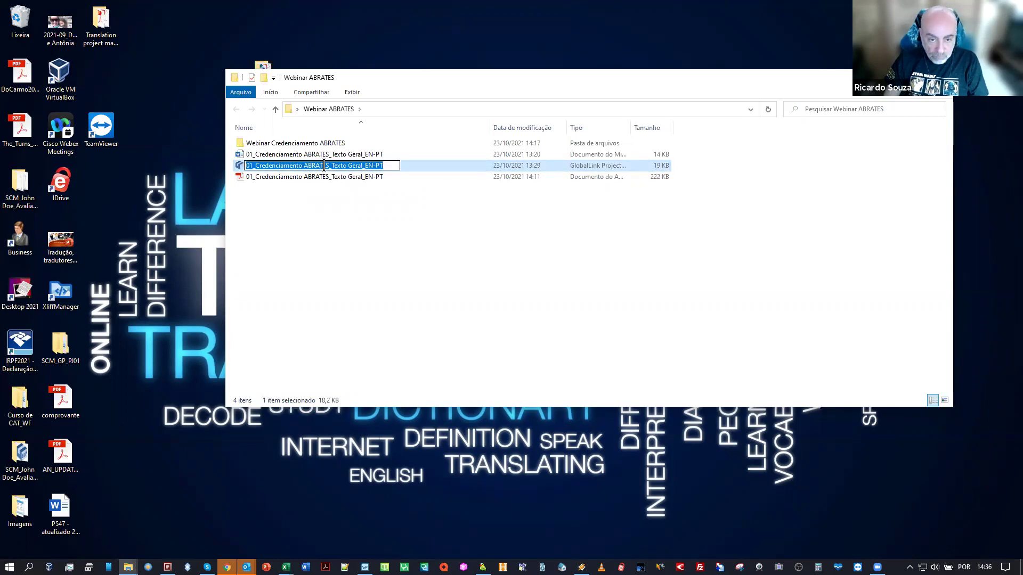
left_click(326, 203)
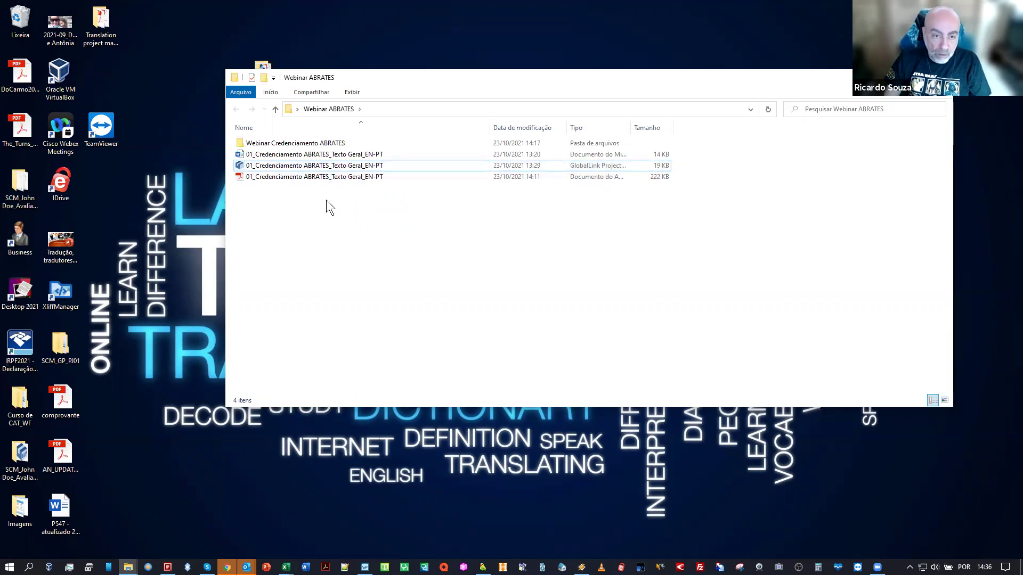
right_click(337, 169)
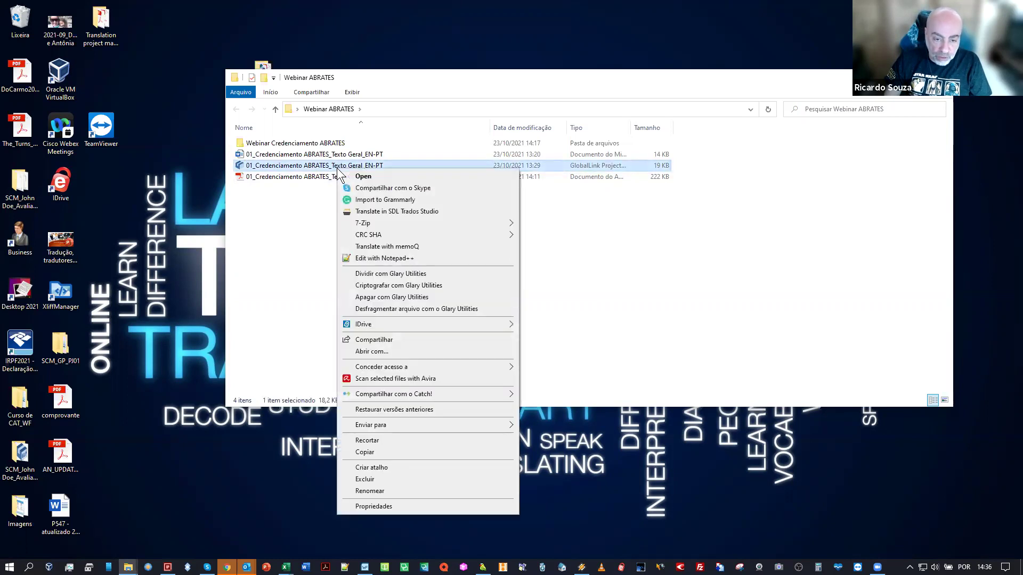
left_click(382, 451)
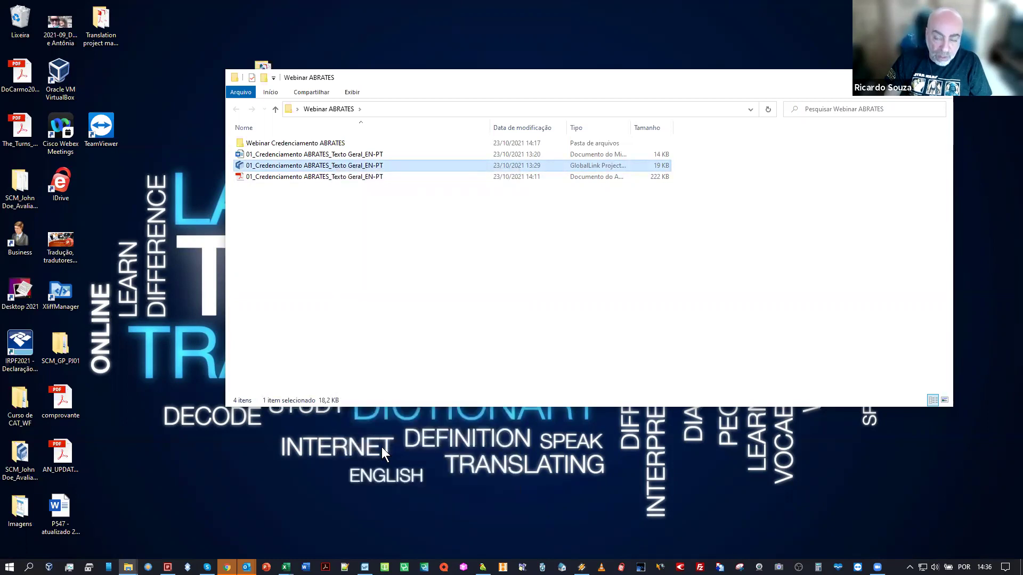
left_click(353, 167)
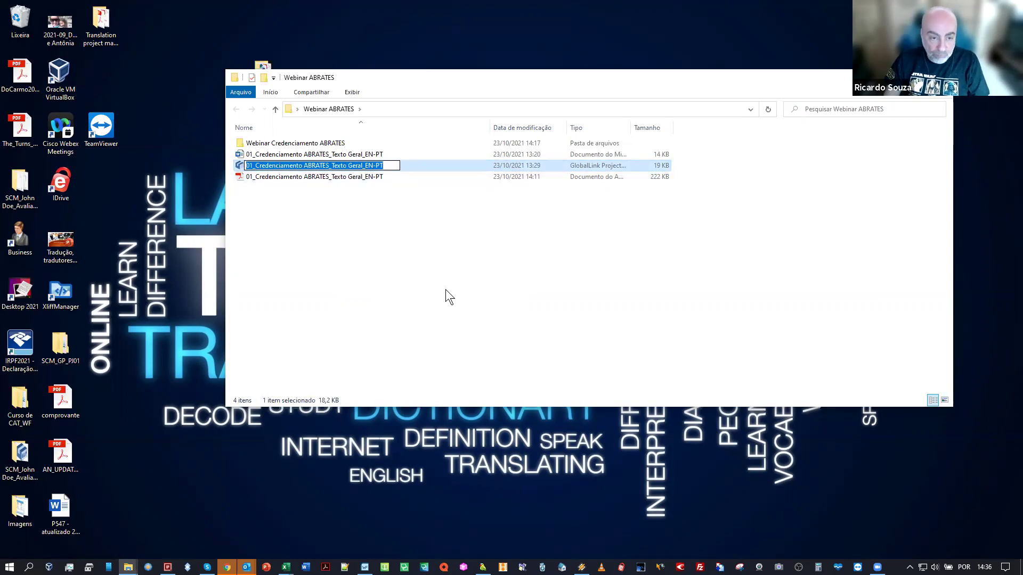
left_click(373, 274)
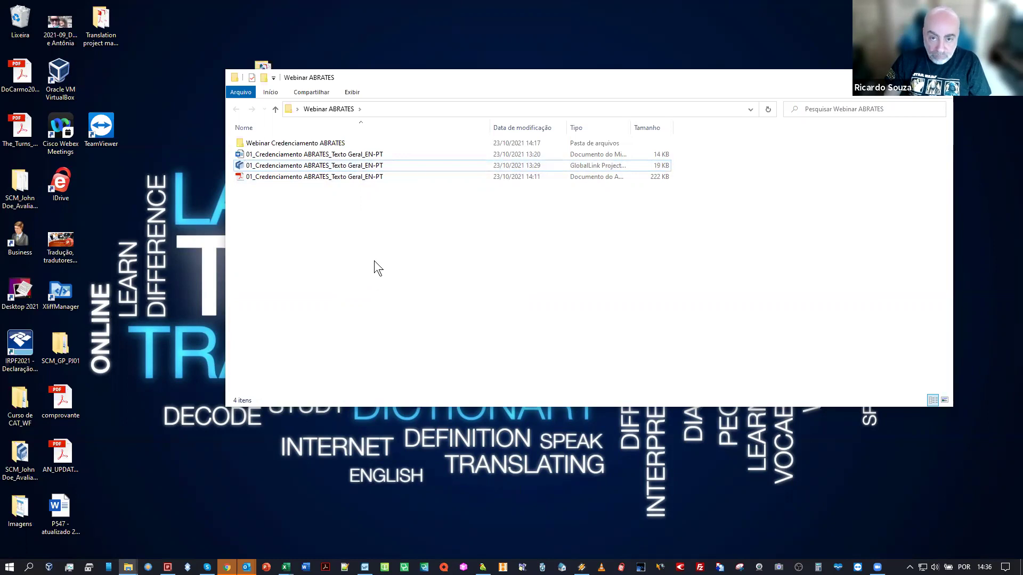
Switch back to Wordfast Pro and enter 01_Credenciamento ABRATES_Texto Geral_EN-PT_ as the package's custom name
left_click(365, 568)
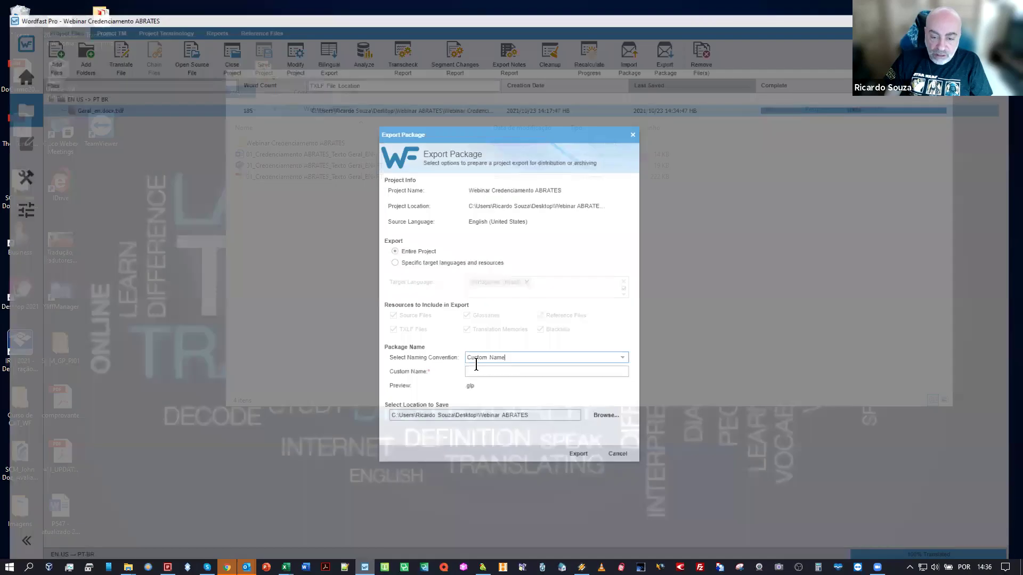
left_click(477, 365)
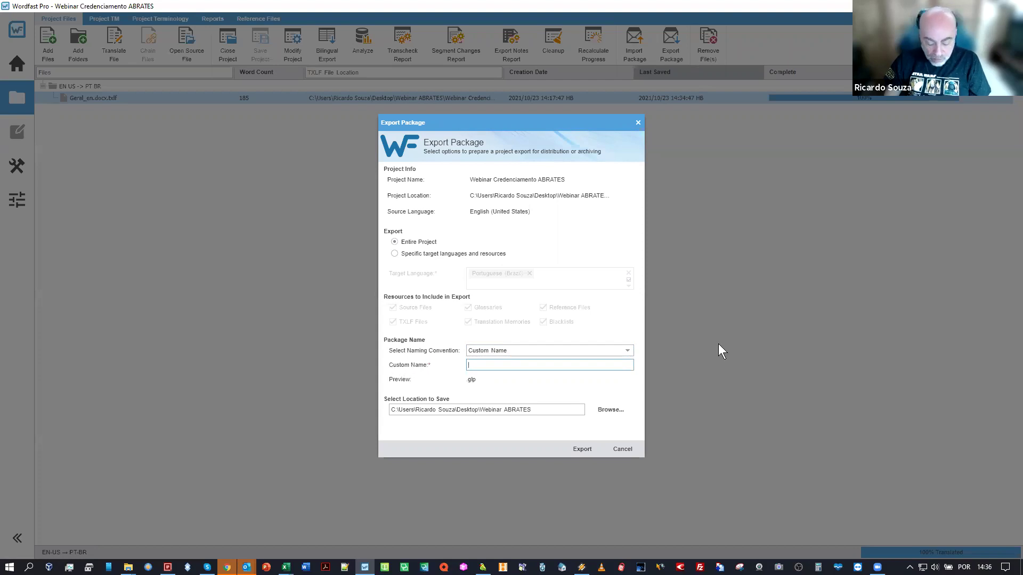
key("ctrl+v")
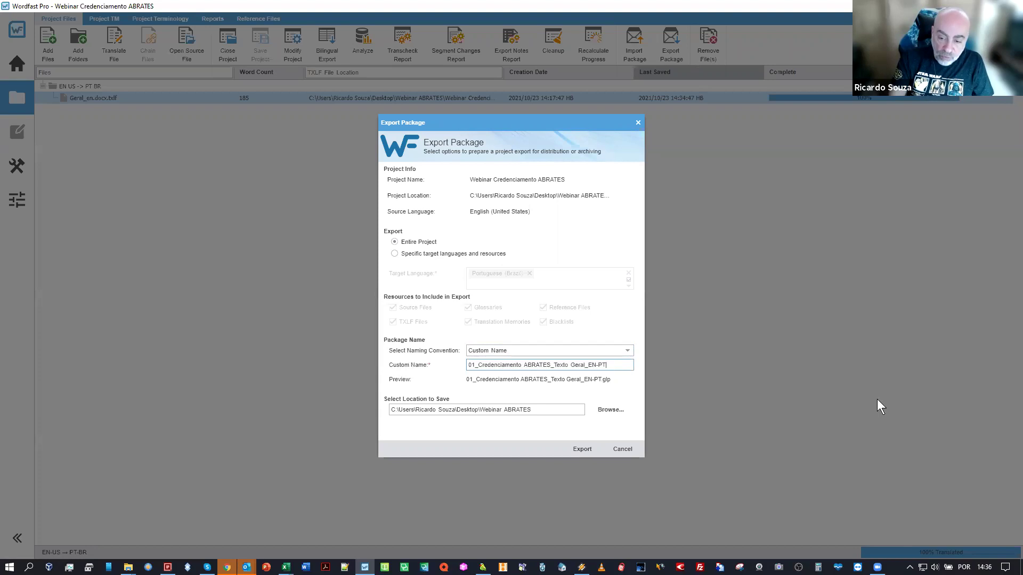
type("_")
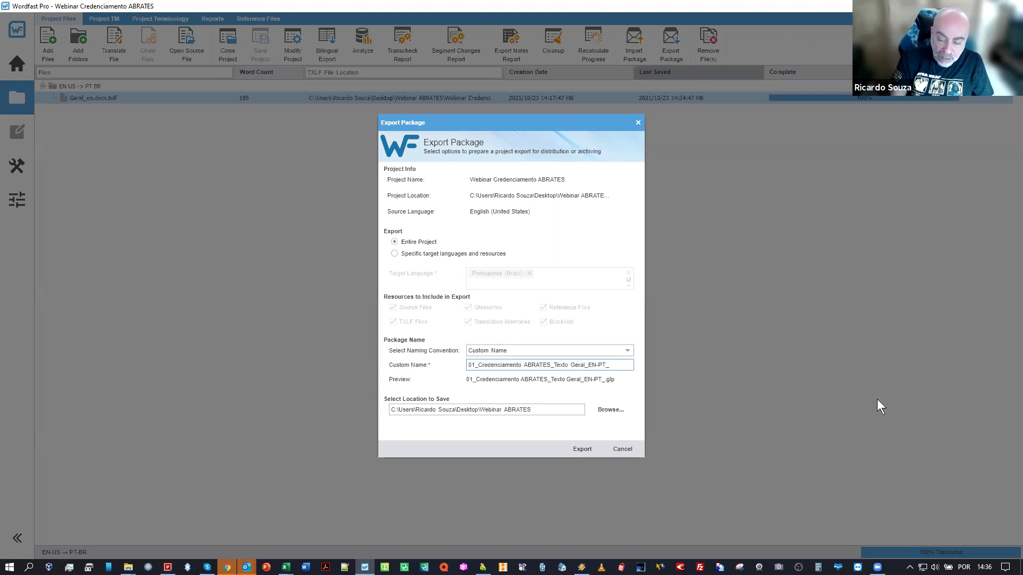
type("John")
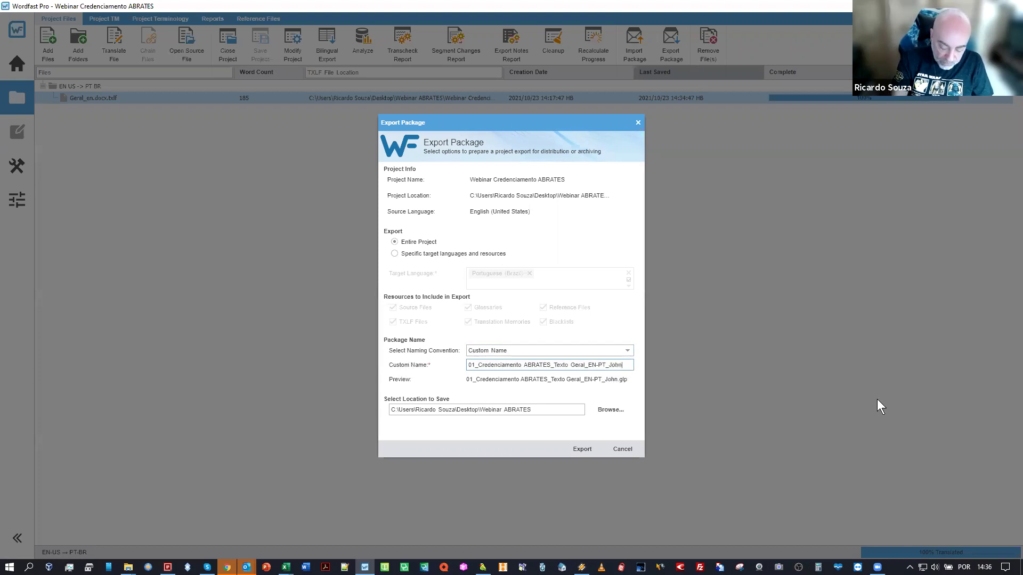
type(" Done")
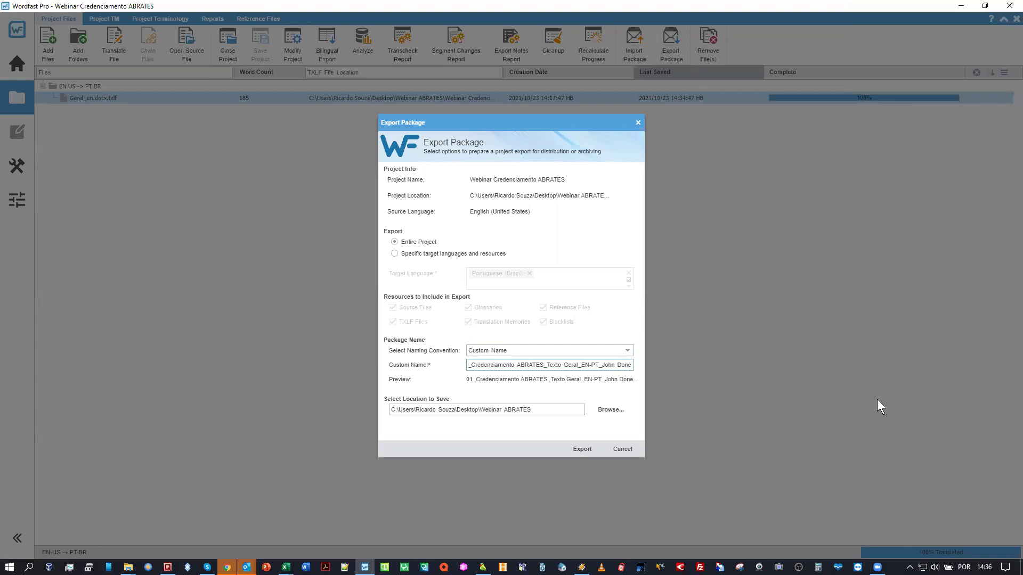
key("BackSpace")
key("BackSpace")
key("BackSpace")
key("BackSpace")
key("BackSpace")
key("BackSpace")
key("BackSpace")
key("BackSpace")
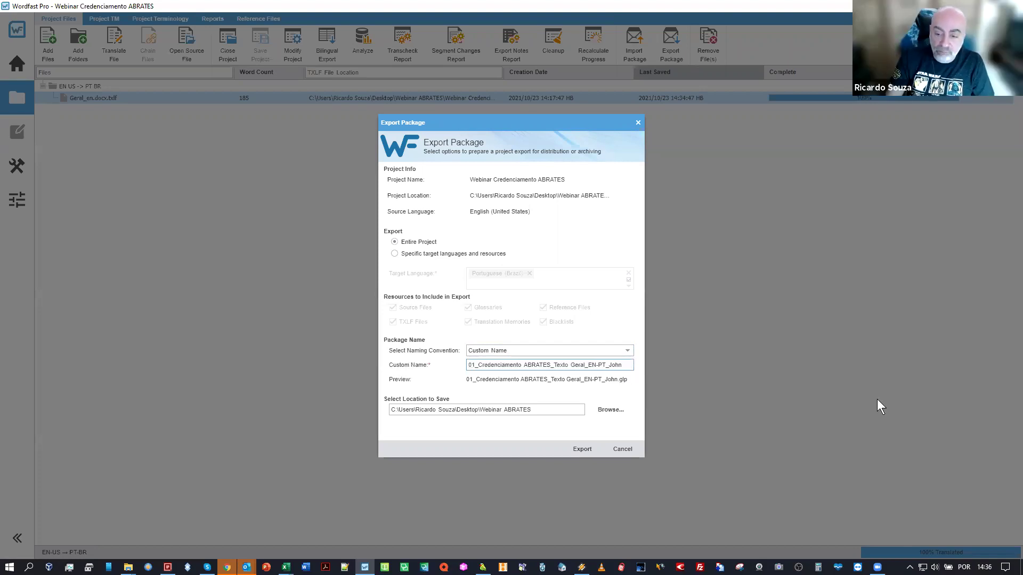
key("BackSpace")
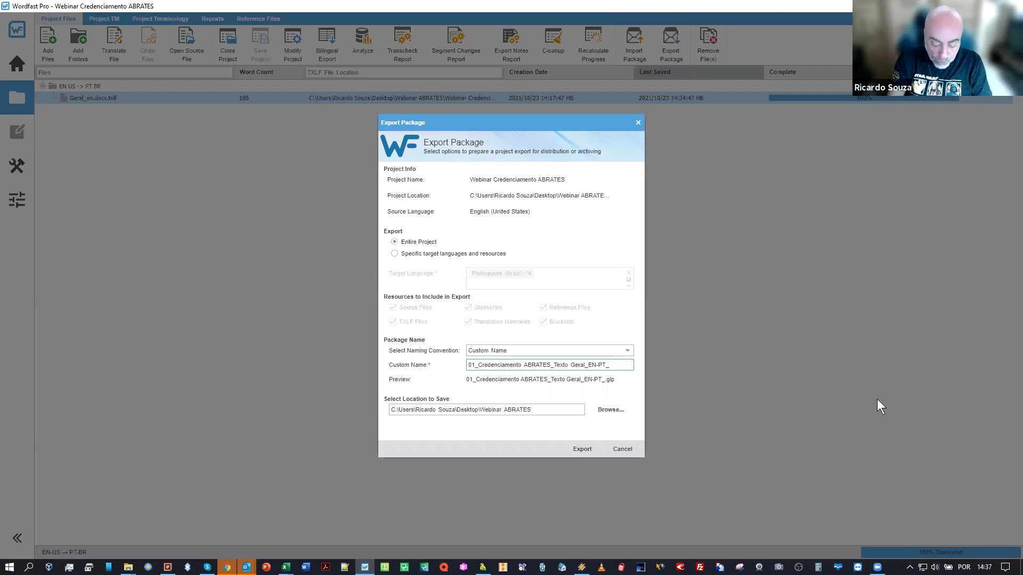
Complete the custom name with the suffix 101 and export the package to the Webinar ABRATES folder on the desktop
type("101")
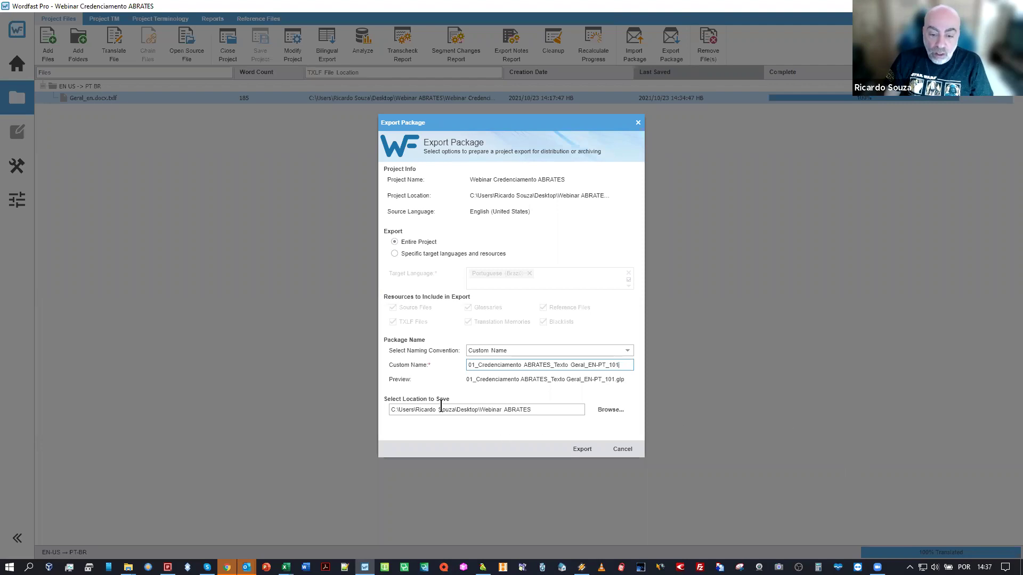
left_click(609, 411)
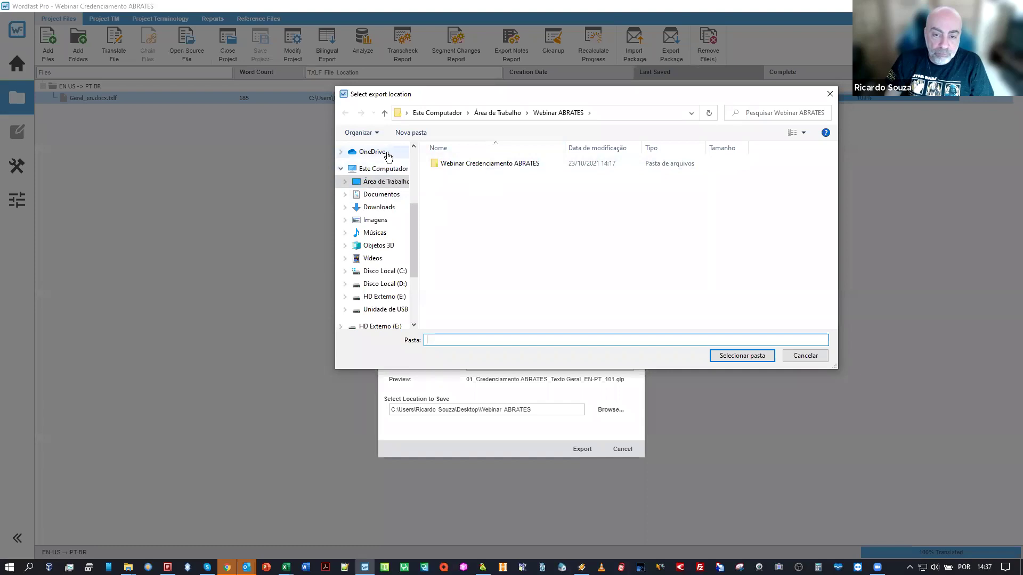
left_click(496, 113)
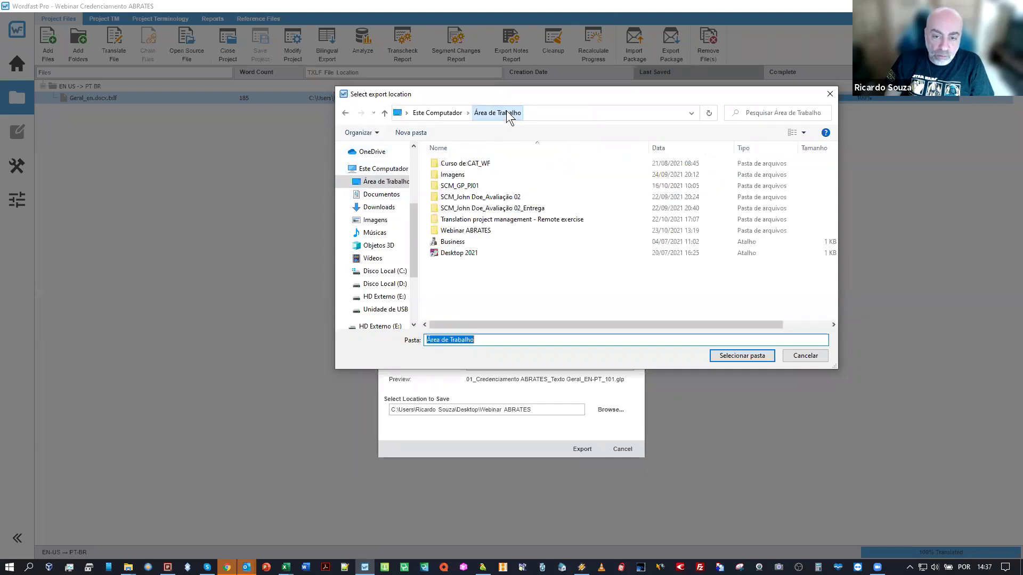
double_click(466, 231)
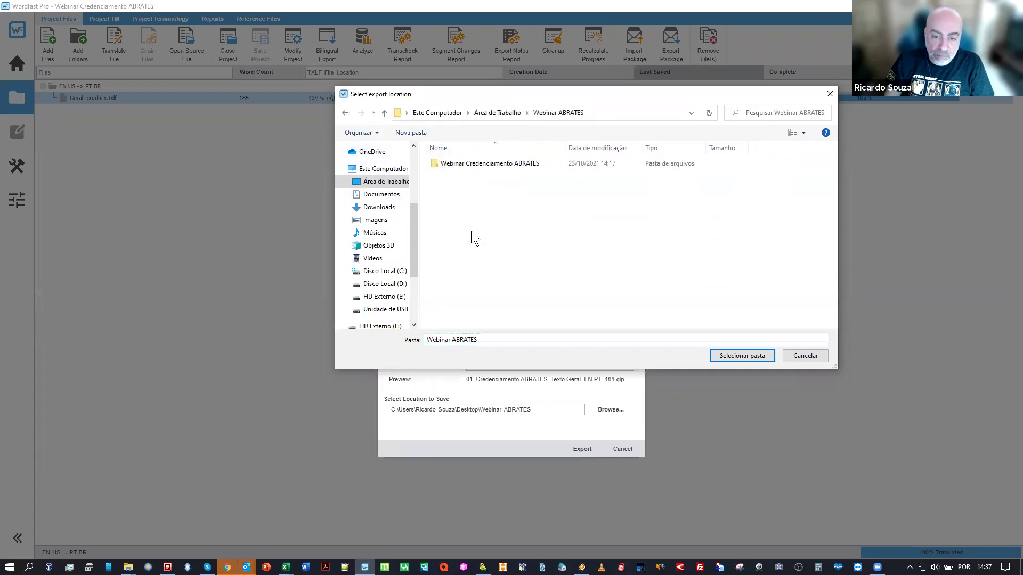
left_click(753, 357)
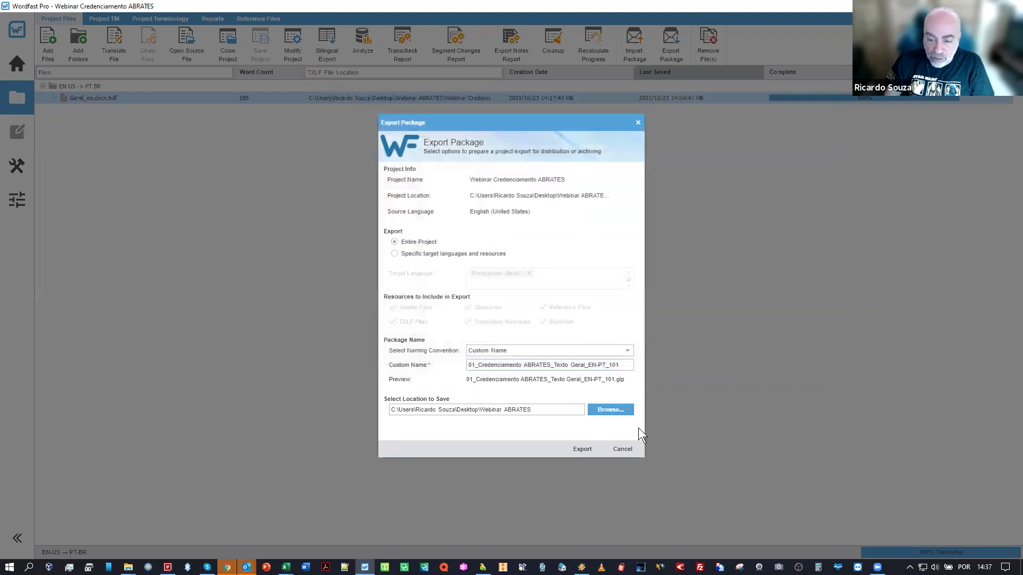
left_click(583, 451)
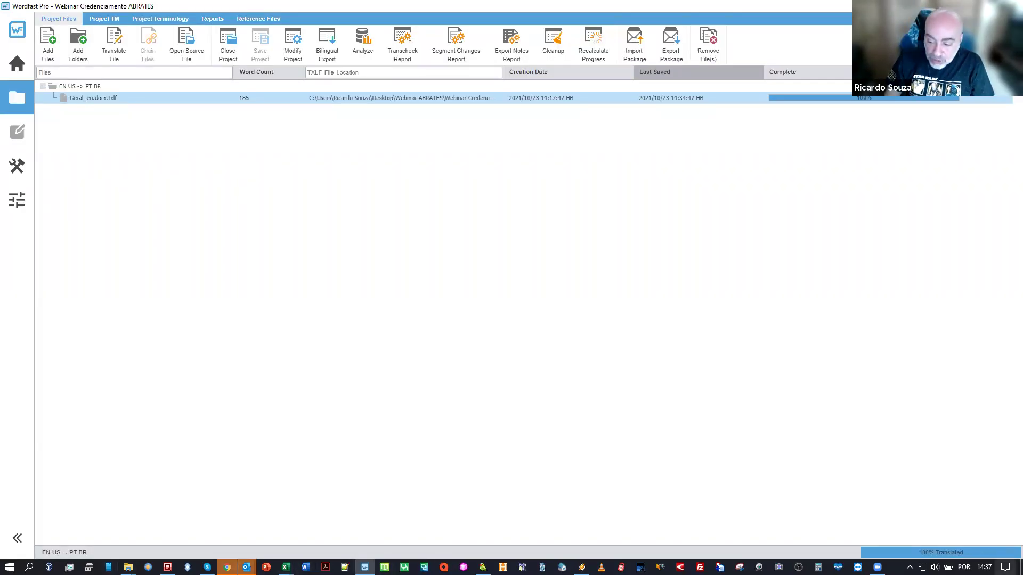
Check the exported package in the desktop's Webinar ABRATES folder with the full file names shown, and close the folder
key("super+d")
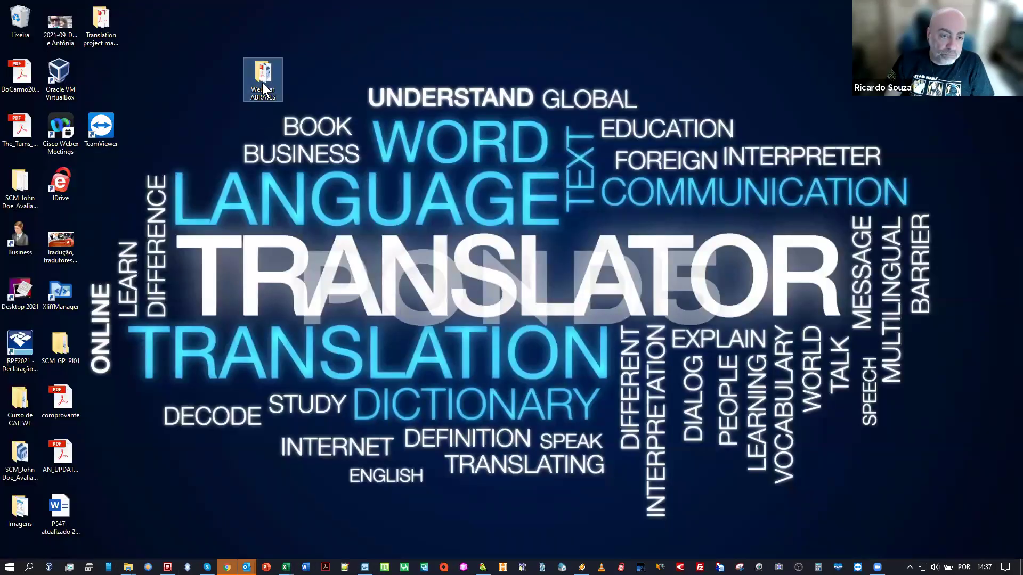
double_click(263, 85)
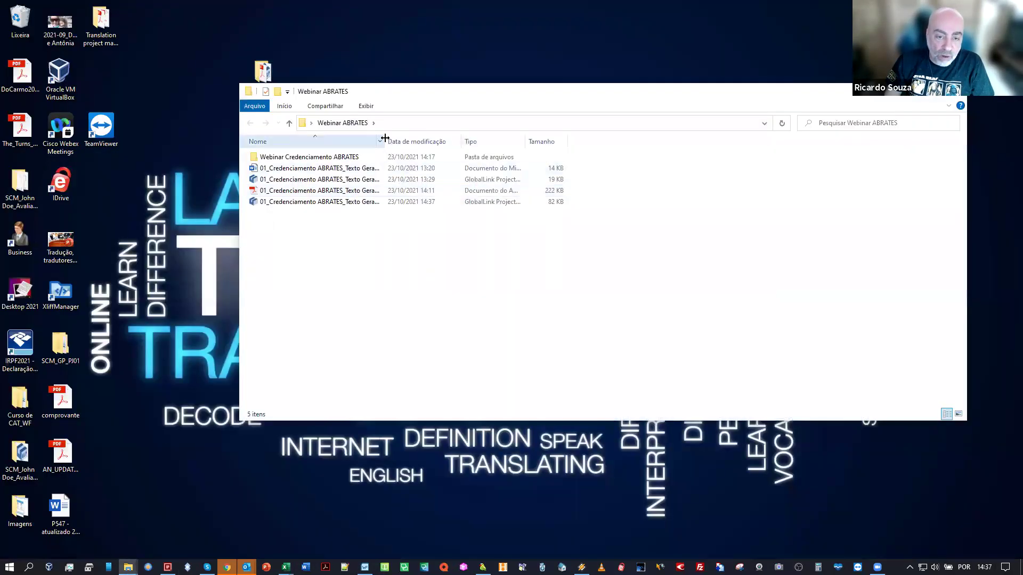
left_click_drag(388, 137, 540, 143)
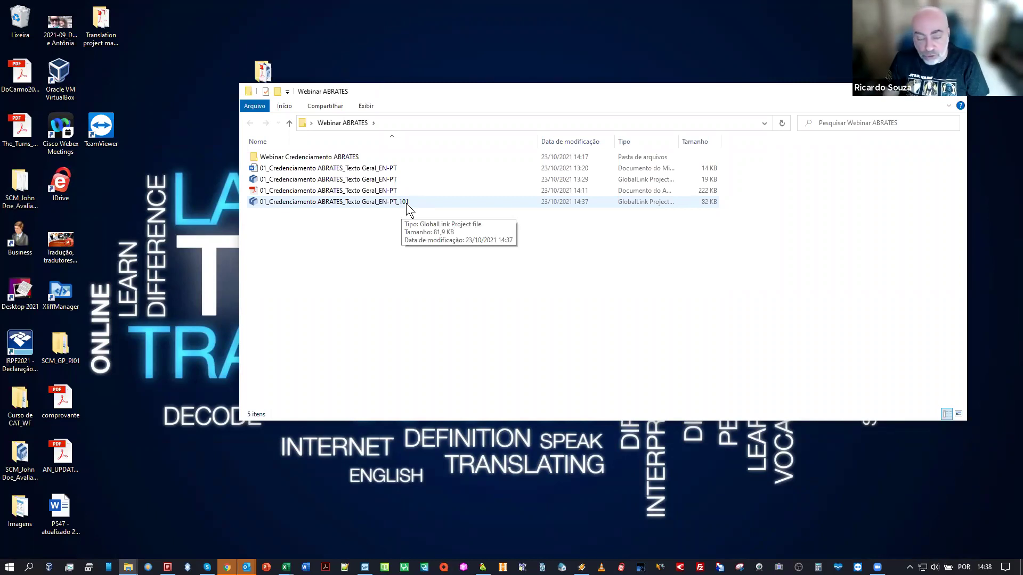
left_click(913, 101)
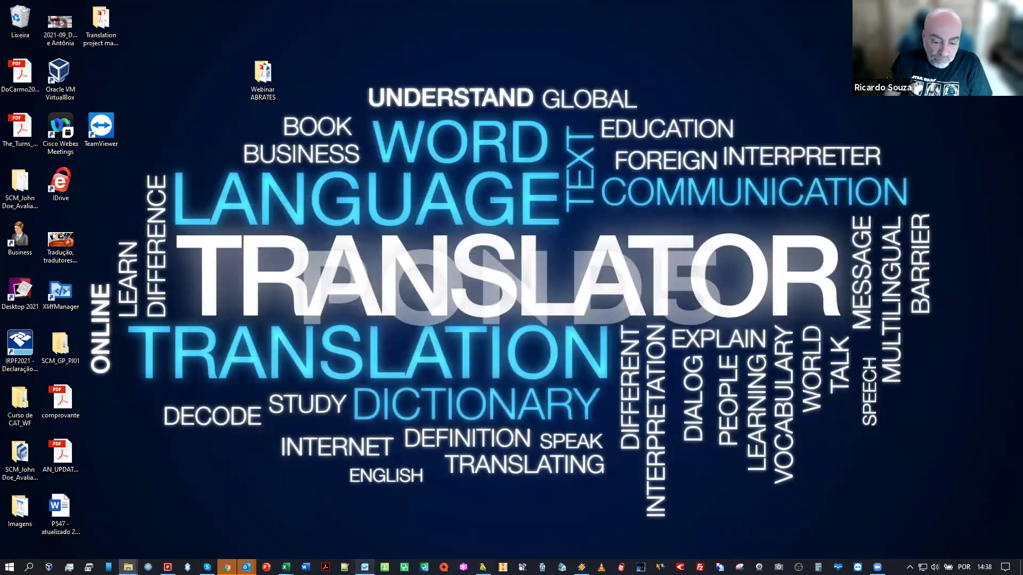
Switch back to Wordfast Pro, reopen Geral_en.docx for editing and look over the terminology and translation commands
key("alt+Tab")
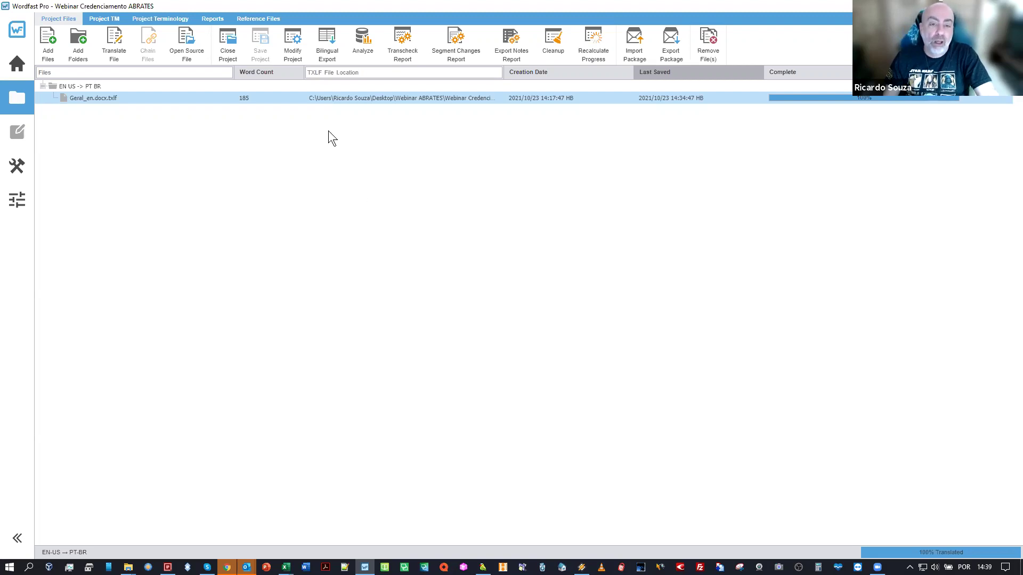
double_click(285, 101)
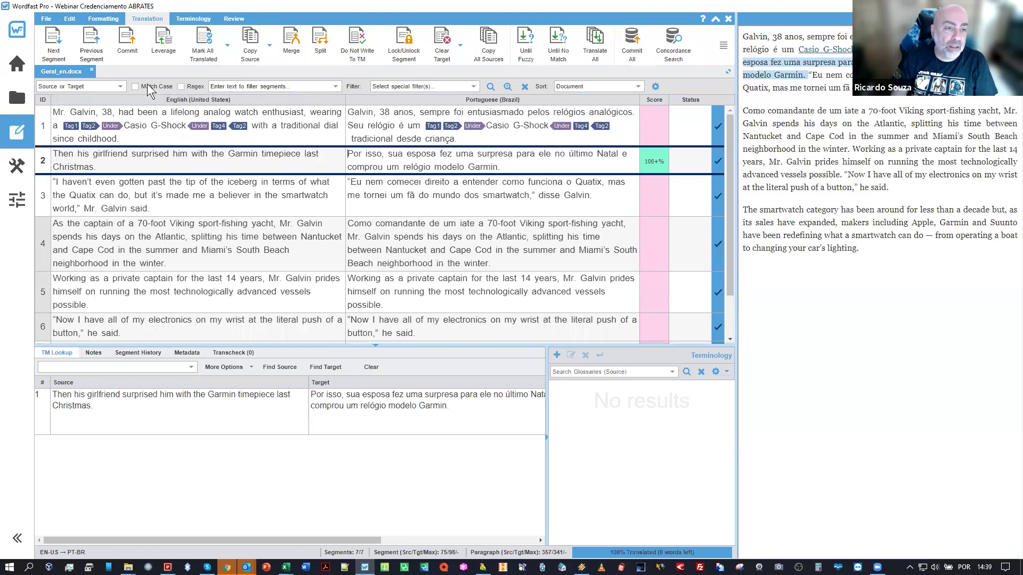
left_click(195, 21)
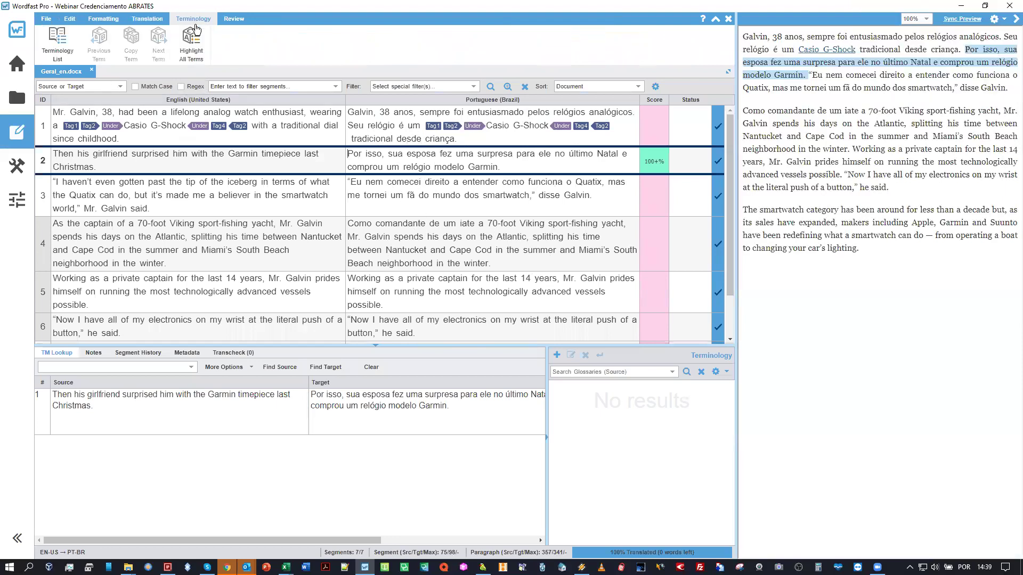
left_click(136, 23)
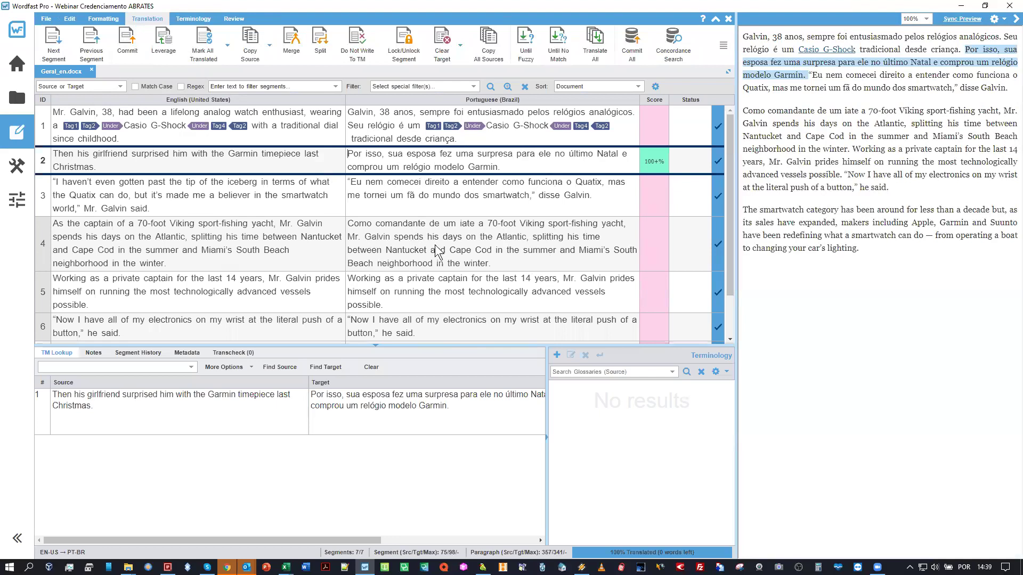
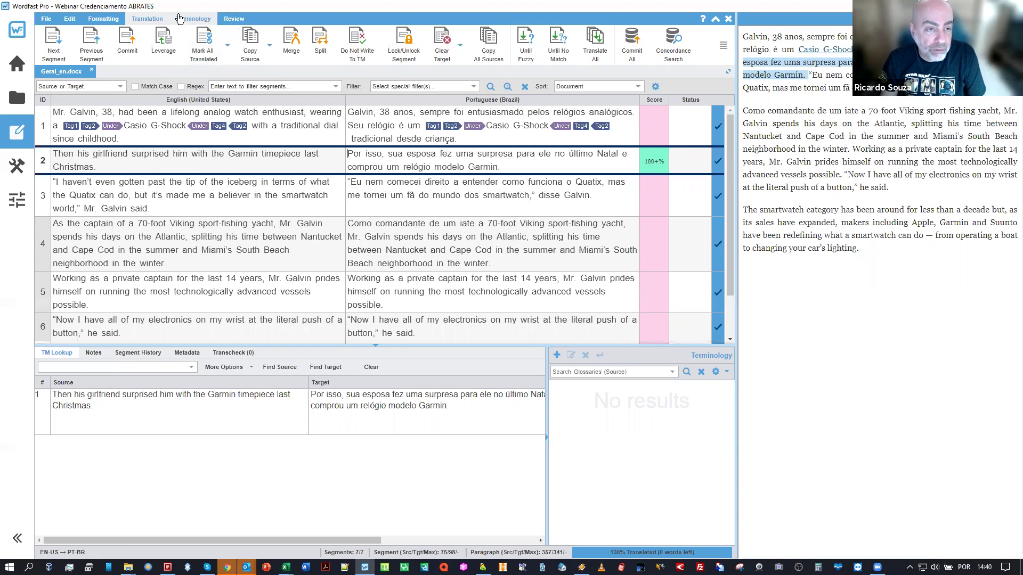
Run the spellcheck on the translated file, dismiss it without changing any word, and close Geral_en.docx
left_click(234, 19)
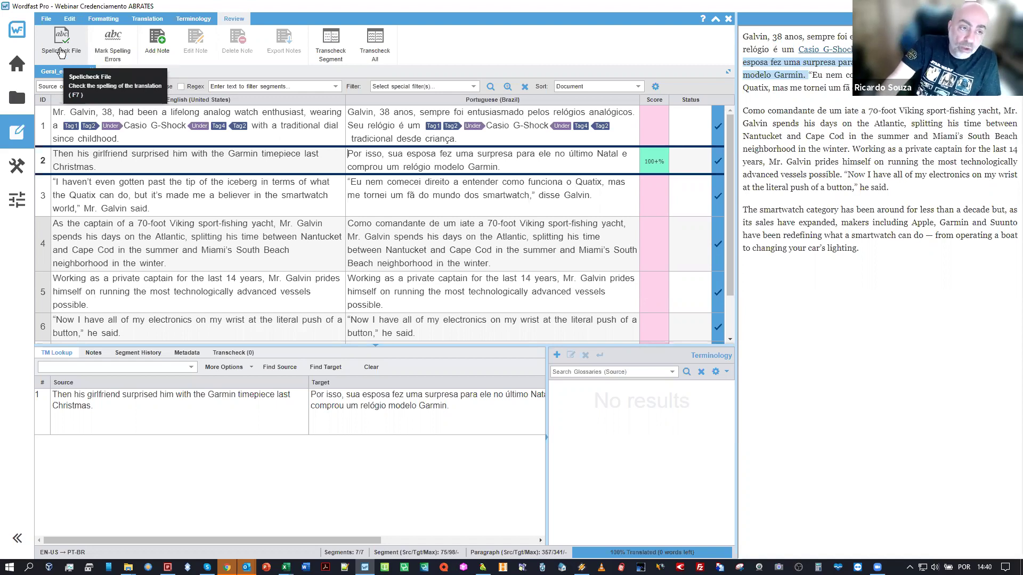
left_click(61, 52)
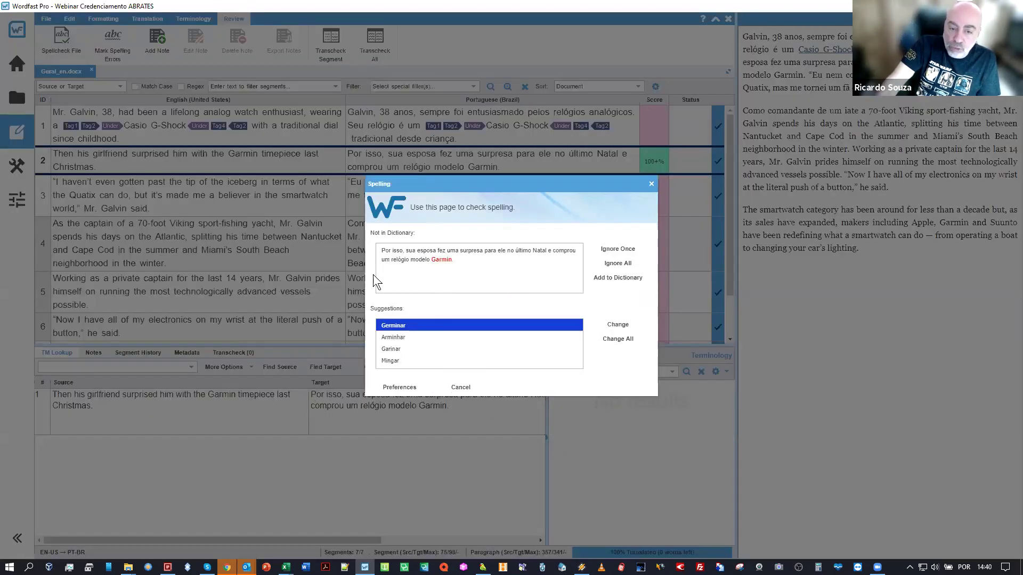
left_click(653, 185)
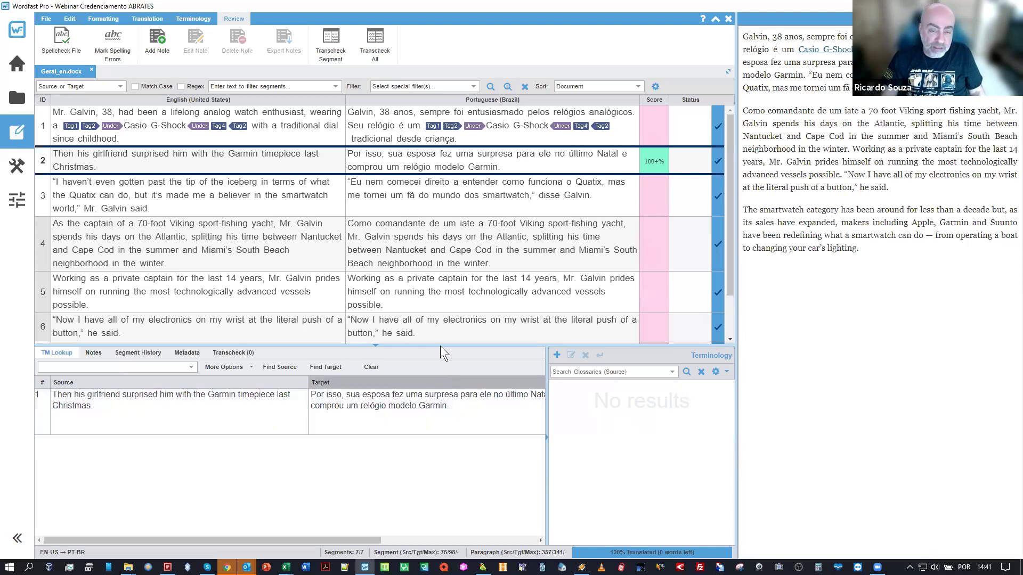
left_click(92, 70)
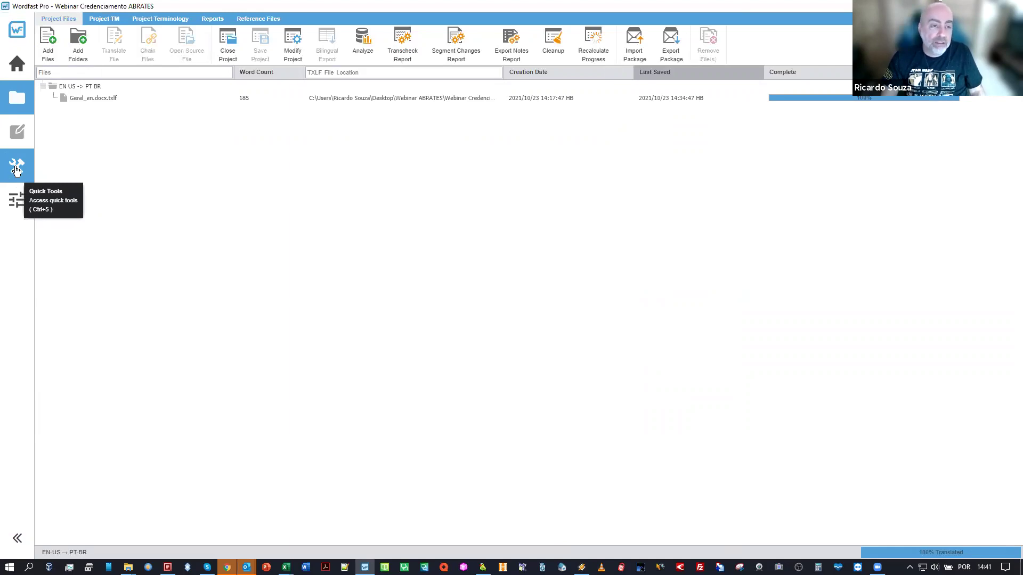
Open Quick Tools and reduce the Wordfast Pro window so that part of the desktop shows around it
left_click(16, 169)
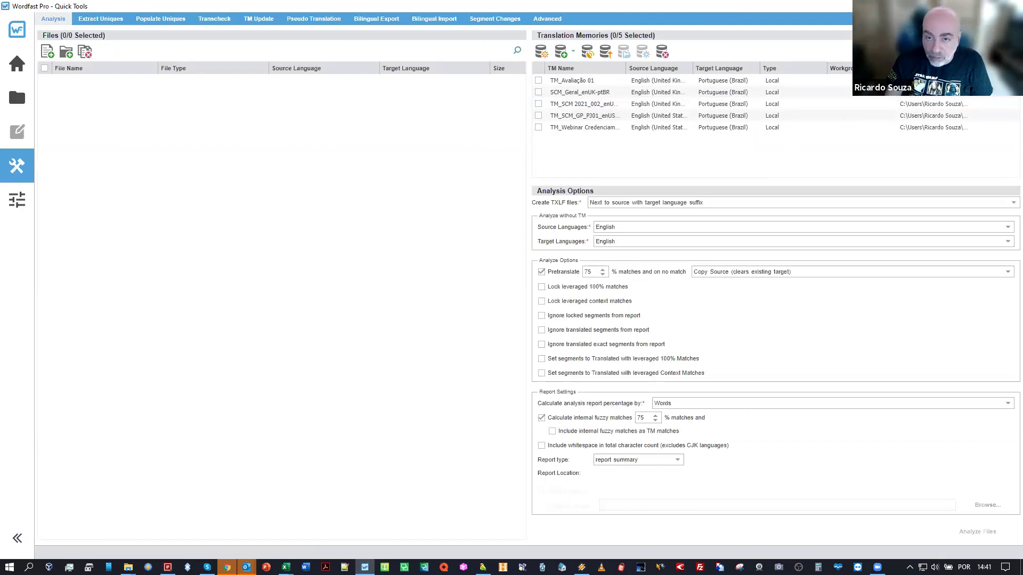
key("super+Down")
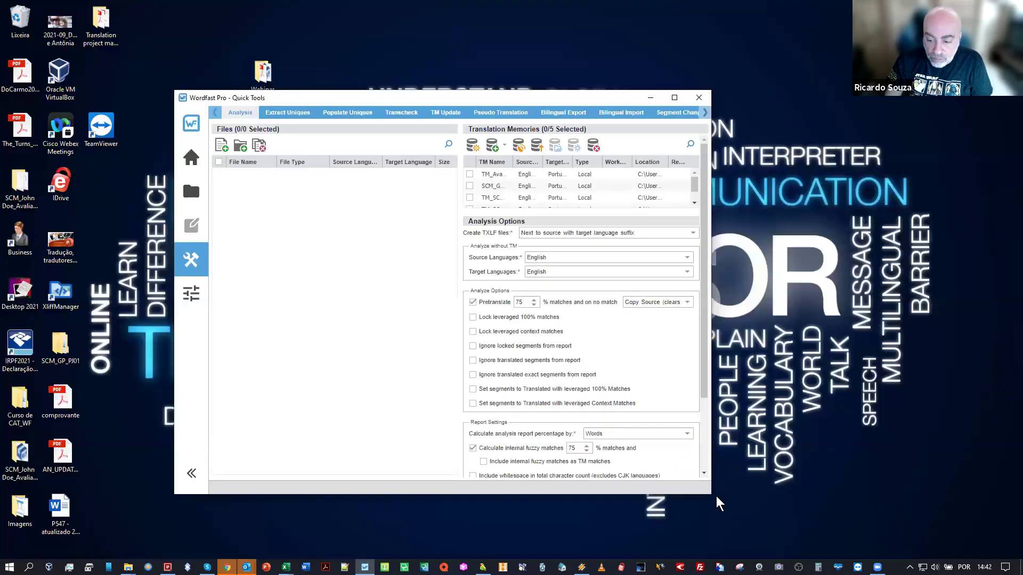
key("super+Up")
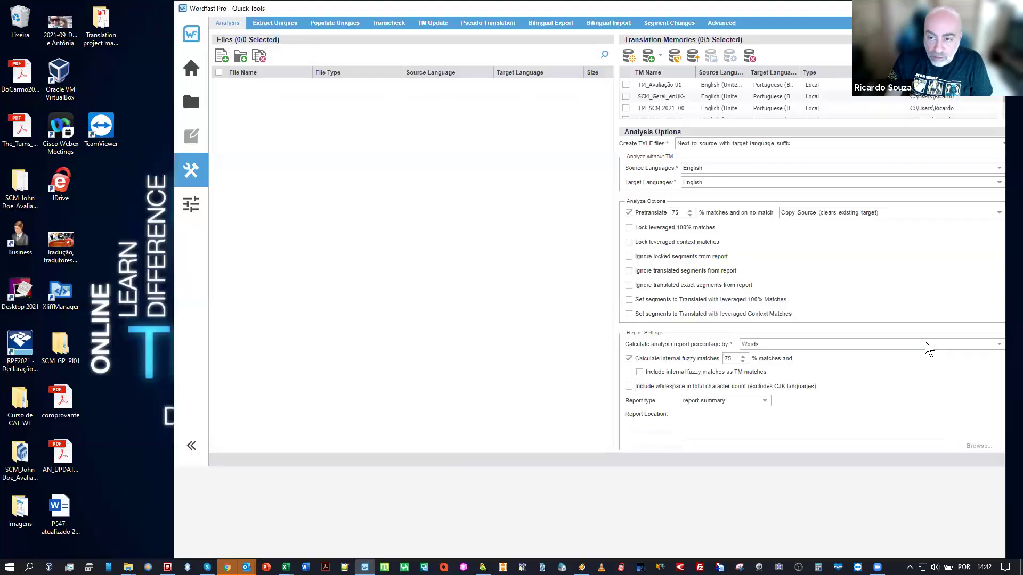
left_click_drag(752, 8, 739, 55)
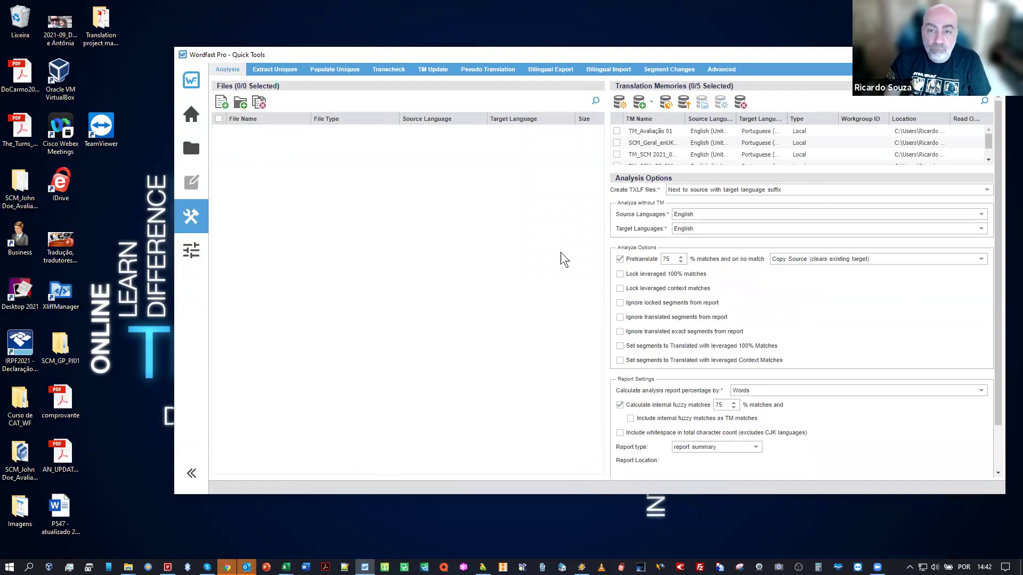
Remove the TB_SCM_GP_PJ01 glossary from the Bilingual Export tool's glossary list
left_click(555, 75)
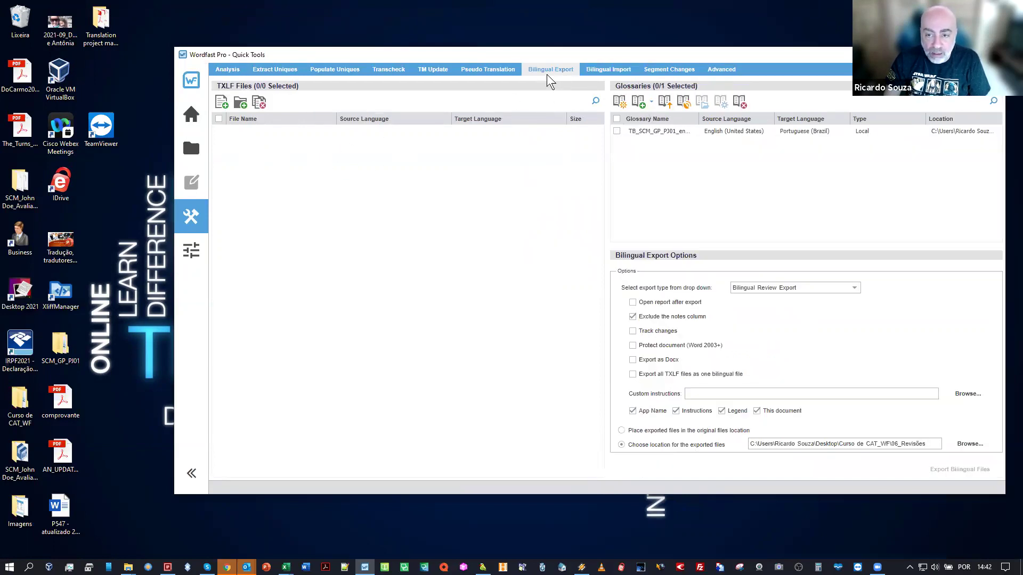
left_click(619, 131)
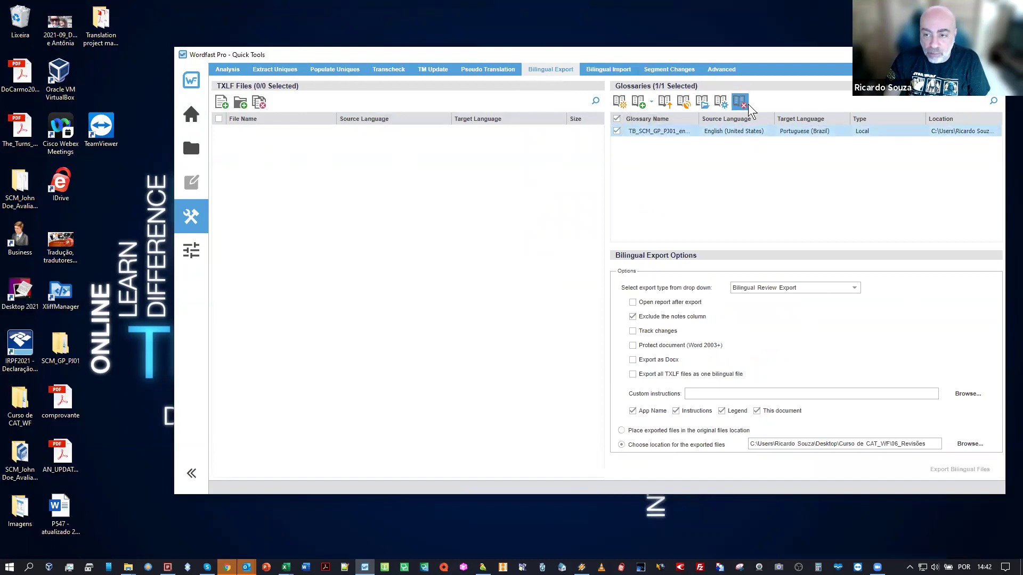
left_click(746, 107)
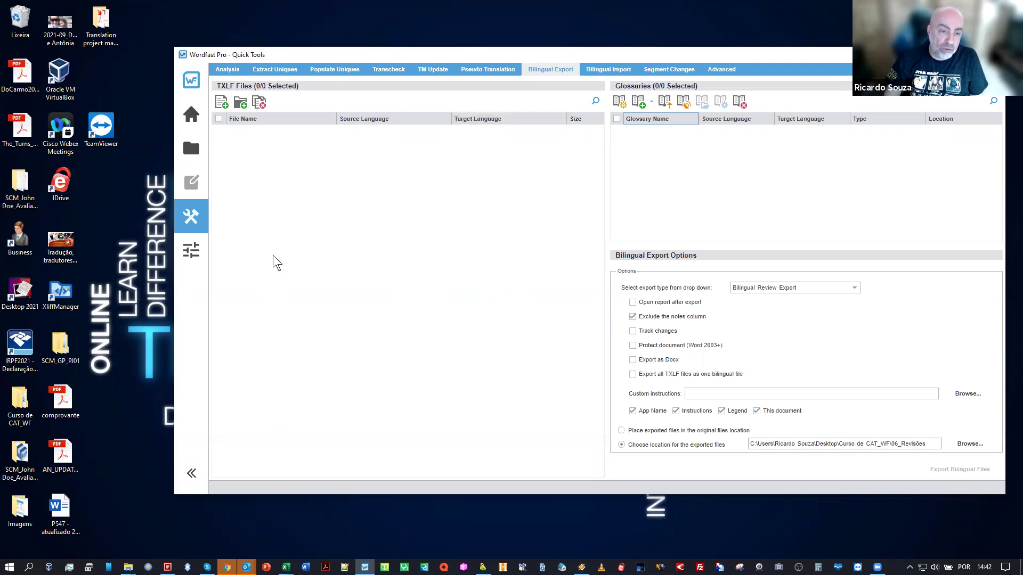
Start adding a TXLF file to the Bilingual Export list and browse to the Webinar Credenciamento ABRATES project's pt-BR\txlf folder on the desktop
left_click(223, 105)
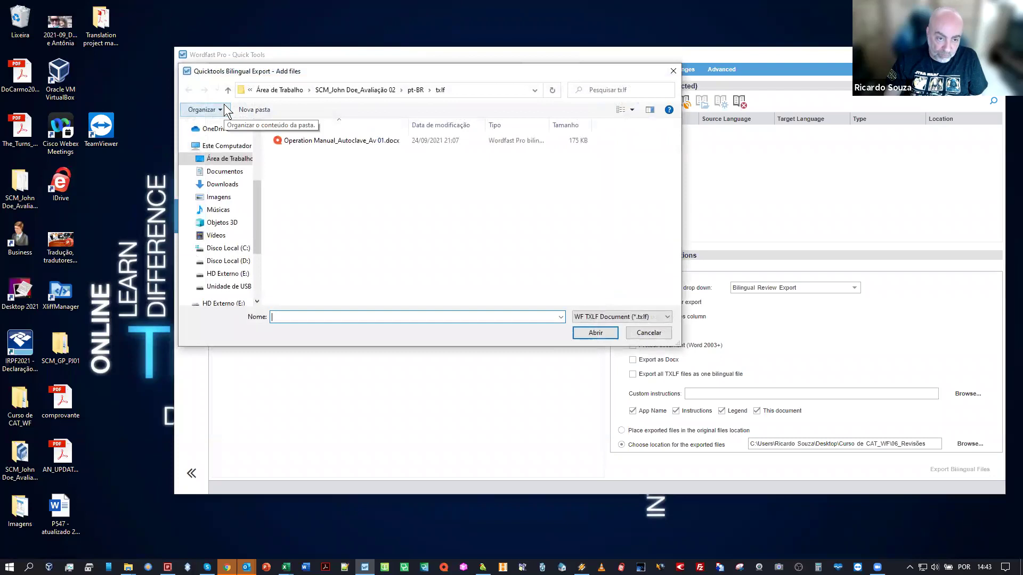
left_click(215, 160)
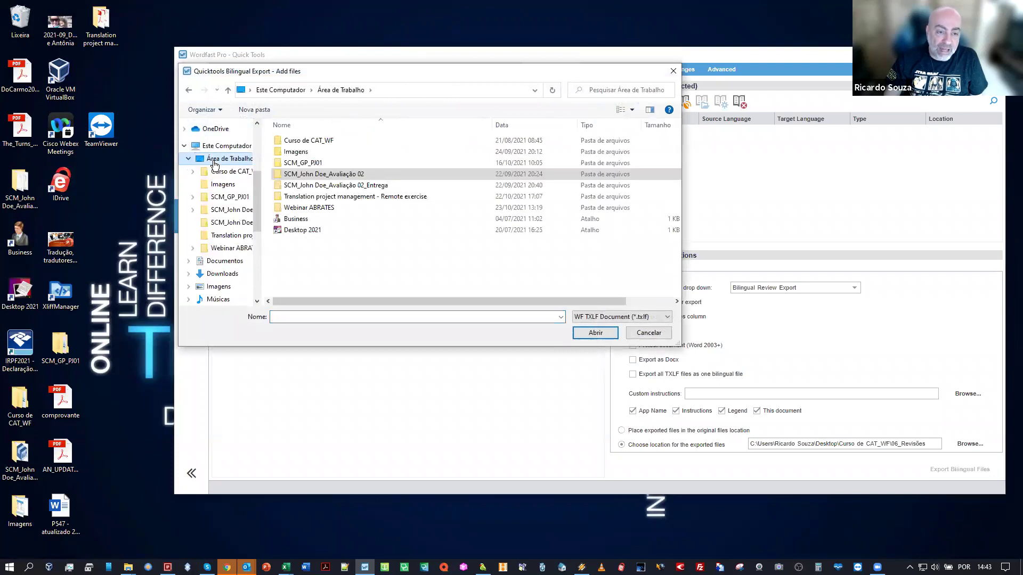
double_click(317, 208)
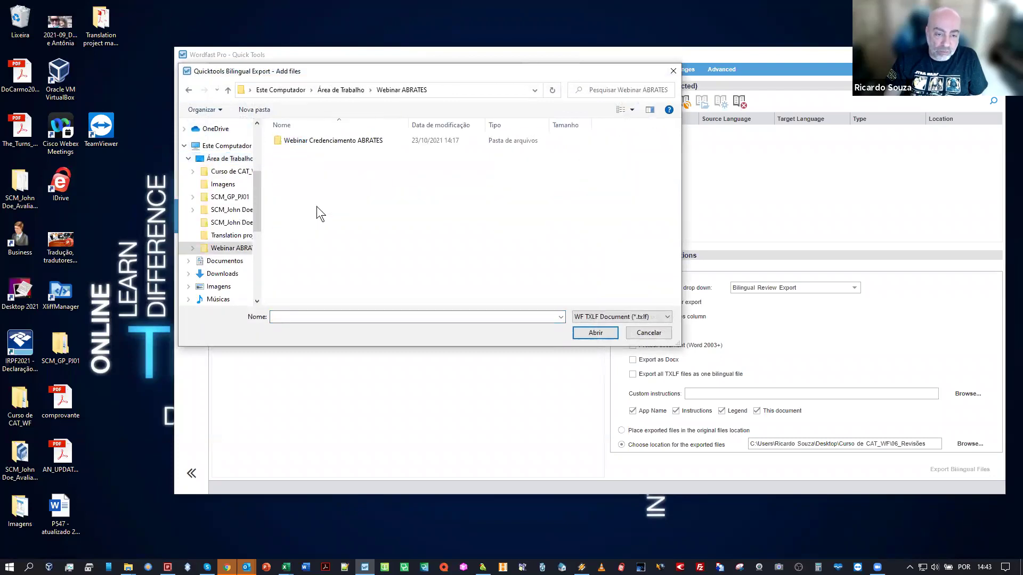
double_click(319, 139)
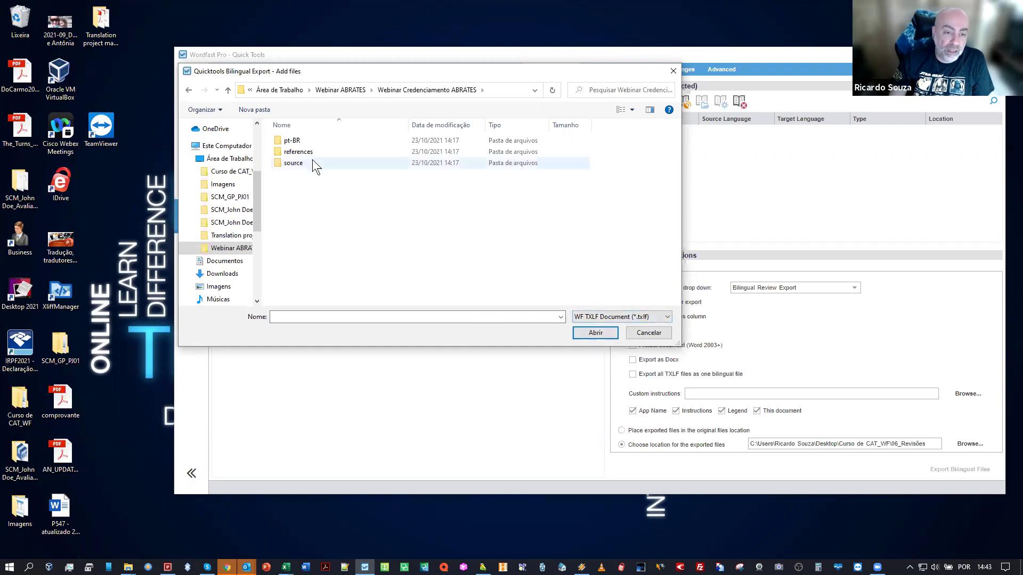
double_click(299, 140)
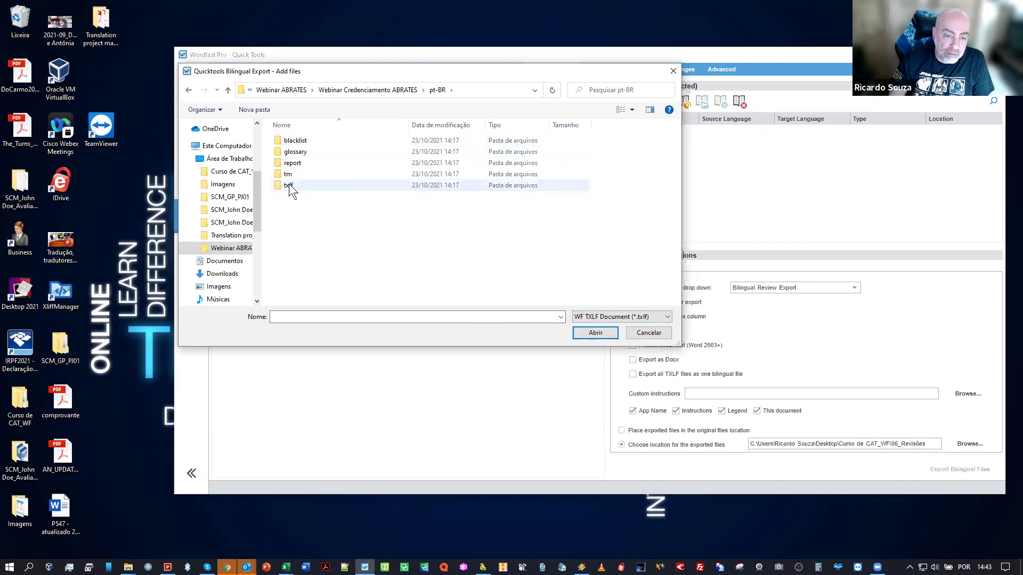
double_click(289, 187)
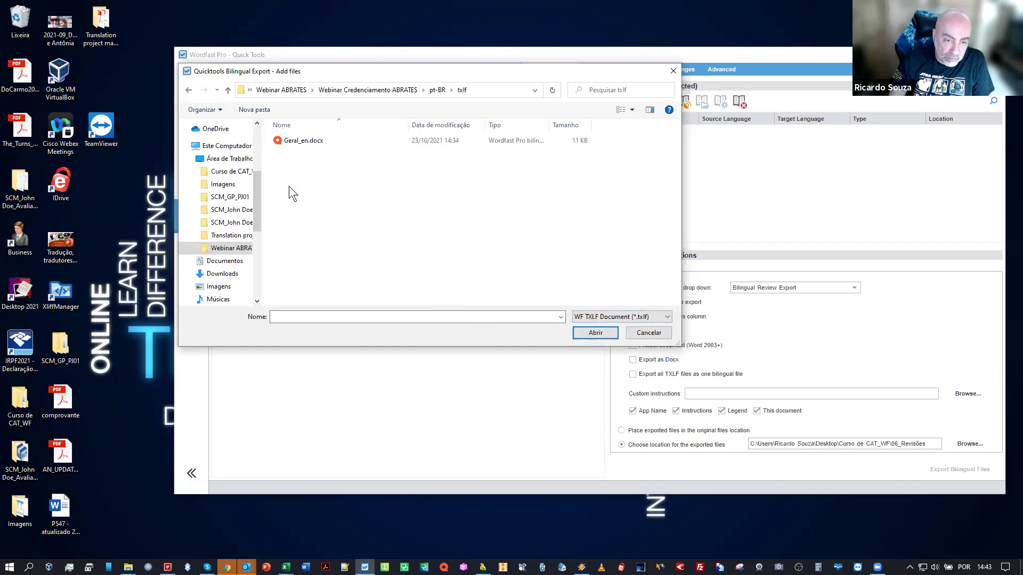
Return to the desktop folder and retrace the path through Webinar ABRATES, Webinar Credenciamento ABRATES and pt-BR to txlf
left_click(219, 249)
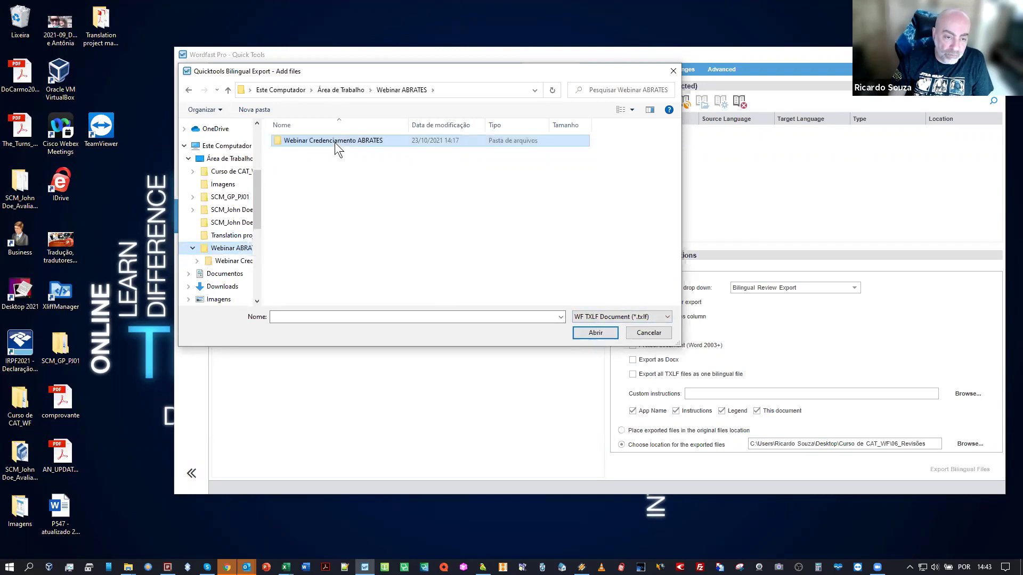
left_click(230, 159)
double_click(298, 209)
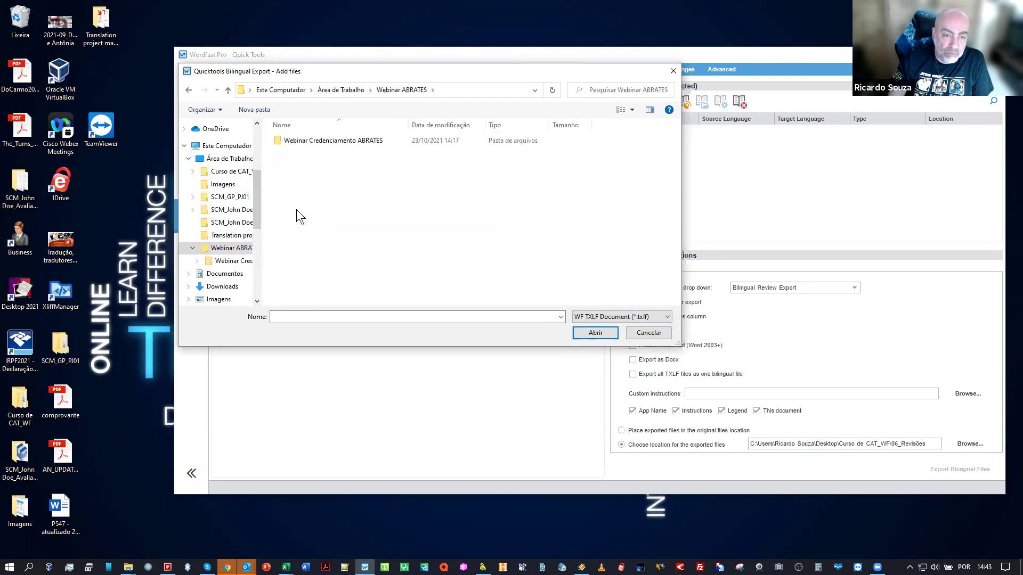
double_click(305, 143)
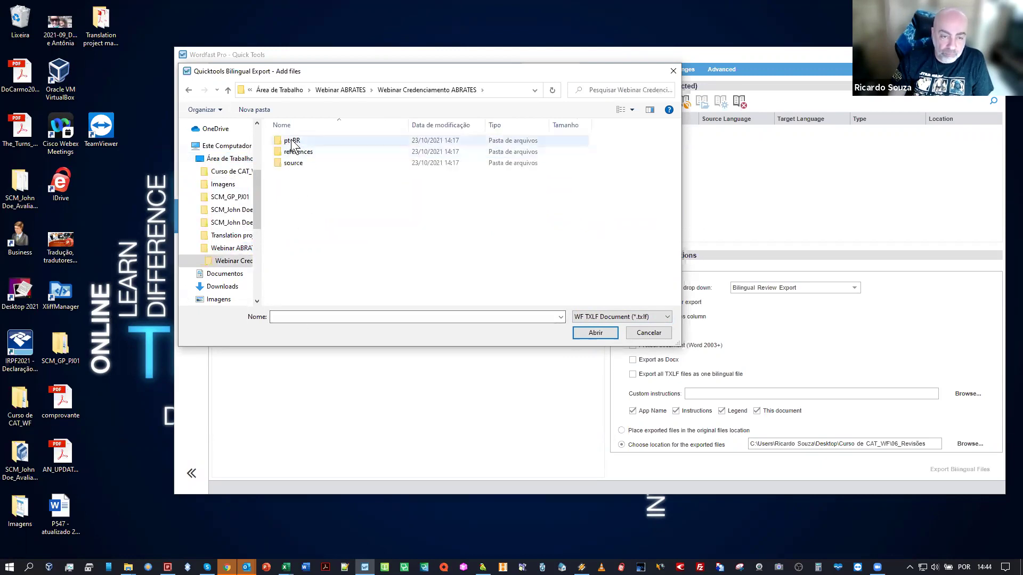
double_click(292, 142)
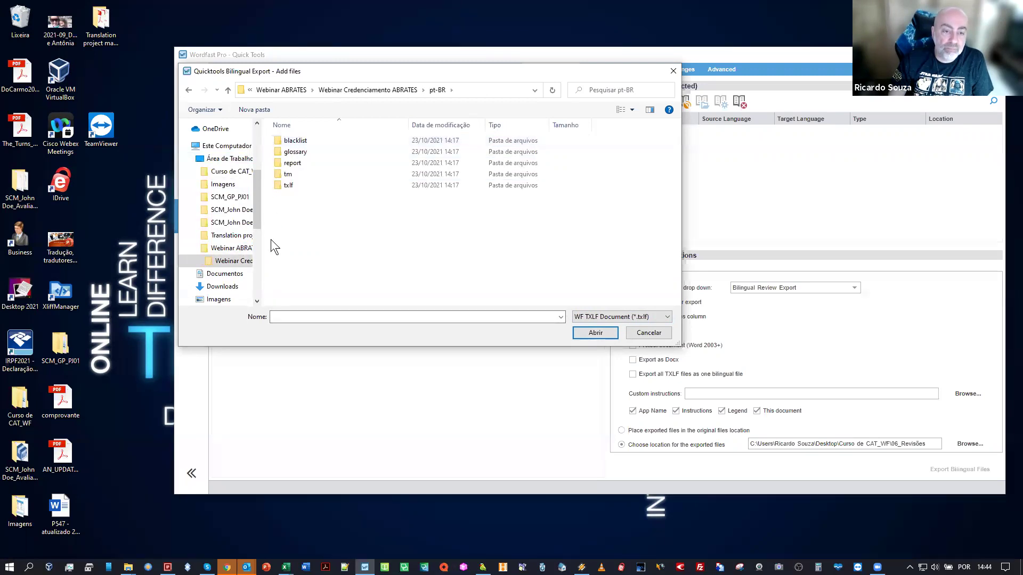
double_click(290, 186)
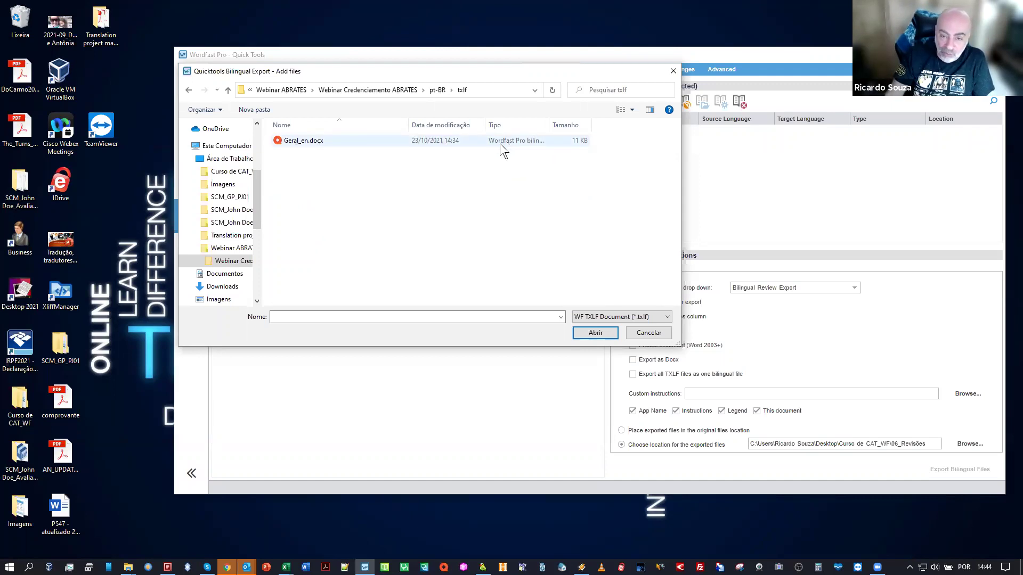
Widen the file type column and add Geral_en.docx from the txlf folder to the export list
left_click_drag(548, 125, 598, 125)
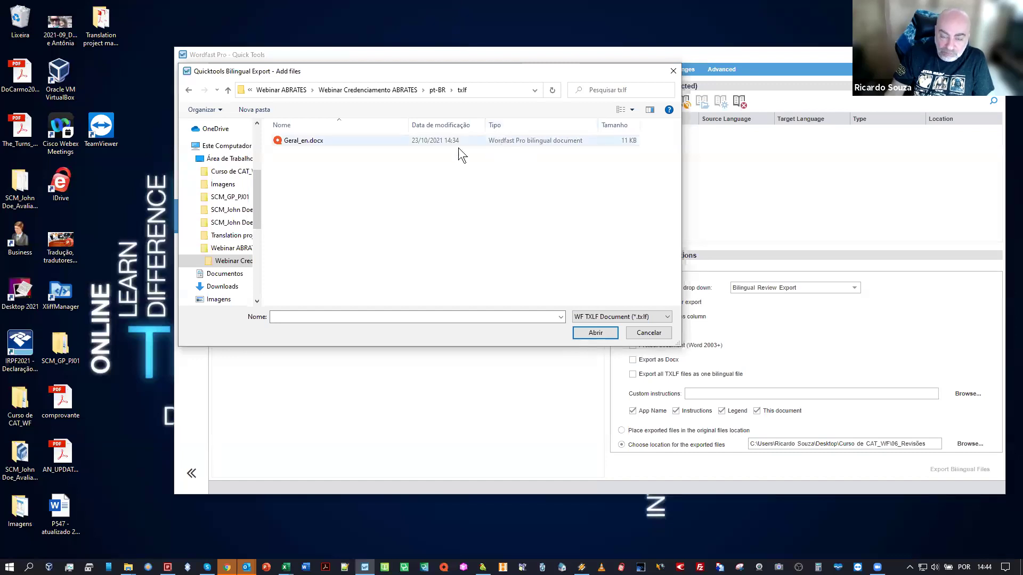
left_click(317, 142)
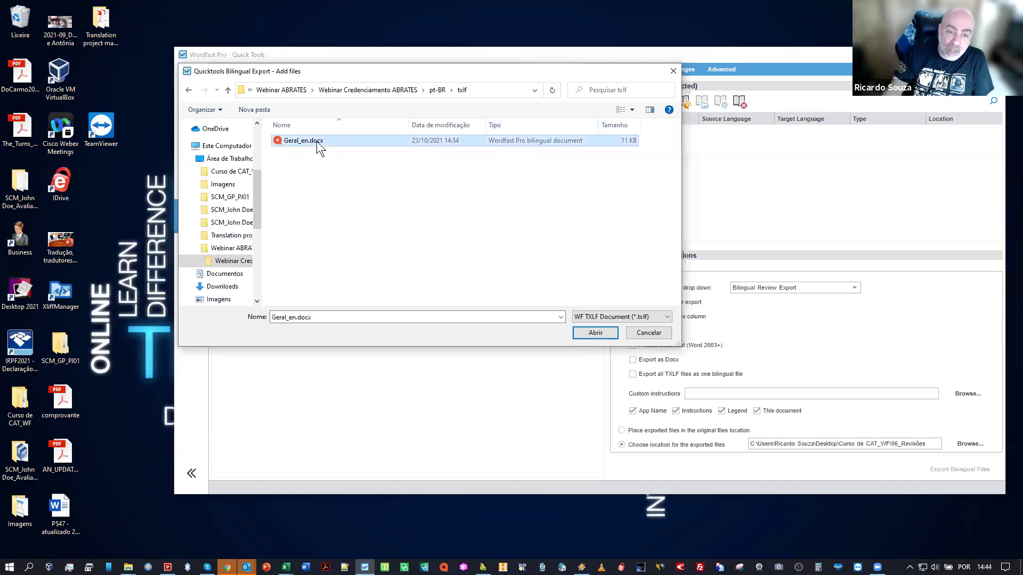
double_click(317, 140)
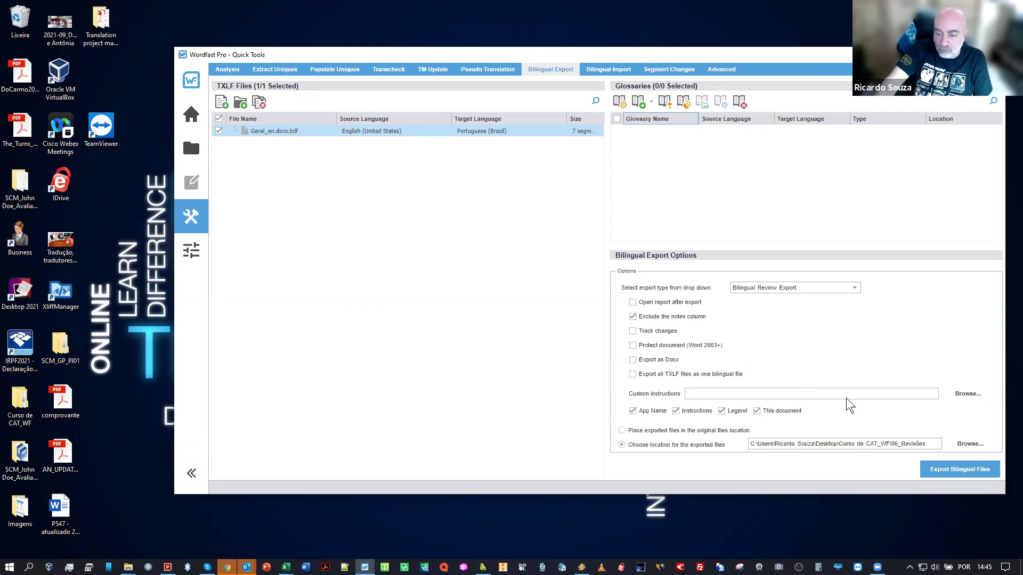
Choose the desktop folder Webinar ABRATES as the location for exported files and export Geral_en.docx.txlf as a Bilingual Review Export
left_click(622, 431)
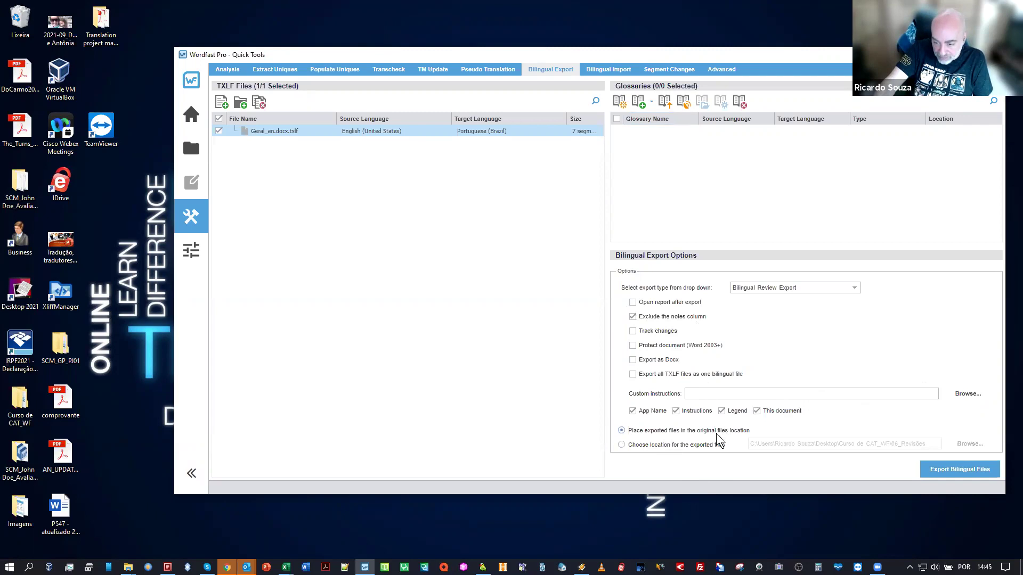
left_click(622, 445)
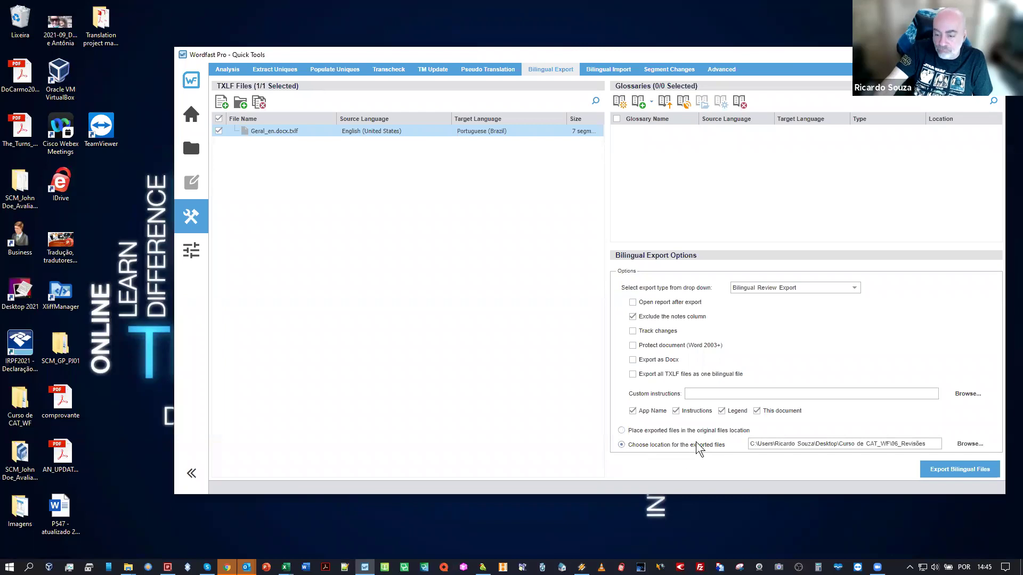
left_click(979, 447)
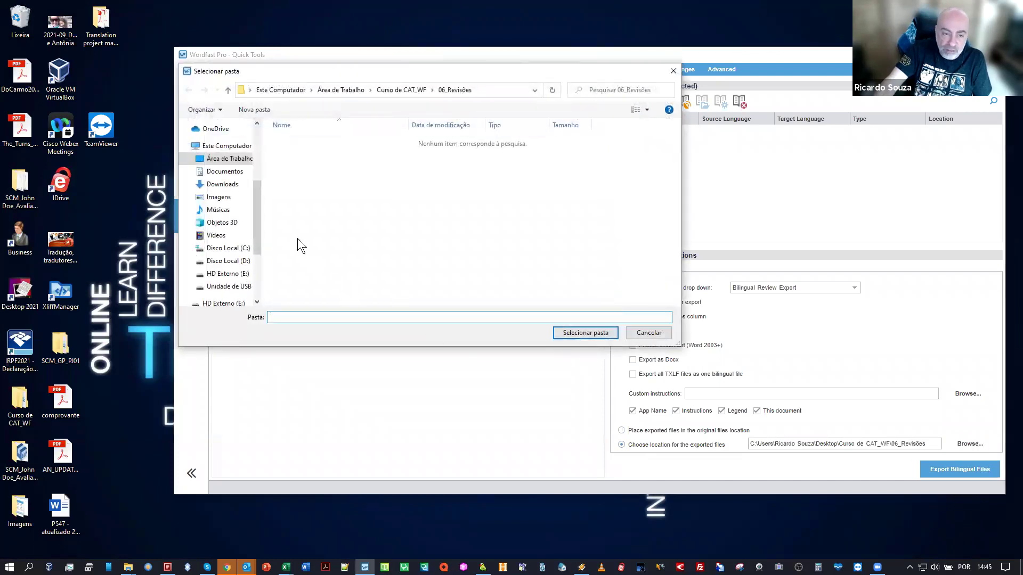
left_click(242, 159)
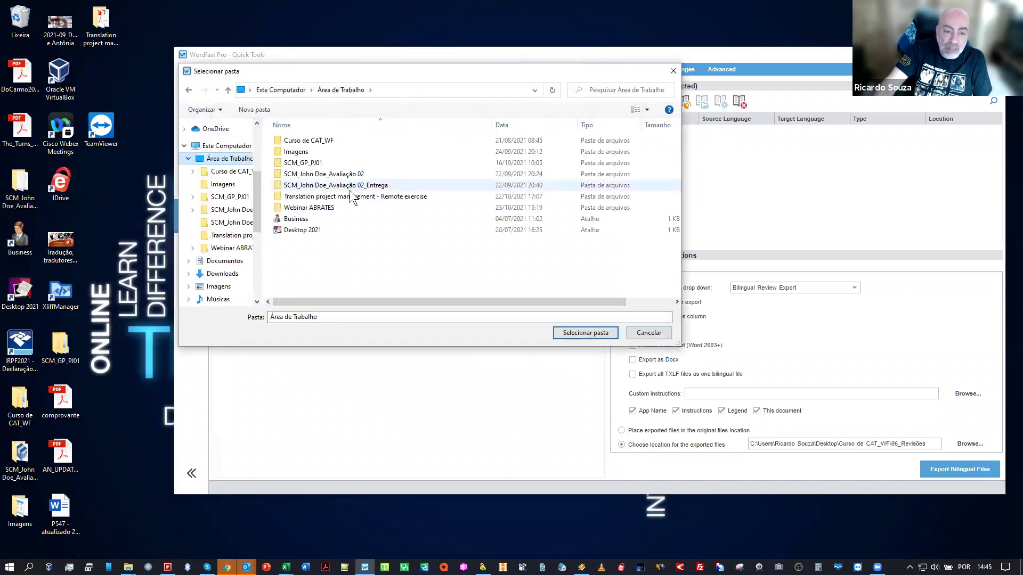
double_click(318, 208)
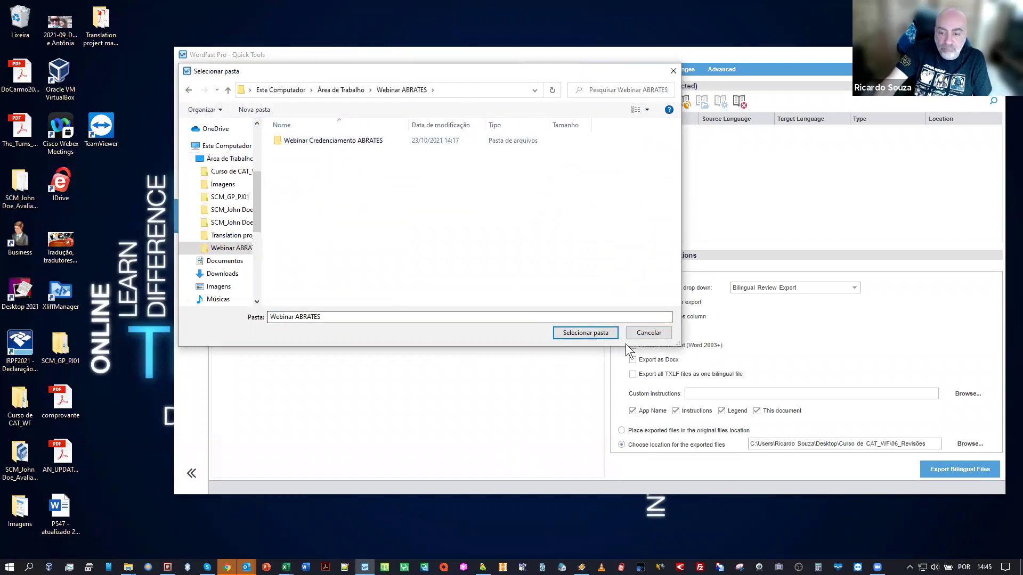
left_click(586, 333)
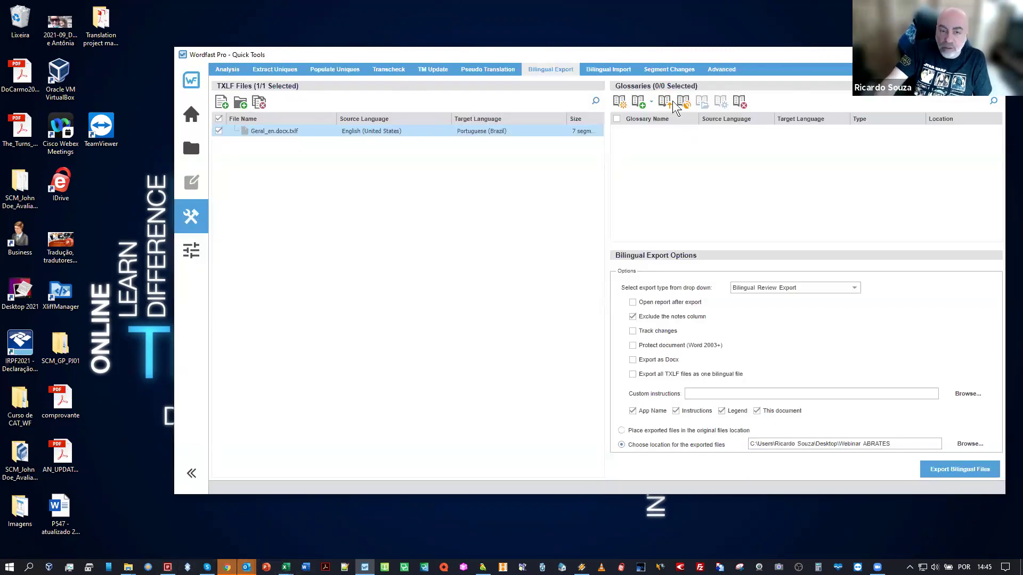
Check the Webinar ABRATES desktop folder and its project subfolder for the exported file, comparing with the export location in Wordfast Pro
key("super+d")
double_click(262, 81)
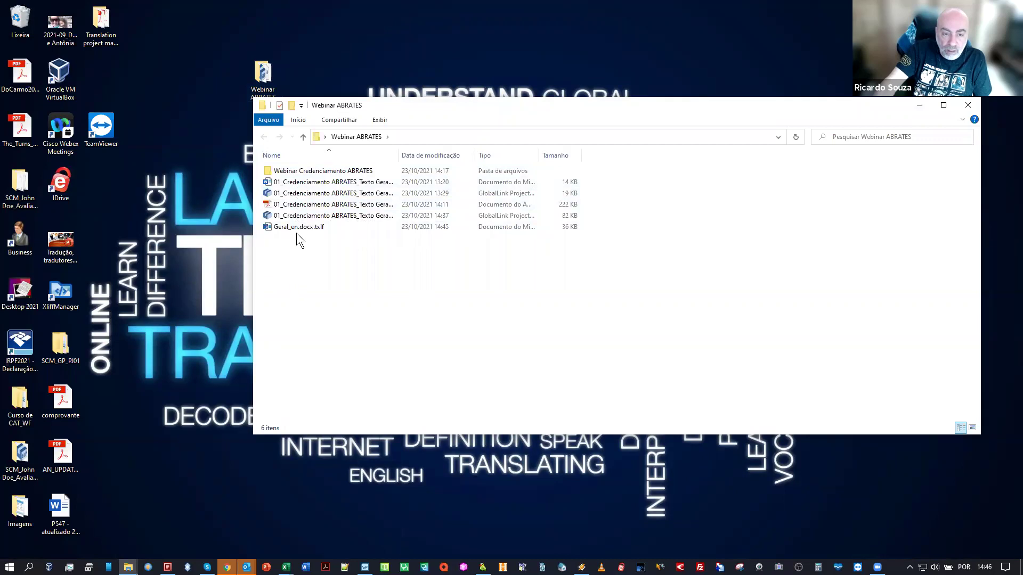
double_click(313, 171)
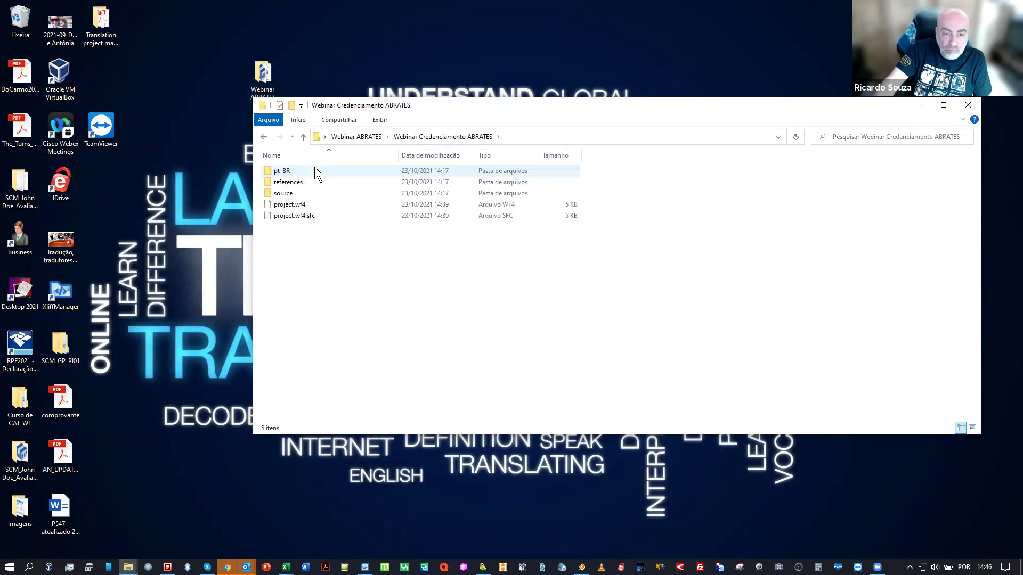
left_click(305, 138)
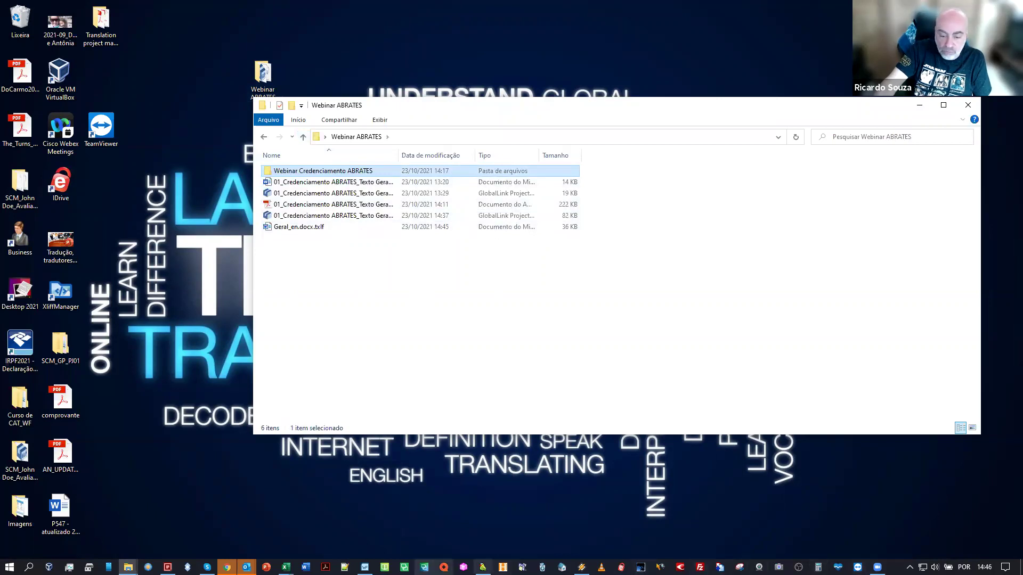
left_click(365, 567)
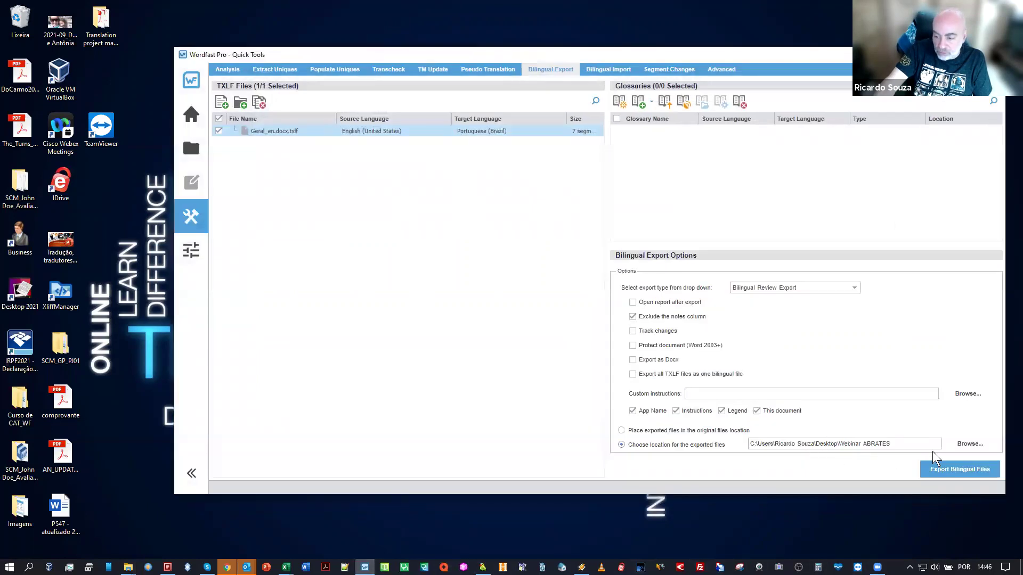
left_click(945, 55)
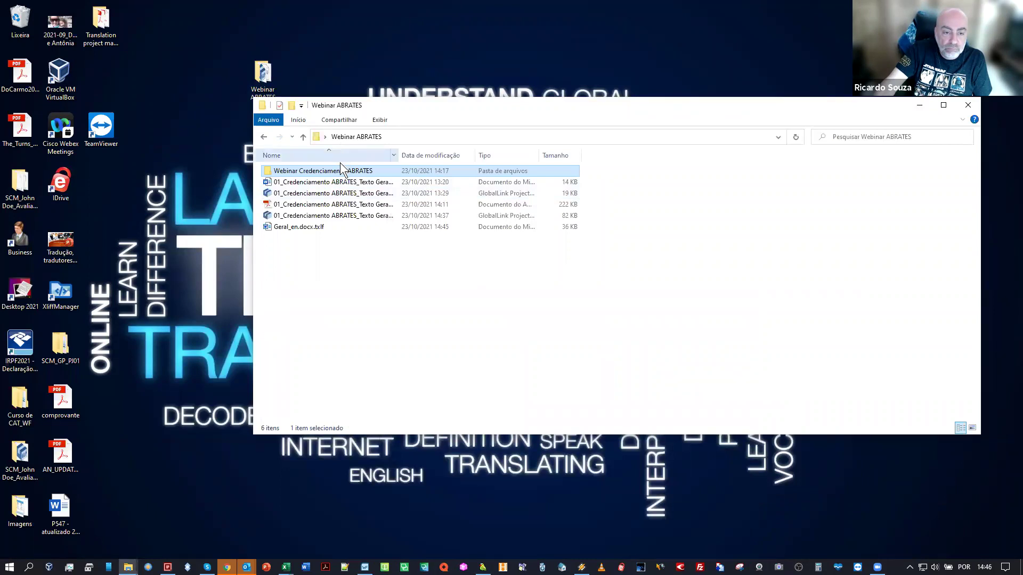
Widen the folder's file type column and open the exported Geral_en.docx.txlf in a maximized Word window
left_click_drag(538, 151, 642, 151)
left_click(315, 227)
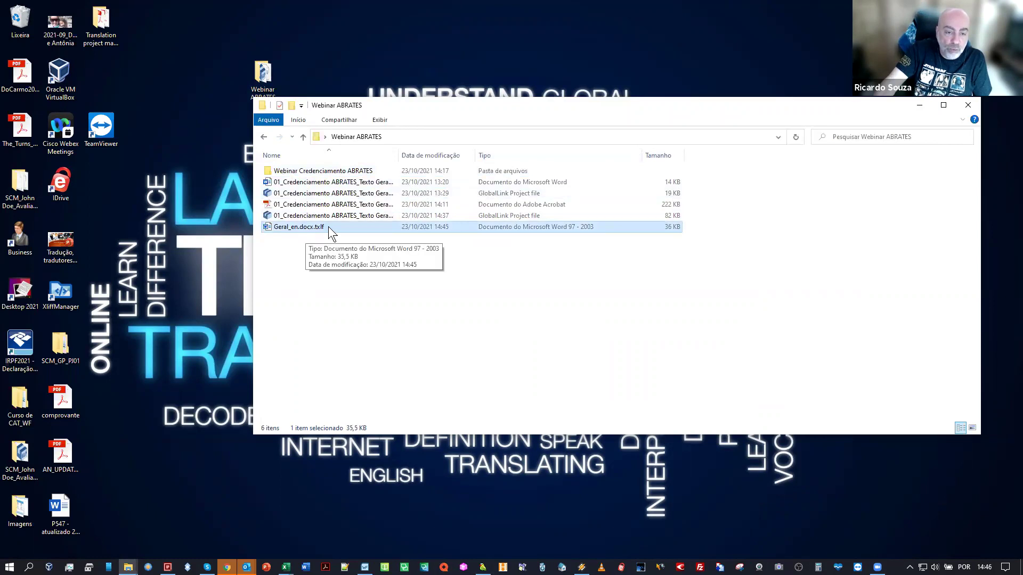
double_click(299, 224)
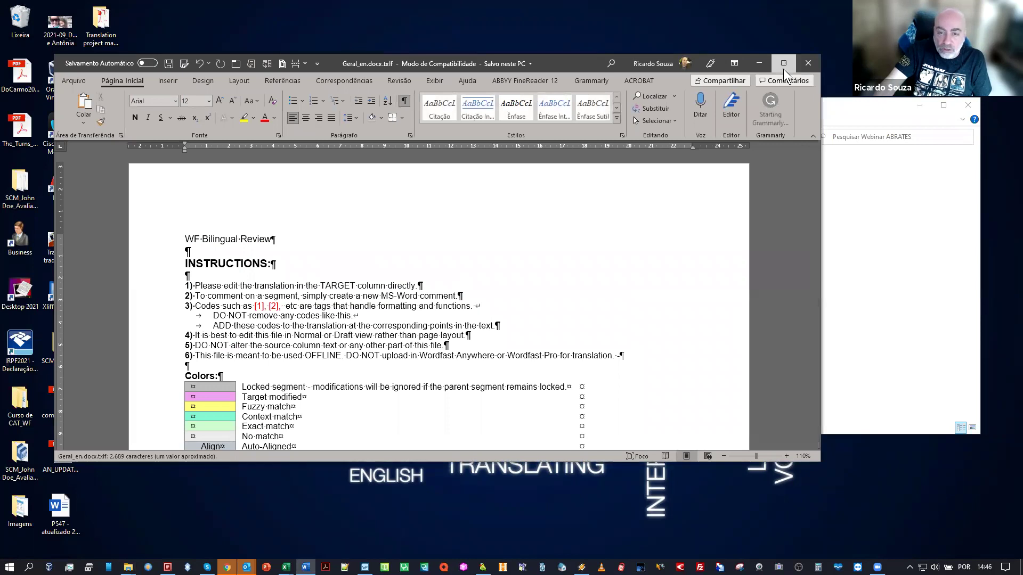
left_click(784, 65)
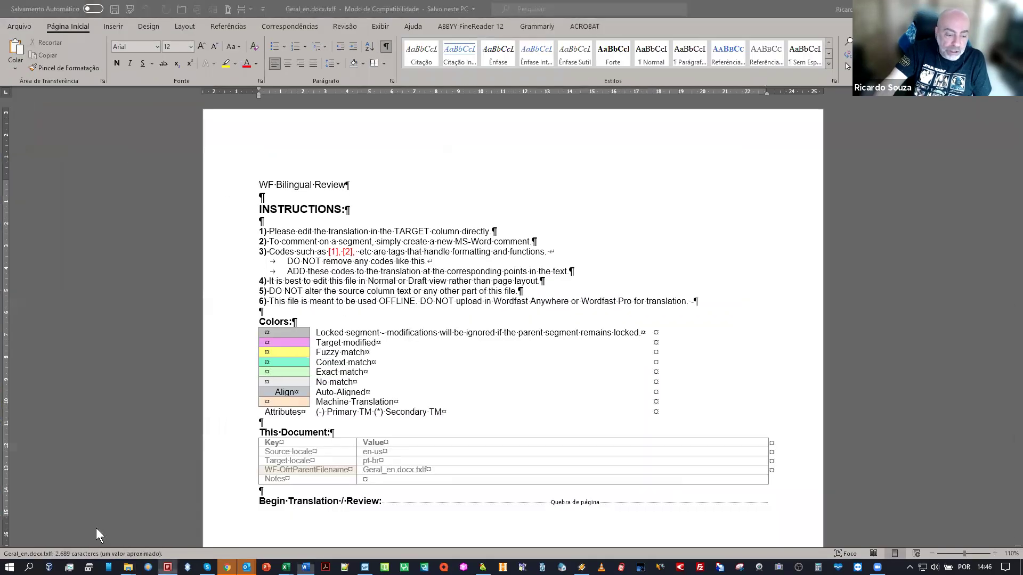
Glance at the Webinar ABRATES folder in Q-Dir, then examine the bilingual review's instructions and segment table in Word, highlighting several target cells
left_click(167, 567)
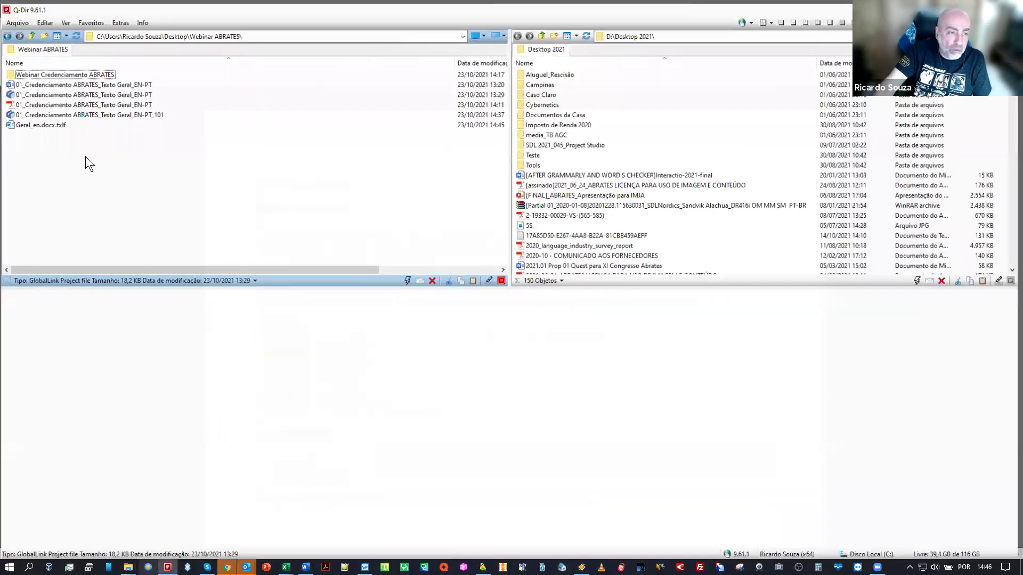
double_click(64, 82)
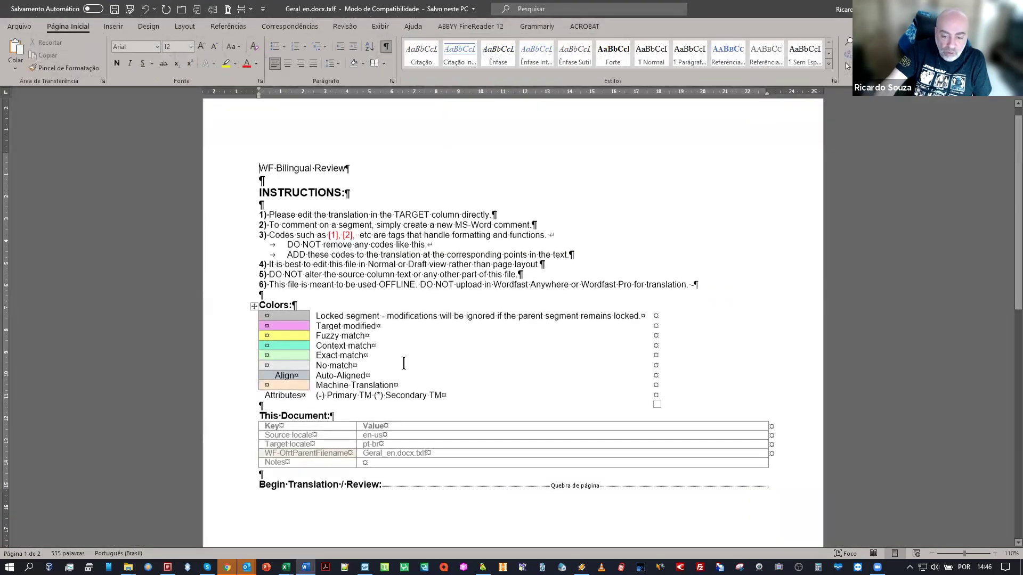
scroll(404, 363, "down", 7)
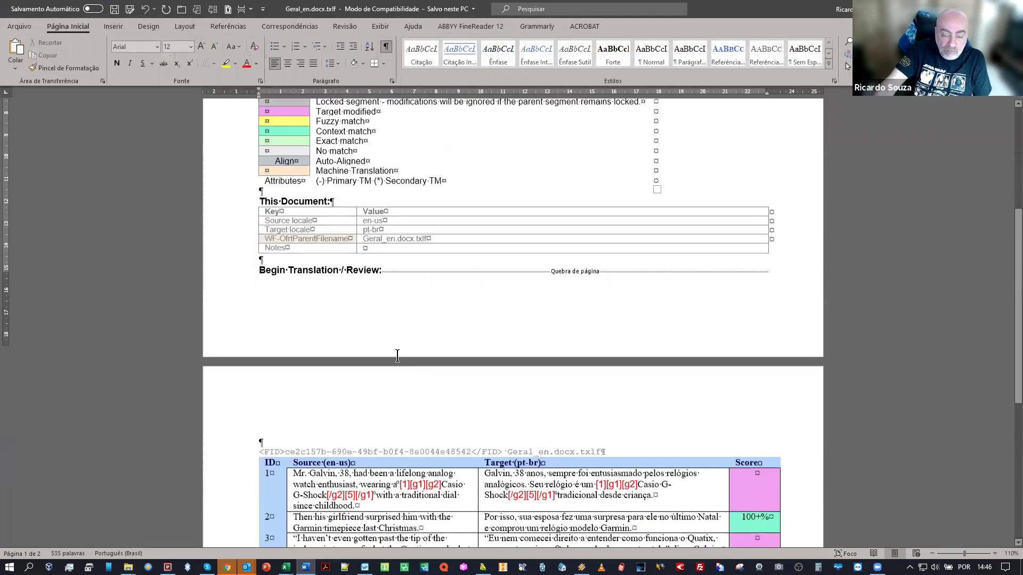
scroll(397, 356, "down", 5)
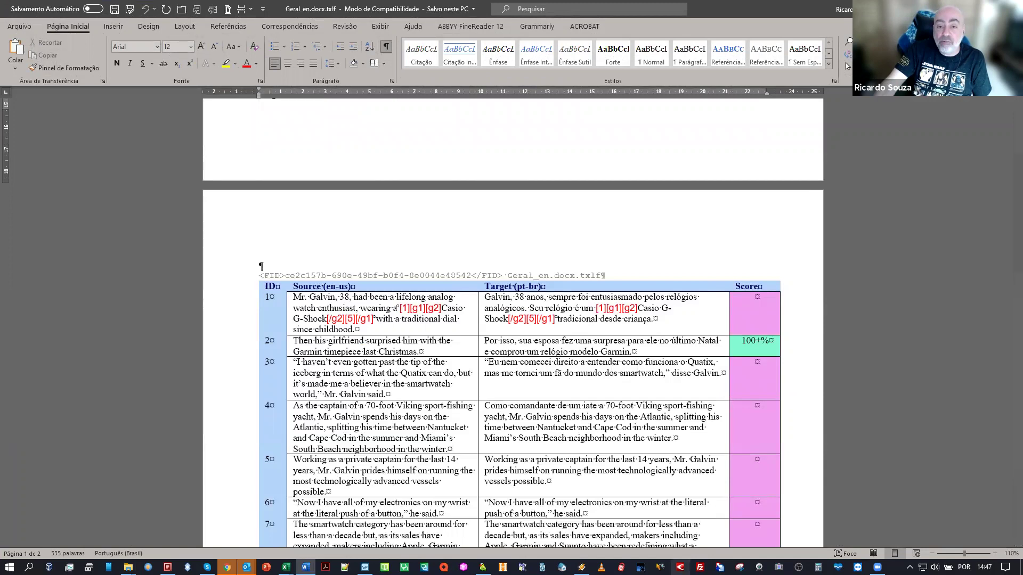
left_click(540, 339)
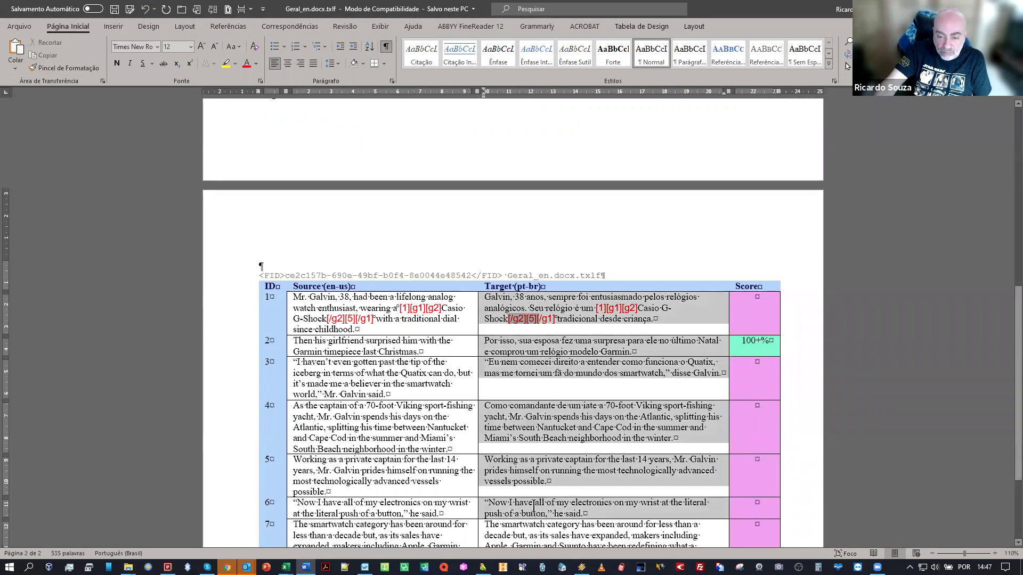
left_click(556, 427)
scroll(555, 430, "up", 5)
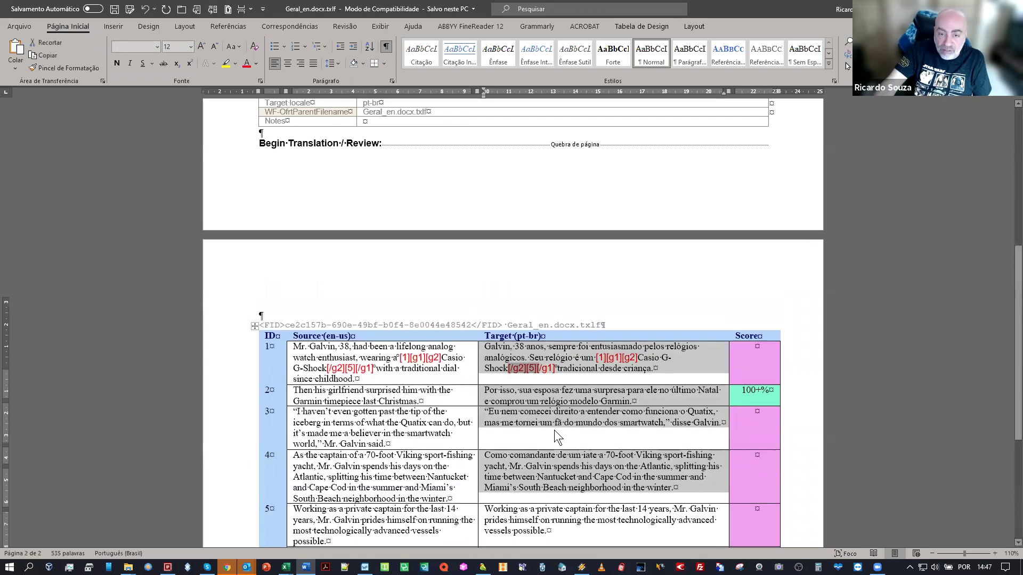
scroll(560, 210, "down", 9)
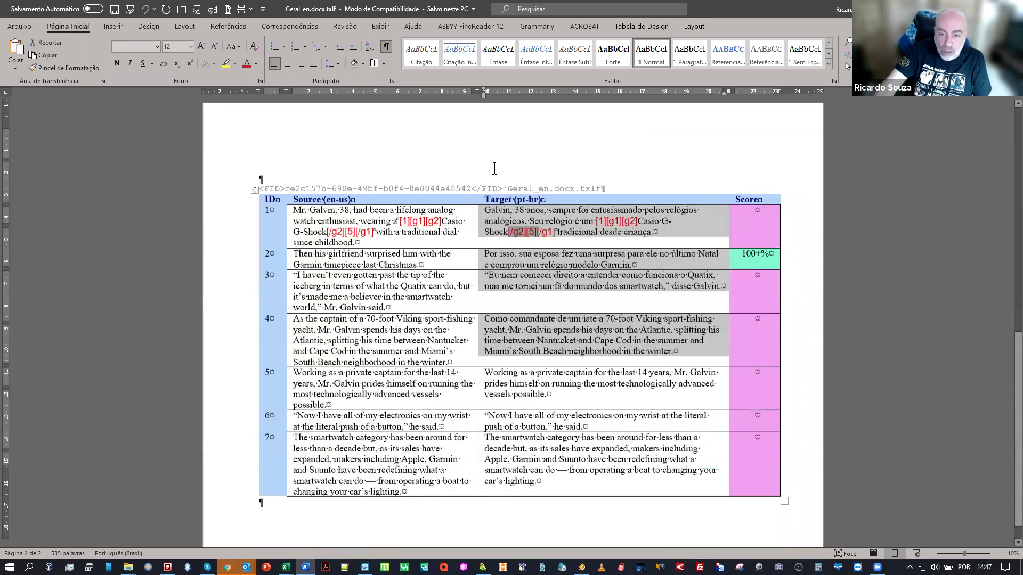
Set the proofing language of all target cells in the segment table to Portuguese (Brazil), with spelling and grammar checking enabled
left_click(563, 209)
left_click_drag(487, 164, 599, 409)
left_click_drag(614, 260, 600, 433)
left_click_drag(602, 344, 604, 419)
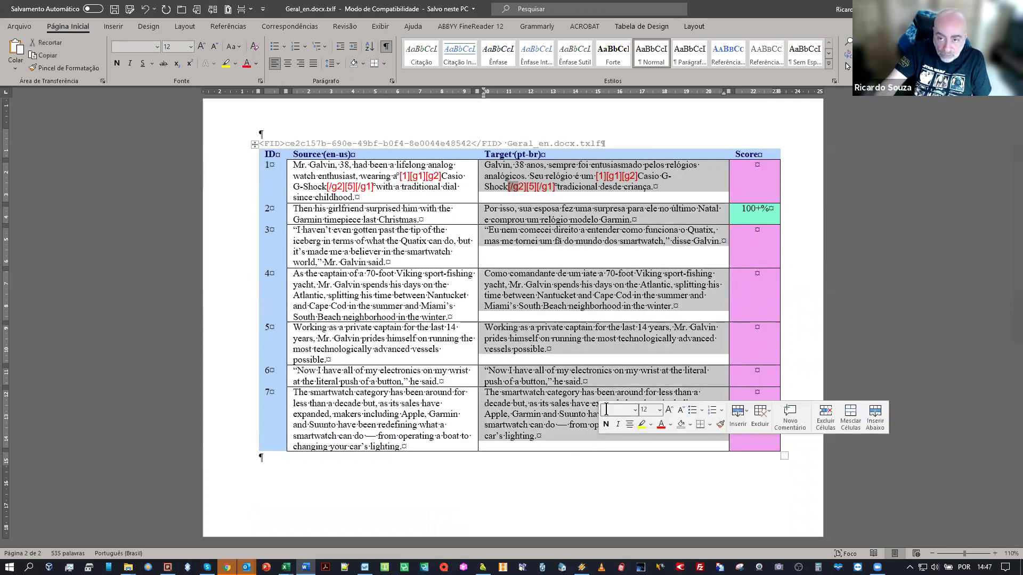
scroll(606, 411, "up", 3)
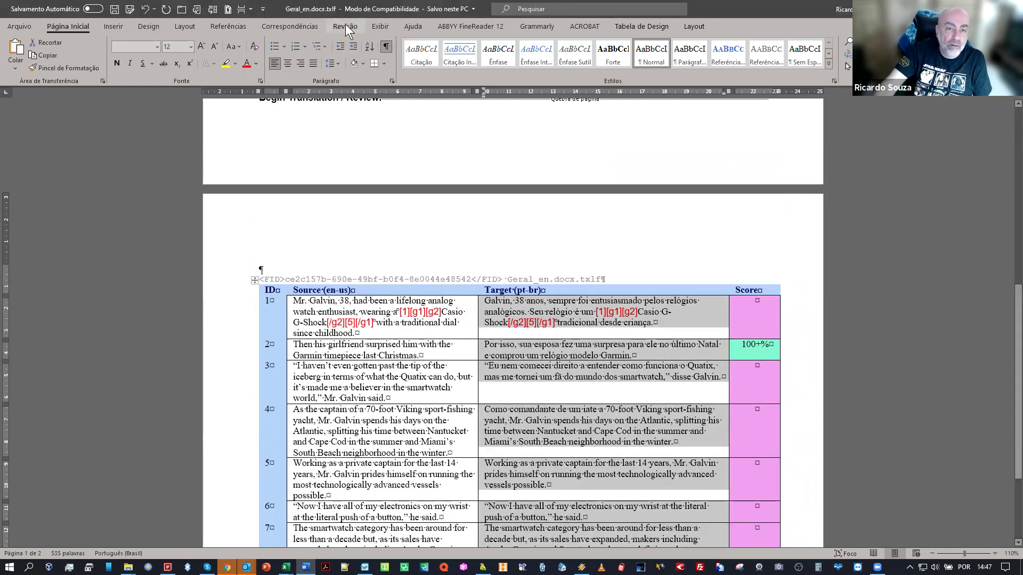
left_click(346, 25)
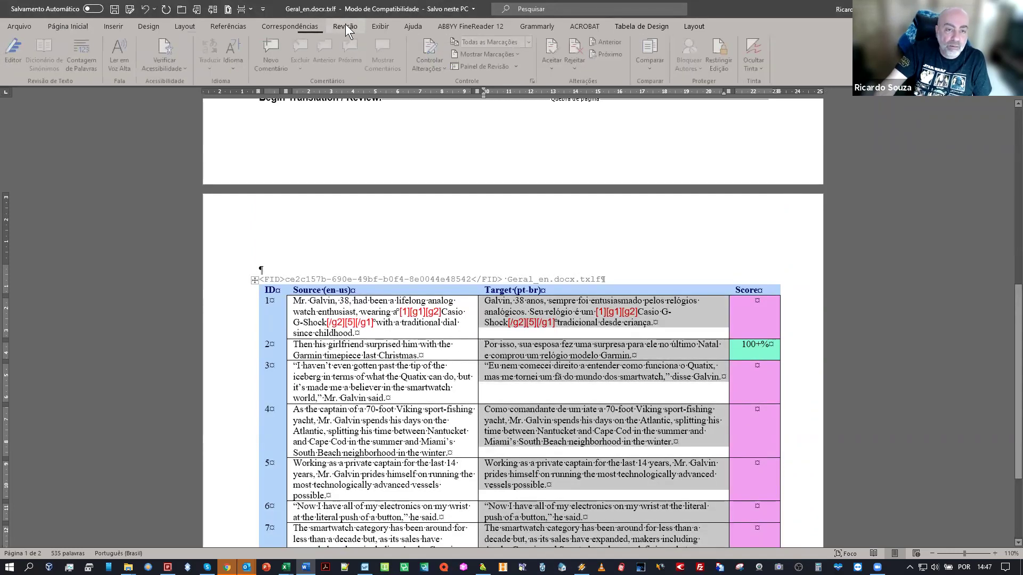
left_click(234, 69)
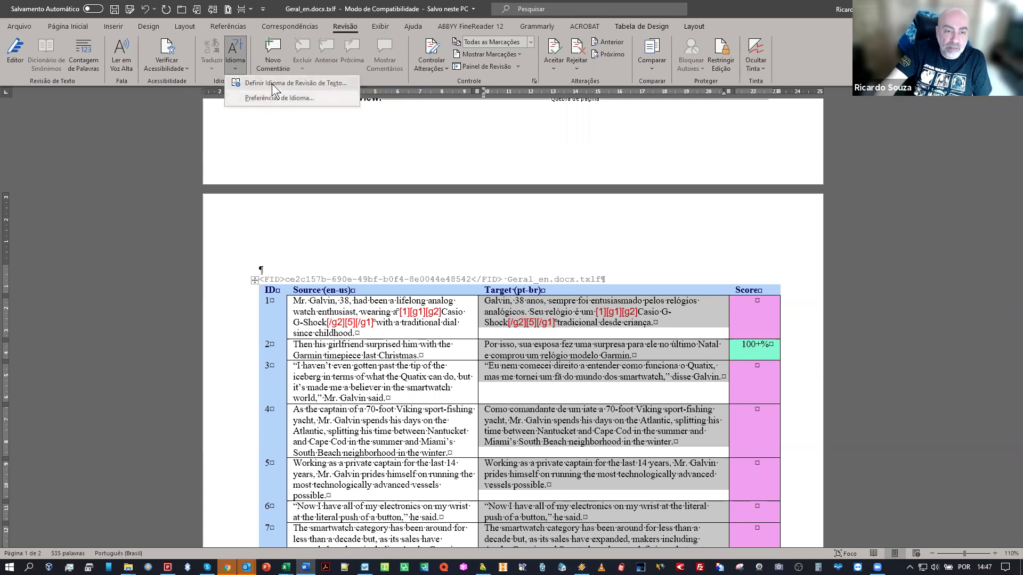
left_click(272, 84)
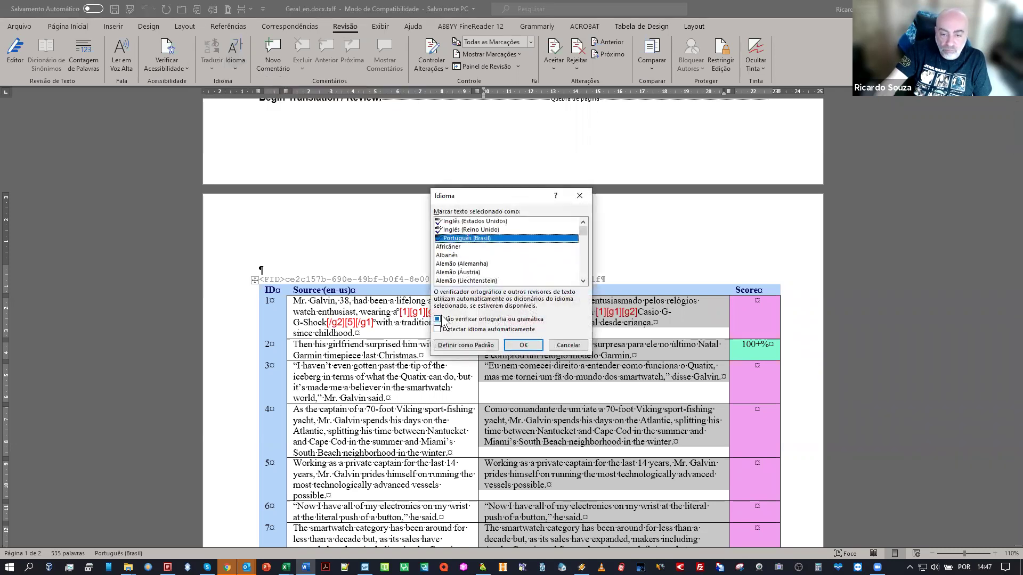
left_click(445, 319)
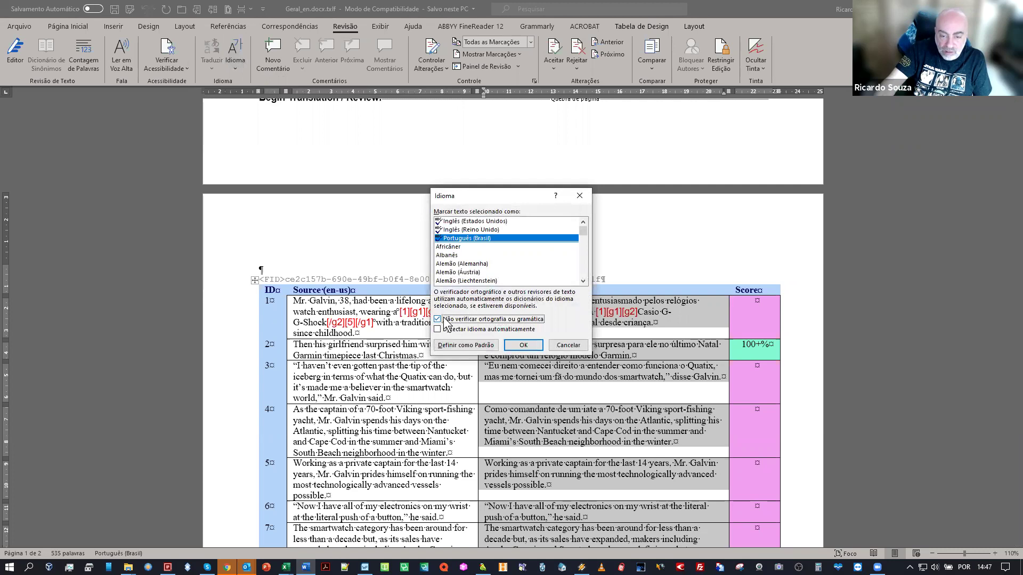
left_click(478, 239)
double_click(478, 239)
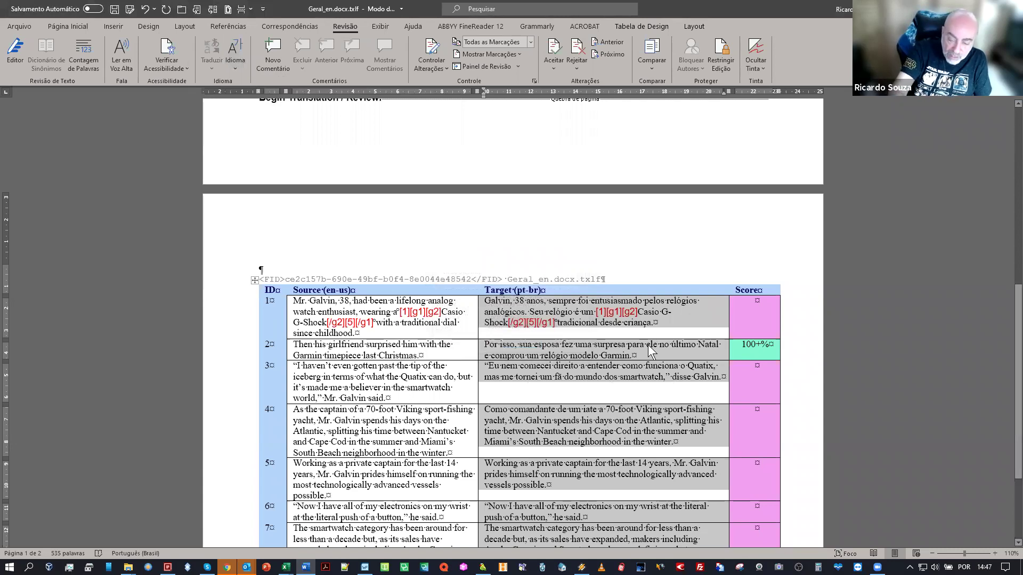
Run the spelling check on the target column and ignore the first flagged word in segment 1 once
key("F7")
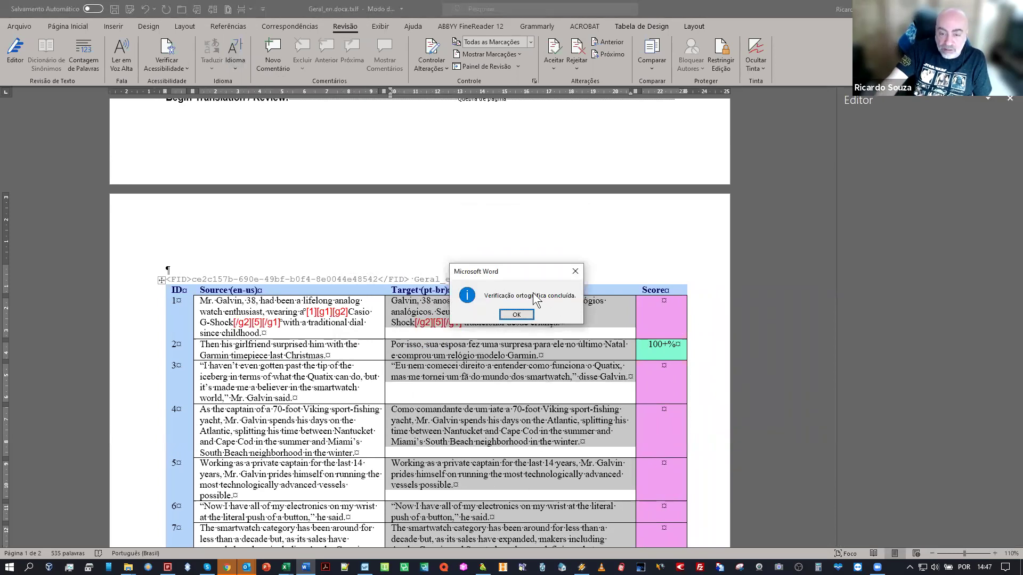
left_click(516, 315)
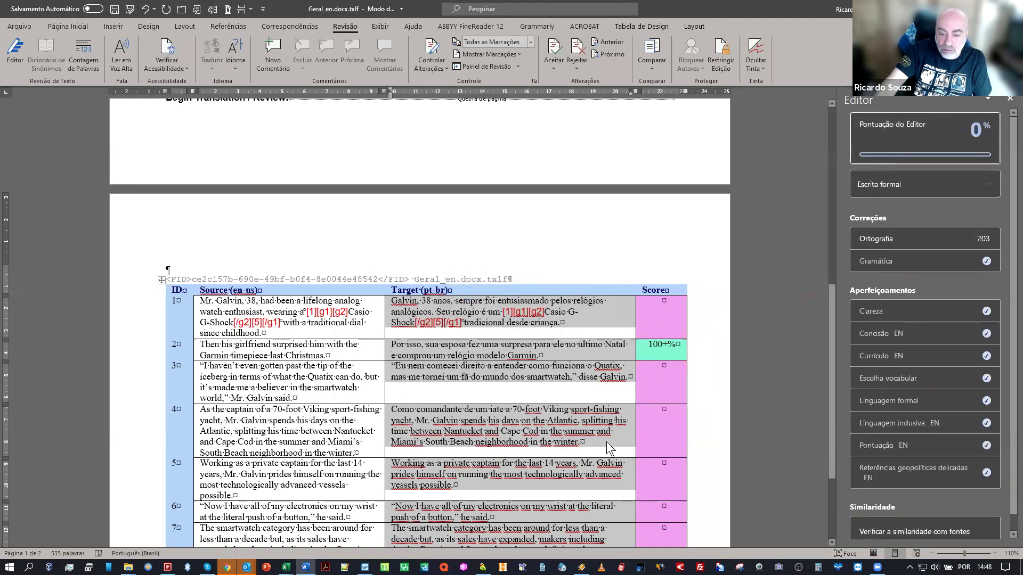
left_click(933, 136)
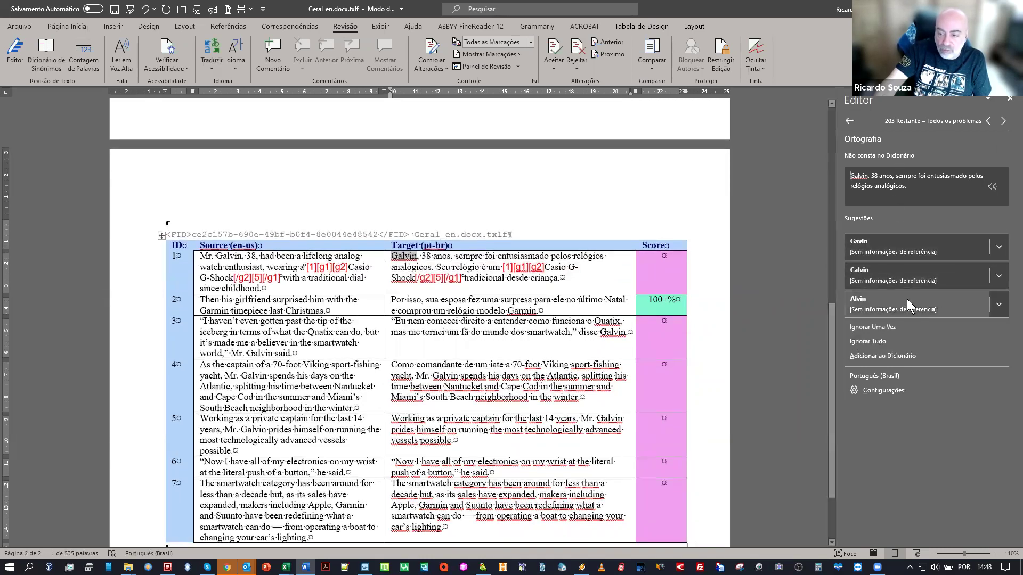
left_click(876, 325)
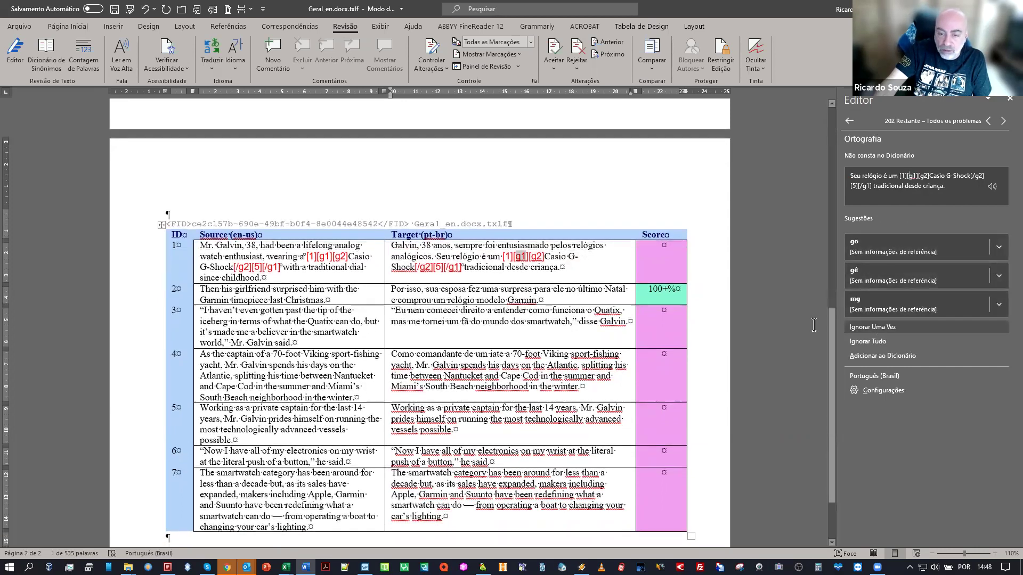
Highlight the [1][g1][g2] tags in segment 1's target and resume checking all results
left_click(523, 256)
left_click_drag(523, 256, 544, 257)
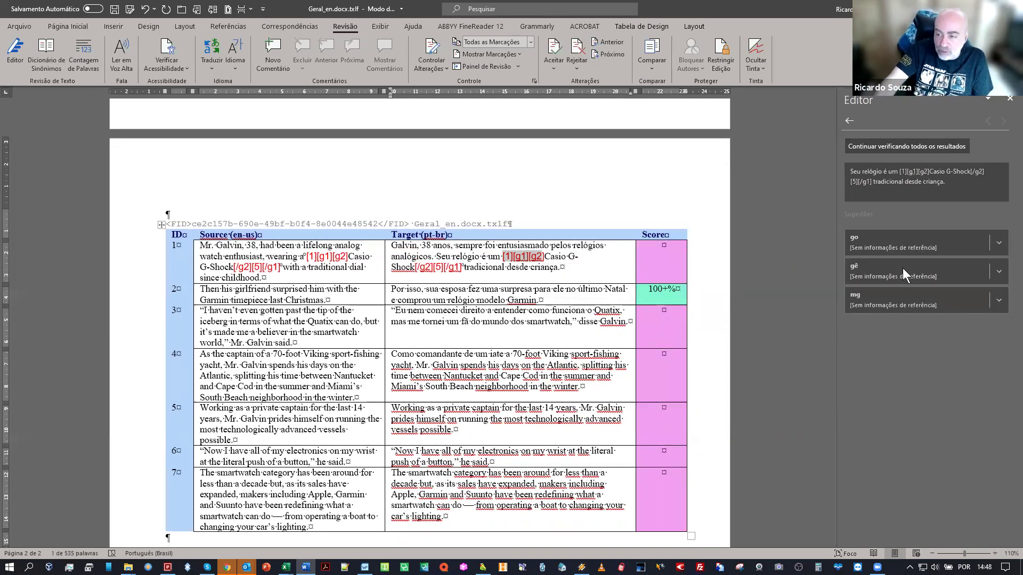
left_click(912, 142)
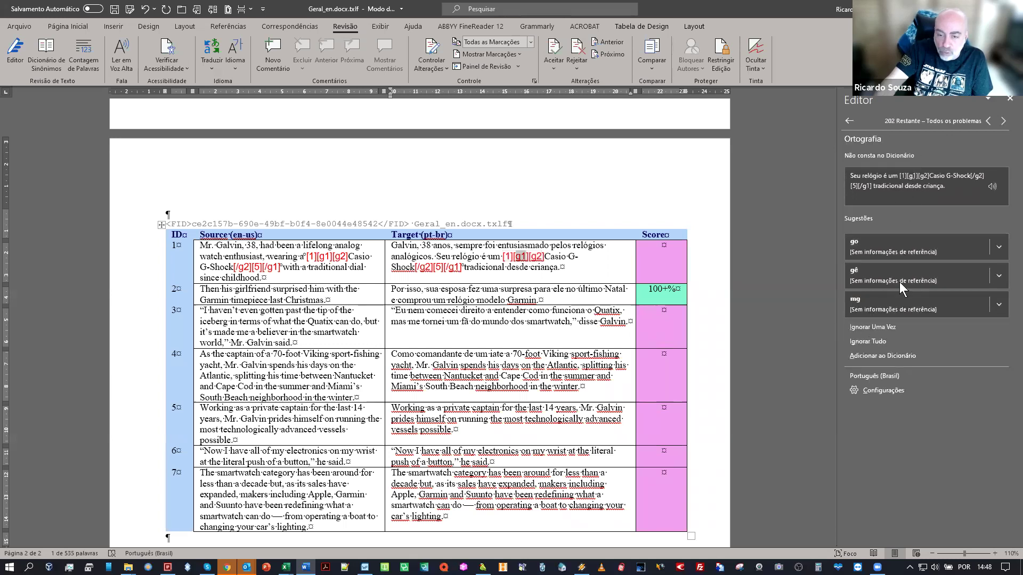
Replace the word "Garmin" with "Chamin" in segment 2's target cell
left_click(461, 290)
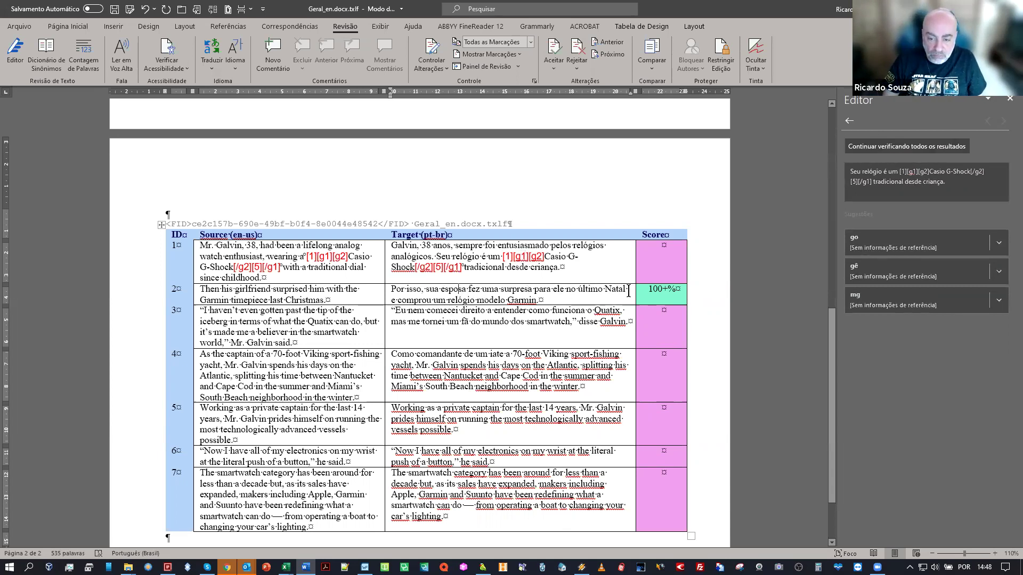
double_click(517, 299)
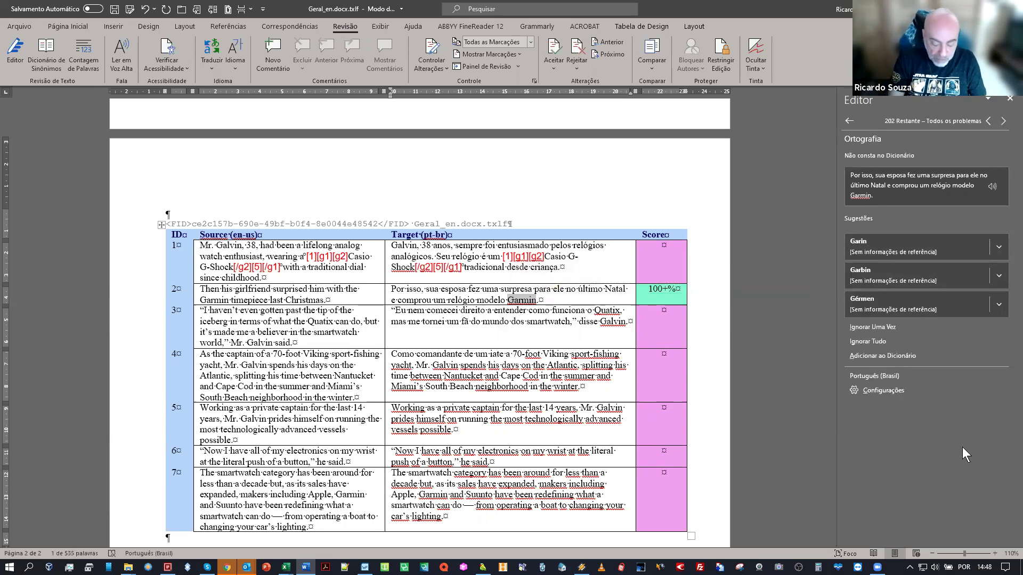
type("Chamin")
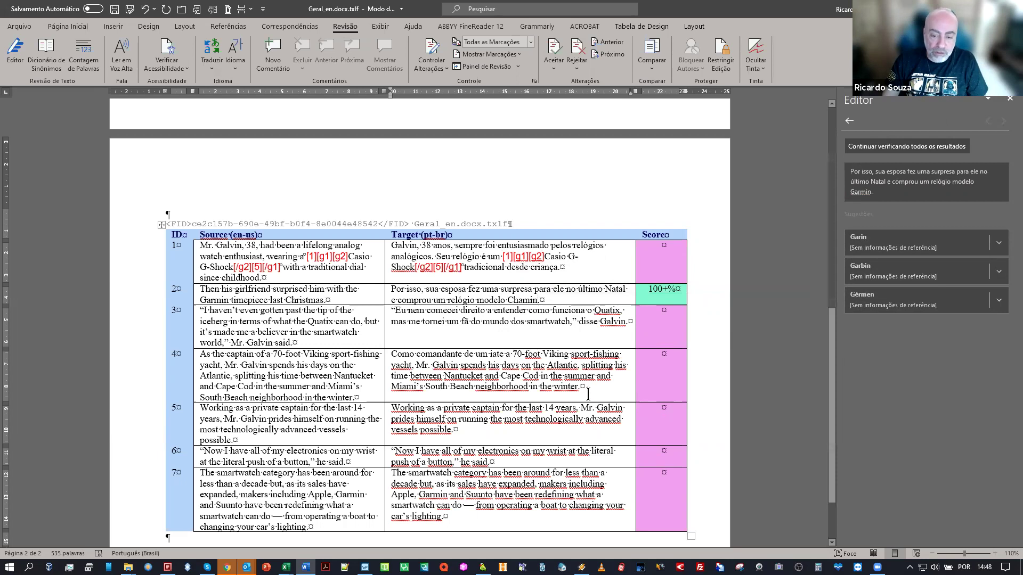
Replace the entire target text of segment 5 with "Lorem Ipsum Lorem Ipsum"
scroll(586, 399, "down", 1)
scroll(586, 399, "down", 3)
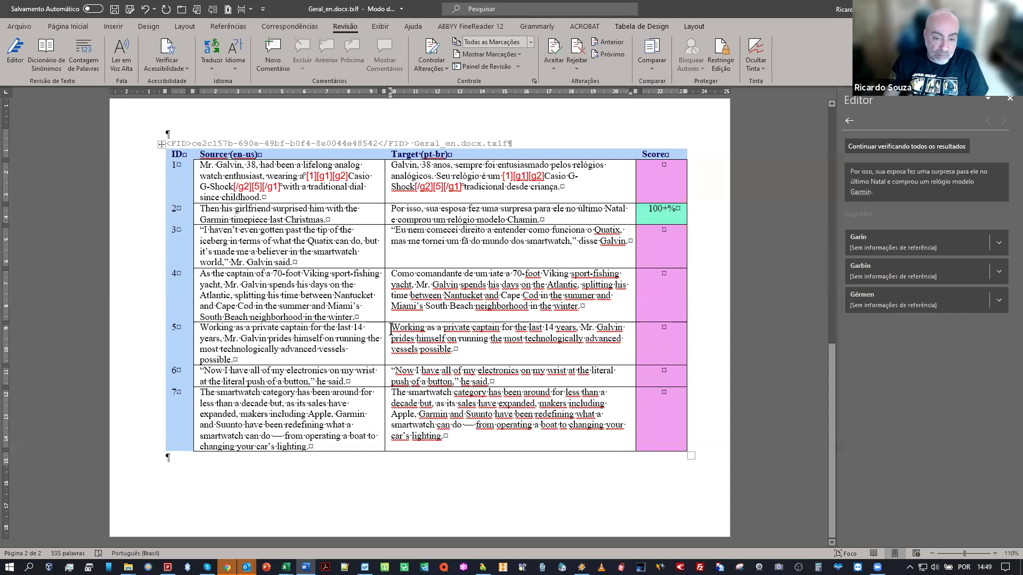
left_click_drag(391, 330, 477, 352)
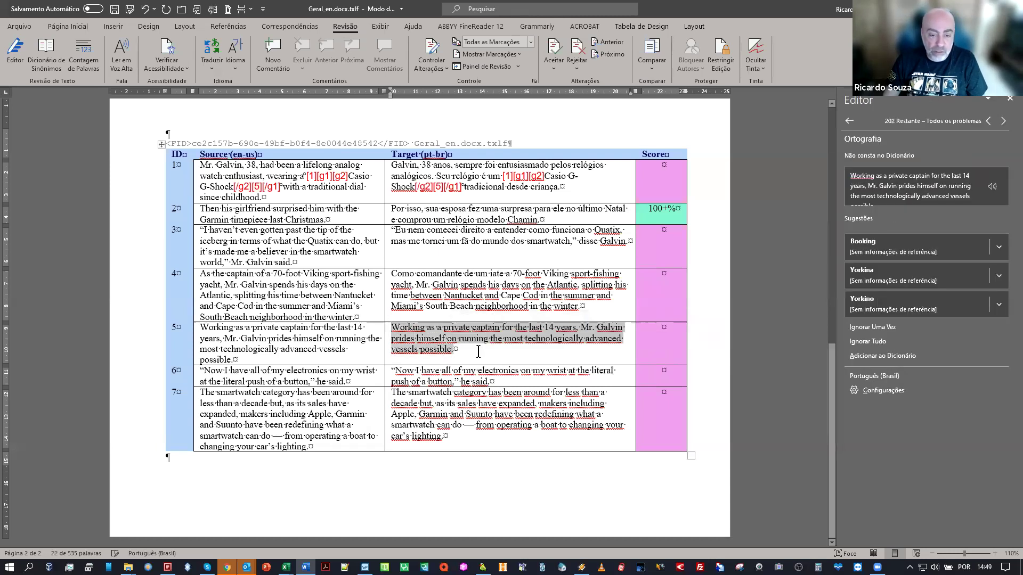
type("B")
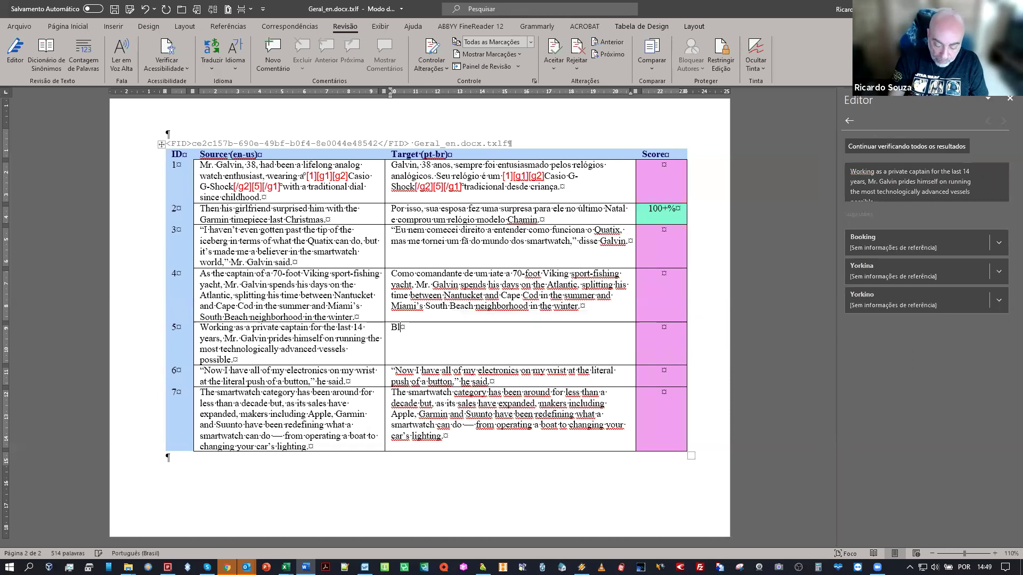
type("Lorem Ipsum Lorem Ipsum")
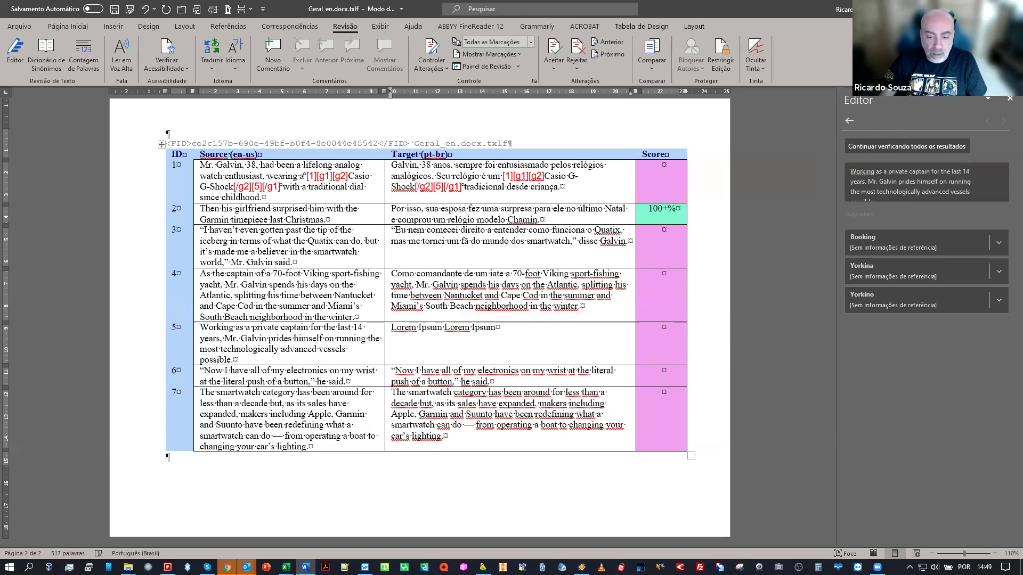
right_click(467, 383)
left_click(415, 378)
right_click(415, 378)
key("Escape")
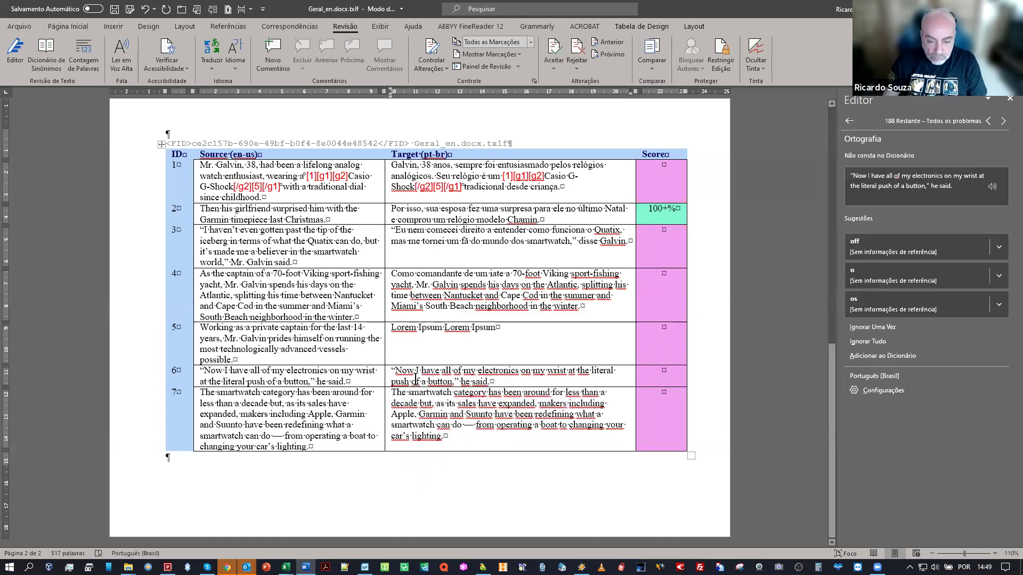
key("ctrl+o")
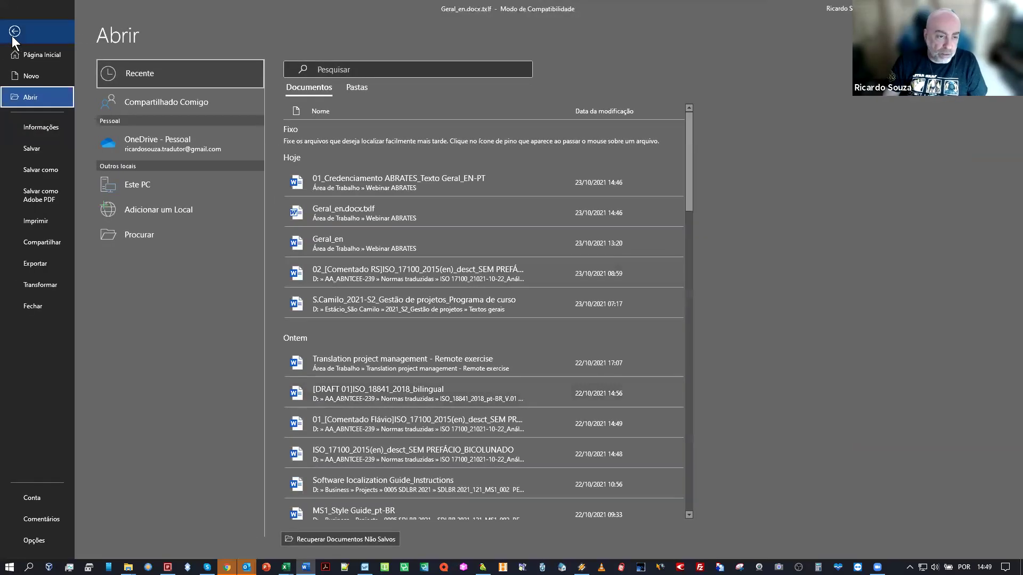
left_click(15, 32)
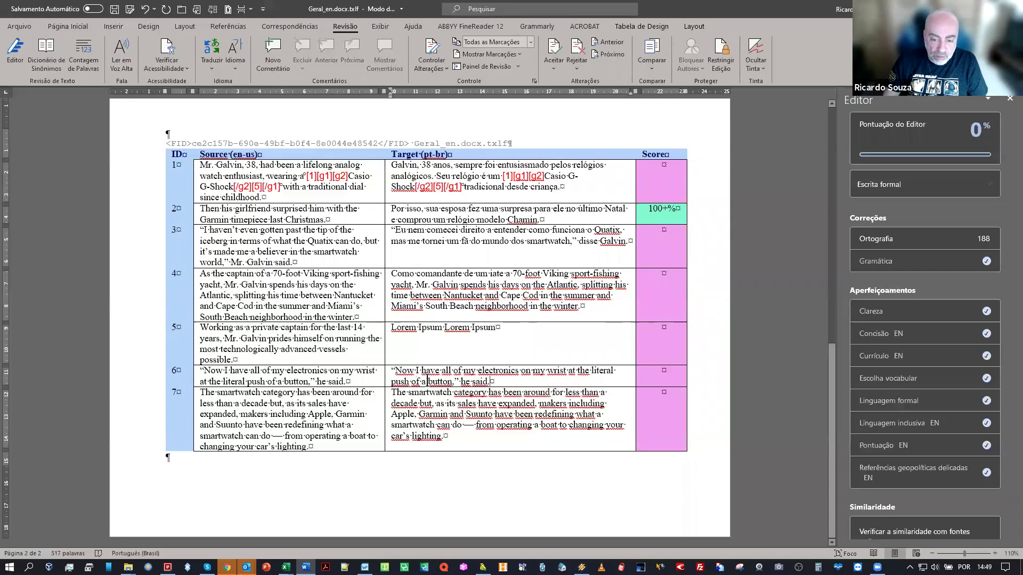
Replace segment 6's target text with "Ipso Facti", and save and close the review document
left_click_drag(491, 382, 386, 377)
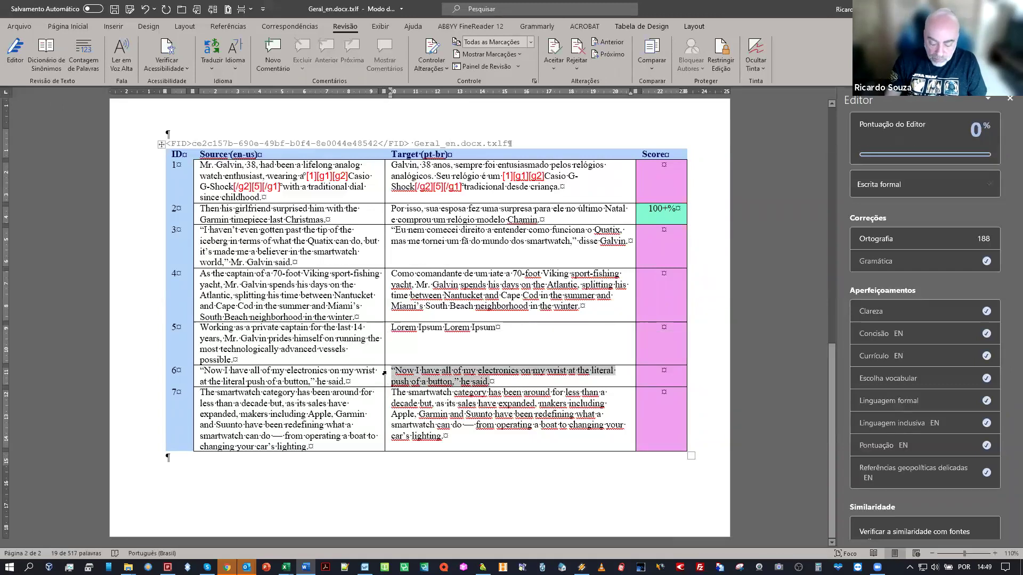
type("Ipso Facti")
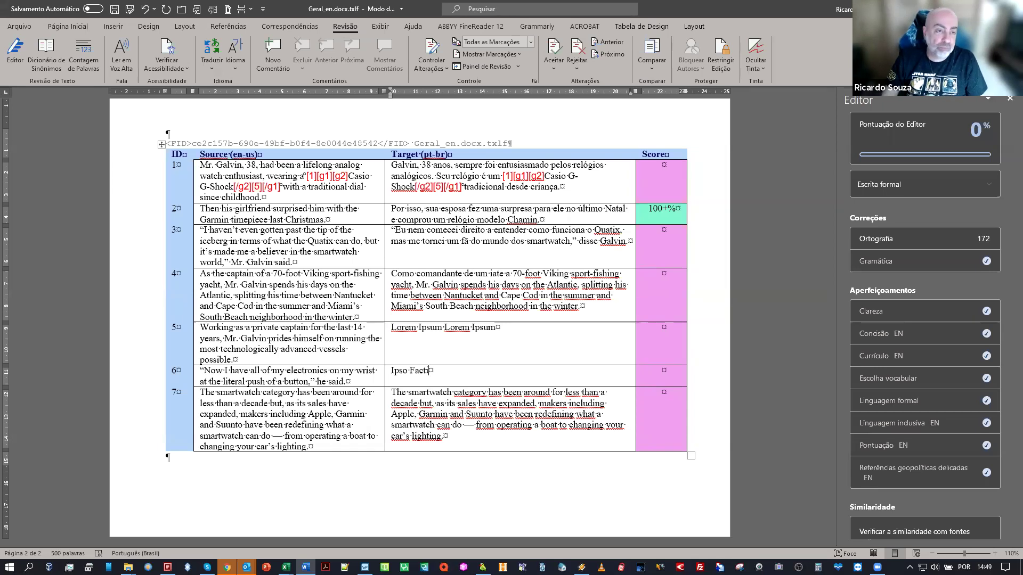
left_click(115, 10)
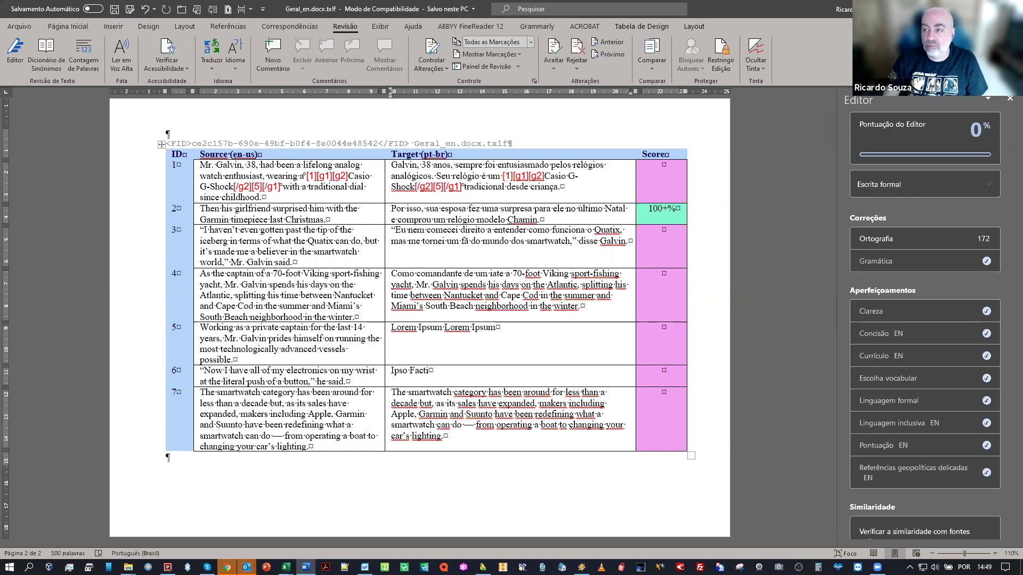
key("alt+F4")
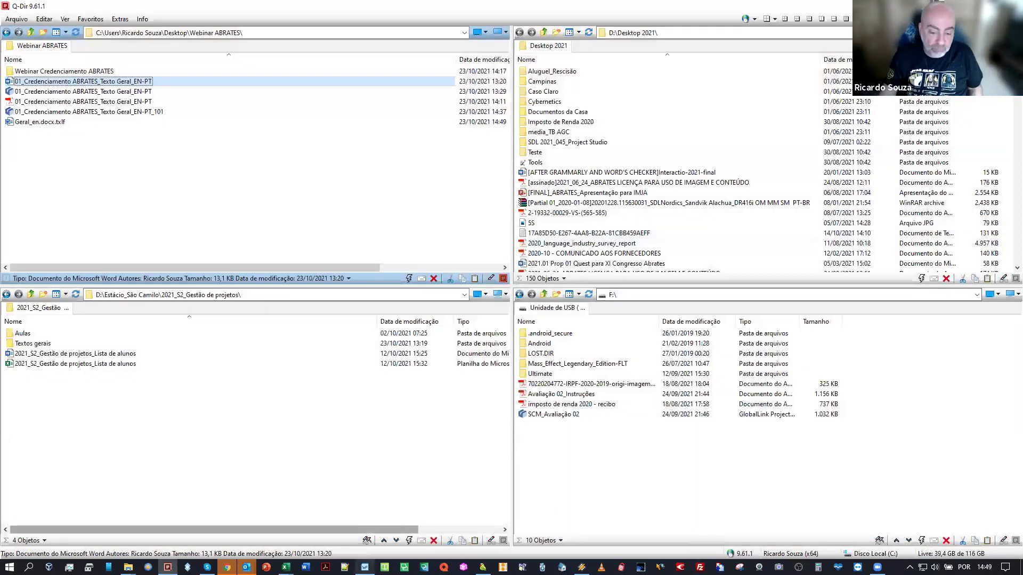
Switch to Wordfast Pro and bring up the Bilingual Import tool, comparing it with the Bilingual Export settings
left_click(364, 567)
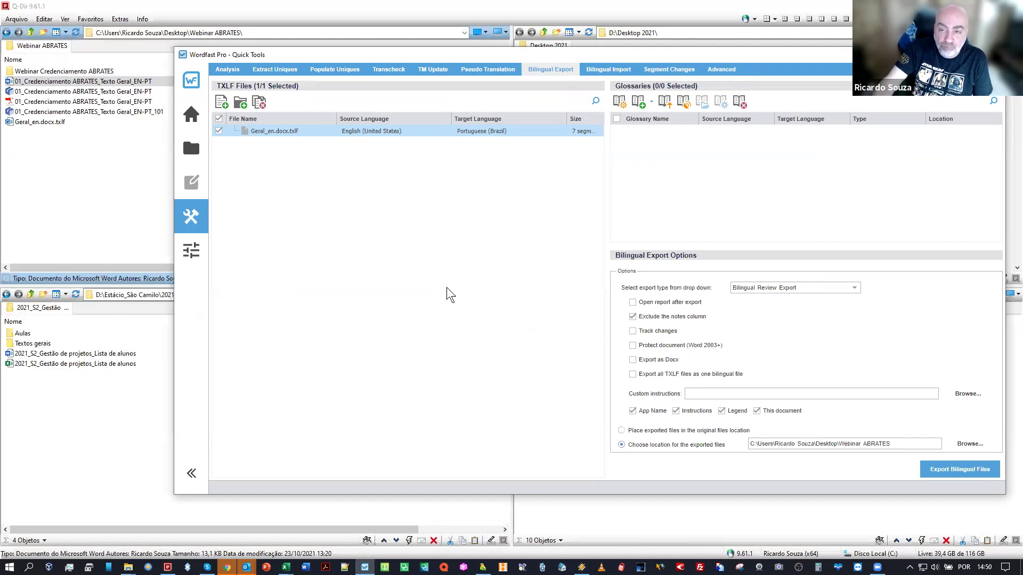
left_click(608, 72)
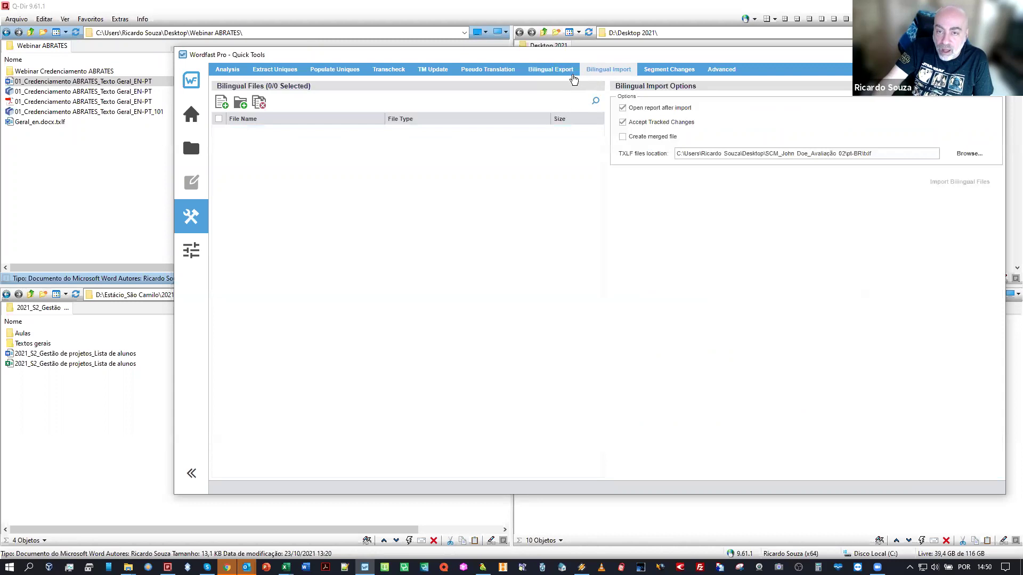
left_click(545, 76)
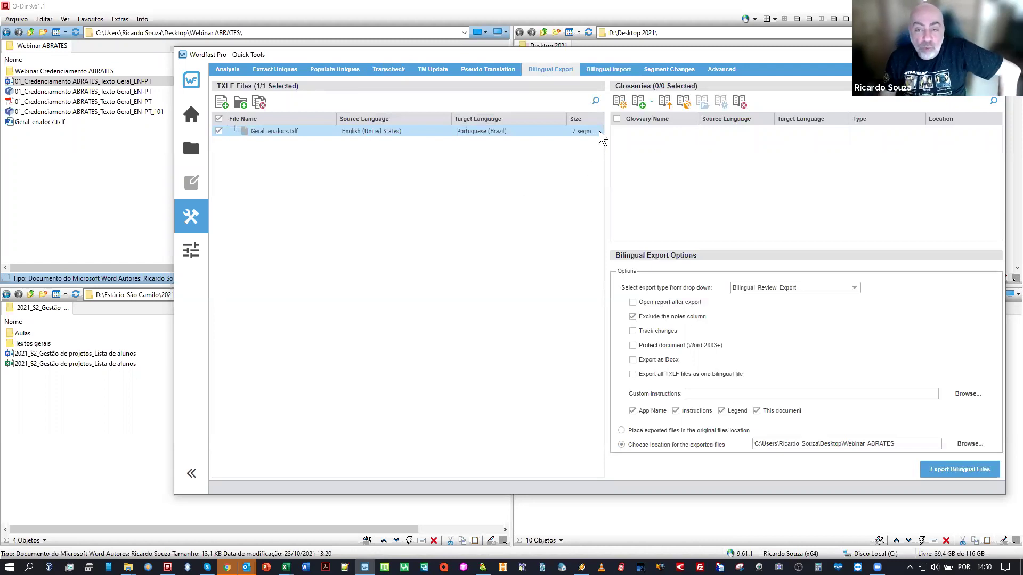
left_click(616, 74)
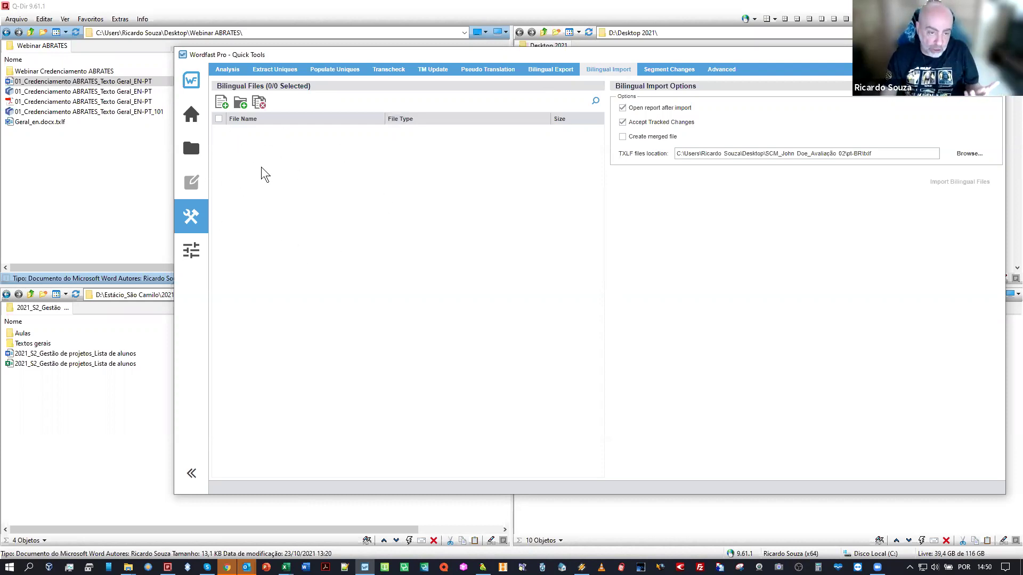
Add the edited Geral_en.docx.txlf Word file from the desktop folder Webinar ABRATES to the bilingual files for import
left_click(223, 103)
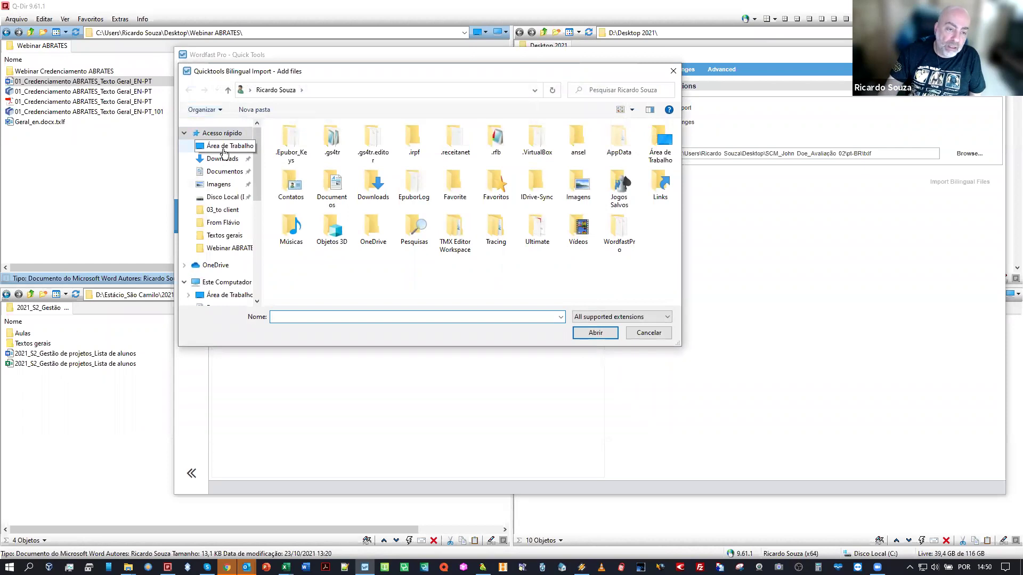
left_click(224, 149)
double_click(313, 210)
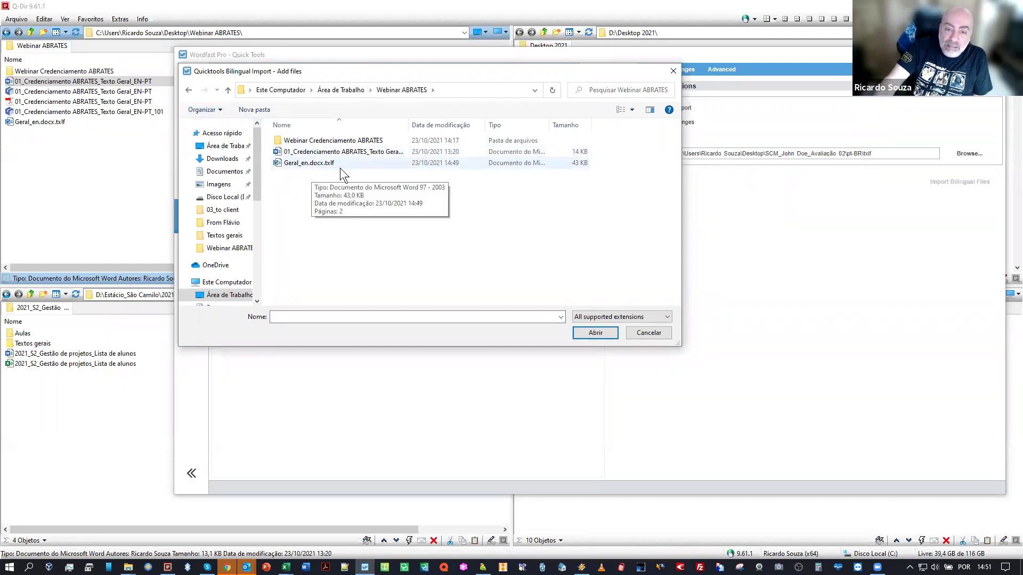
left_click_drag(550, 125, 643, 124)
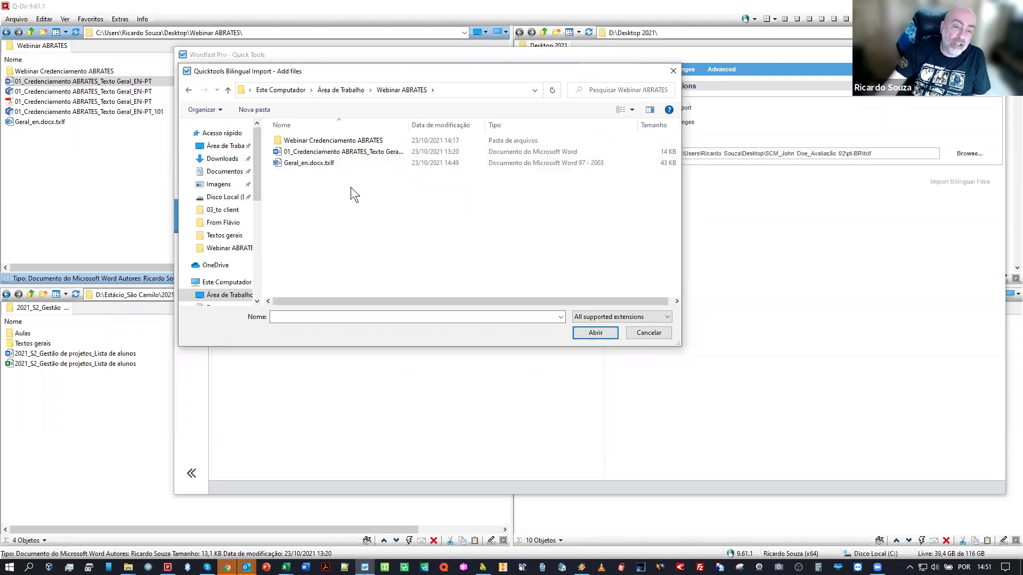
double_click(302, 165)
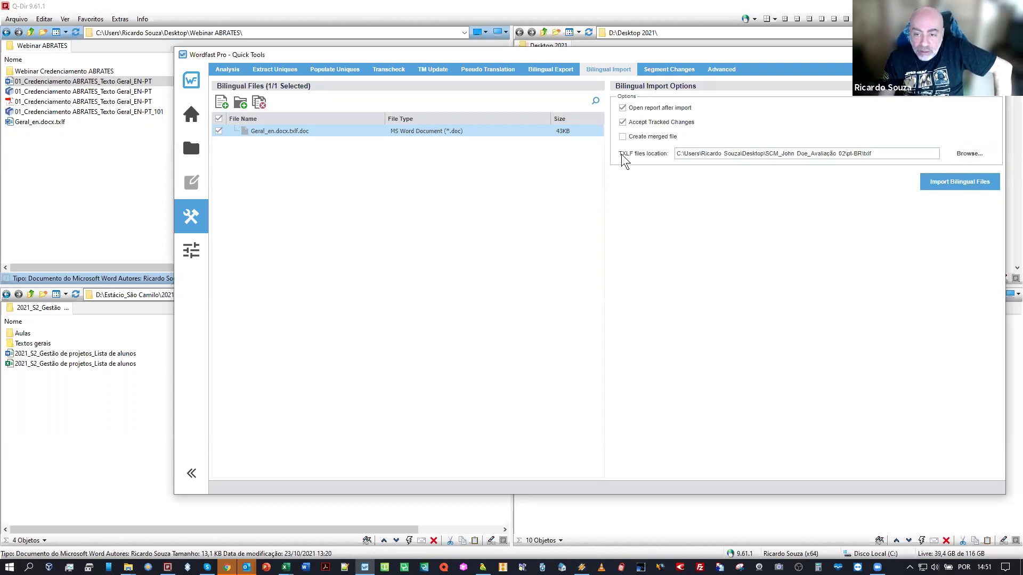
left_click(670, 153)
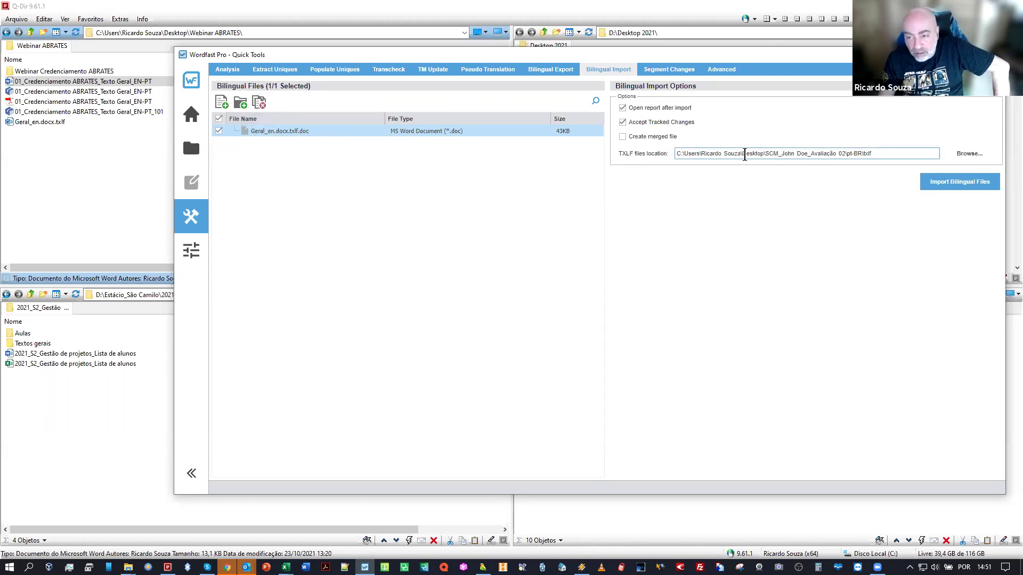
left_click(970, 155)
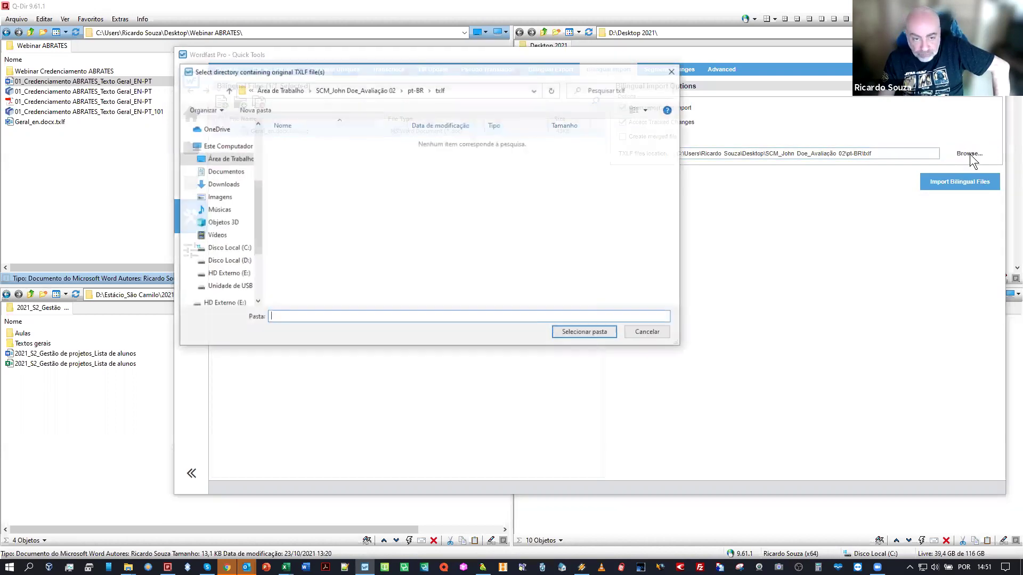
left_click(234, 160)
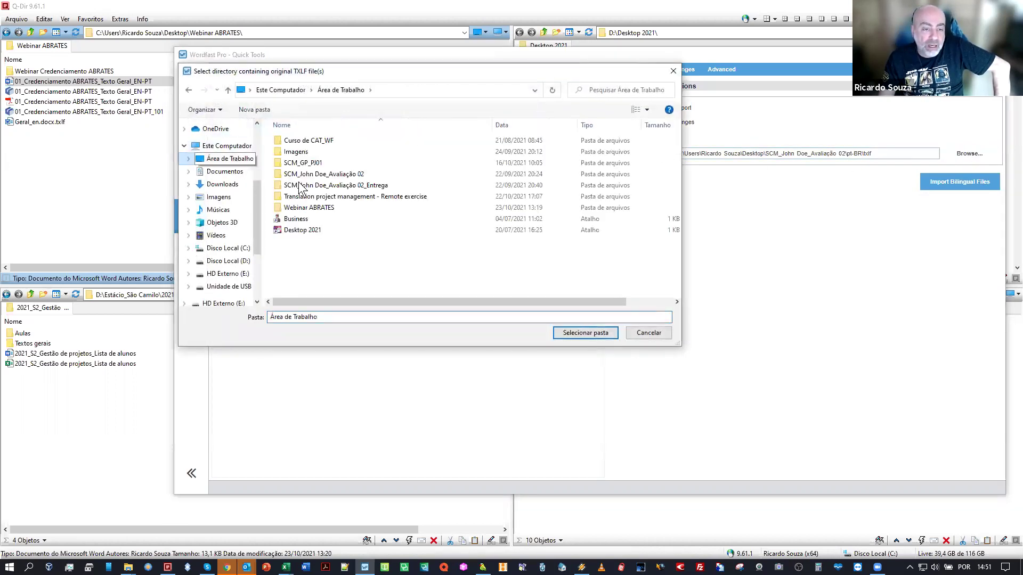
double_click(309, 207)
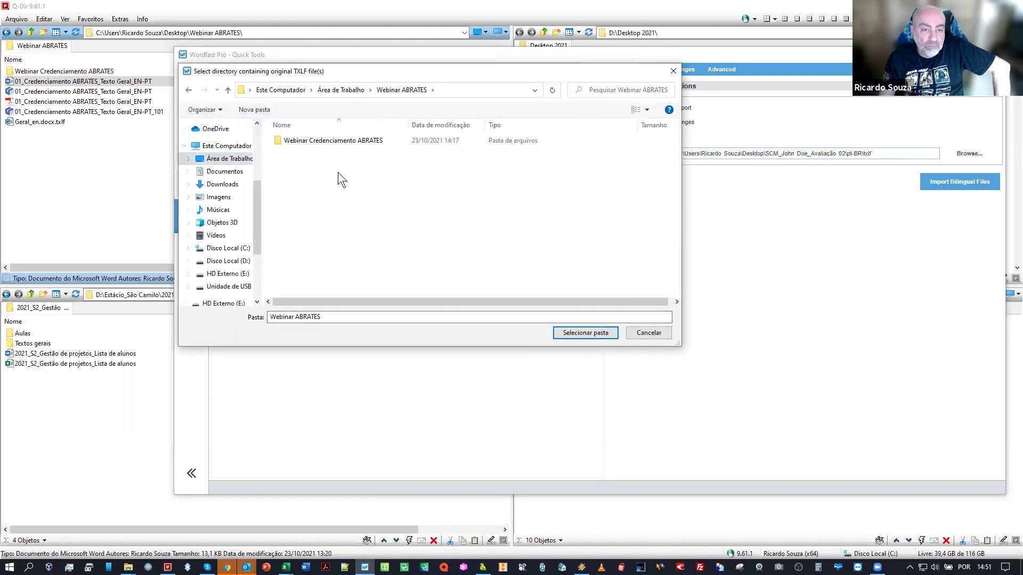
double_click(343, 139)
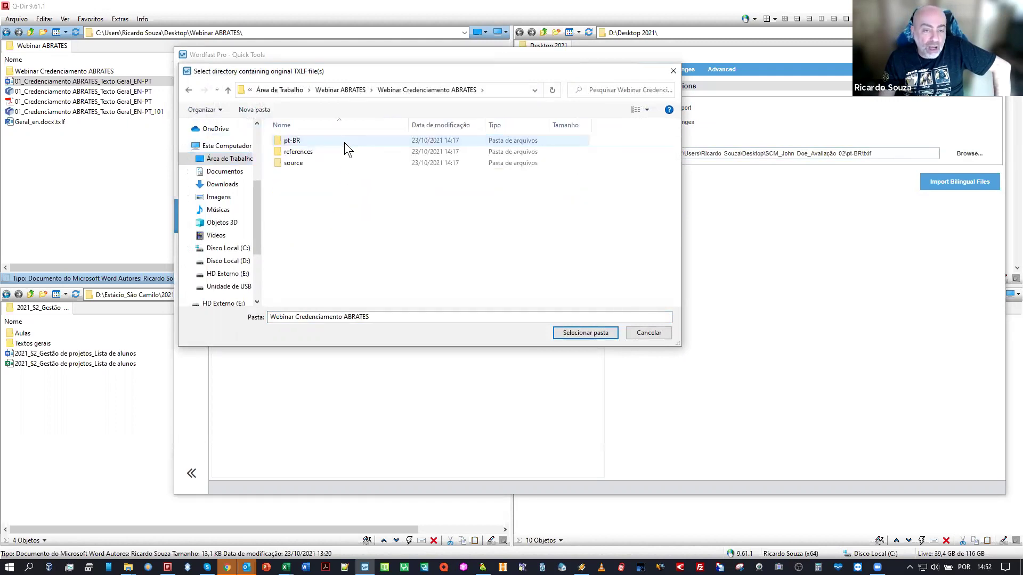
double_click(313, 140)
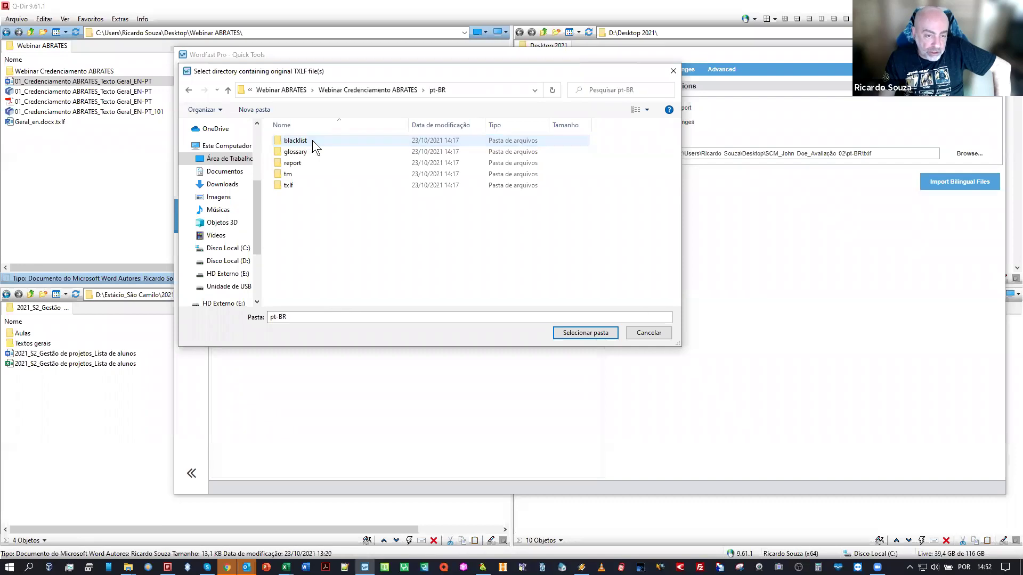
double_click(297, 186)
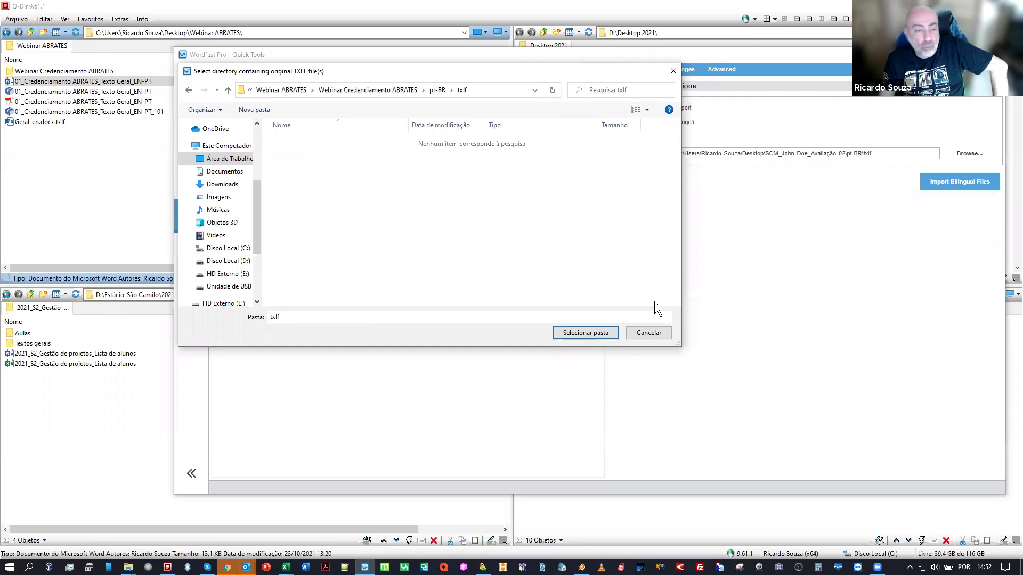
left_click(231, 91)
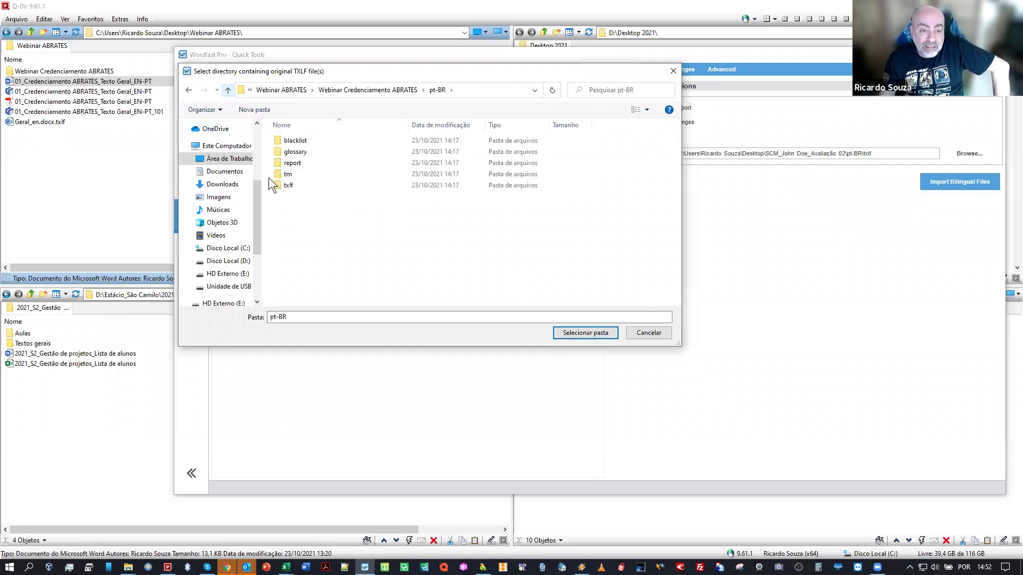
double_click(287, 187)
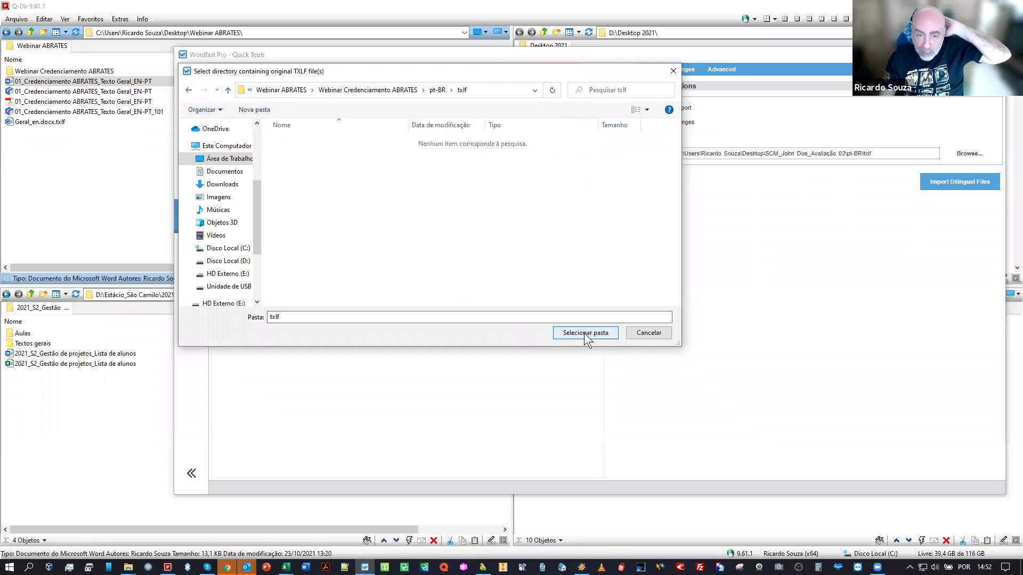
left_click(673, 71)
Set the TXLF files location to the pt-BR\txlf folder of the Webinar Credenciamento ABRATES project and import the bilingual file
left_click(978, 155)
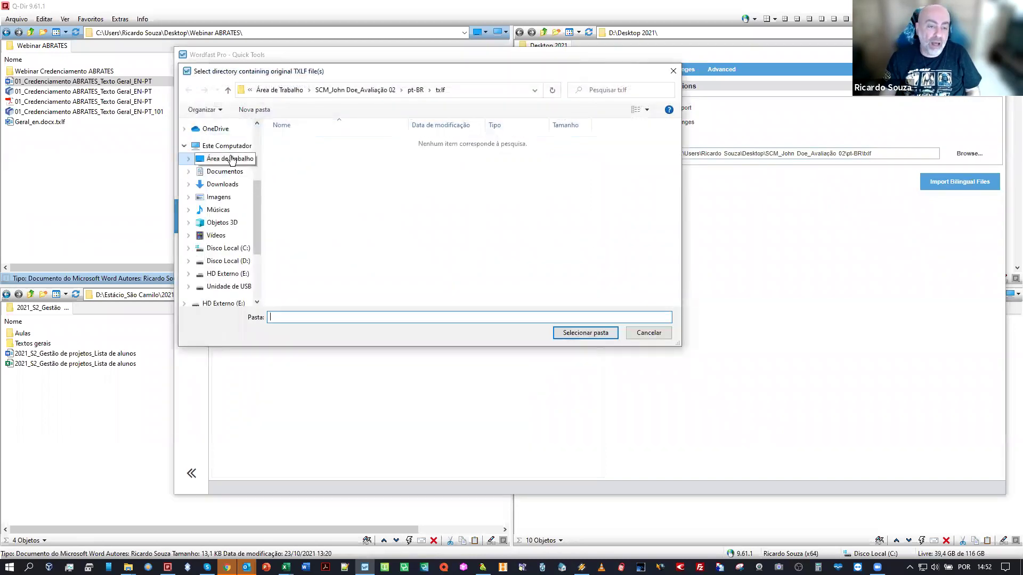
left_click(230, 160)
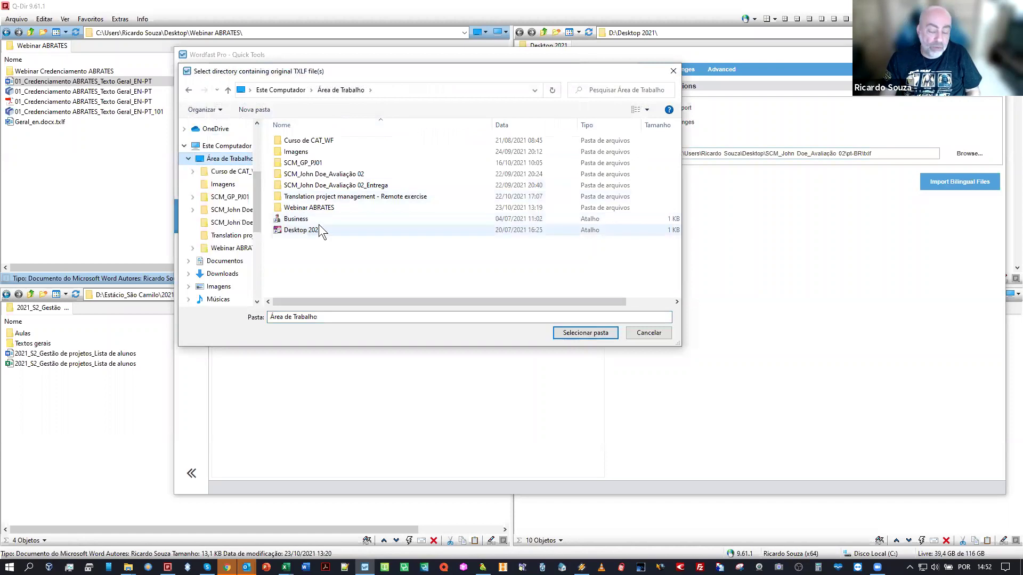
double_click(318, 207)
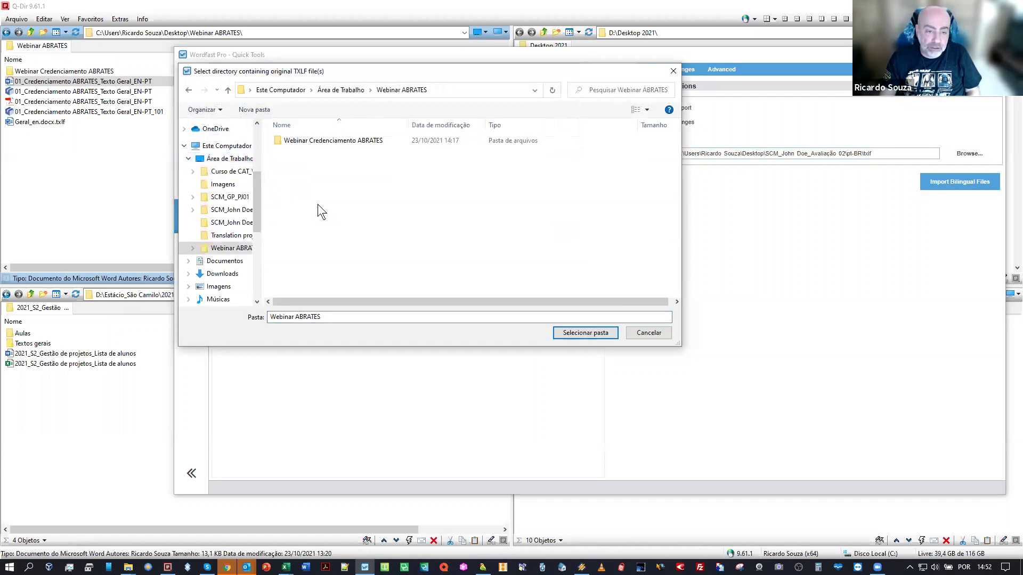
double_click(312, 142)
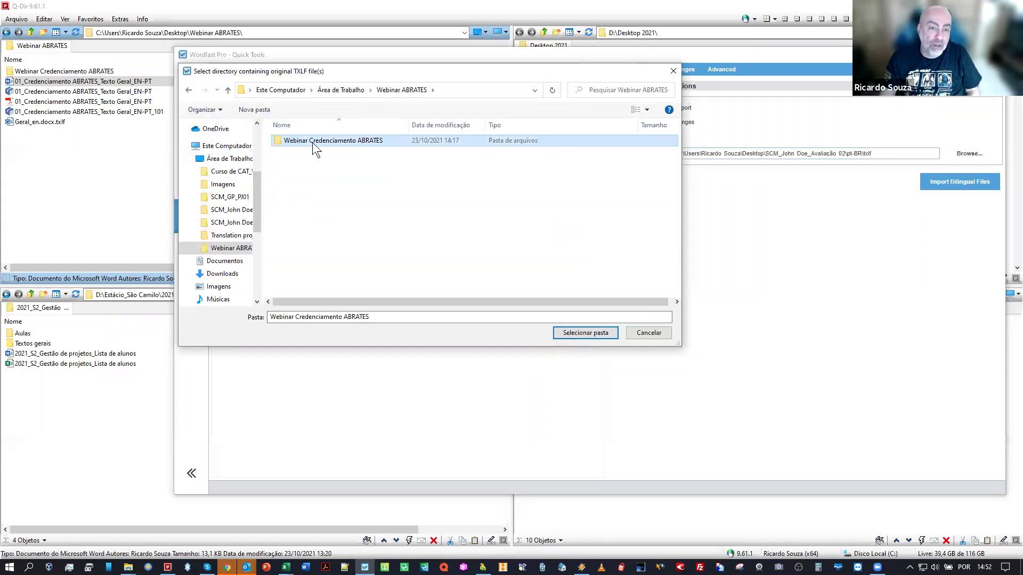
double_click(312, 140)
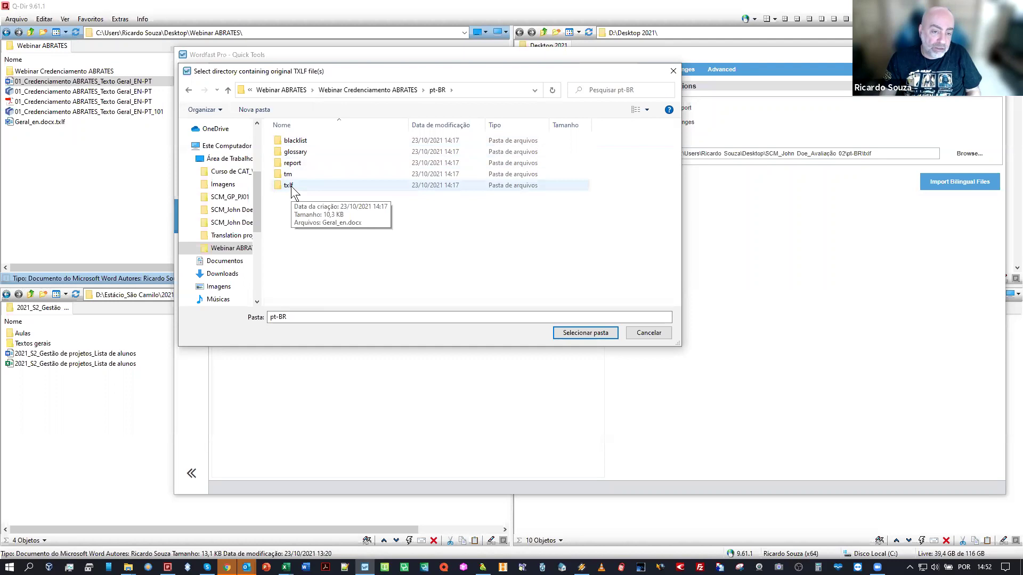
double_click(288, 186)
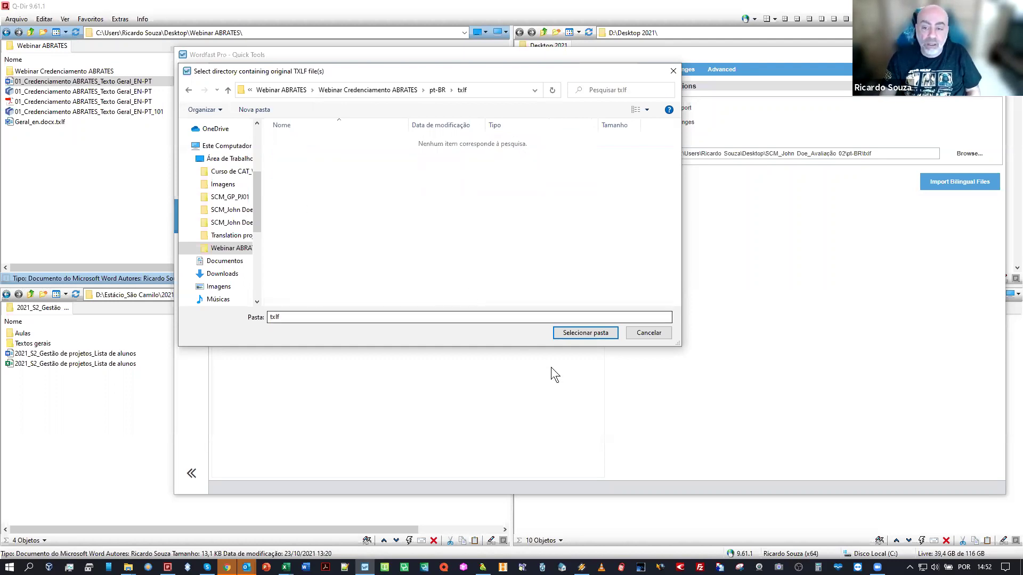
left_click(594, 334)
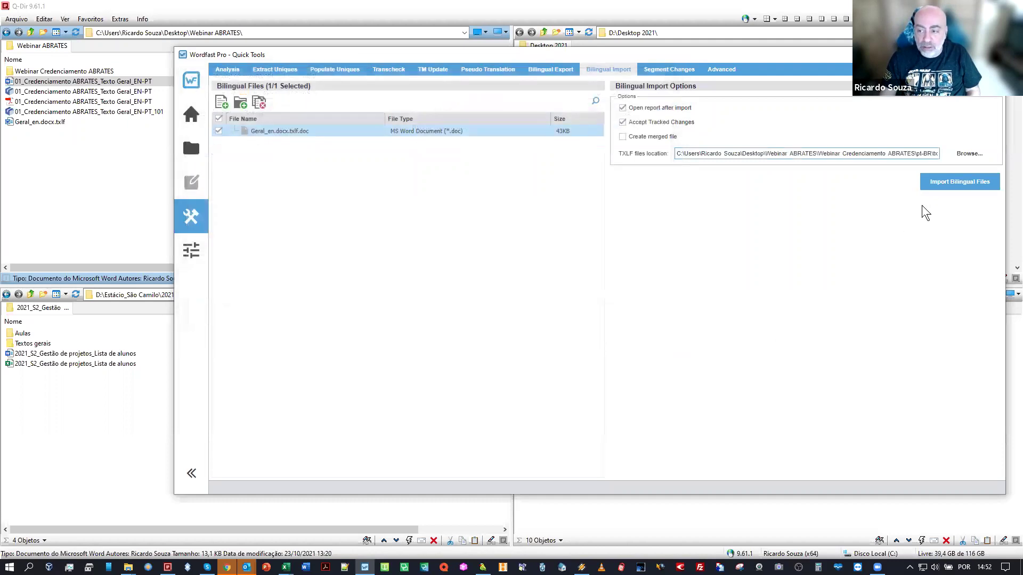
left_click(970, 183)
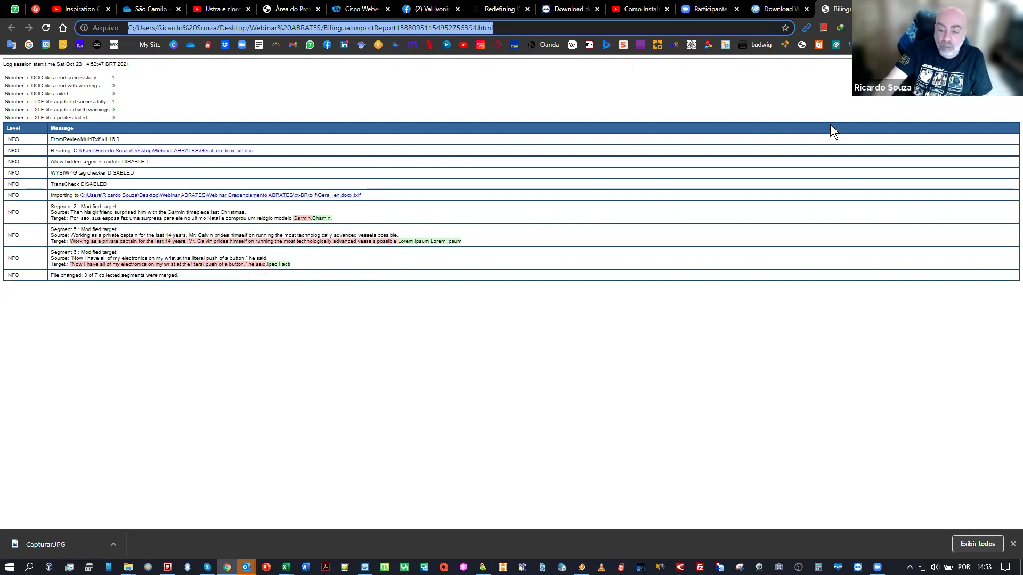
Switch from the browser report back to Wordfast Pro and open Geral_en.docx.txlf from the current project
left_click(364, 567)
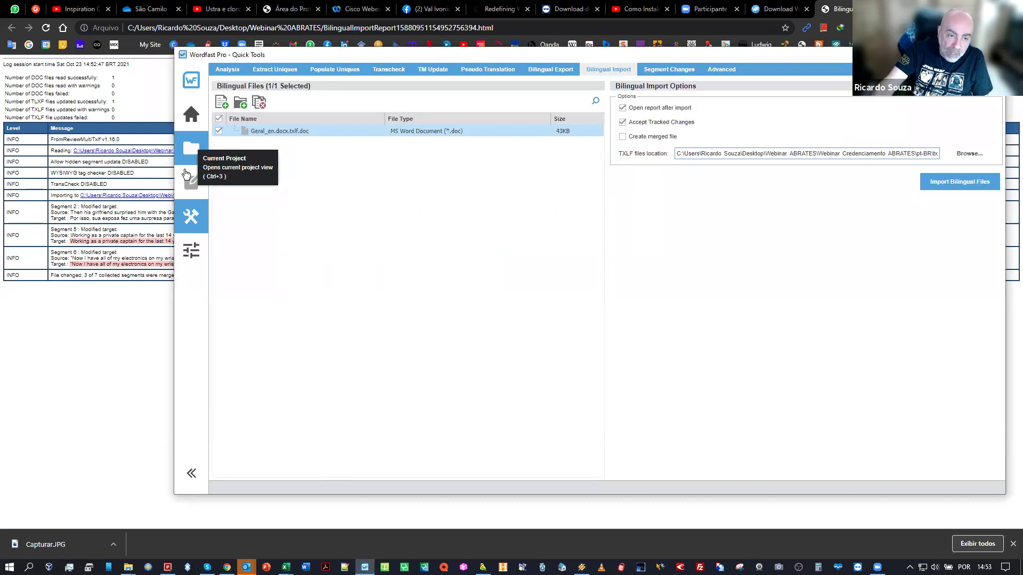
left_click(191, 149)
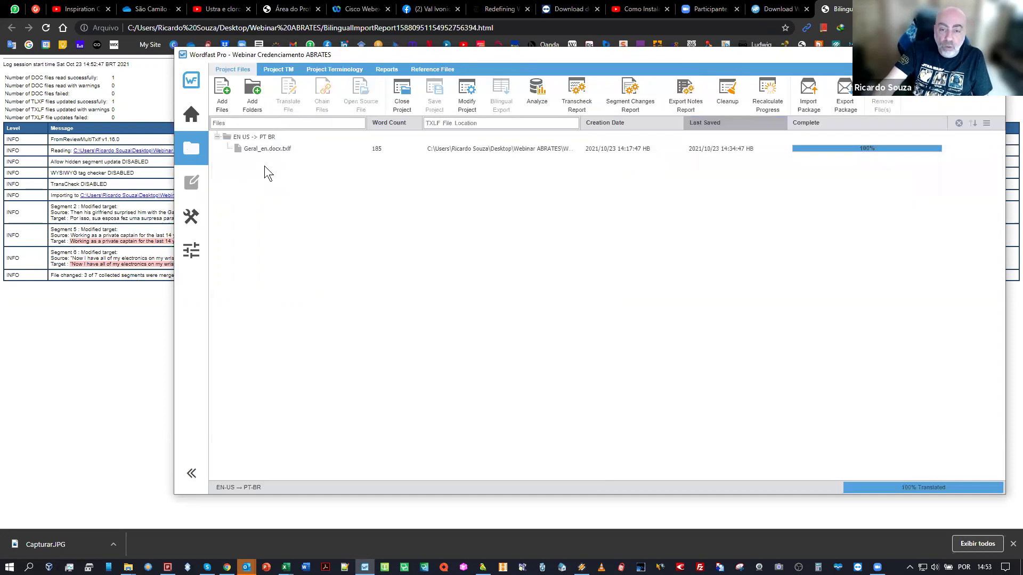
left_click(272, 148)
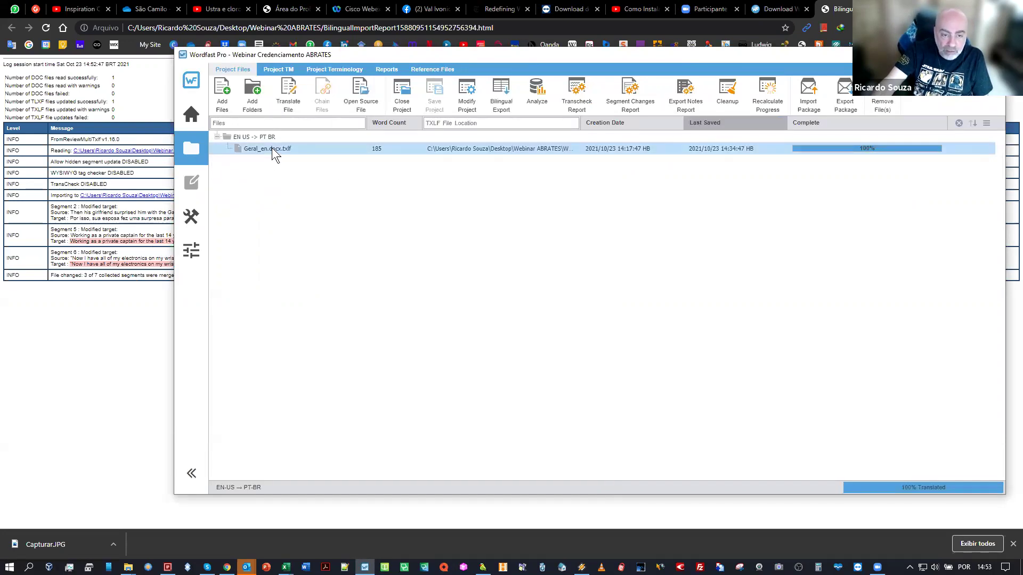
double_click(268, 150)
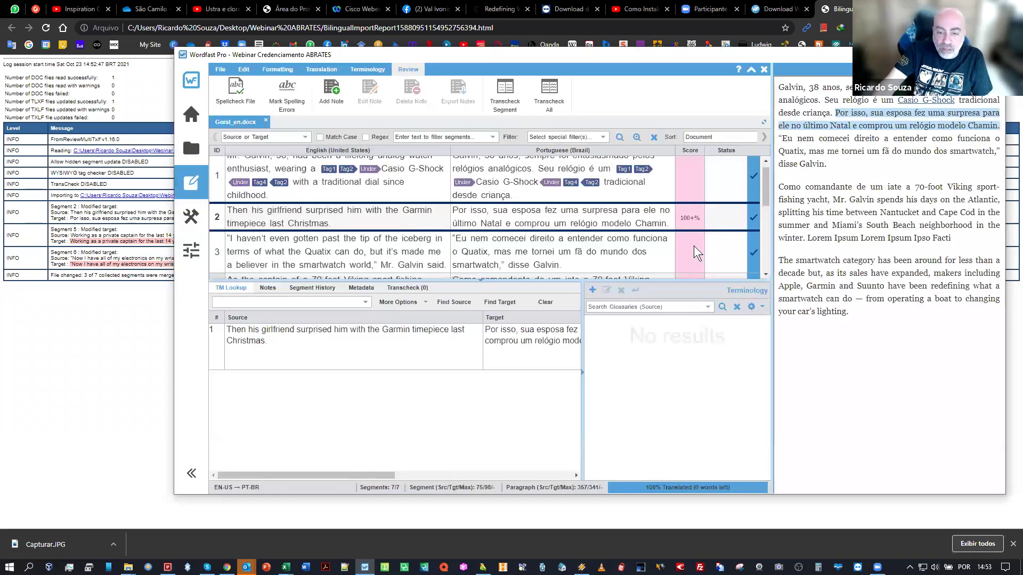
Check the imported target texts of segments 2, 5 and 6 in the editor
scroll(693, 245, "down", 5)
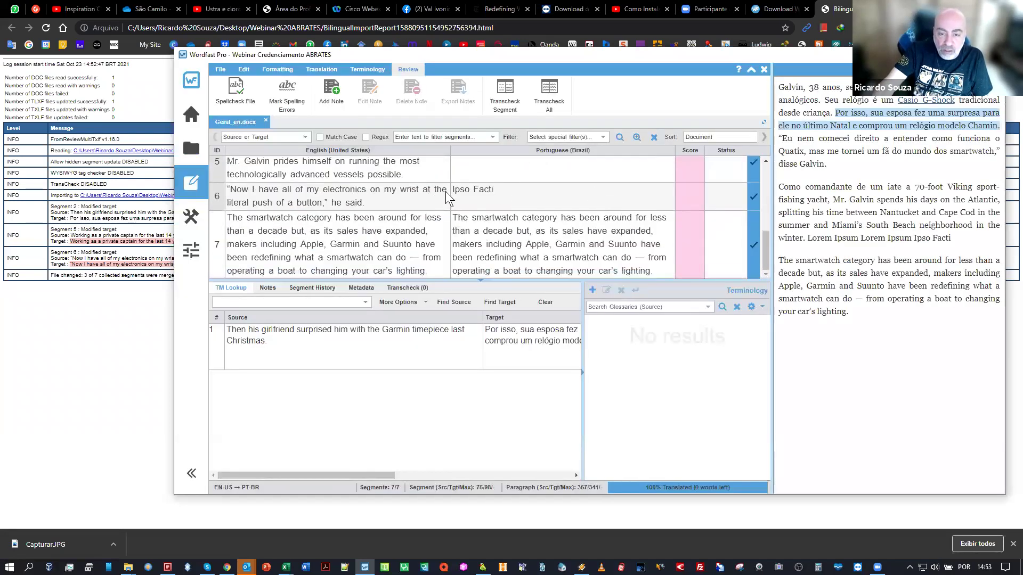
scroll(499, 186, "up", 3)
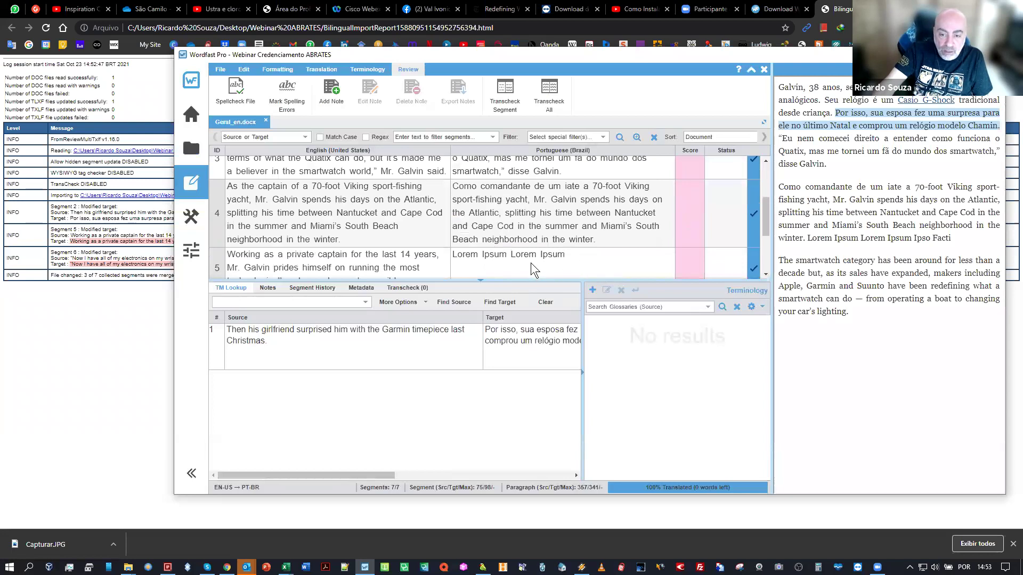
scroll(452, 263, "up", 3)
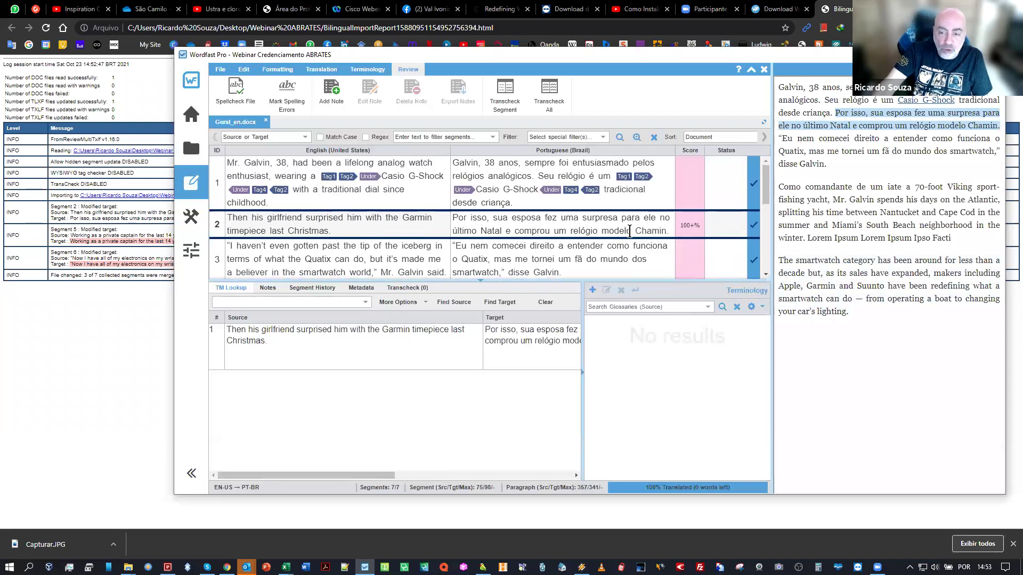
scroll(623, 248, "down", 5)
scroll(618, 245, "up", 5)
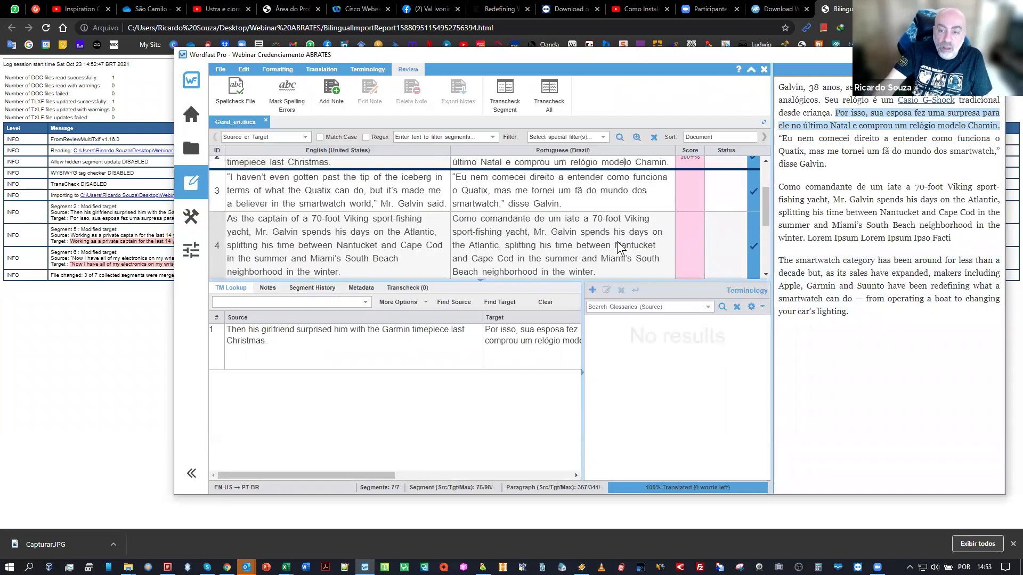
scroll(619, 229, "down", 5)
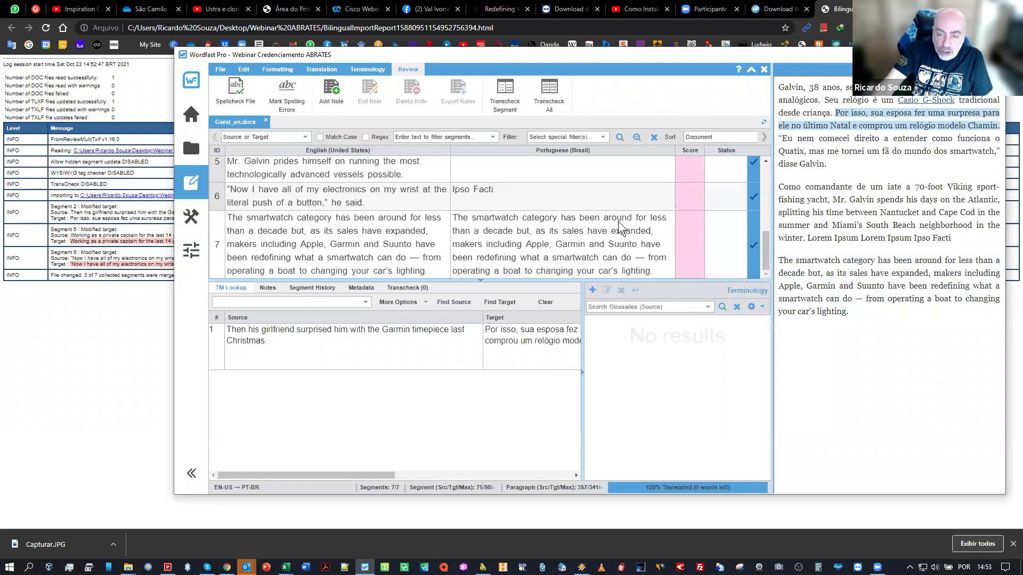
scroll(619, 228, "up", 5)
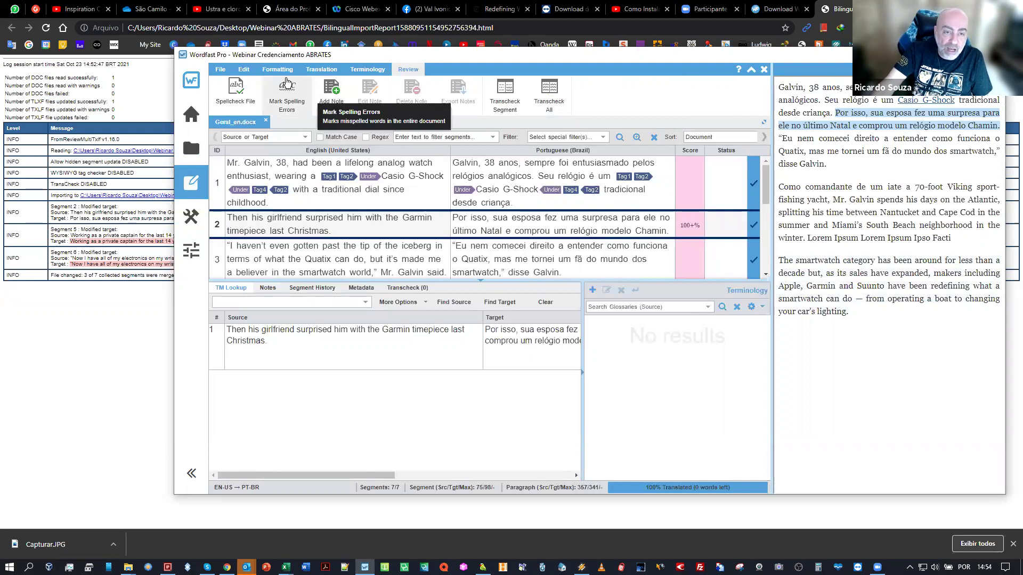
Commit all segments of the maximized document to the translation memory, accept returning to the first segment, and close the file
left_click(317, 75)
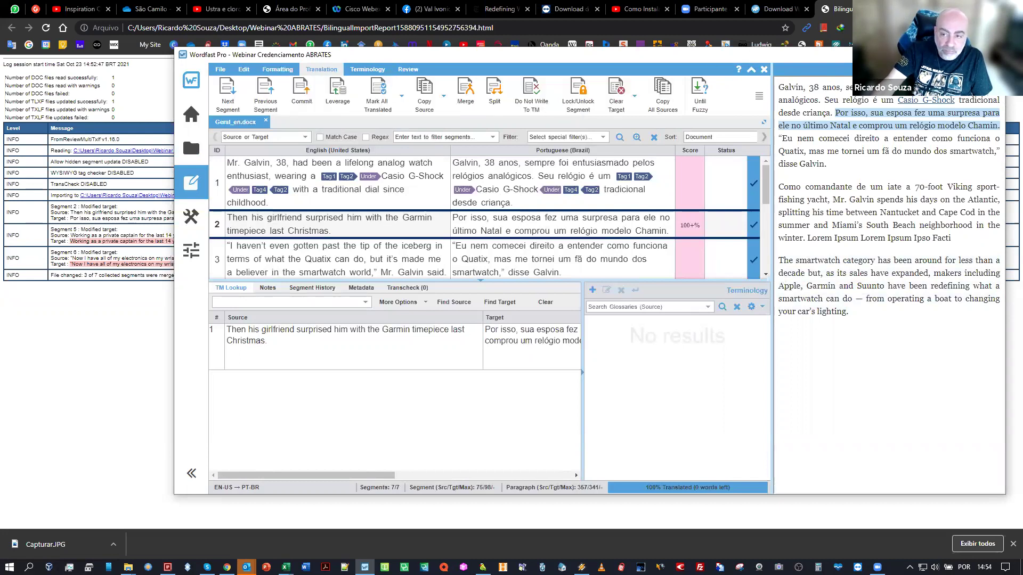
key("super+Up")
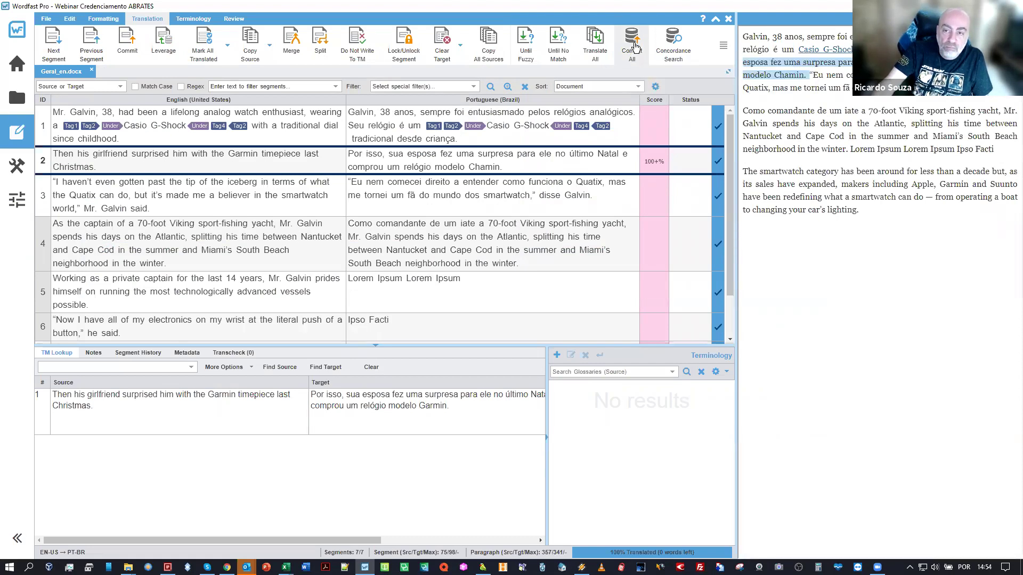
left_click(634, 47)
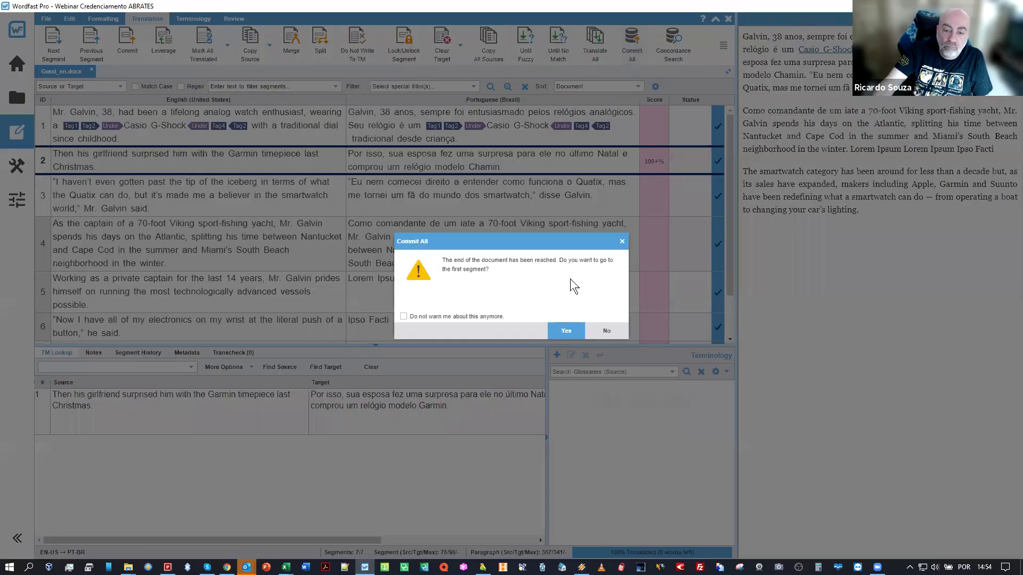
left_click(566, 331)
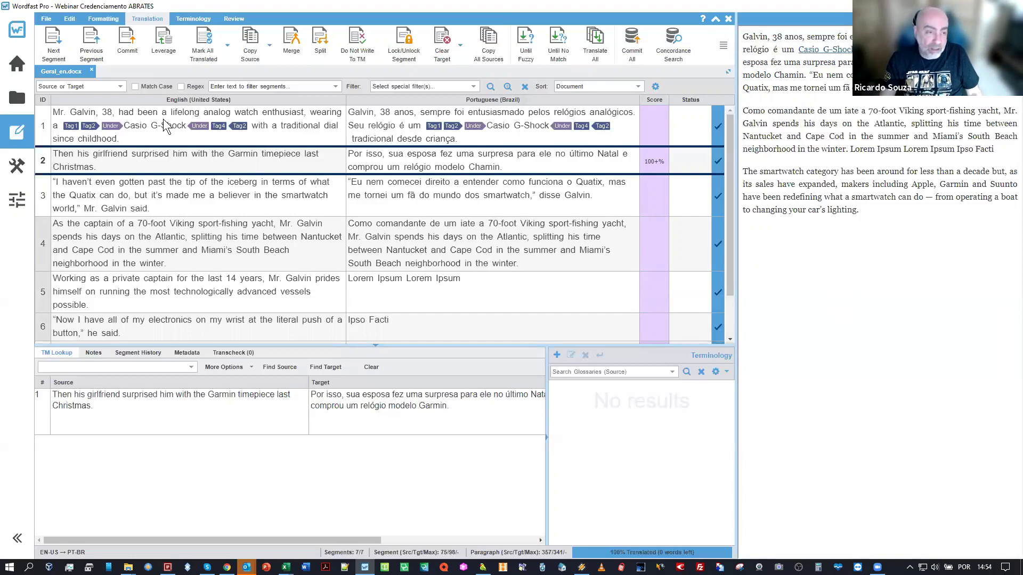
left_click(91, 70)
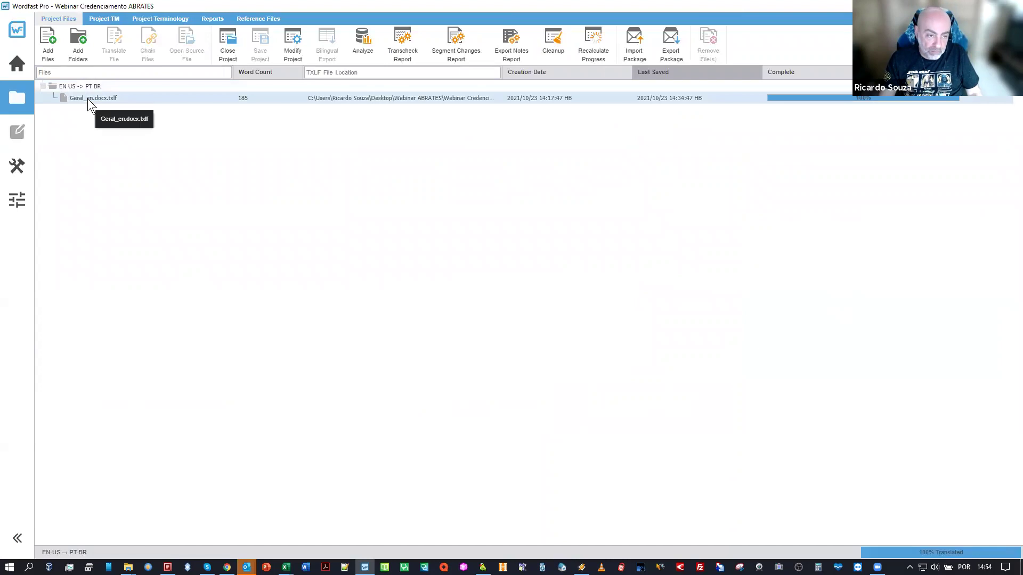
Look over the project's Export Package options without exporting, and reopen Geral_en.docx.txlf in the editor
left_click(671, 48)
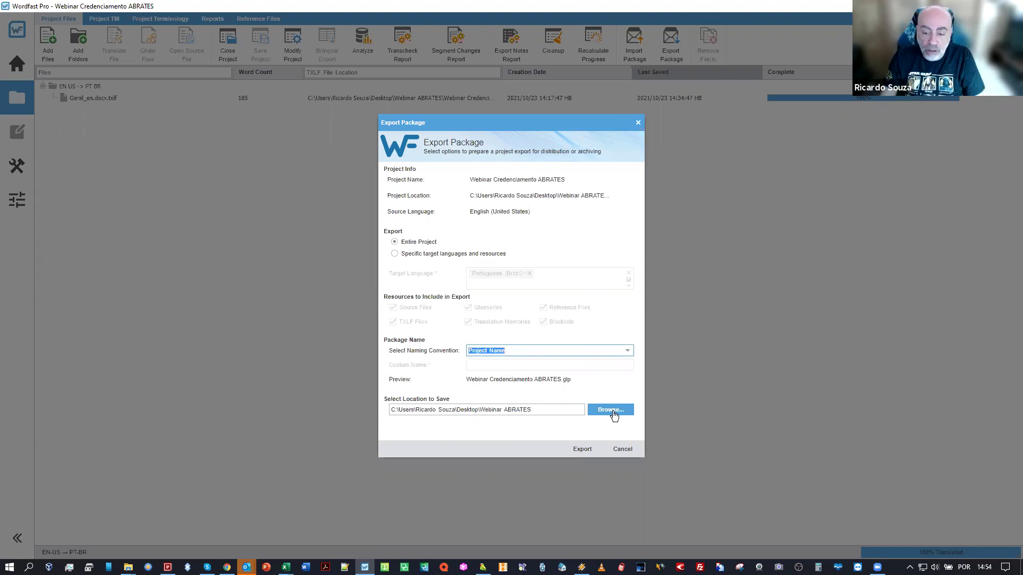
left_click(621, 452)
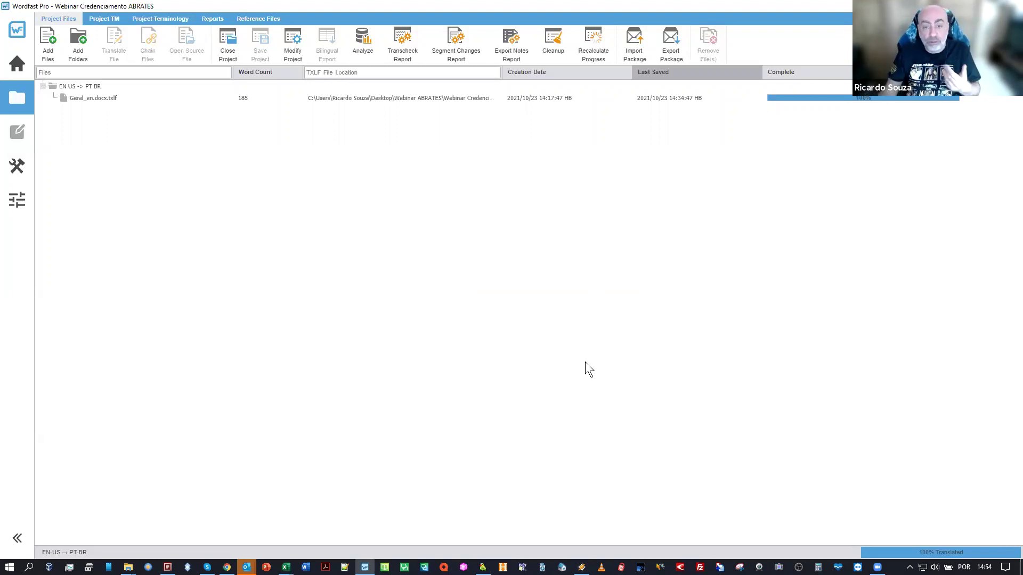
double_click(417, 100)
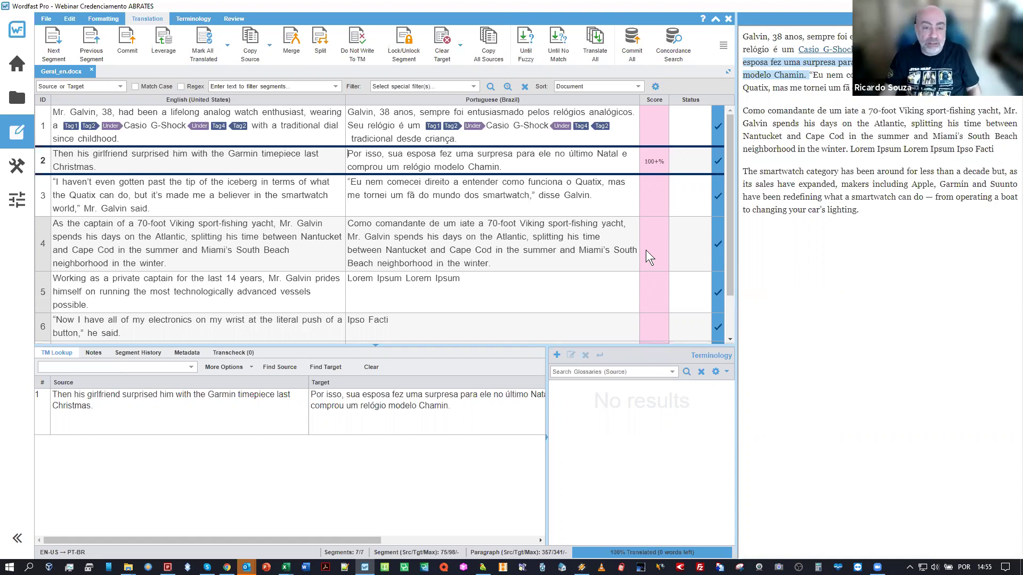
Copy the whole target text of segment 4 and paste it into a new blank document in Word
left_click_drag(348, 223, 504, 269)
key("ctrl+c")
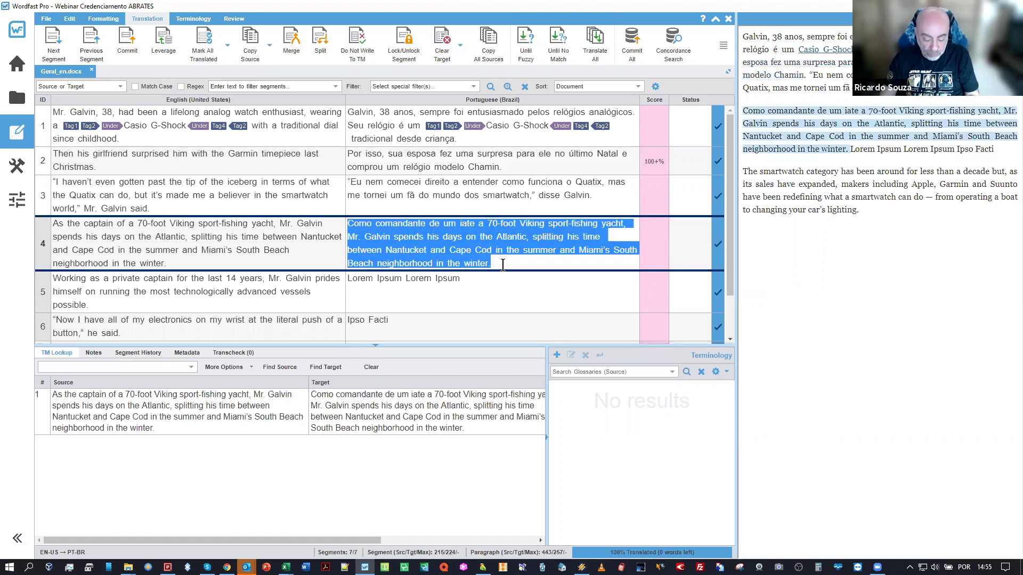
left_click(306, 567)
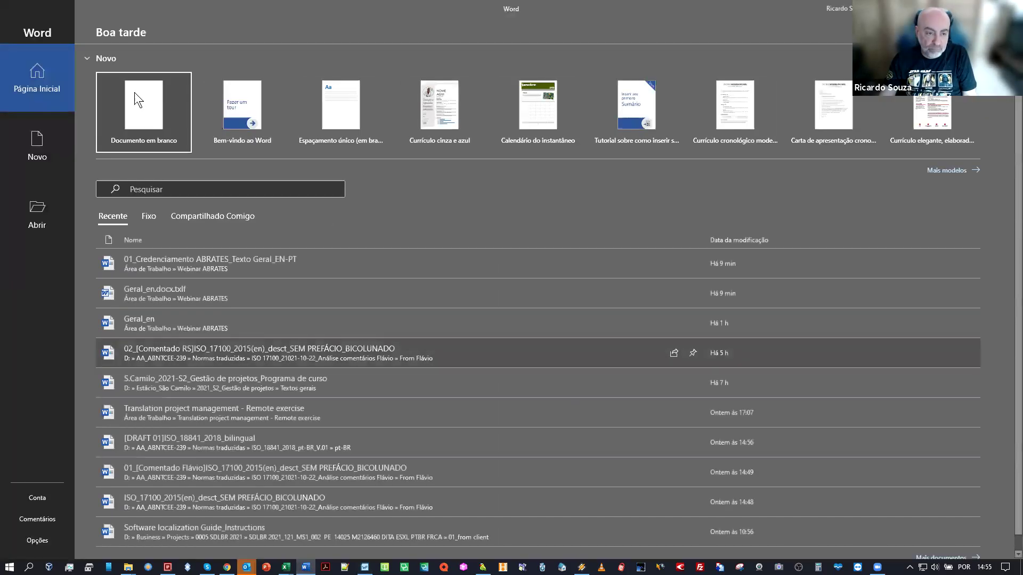
left_click(139, 103)
key("ctrl+v")
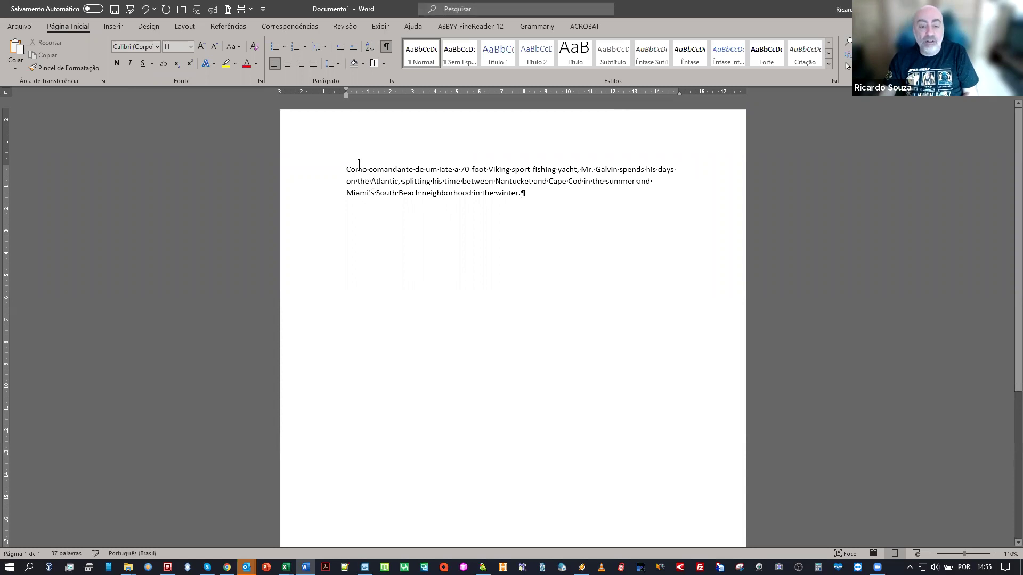
Replace the word "iate" with "yate" in the pasted paragraph
double_click(443, 168)
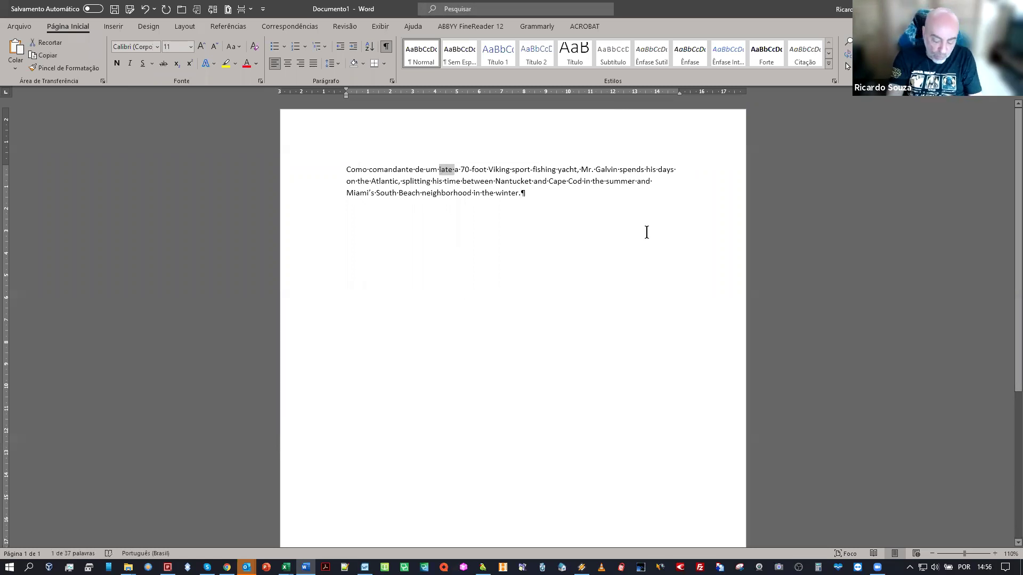
type("yat")
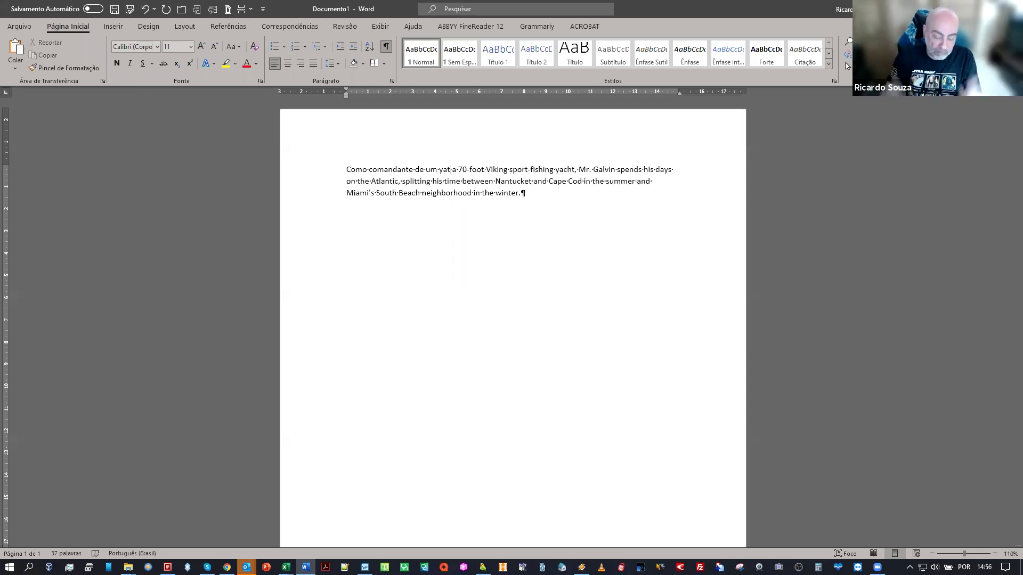
type("e")
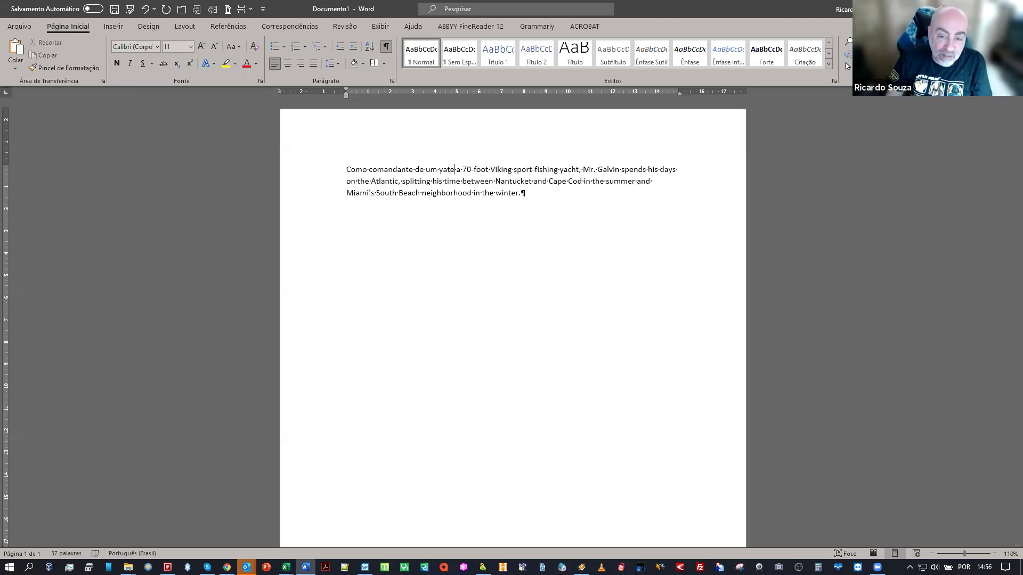
Copy "yate" from the Word document, switch back to Wordfast Pro, and paste it over "iate" in segment 4's target
double_click(448, 173)
key("ctrl+c")
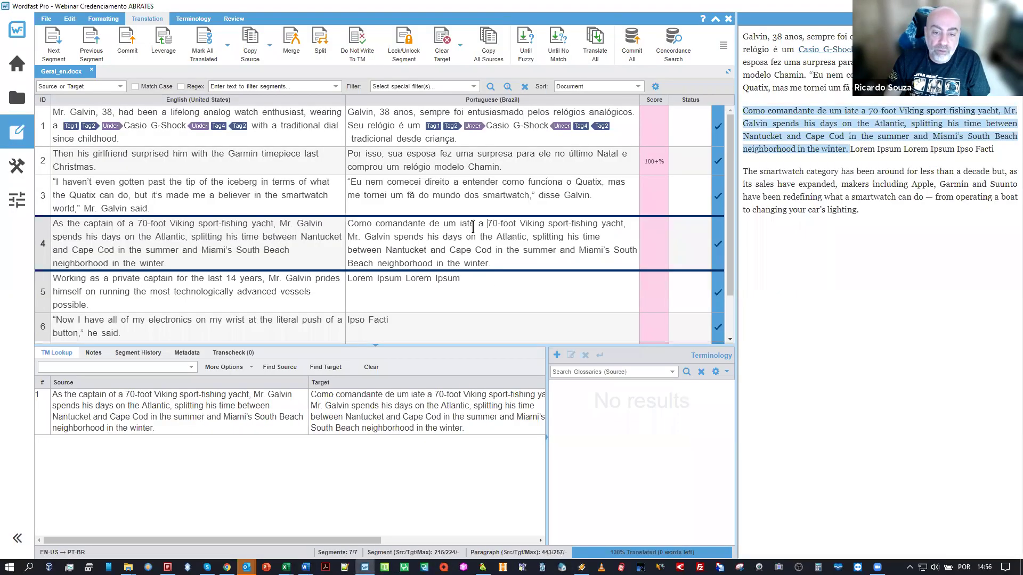
double_click(467, 224)
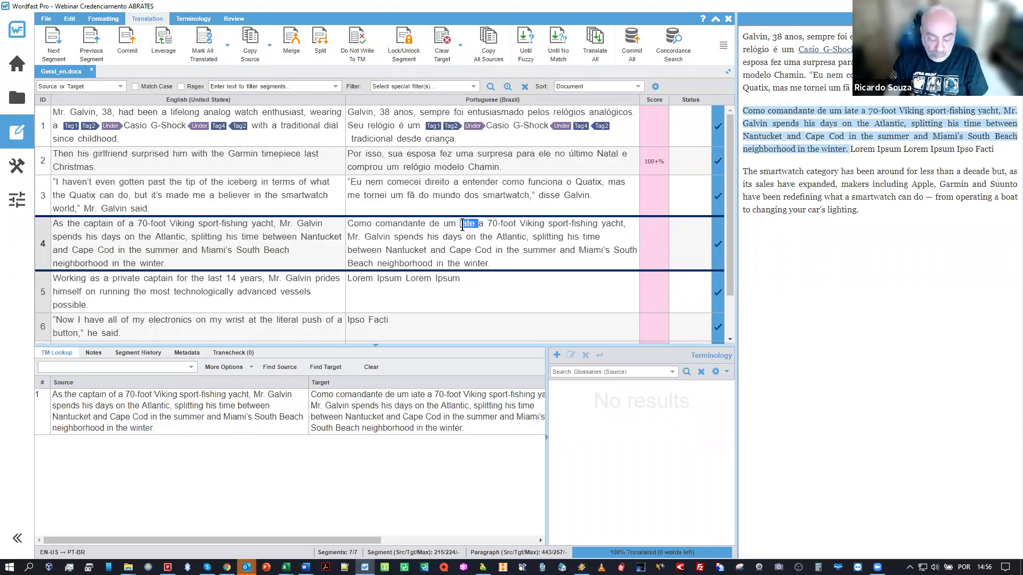
key("ctrl+v")
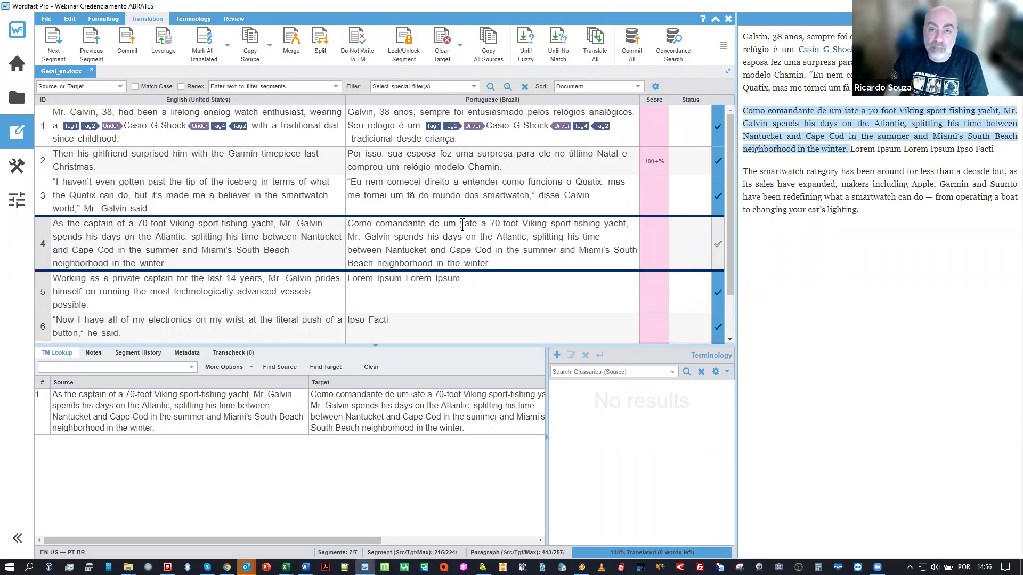